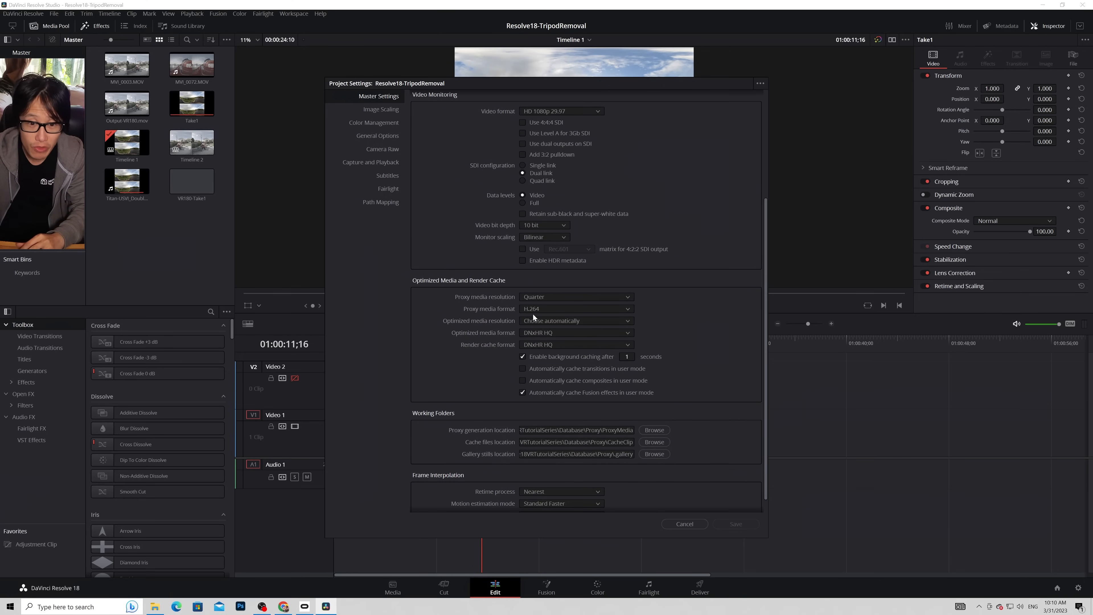
Step: Create a timeline named 3DCleanup from the Titan-USVI_DoubleRainbow_noStab.mov clip, with a custom 7680 x 7680 resolution at 29.97 frames per second
right_click(137, 174)
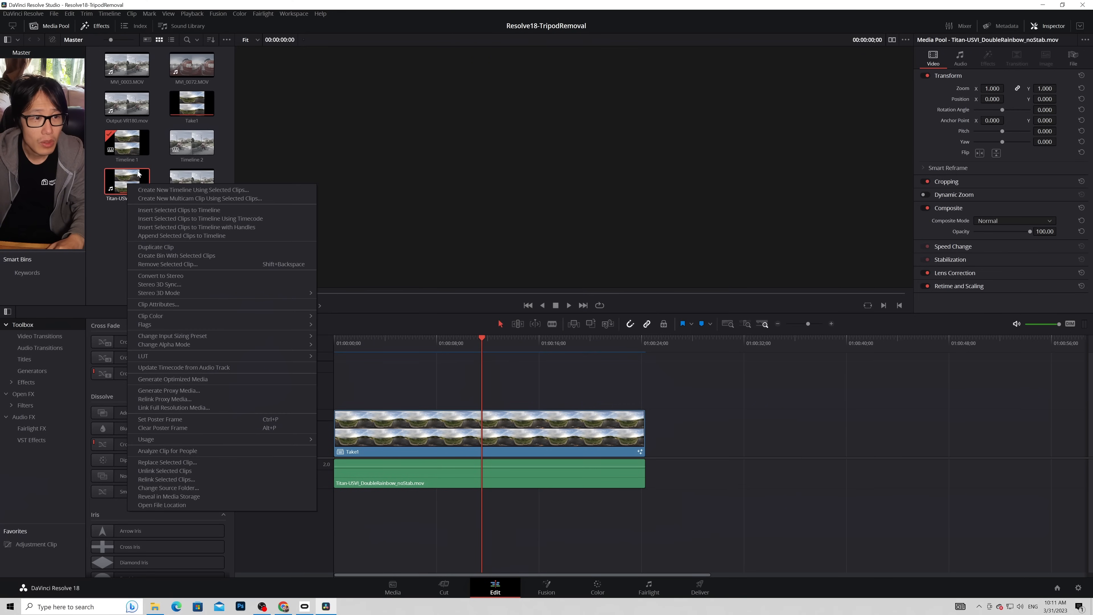
left_click(180, 192)
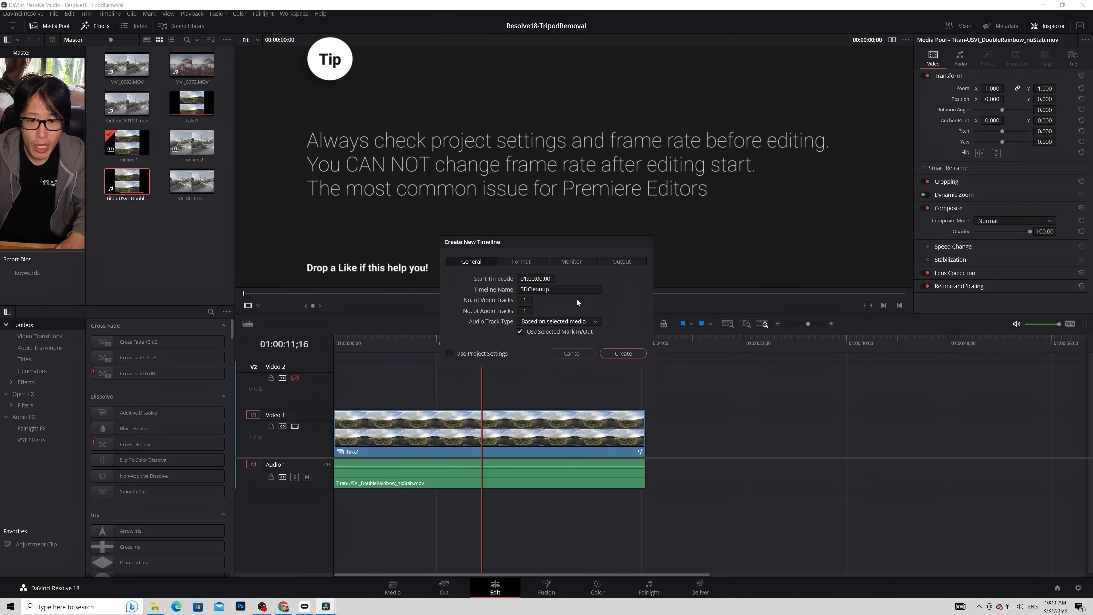
left_click(530, 264)
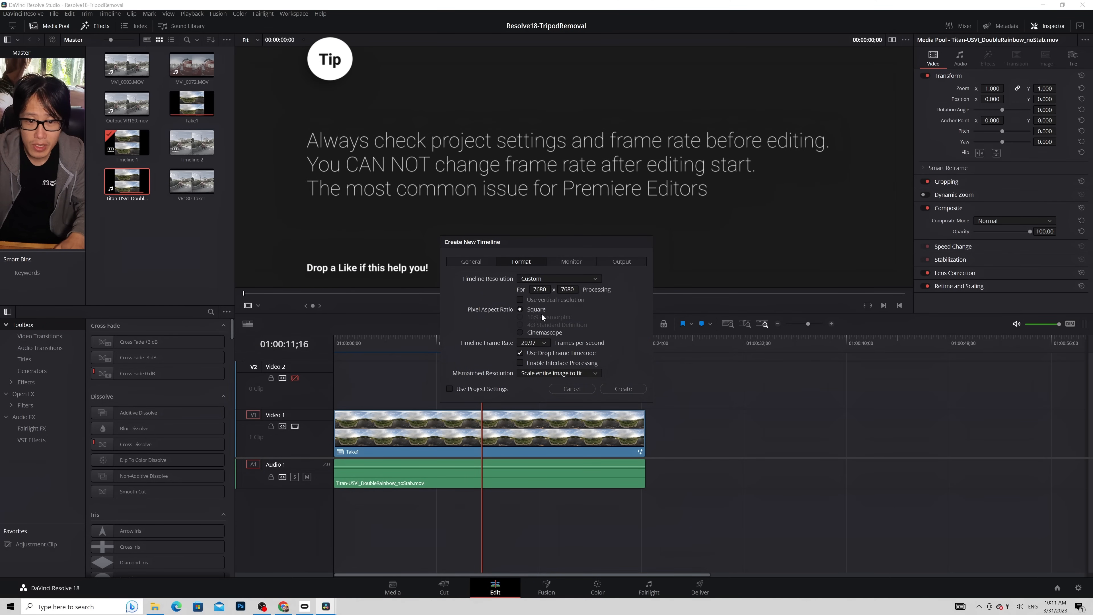
left_click(622, 389)
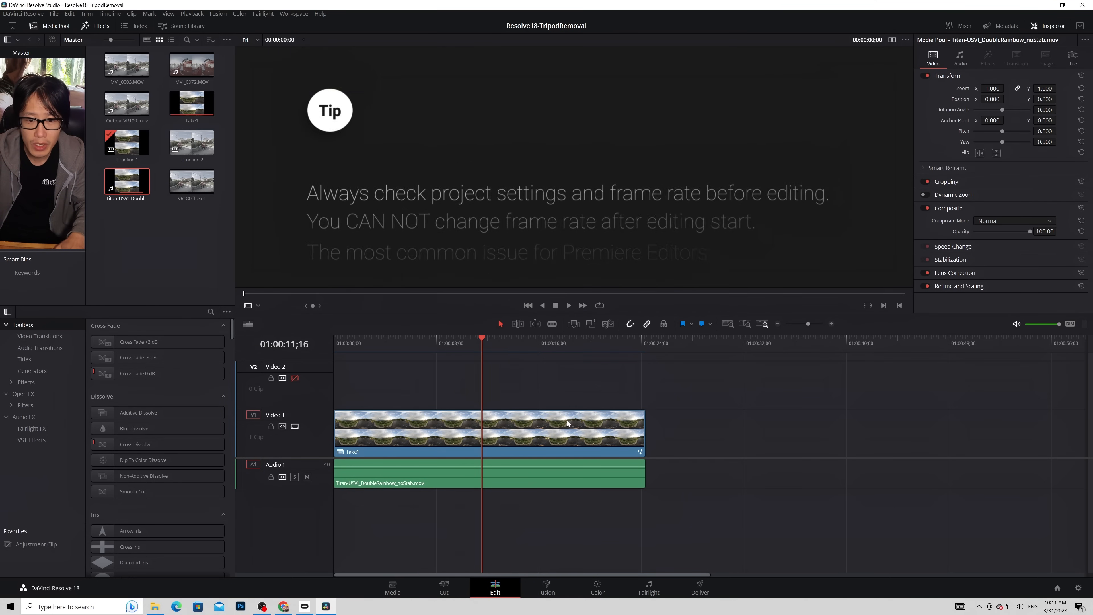
Step: Convert the video clip on the 3DCleanup timeline into a new Fusion clip
left_click(355, 342)
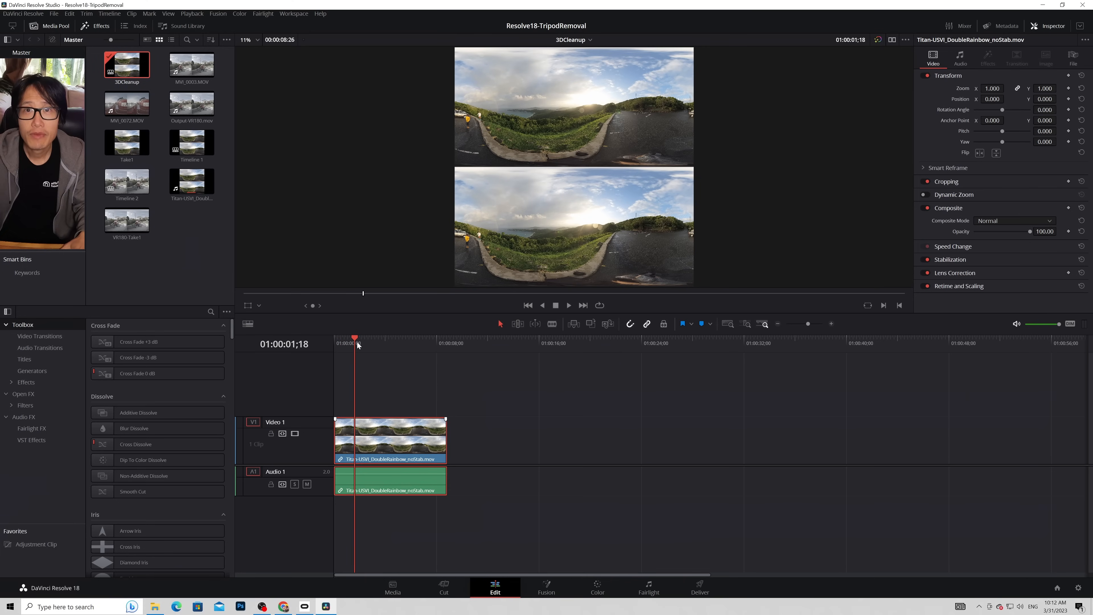
right_click(390, 441)
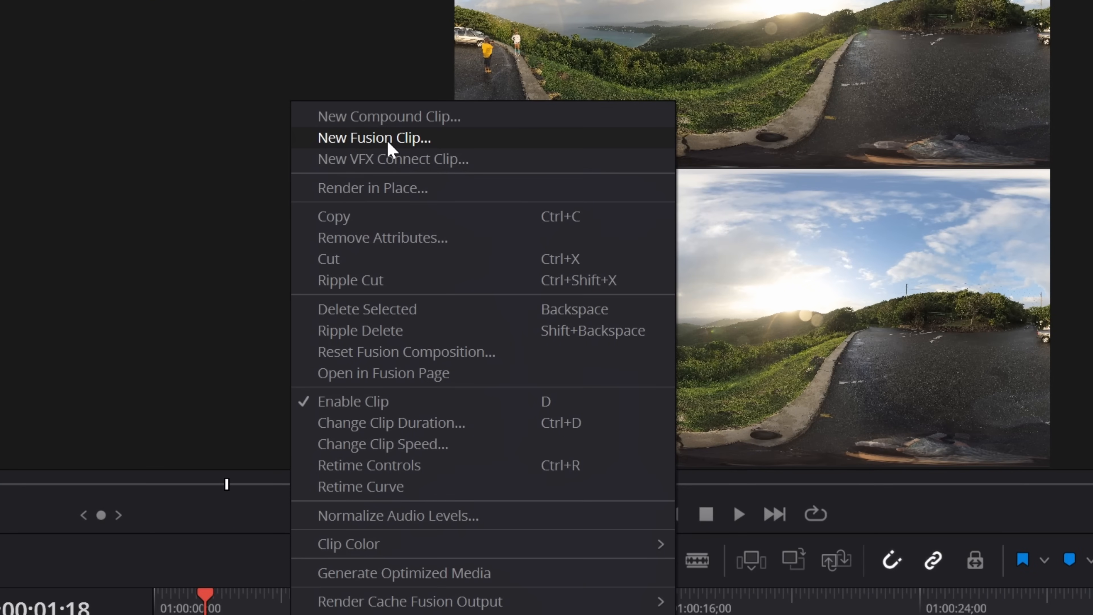
left_click(429, 154)
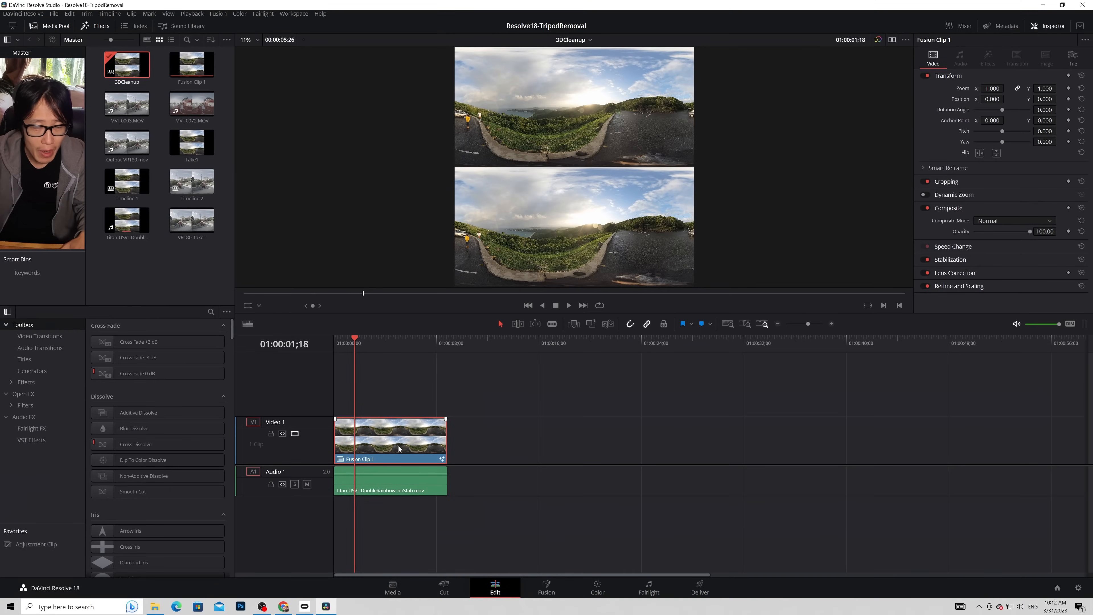
Step: Rename the new Fusion clip in the media pool to 3D360Cleanup
left_click(157, 88)
left_click(192, 84)
left_click(189, 82)
key("Caps_Lock")
type("3D360C")
key("Caps_Lock")
type("leanup")
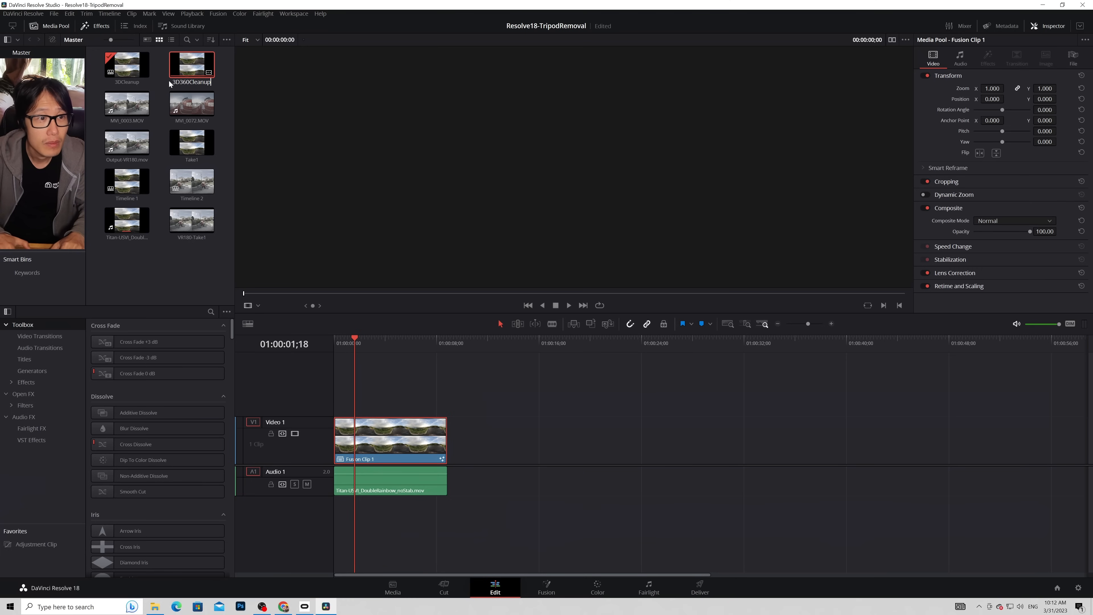
key("Return")
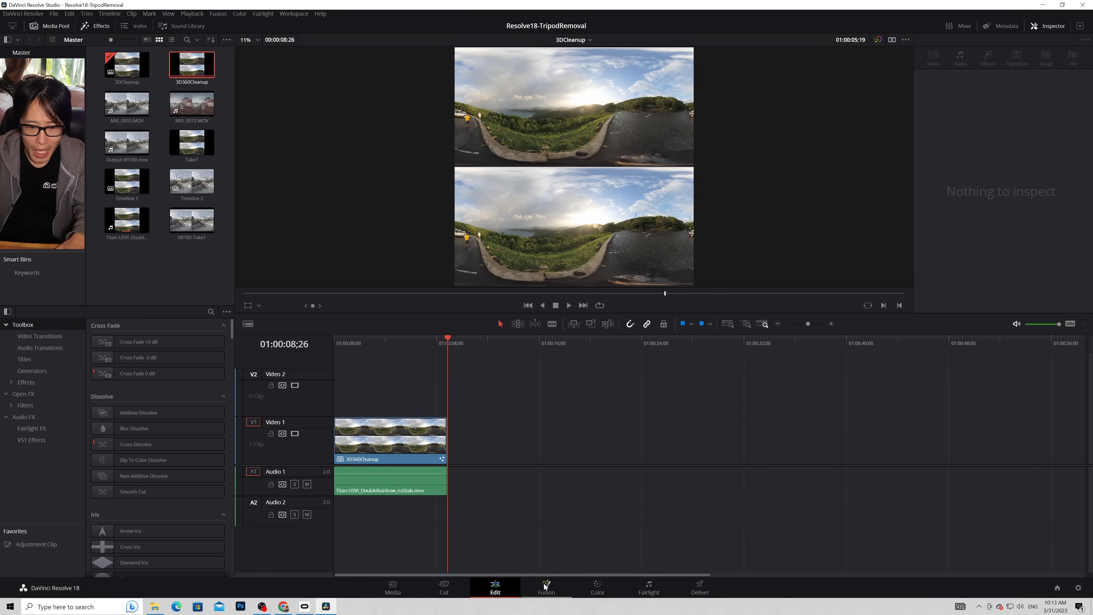
Step: Open the clip's composition on the Fusion page and reposition the connected MediaIn1 and MediaOut1 nodes in the node graph
left_click(546, 587)
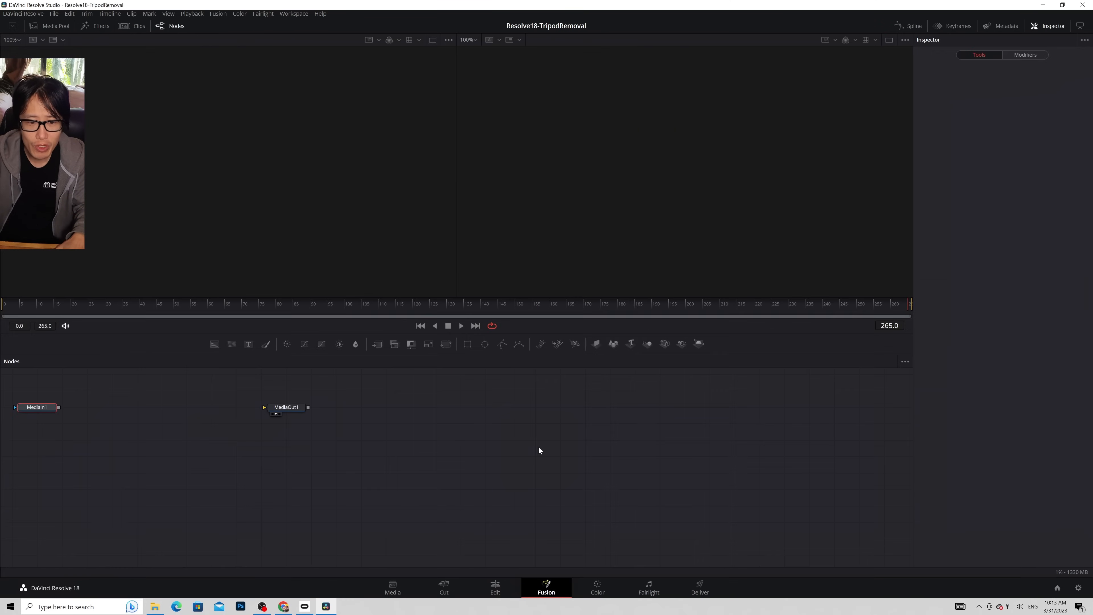
left_click_drag(303, 384, 303, 440)
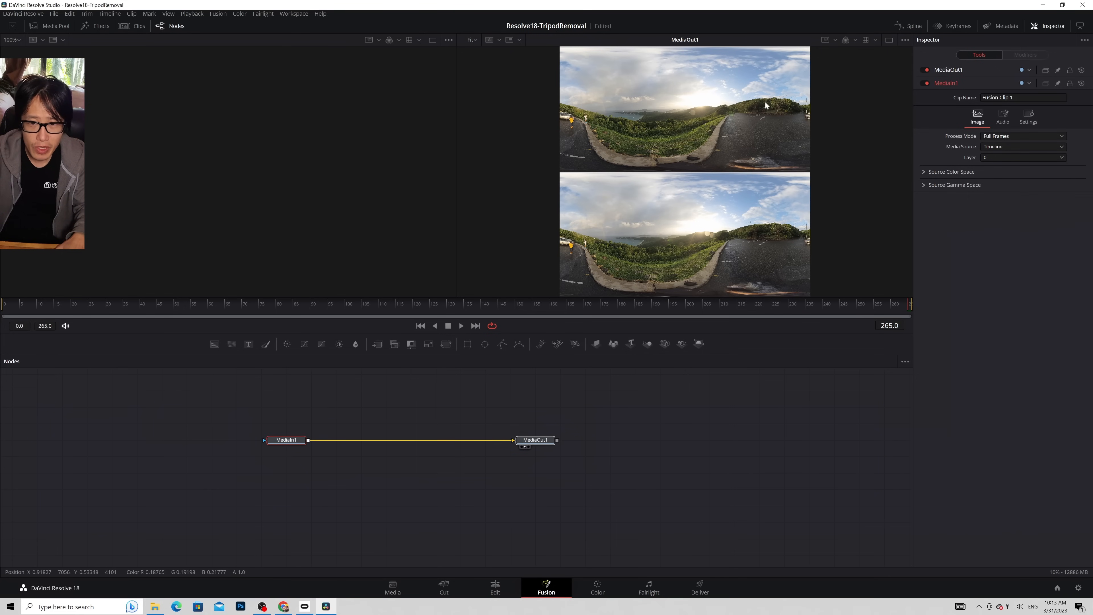
left_click(379, 402)
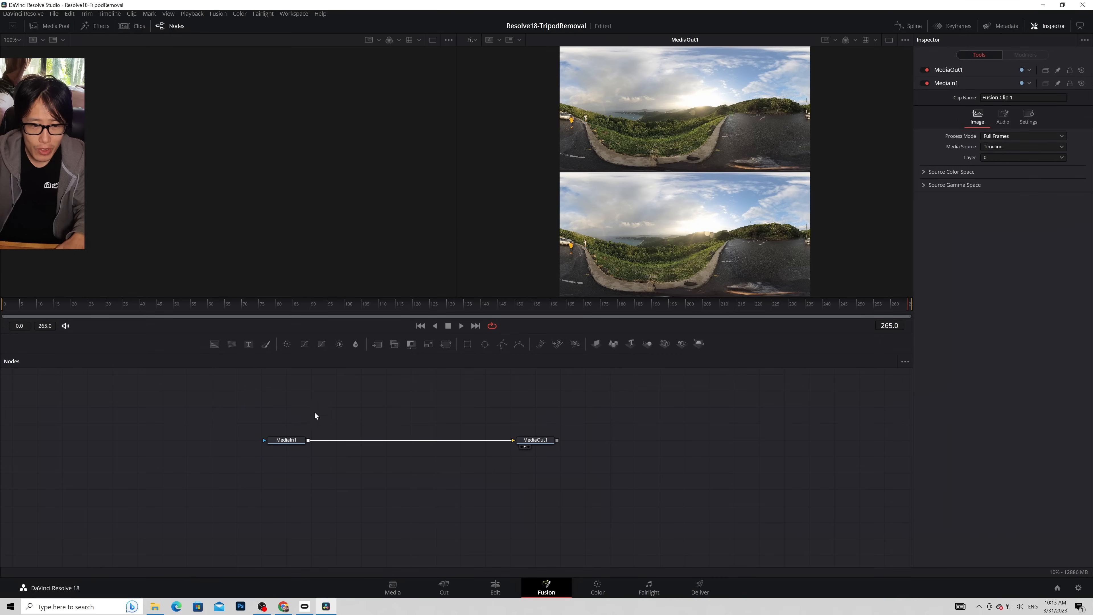
Step: Set the node graph's connection style to Orthogonal Pipes
right_click(399, 397)
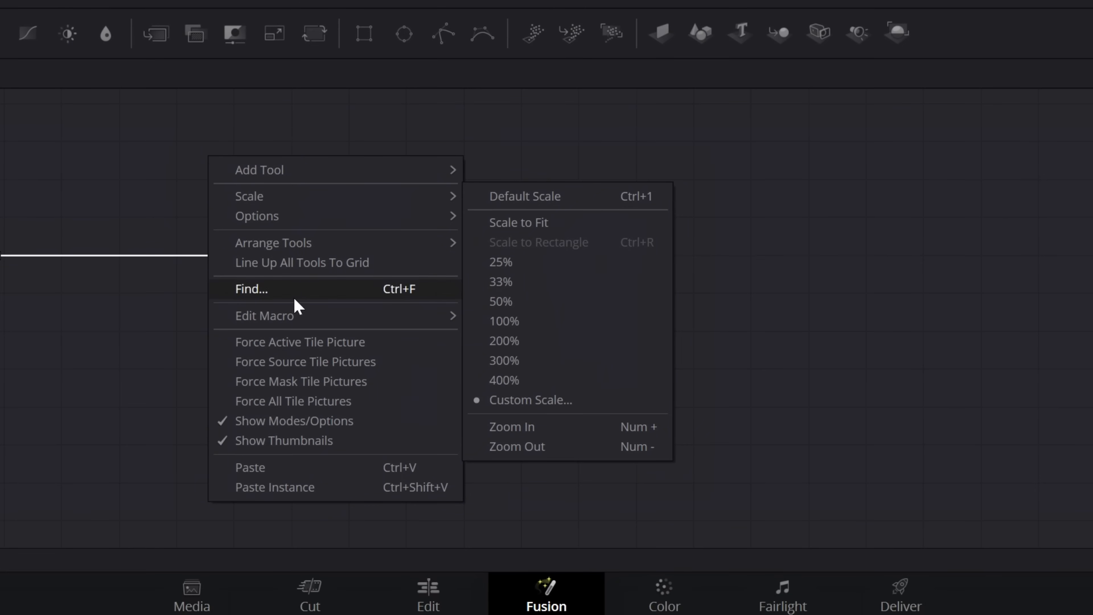
mouse_move(272, 254)
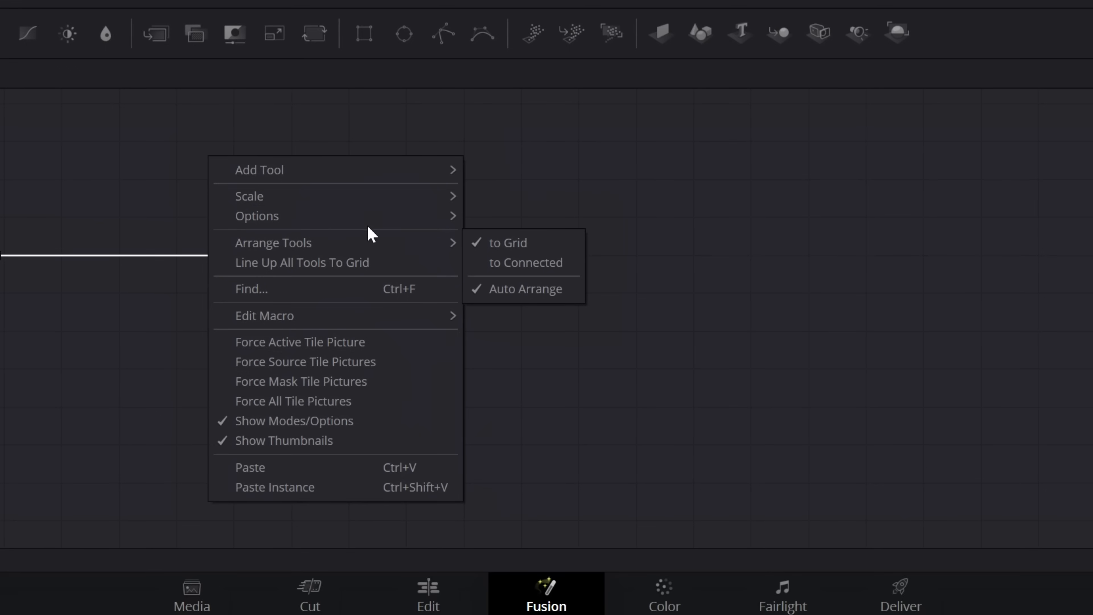
mouse_move(357, 217)
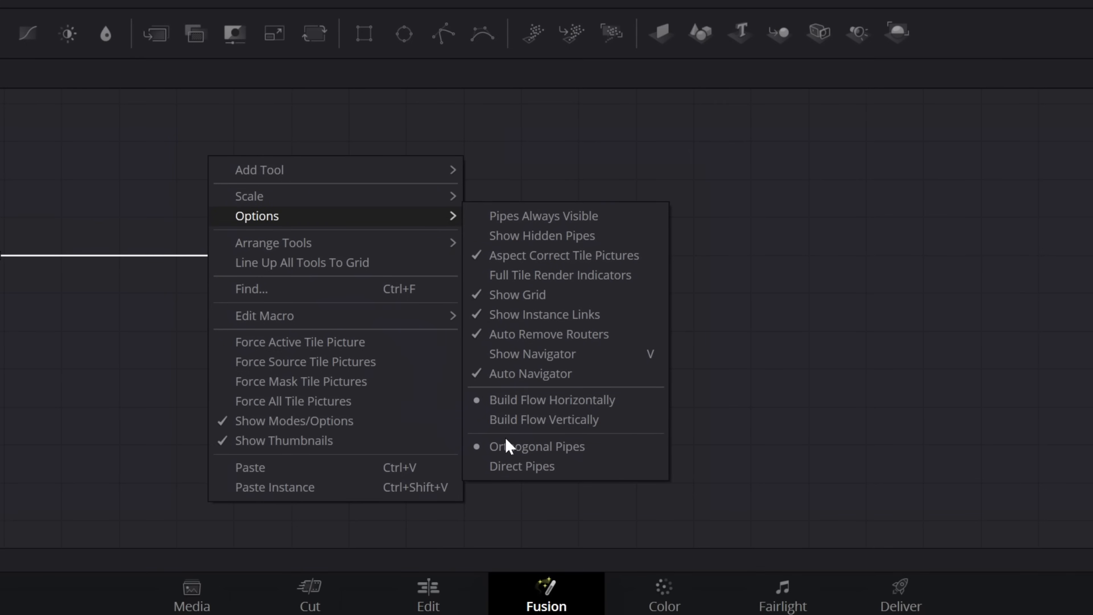
left_click(568, 450)
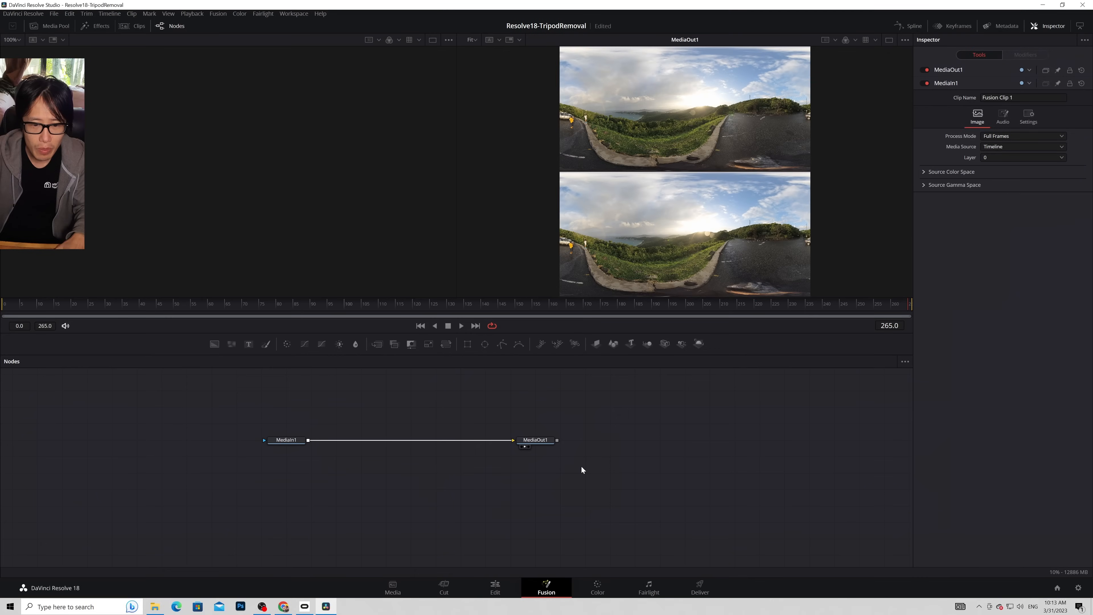
Step: Spread MediaIn1 and MediaOut1 far apart in the node graph to make room for new nodes between them
left_click_drag(541, 447, 624, 447)
left_click(298, 441)
left_click_drag(297, 442, 92, 437)
left_click_drag(609, 440, 735, 439)
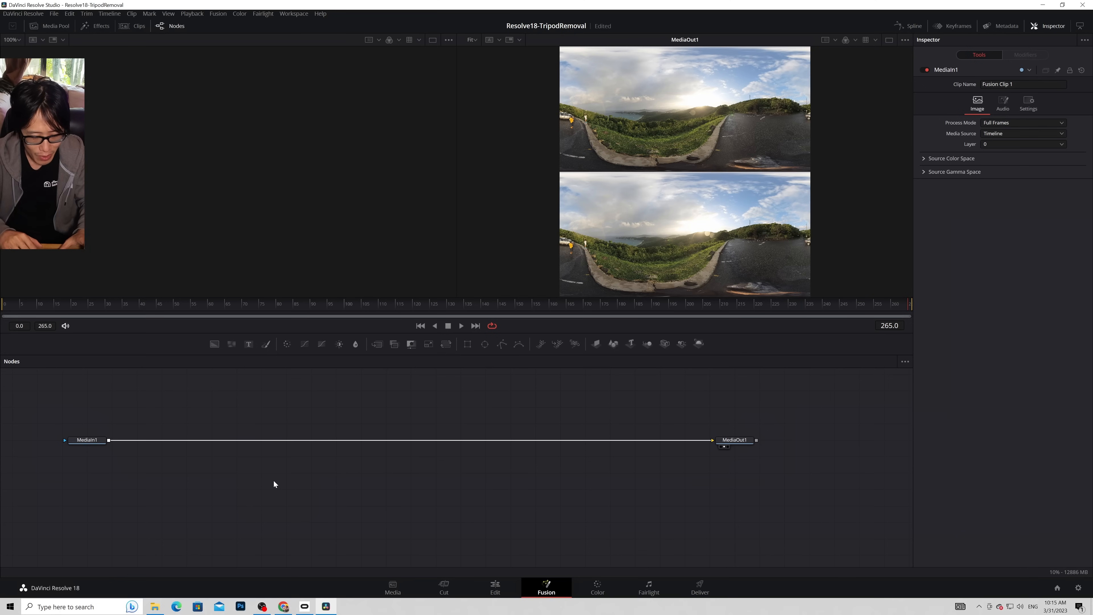
Step: Add a StereoOverUnderExtract node, expand its group, and connect MediaIn1's output to its input
key("shift+space")
type("stereoo")
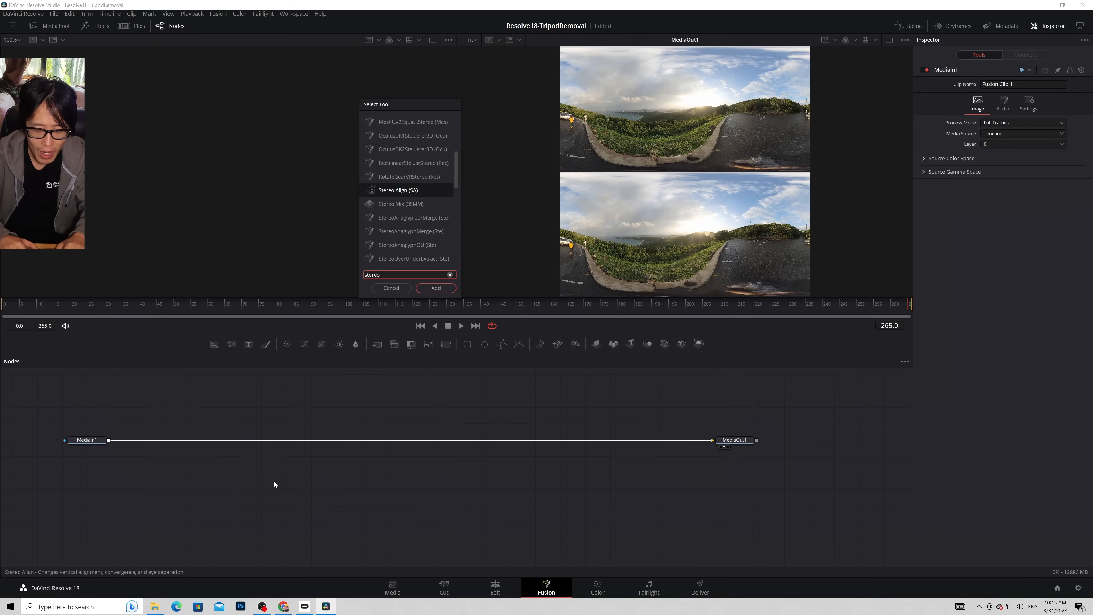
type("v")
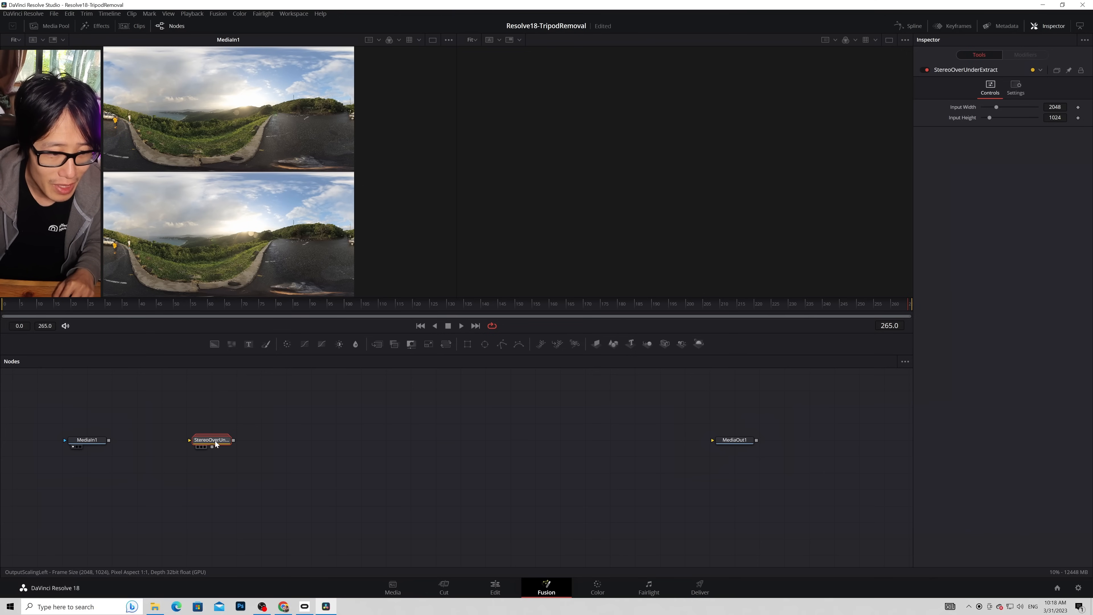
double_click(216, 441)
left_click_drag(185, 393, 203, 393)
left_click_drag(109, 440, 144, 441)
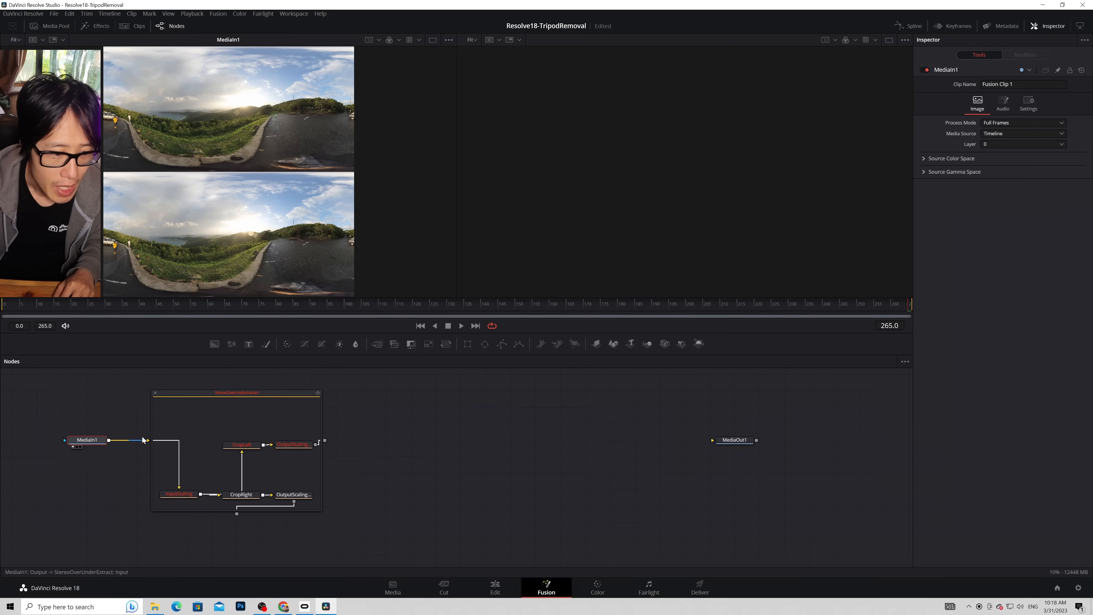
Step: Set the InputScaling node's width and height to 7680 inside the StereoOverUnderExtract group, and check the crop settings of CropRight
left_click(179, 495)
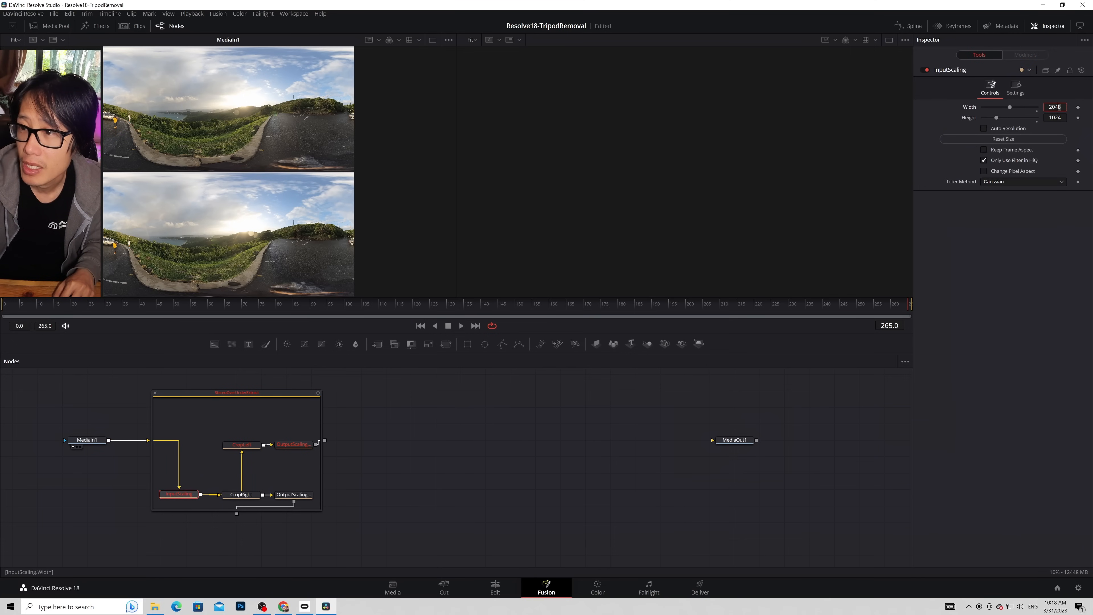
double_click(1056, 107)
scroll(321, 138, "up", 2)
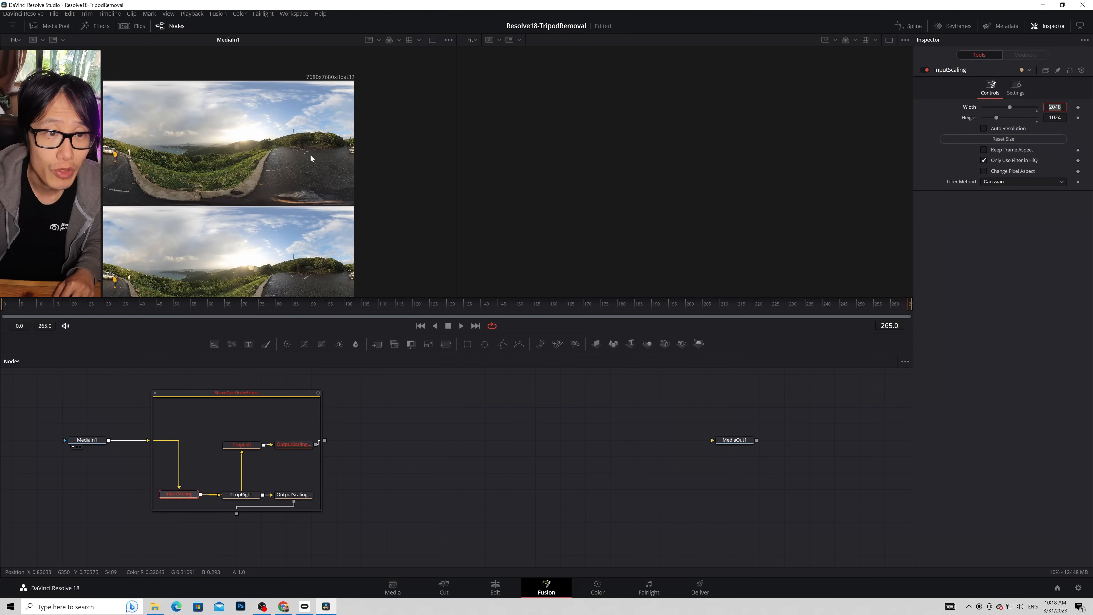
type("7680")
key("Tab")
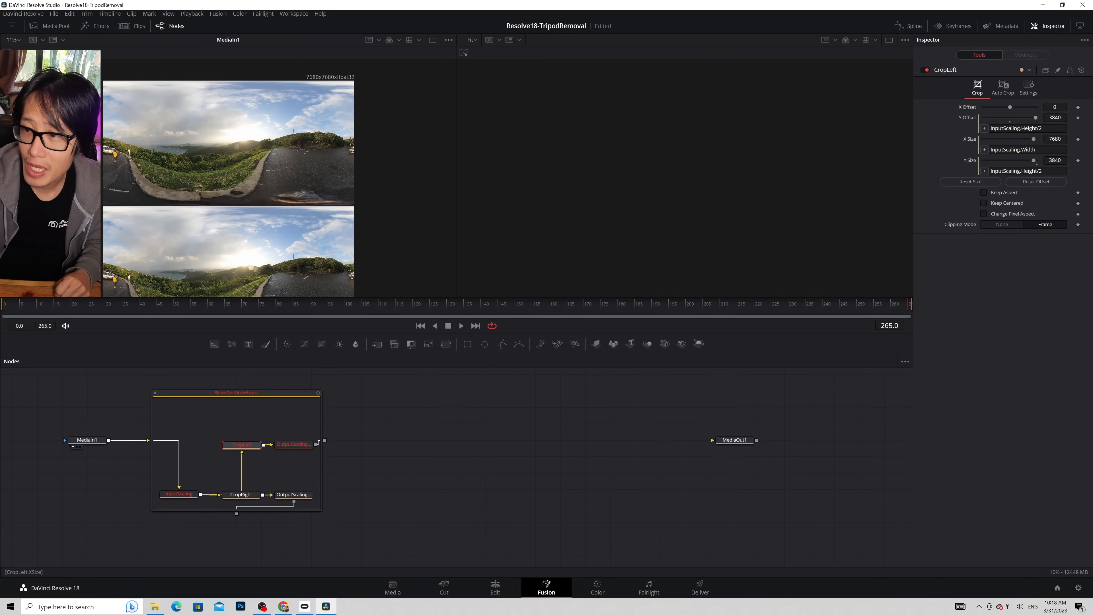
left_click(248, 498)
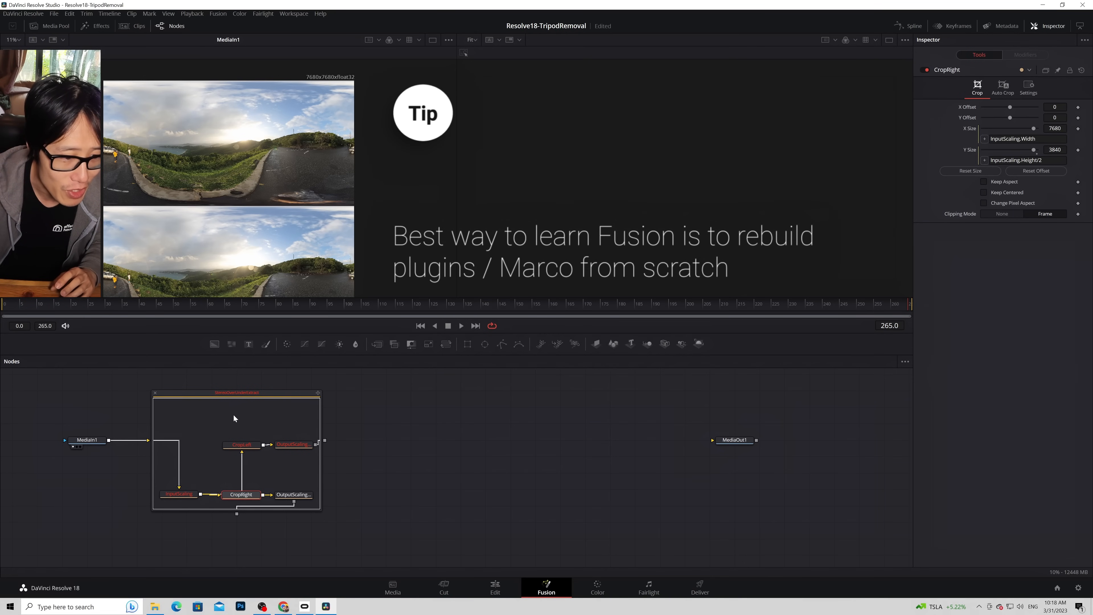
Step: Disconnect StereoOverUnderExtract from MediaIn1 and park the collapsed group below and just to the right of MediaIn1
left_click_drag(193, 393, 248, 425)
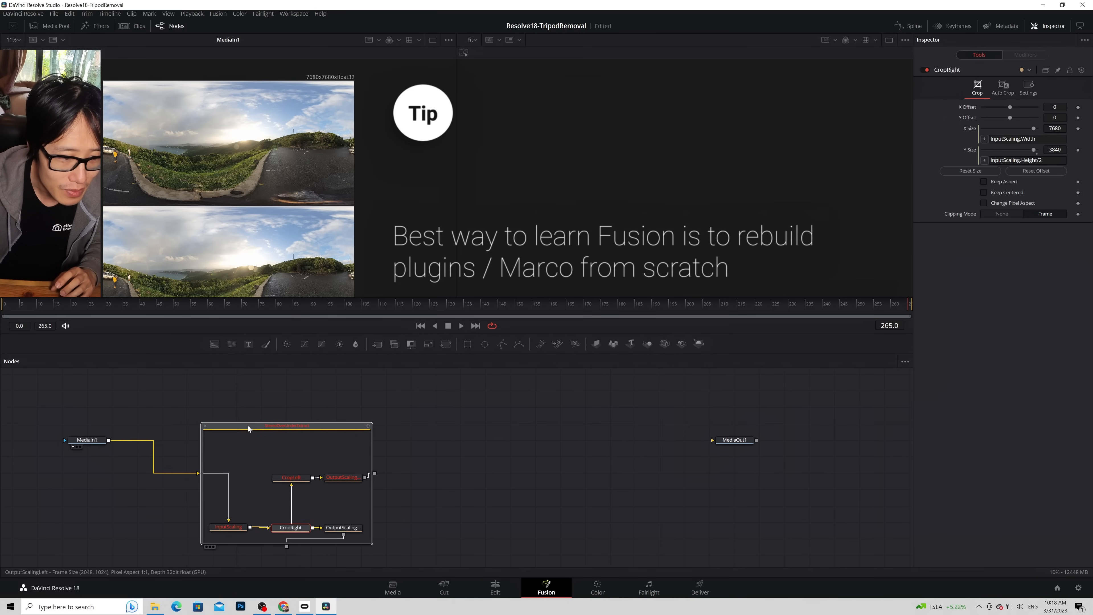
left_click(247, 425)
left_click(198, 472)
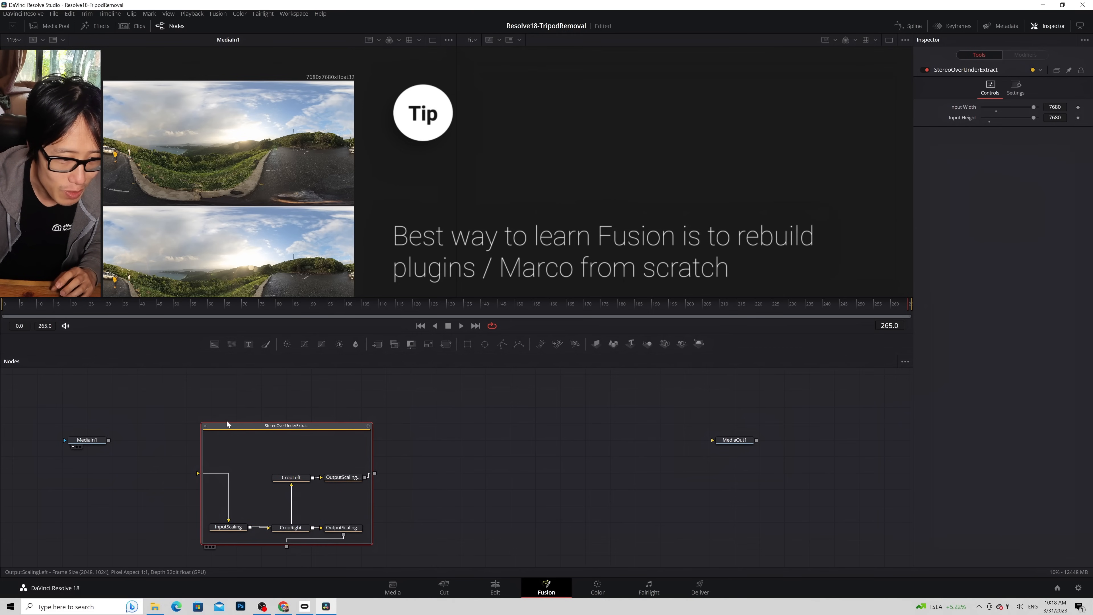
left_click_drag(226, 425, 202, 425)
left_click(179, 427)
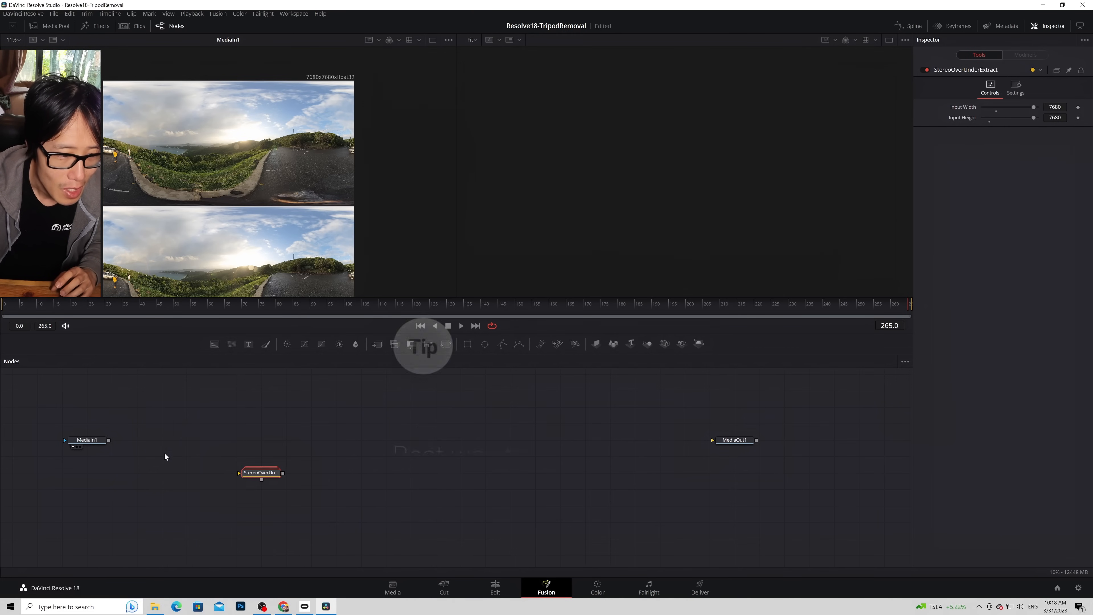
left_click_drag(259, 472, 187, 505)
Step: Add a Crop node and place it above and to the right of MediaIn1
left_click(192, 385)
left_click(91, 441)
left_click(263, 413)
key("shift+space")
type("crop")
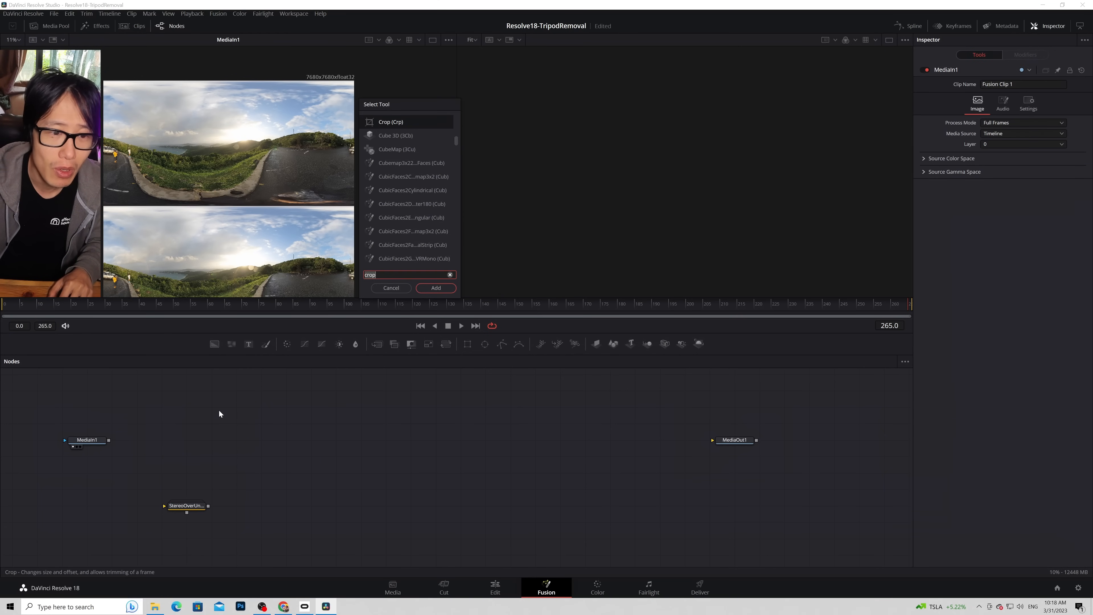
left_click(435, 287)
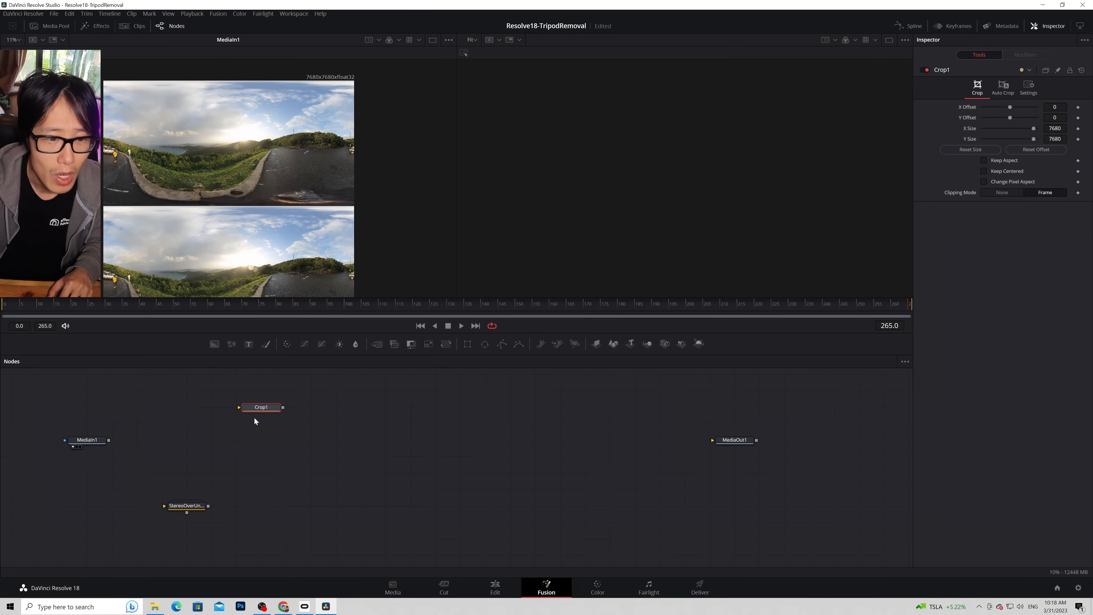
left_click_drag(264, 409, 183, 409)
Step: Add a second Crop node and align it between Crop1 and the StereoOverUnderExtract node
left_click(211, 463)
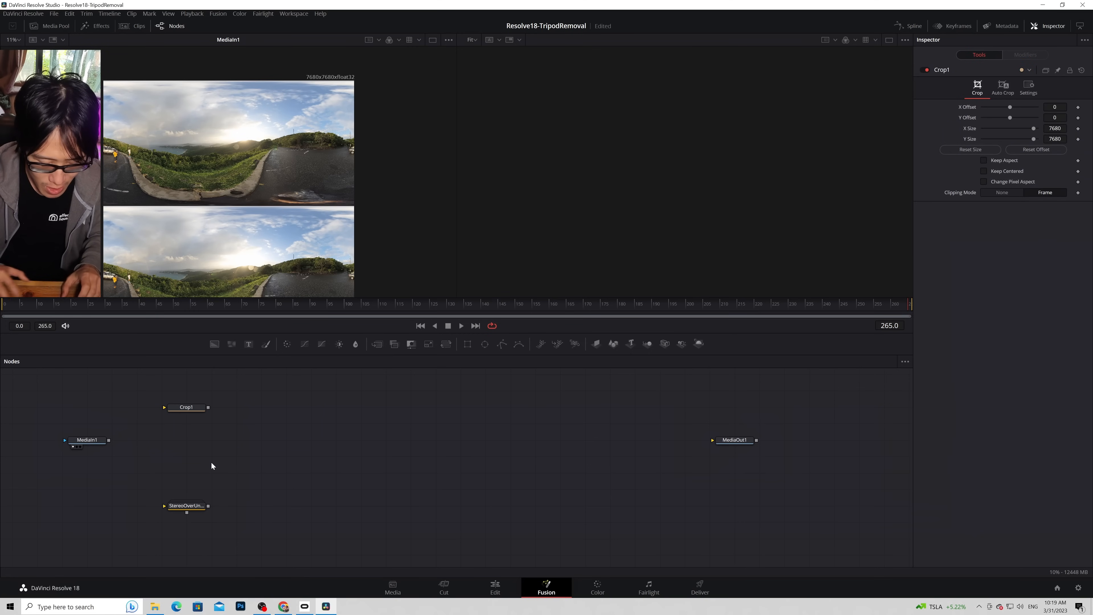
key("shift+space")
type("crio")
key("BackSpace")
key("BackSpace")
type("op")
left_click(433, 288)
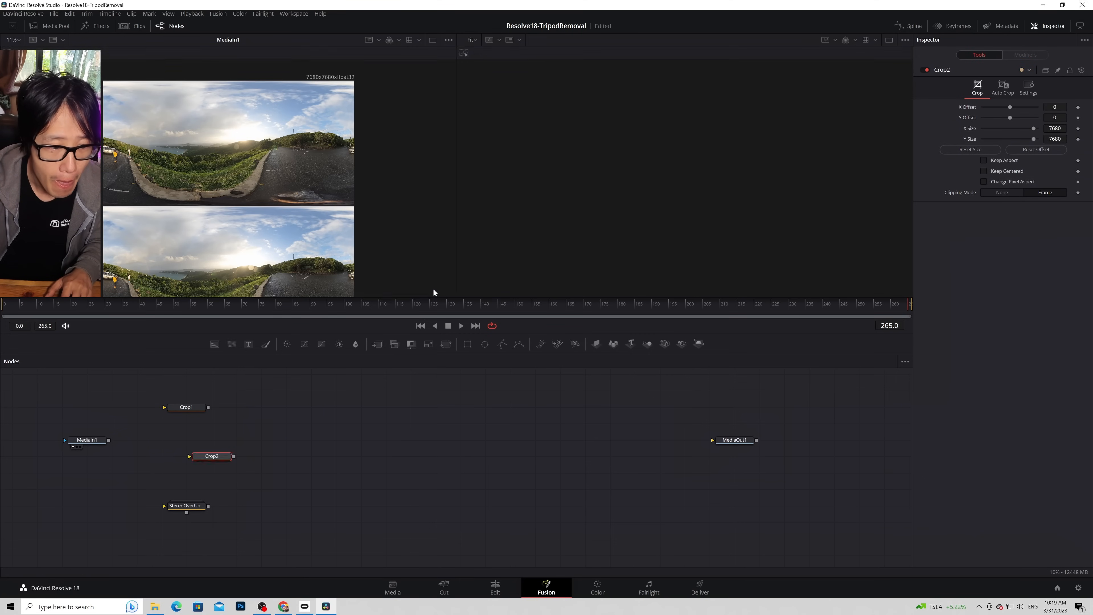
left_click_drag(217, 457, 188, 462)
Step: Rename the Crop1 node to Crop1_left
left_click(173, 410)
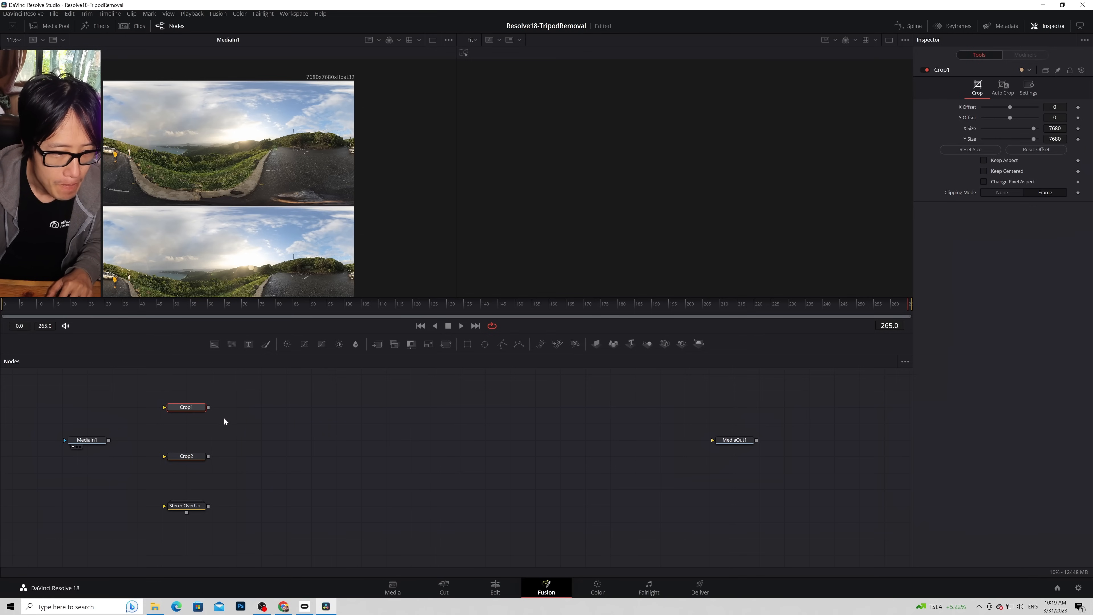
right_click(190, 410)
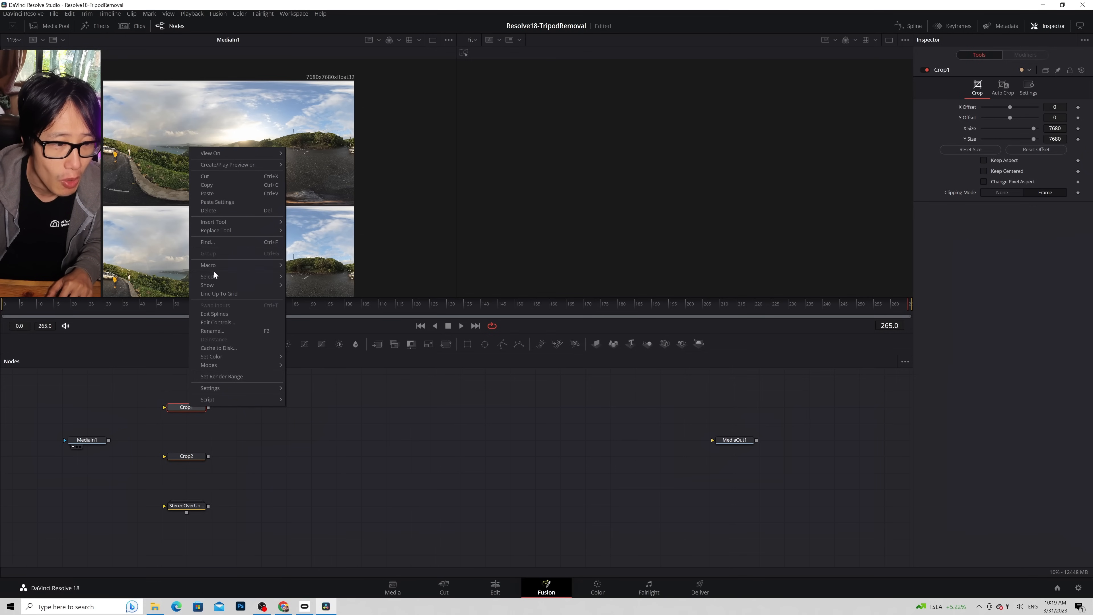
left_click(213, 331)
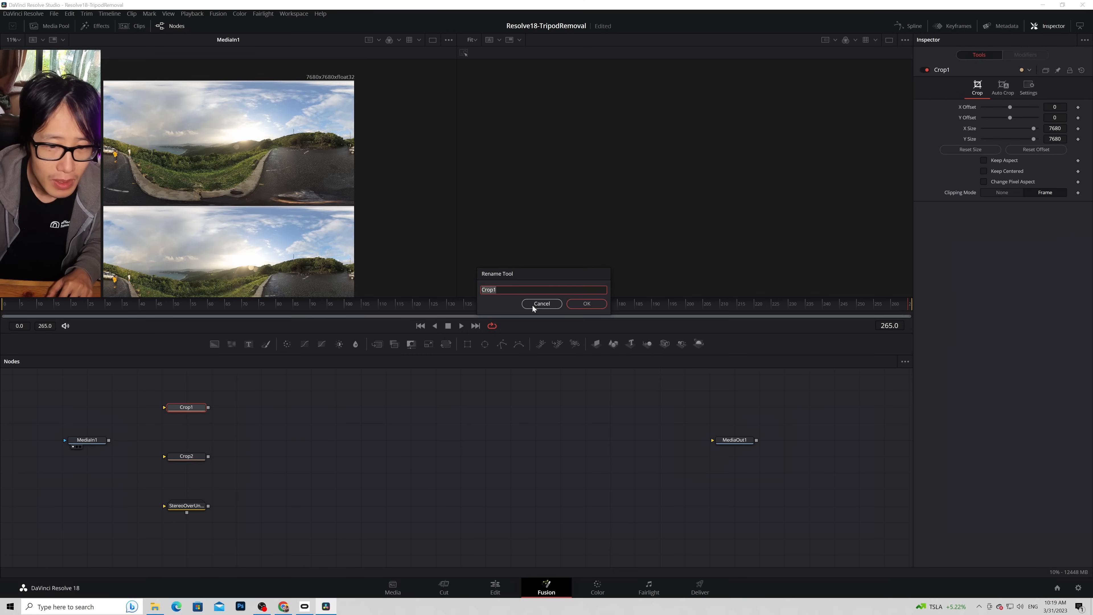
type("_left")
key("Return")
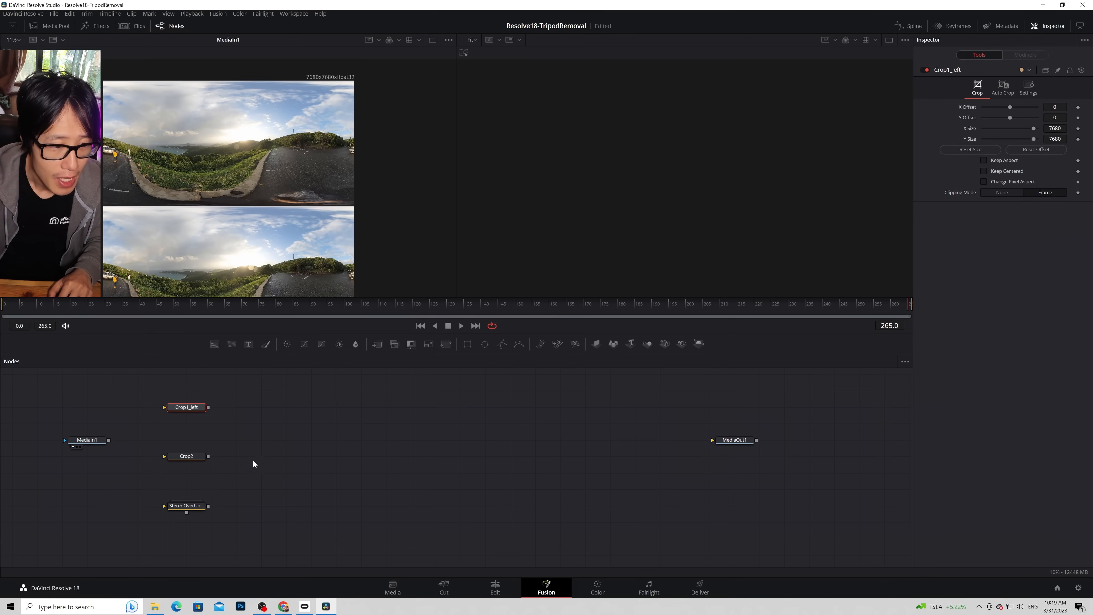
Step: Rename the Crop2 node to Crop2_right
right_click(188, 456)
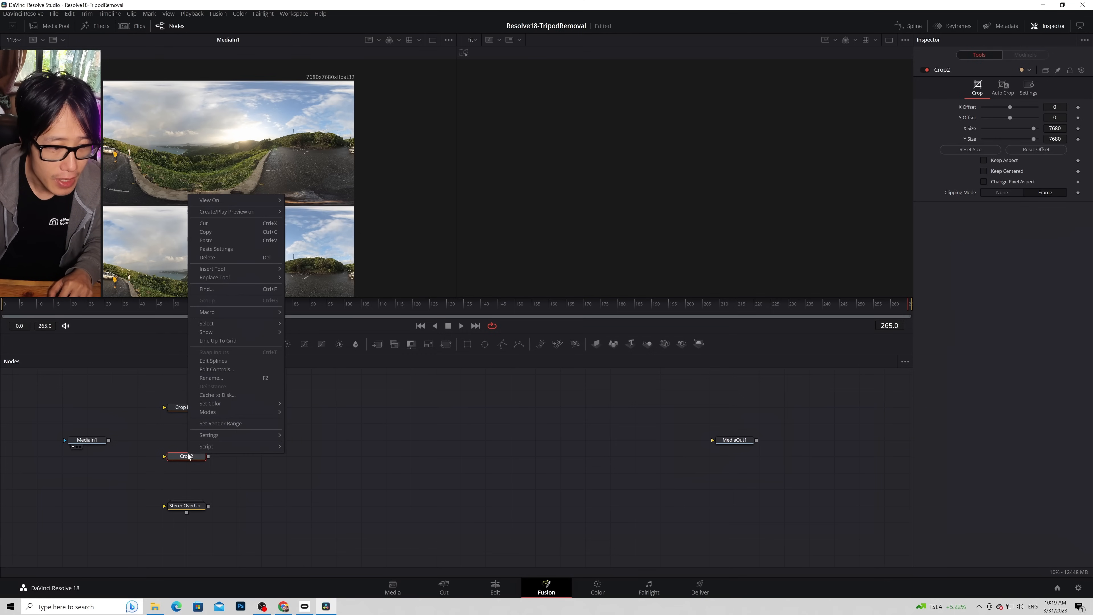
left_click(224, 377)
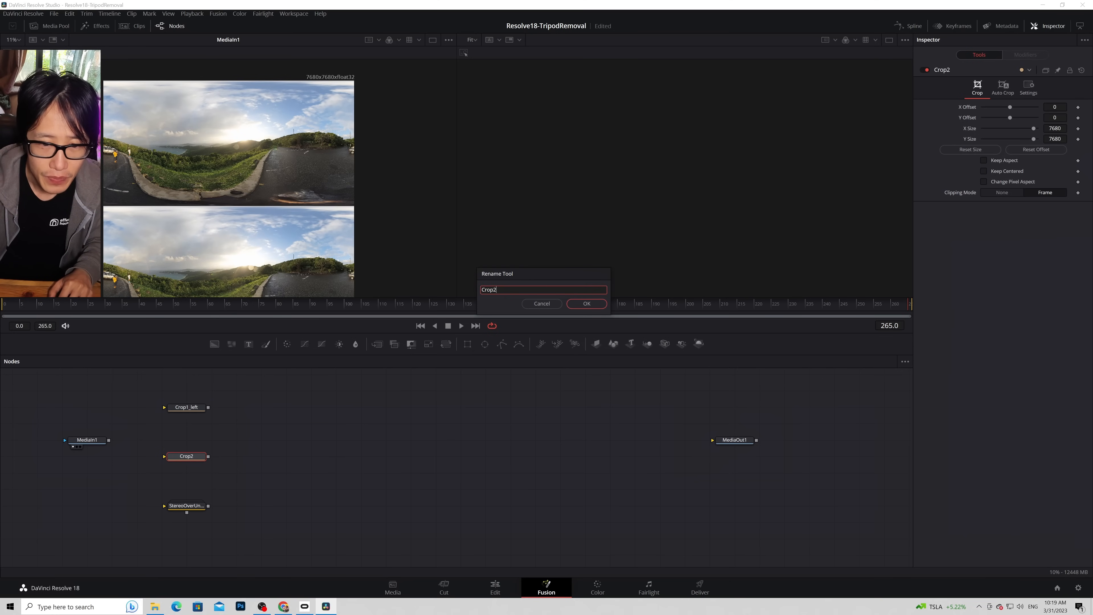
type("_right")
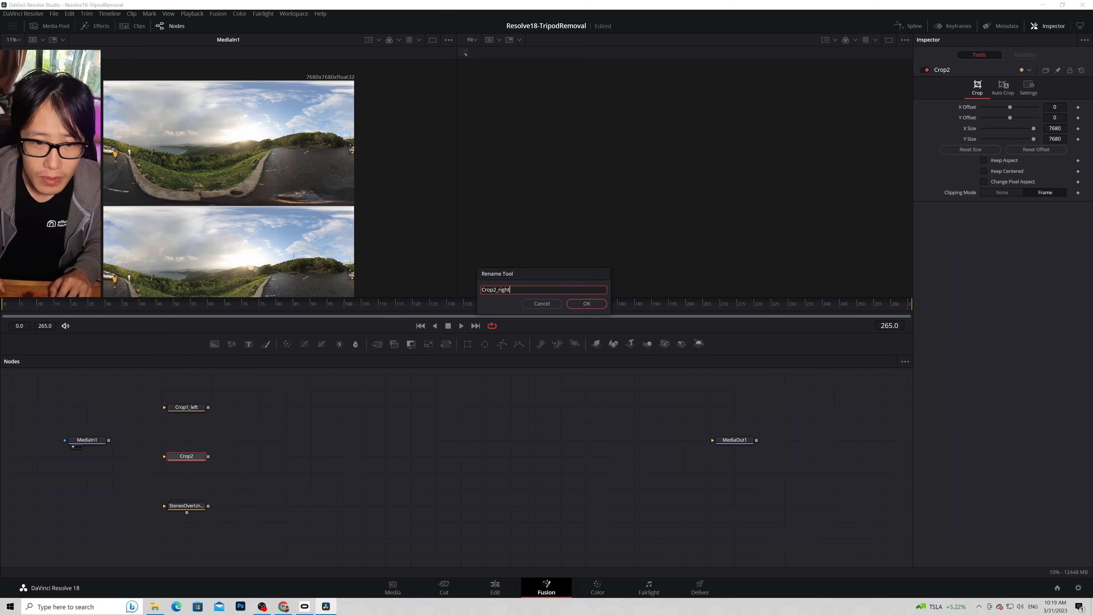
key("Return")
Step: Expand the StereoOverUnderExtract group and examine the offset and size settings of its CropLeft node
double_click(186, 506)
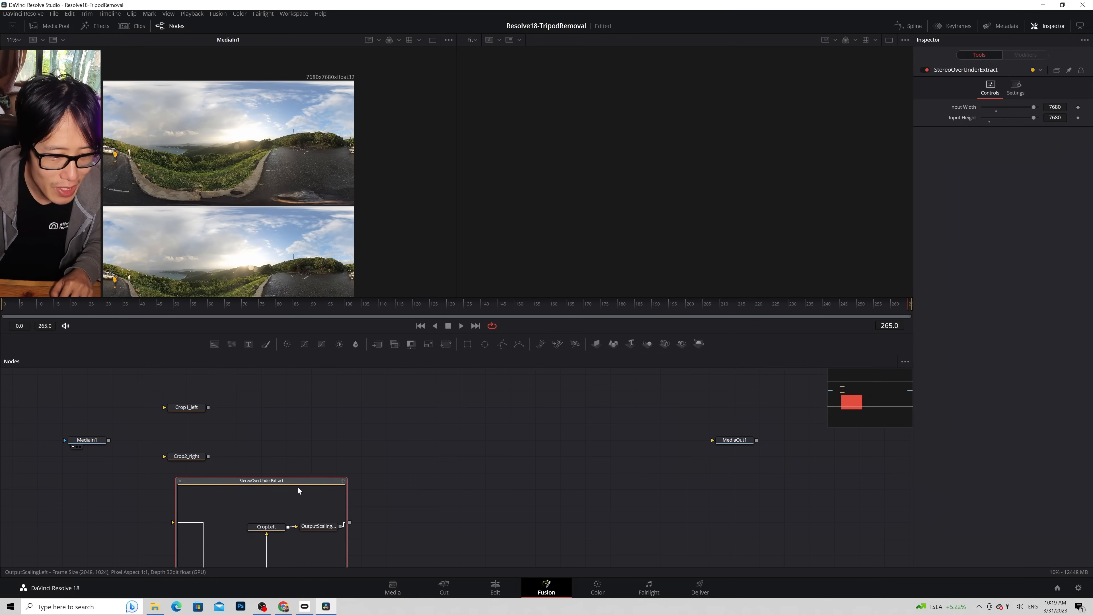
scroll(473, 524, "down", 2)
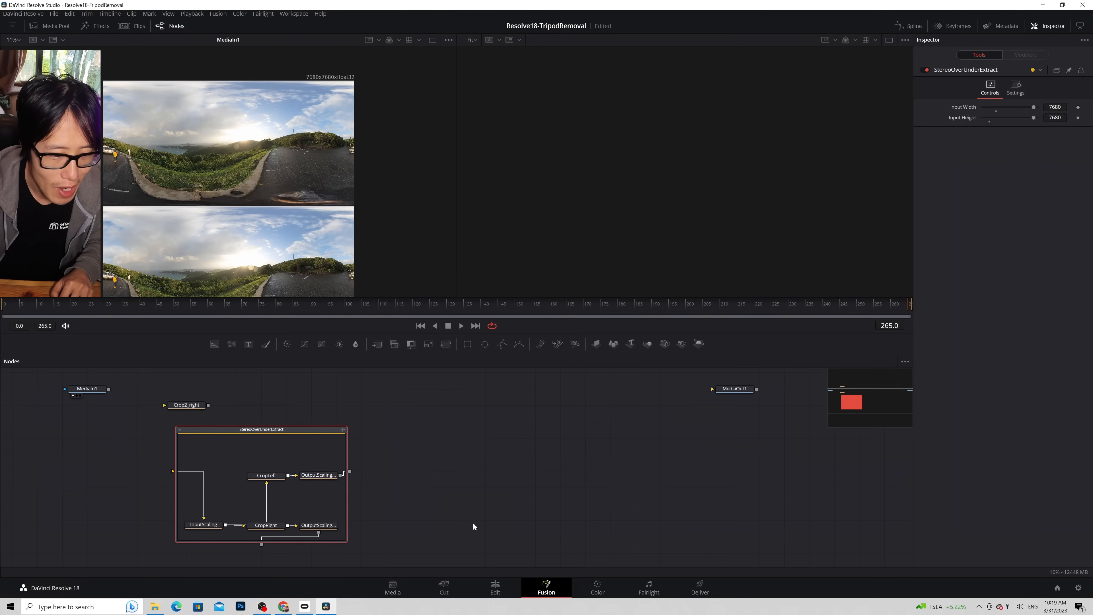
left_click(267, 475)
scroll(486, 496, "up", 3)
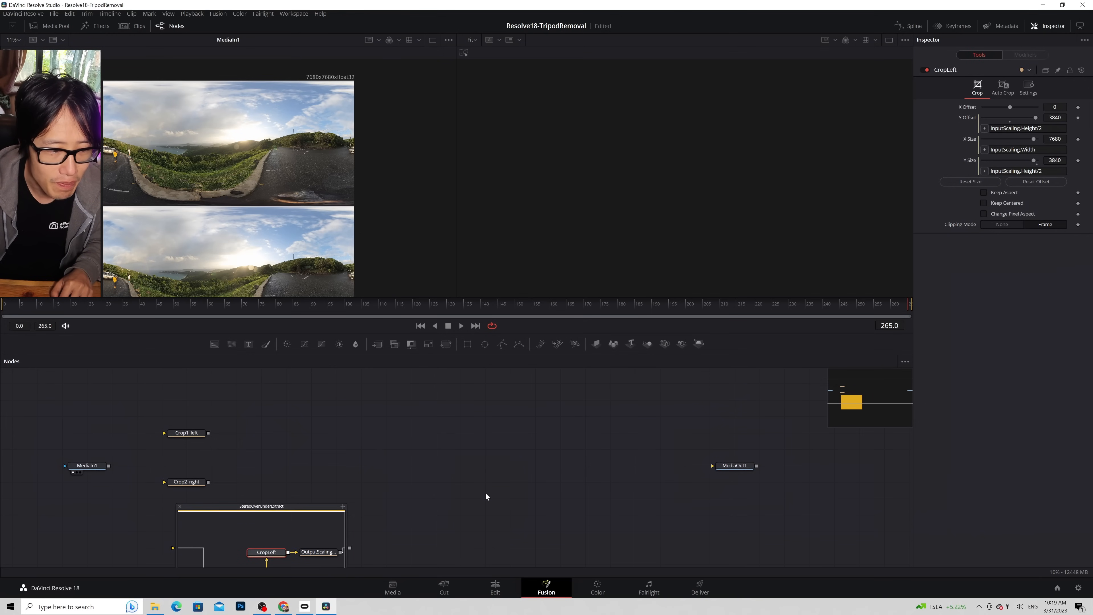
Step: Connect MediaIn1's output to Crop1_left and show that crop in the second viewer
left_click_drag(108, 465, 174, 436)
left_click(187, 434)
key("2")
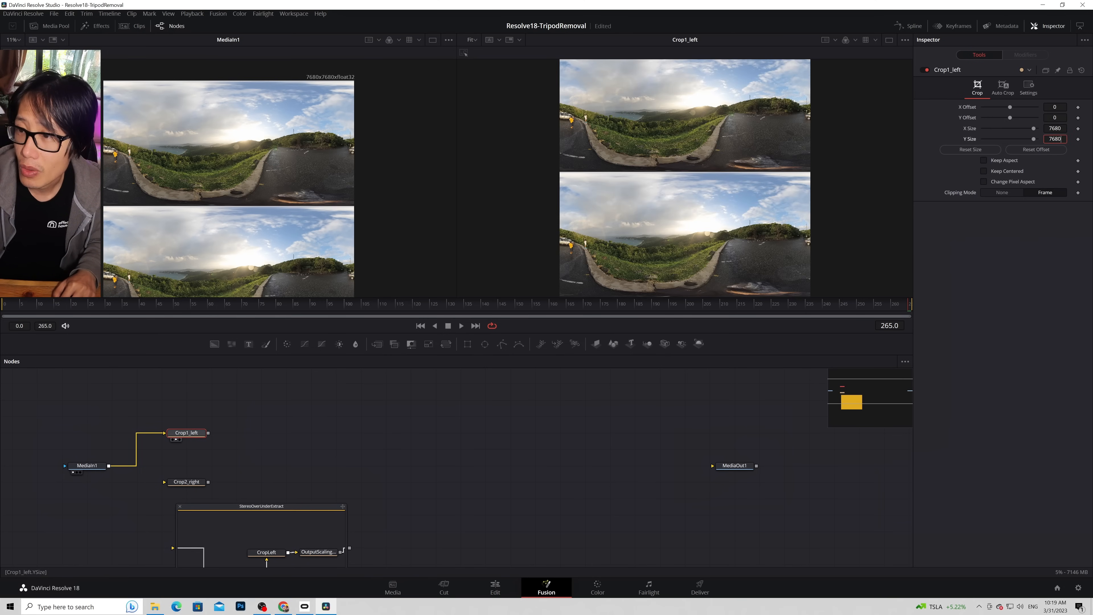
Step: Set the Y Size of Crop1_left to 3840
left_click(1054, 138)
type("3840")
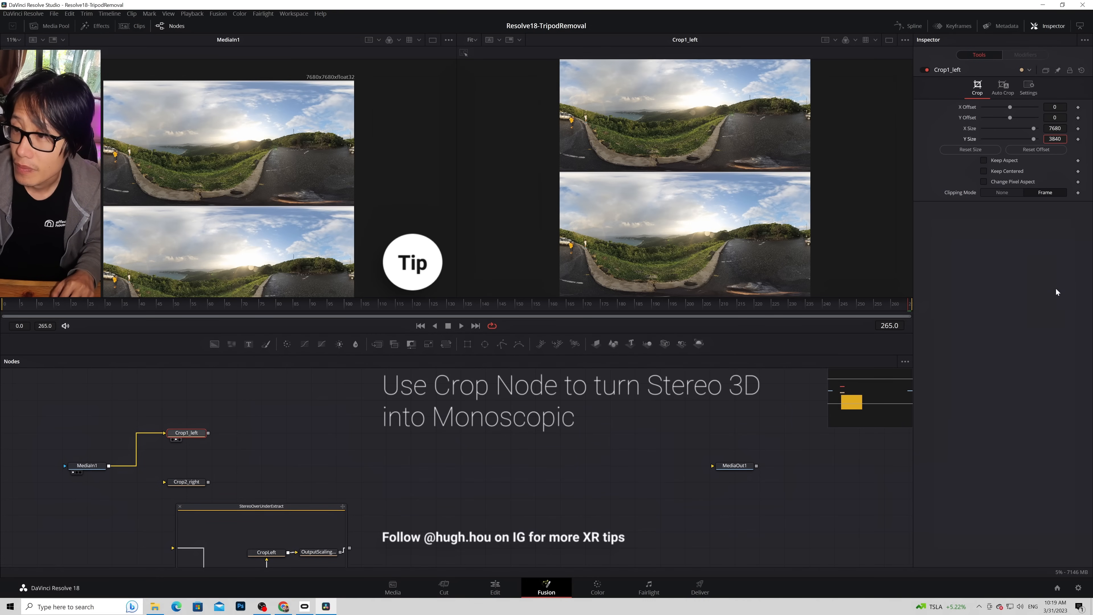
key("Return")
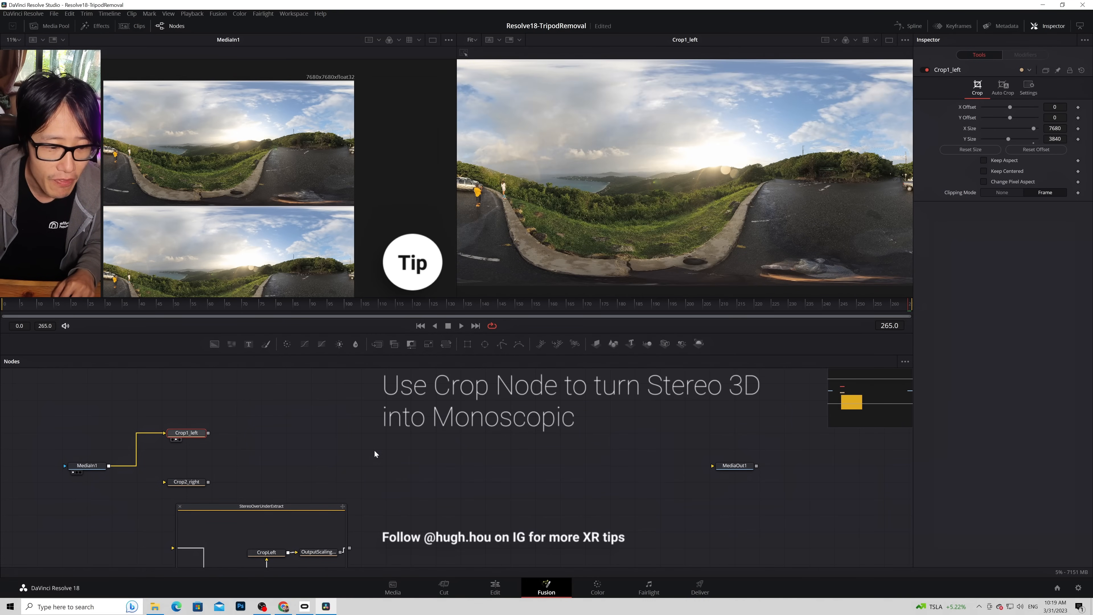
Step: Check the CropLeft node inside StereoOverUnderExtract for reference and set the Y Offset of Crop1_left to 3840
scroll(373, 453, "down", 2)
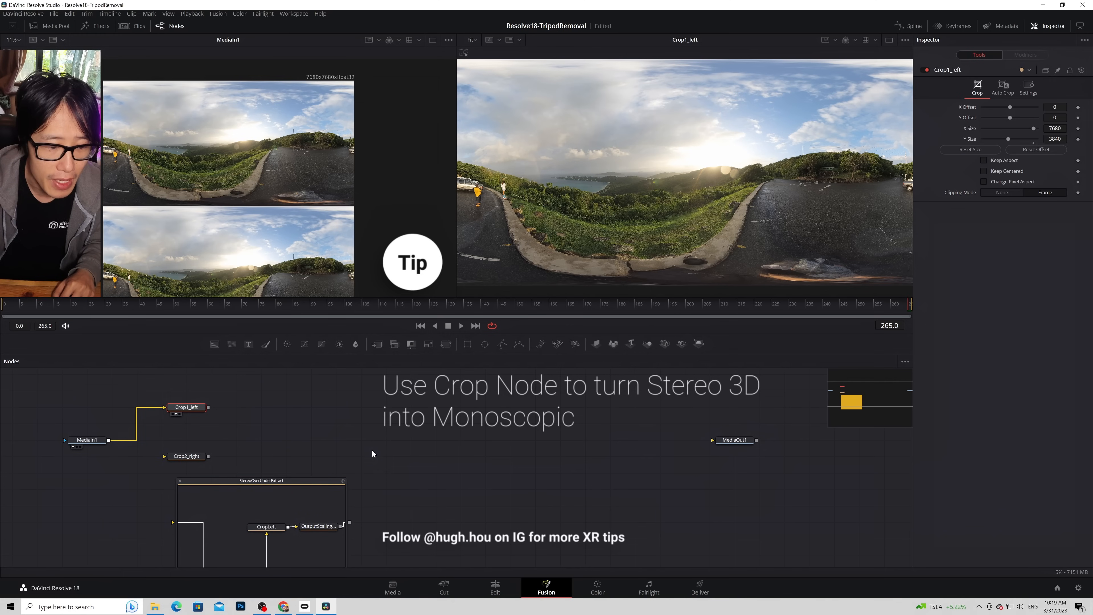
left_click(266, 527)
scroll(430, 499, "down", 3)
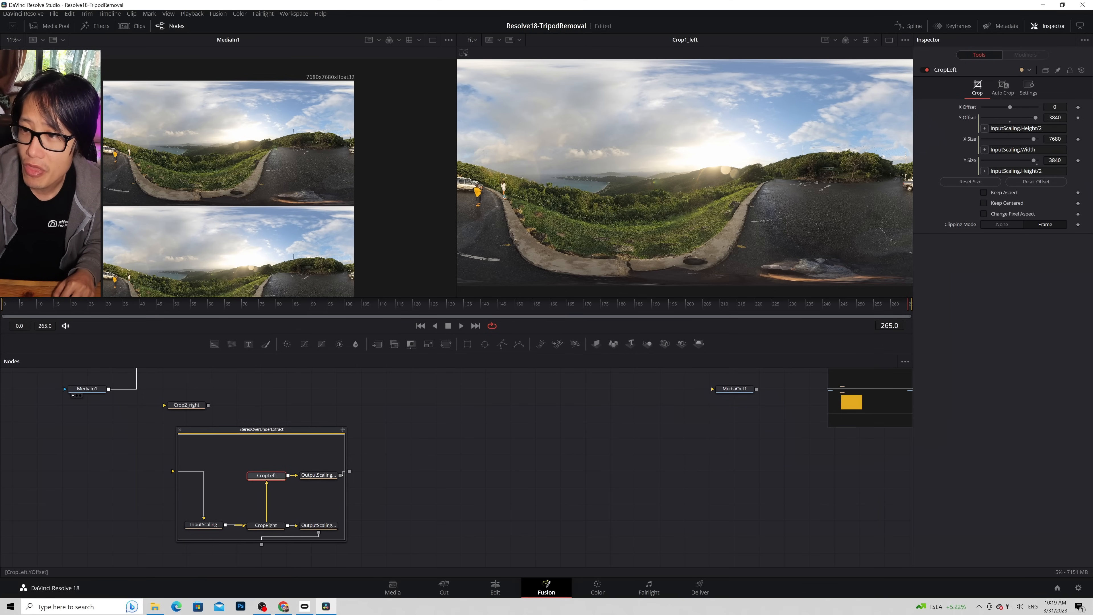
scroll(375, 402, "up", 4)
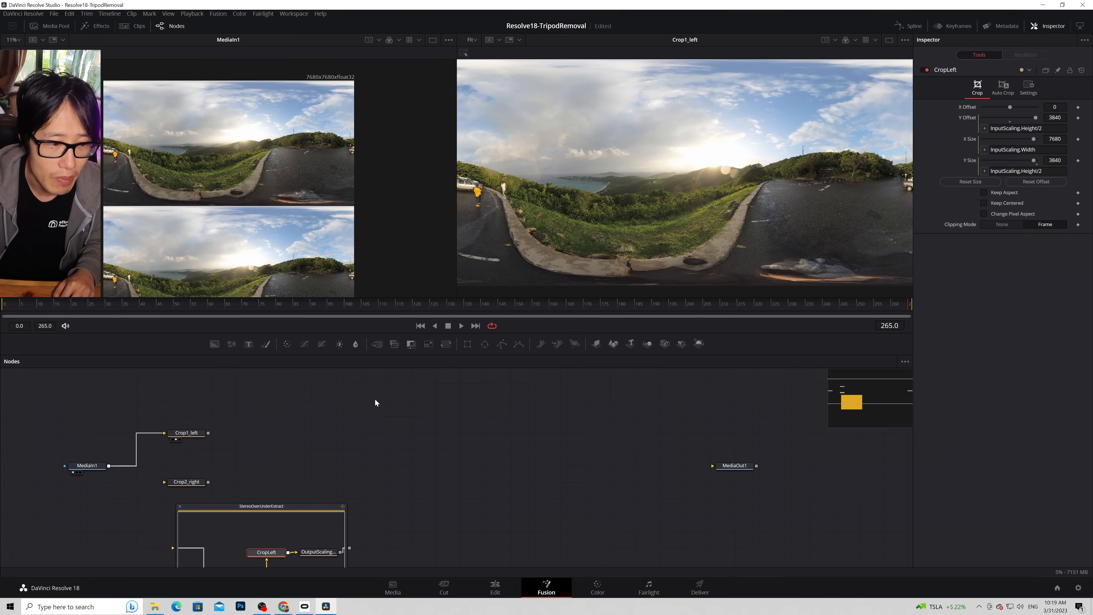
left_click(179, 432)
left_click(1055, 117)
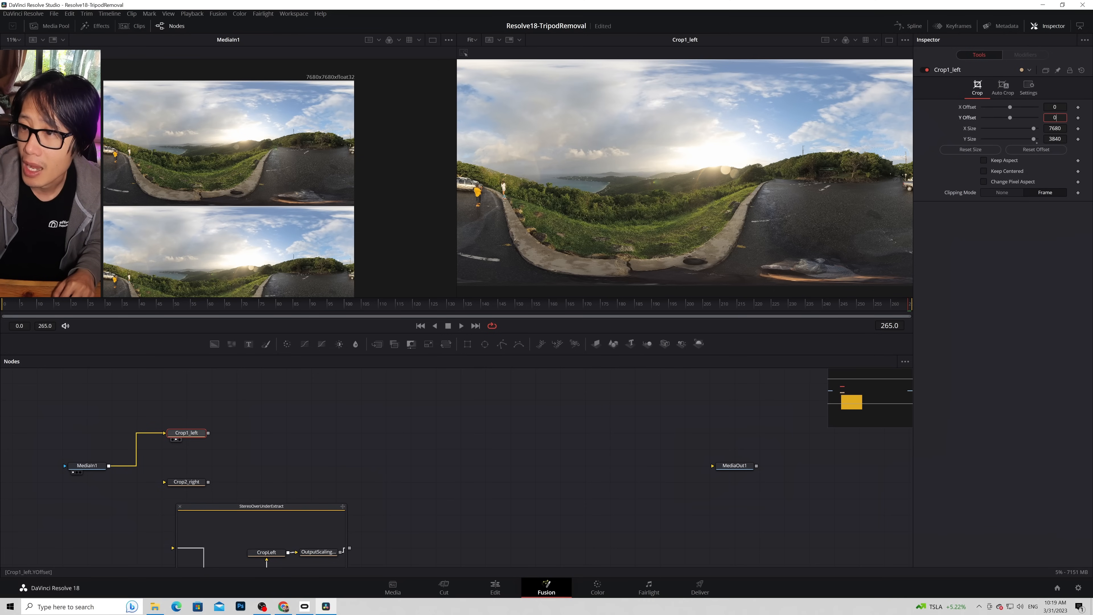
key("BackSpace")
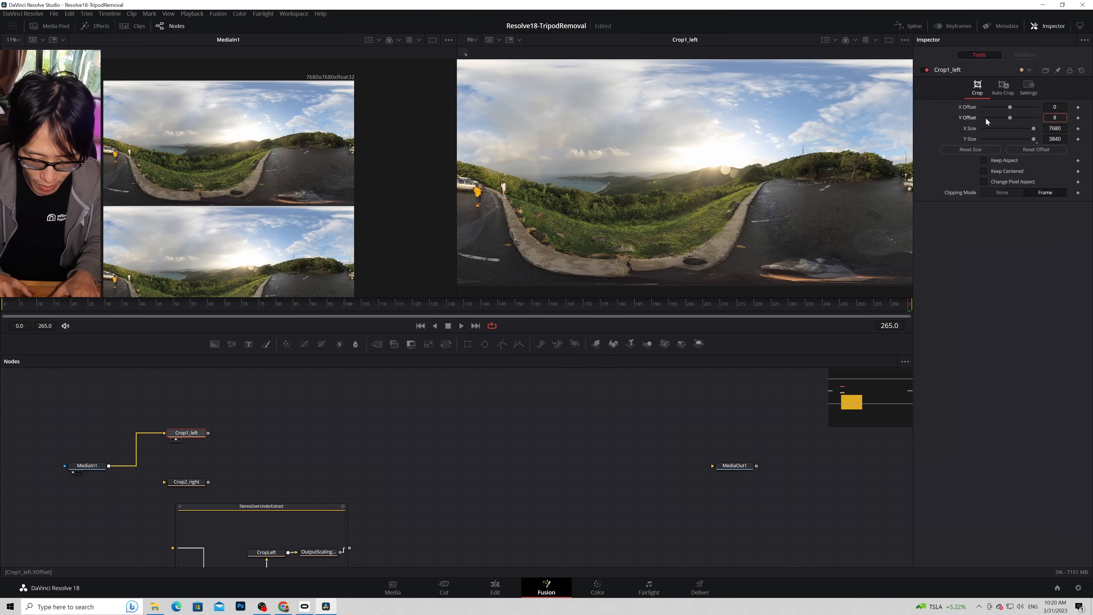
type("3840")
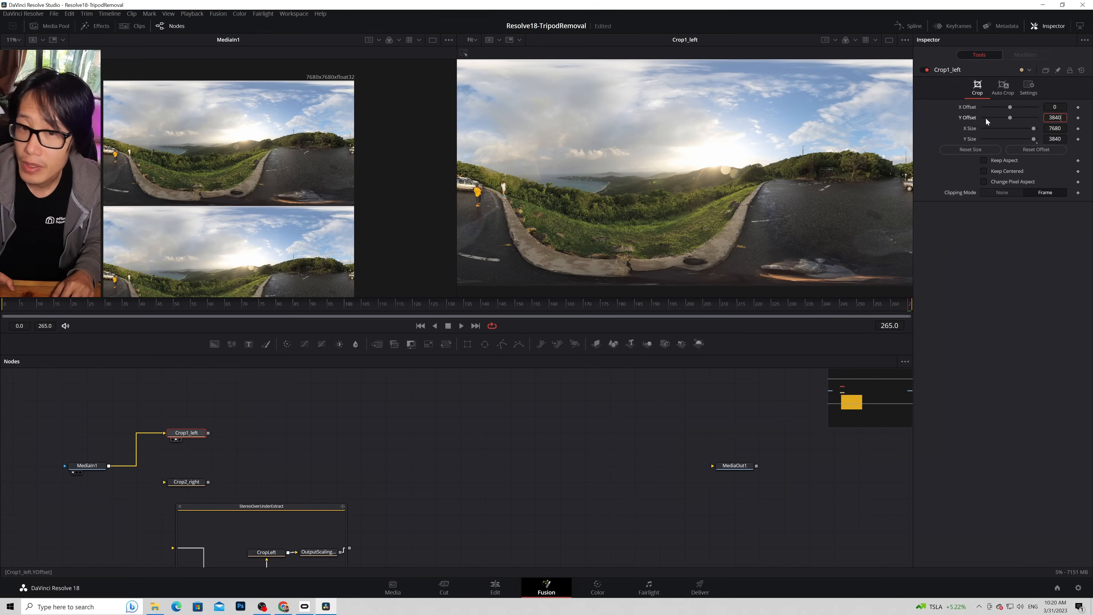
key("Tab")
Step: Compare the crop settings of the group's CropLeft node with those of Crop1_left
scroll(525, 448, "up", 1)
scroll(334, 486, "down", 2)
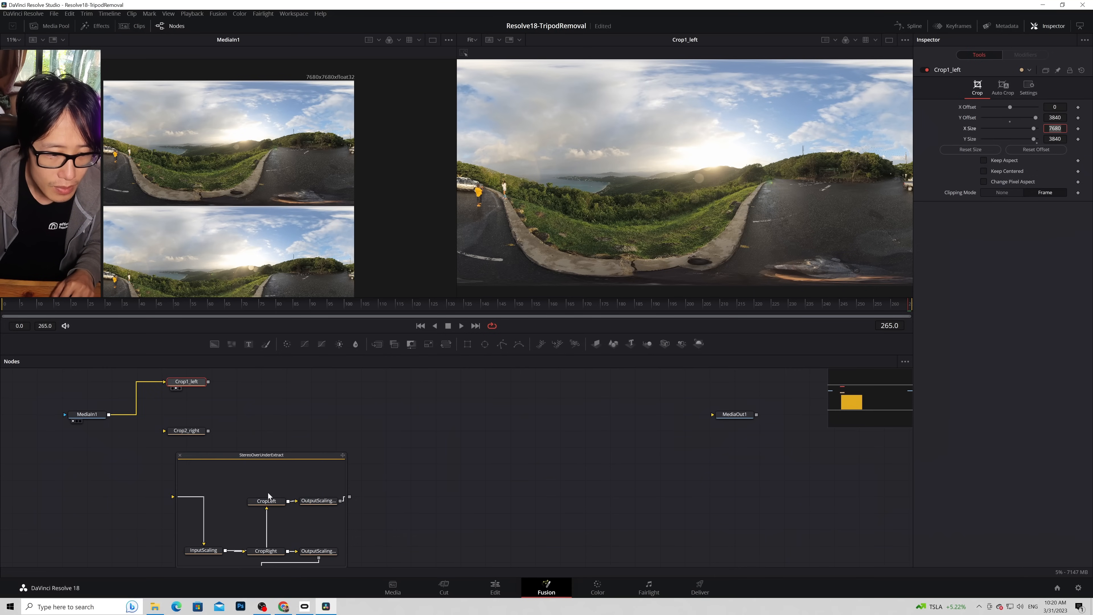
left_click(255, 502)
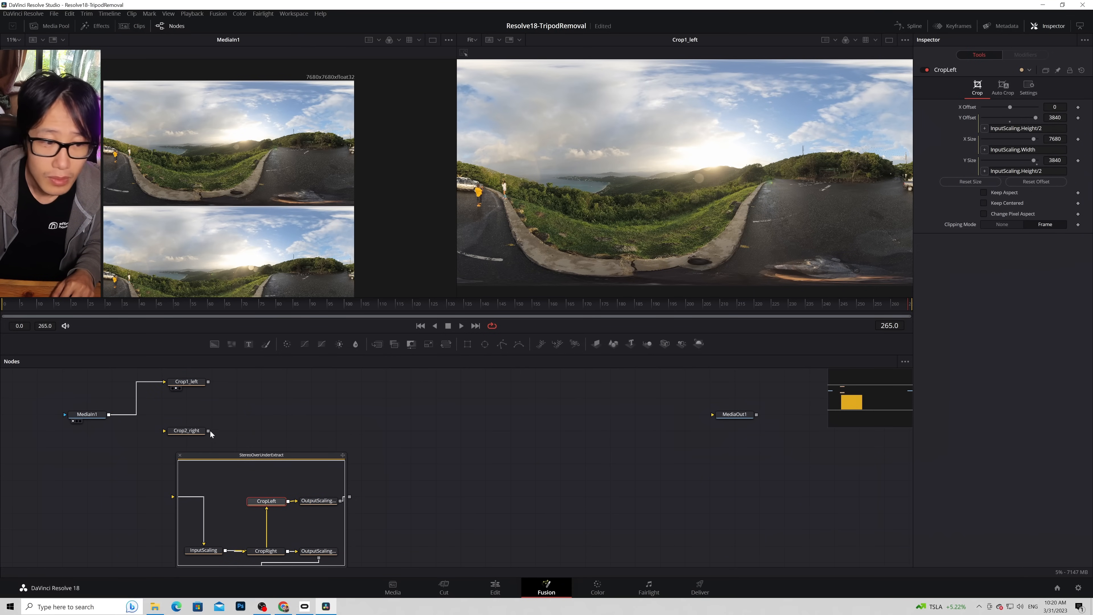
left_click(190, 382)
scroll(463, 469, "down", 1)
scroll(464, 468, "up", 2)
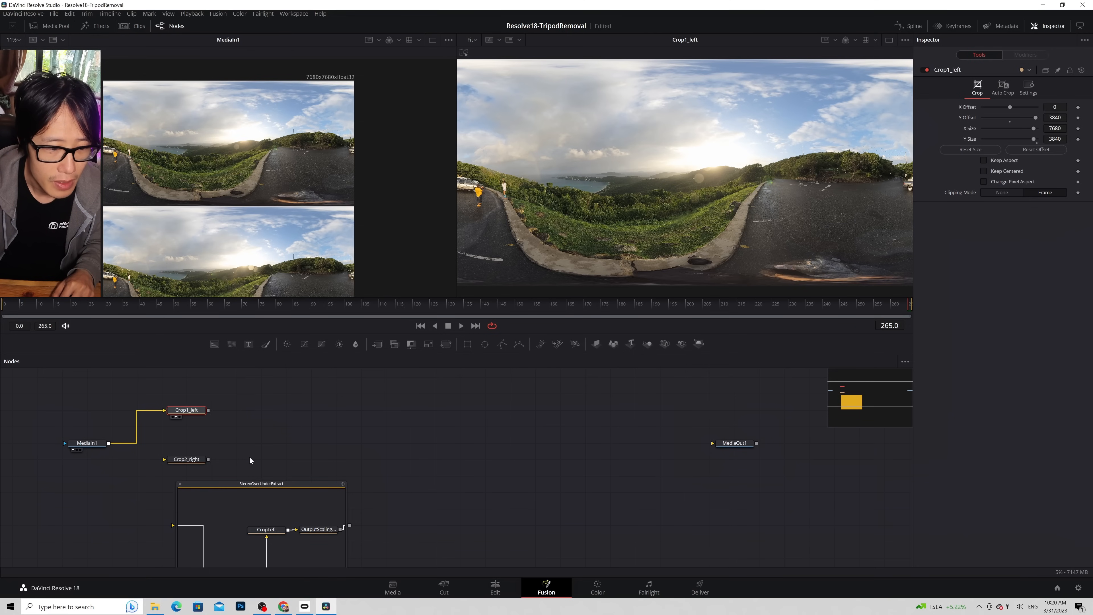
Step: Connect MediaIn1's output to Crop2_right as well and show that crop in the second viewer
scroll(118, 454, "down", 1)
left_click_drag(108, 417, 165, 433)
left_click(186, 434)
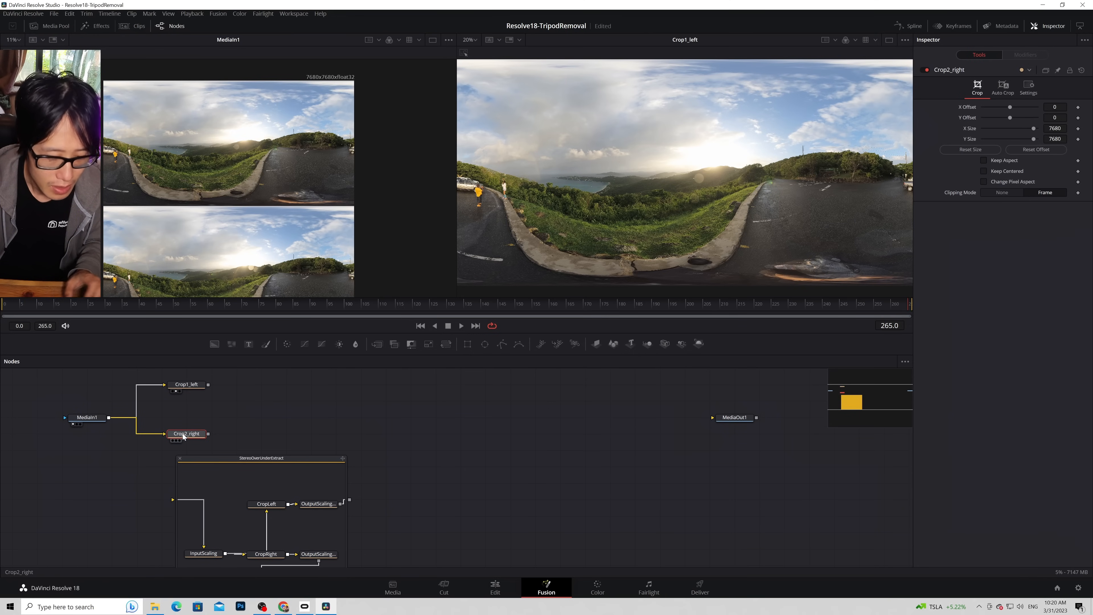
key("2")
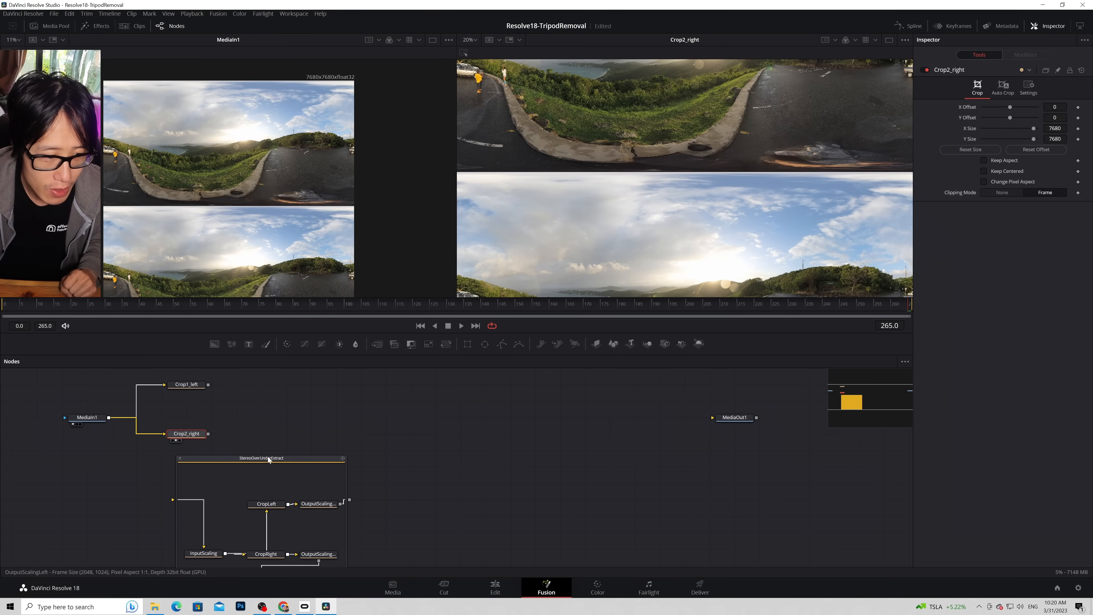
Step: Set the Y Size of Crop2_right to 3840 and check its settings against the group's CropRight node
left_click(1056, 138)
left_click_drag(1061, 139, 975, 140)
type("3840")
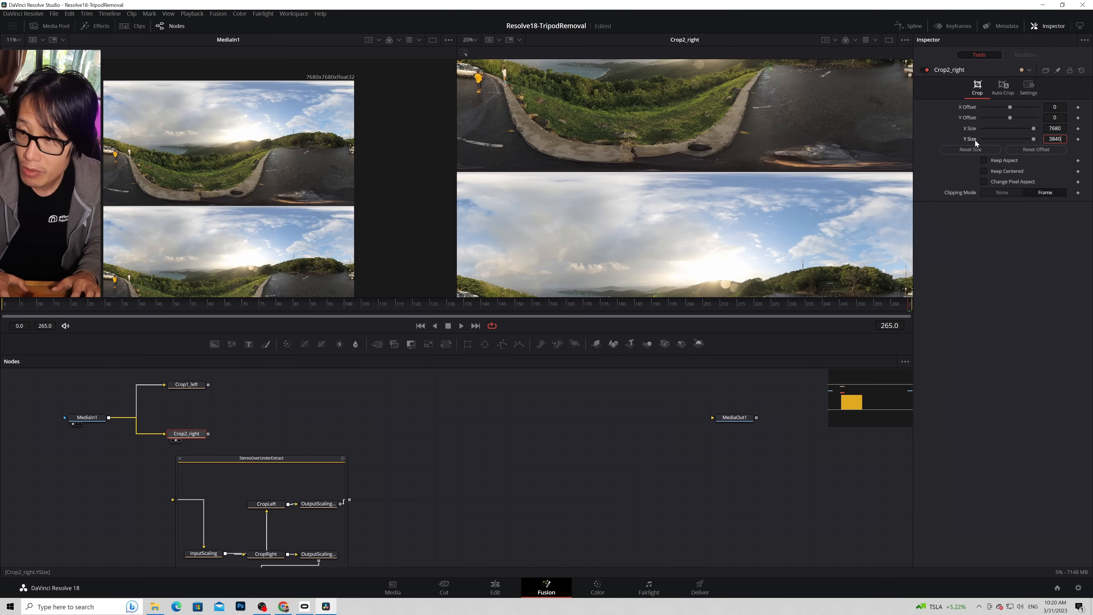
key("Tab")
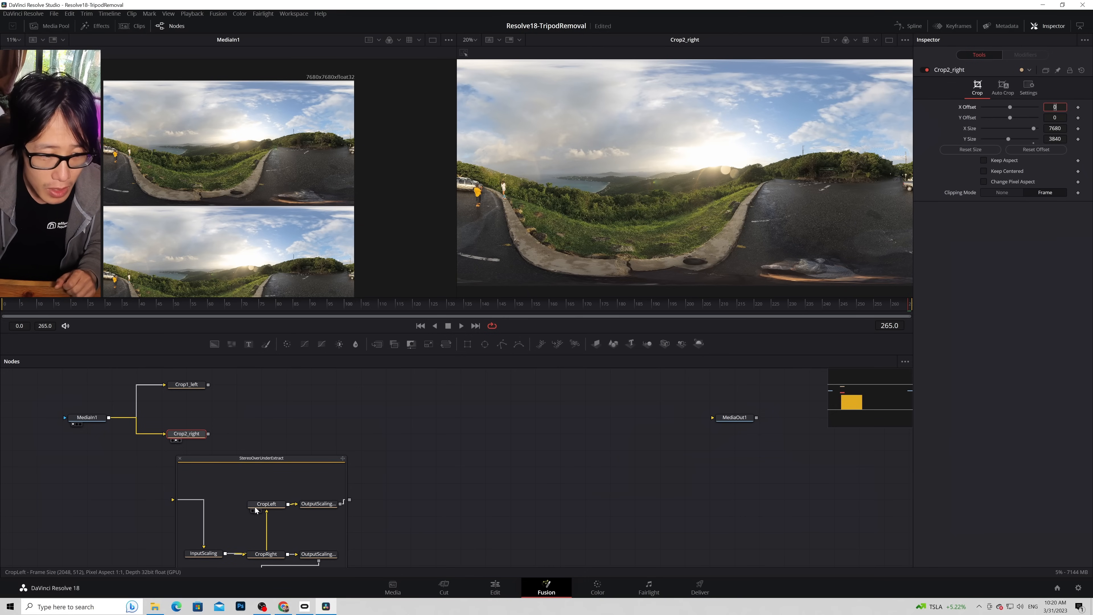
left_click(262, 554)
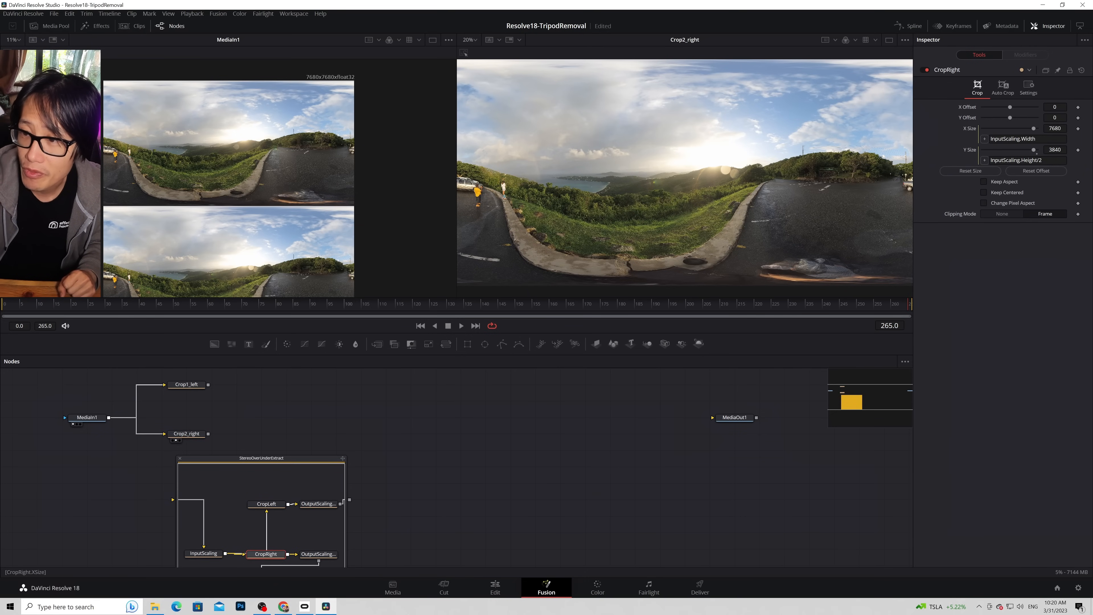
Step: Collapse the StereoOverUnderExtract group and park it directly below Crop2_right, leaving a clear gap
left_click(248, 460)
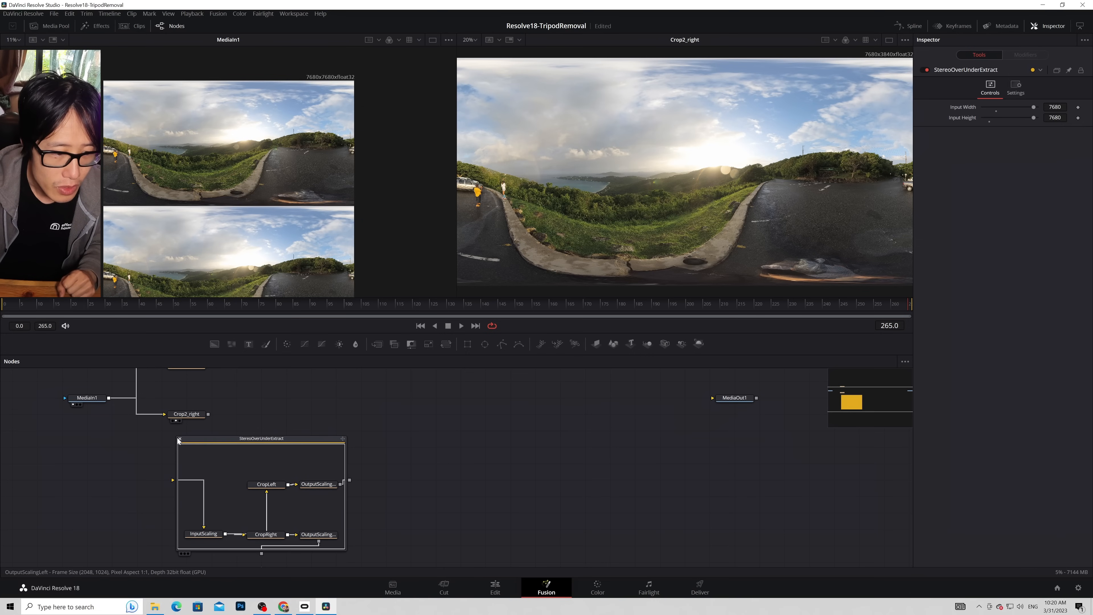
left_click(180, 438)
left_click_drag(262, 479, 186, 496)
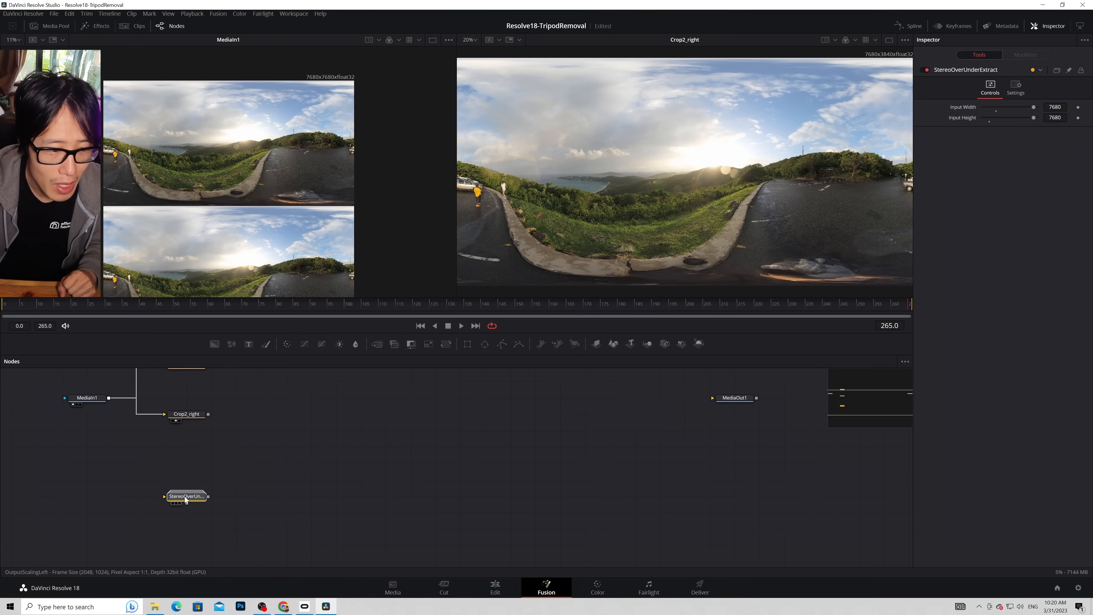
Step: Alternate Crop1_left and Crop2_right in the second viewer to compare the two eye views, ending on Crop1_left
scroll(348, 546, "up", 3)
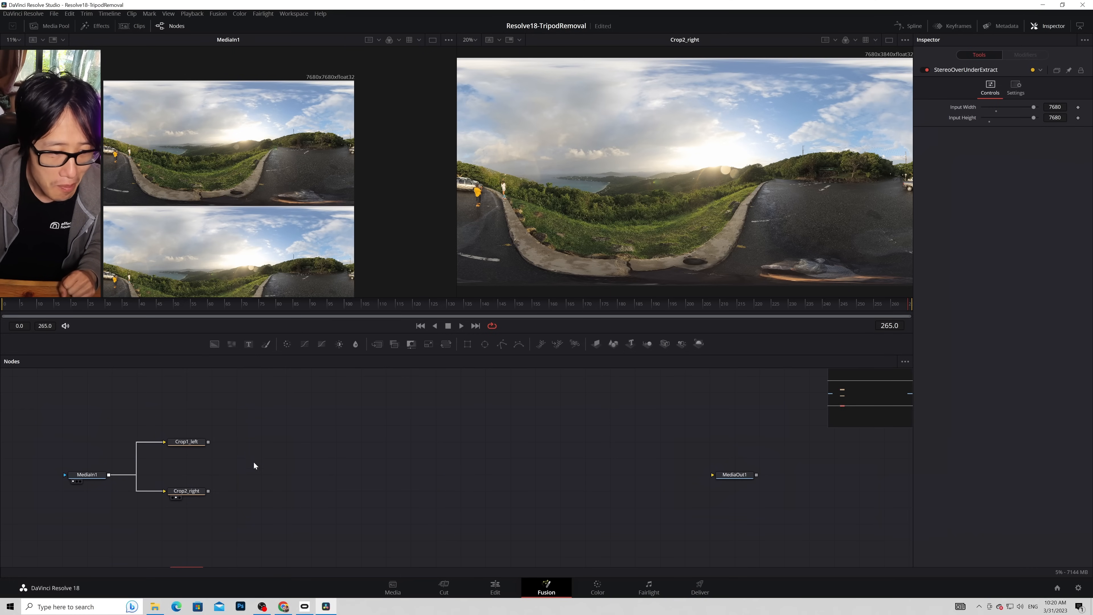
left_click(192, 442)
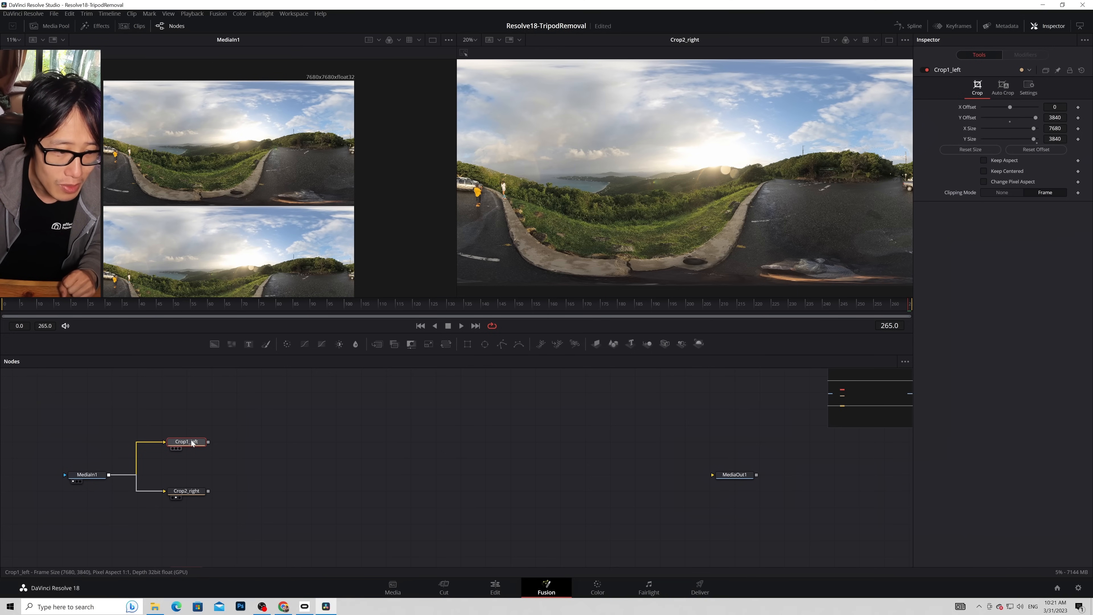
key("2")
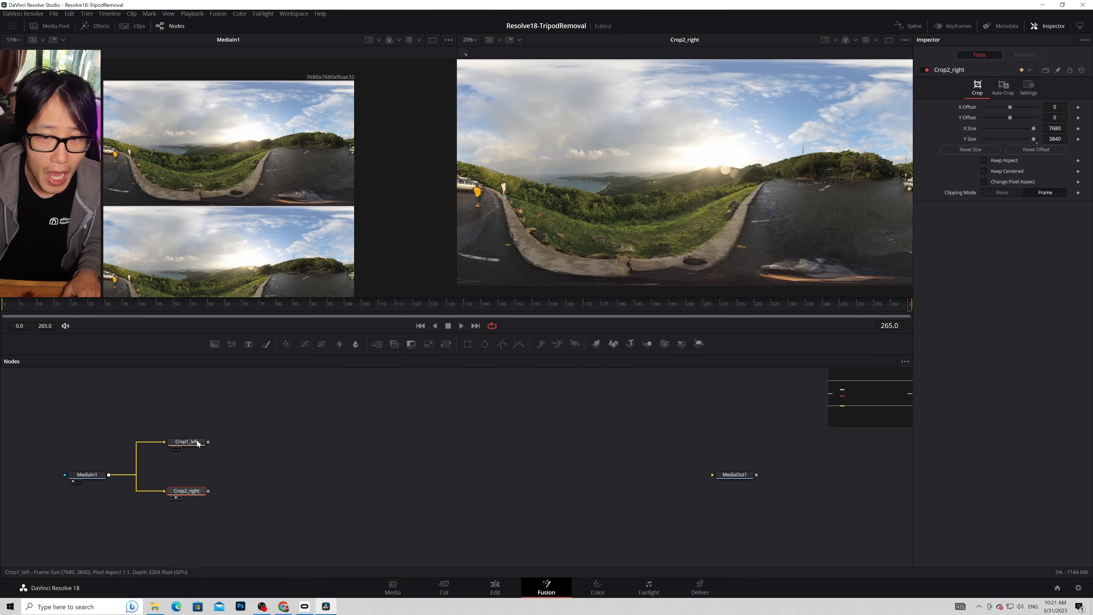
left_click(189, 492)
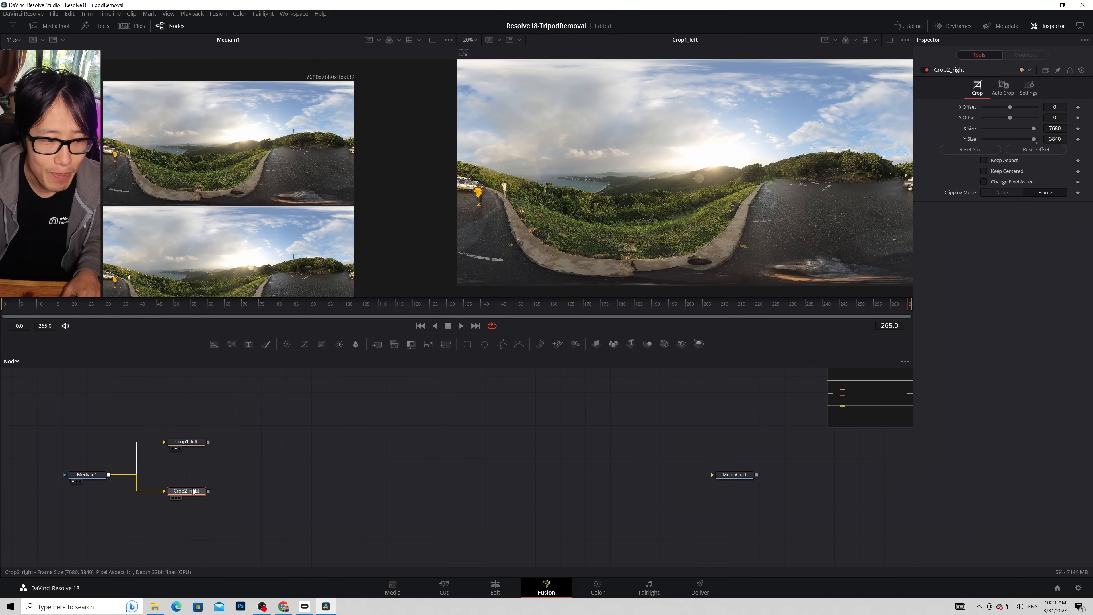
key("2")
left_click(196, 443)
key("2")
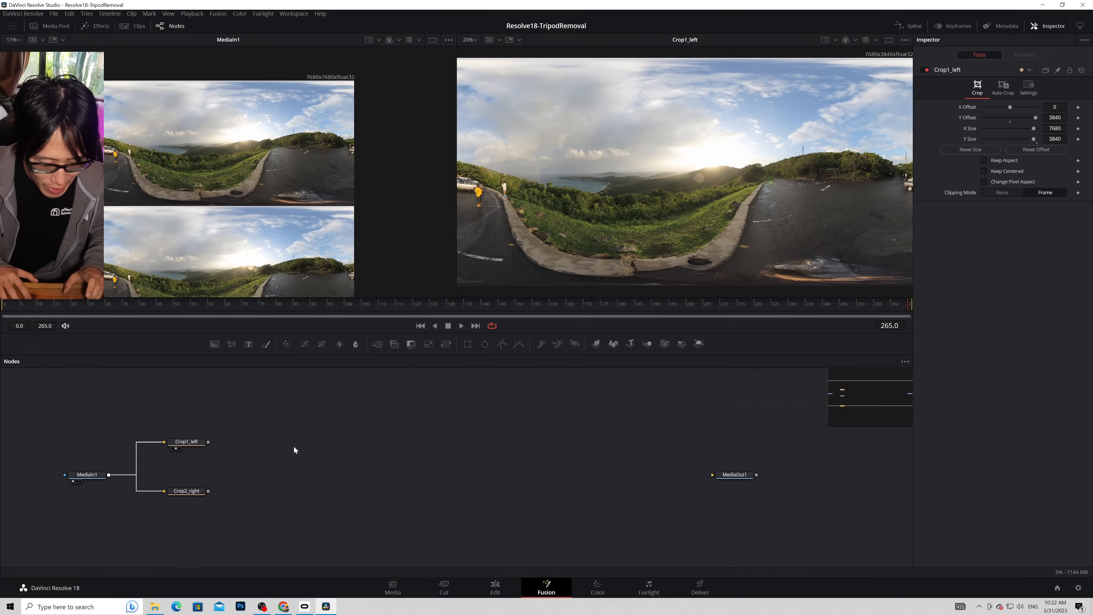
Step: Add a LatLong Patcher node fed by Crop1_left and show its output in the second viewer
key("shift+space")
type("crop")
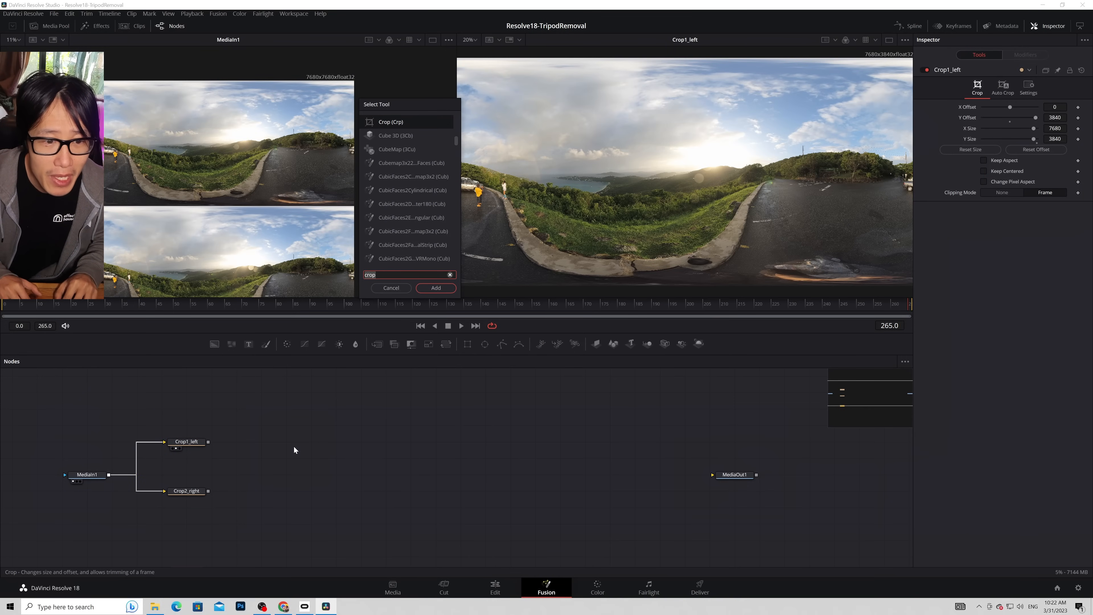
key("BackSpace")
key("BackSpace")
key("BackSpace")
key("BackSpace")
type("latlon")
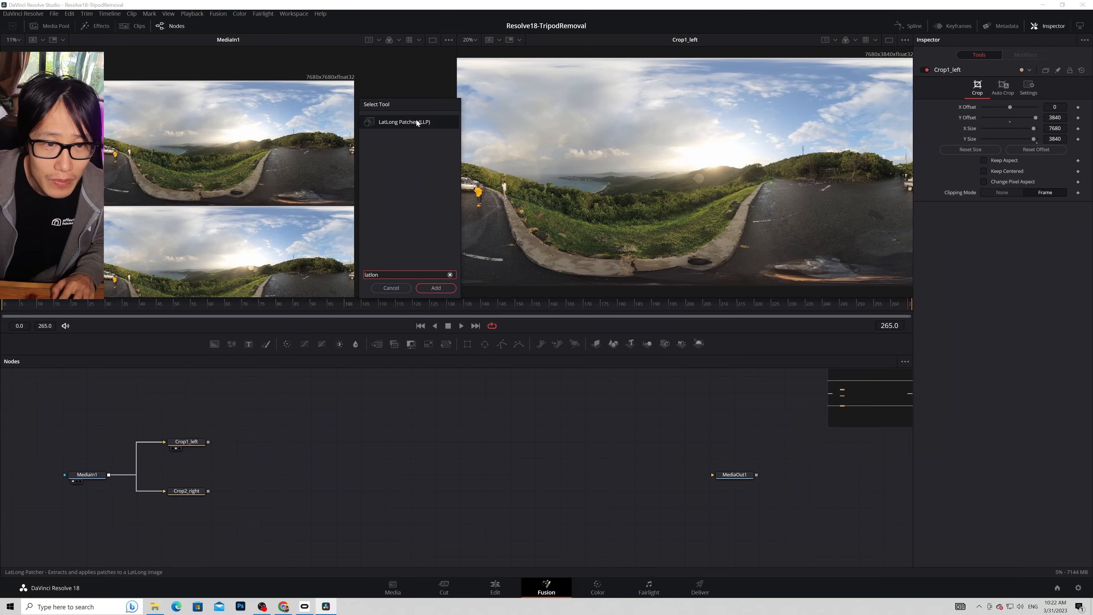
left_click(436, 288)
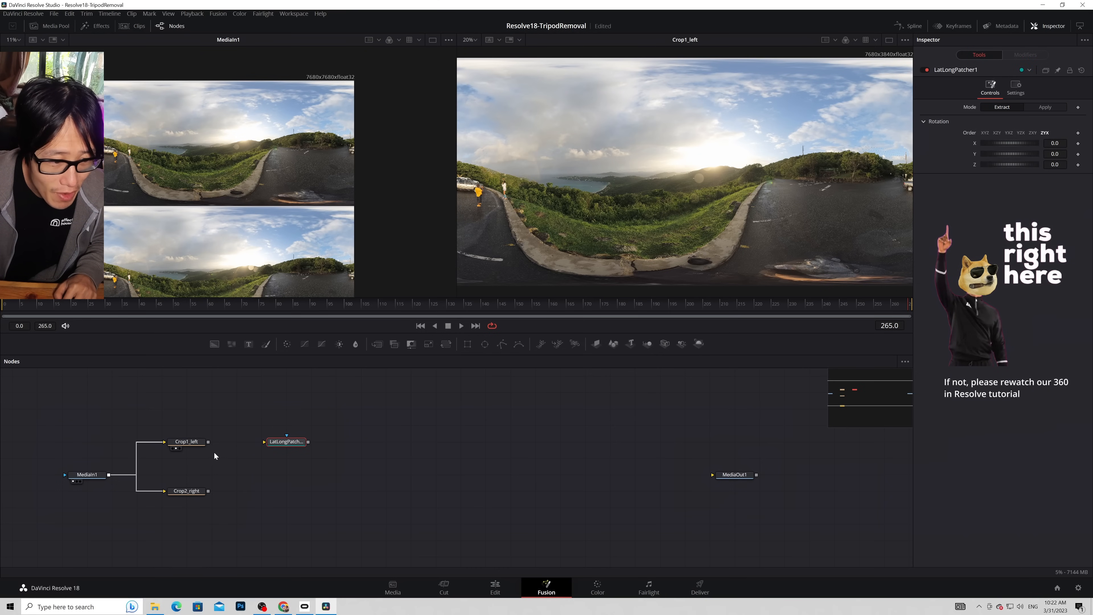
left_click_drag(208, 442, 286, 442)
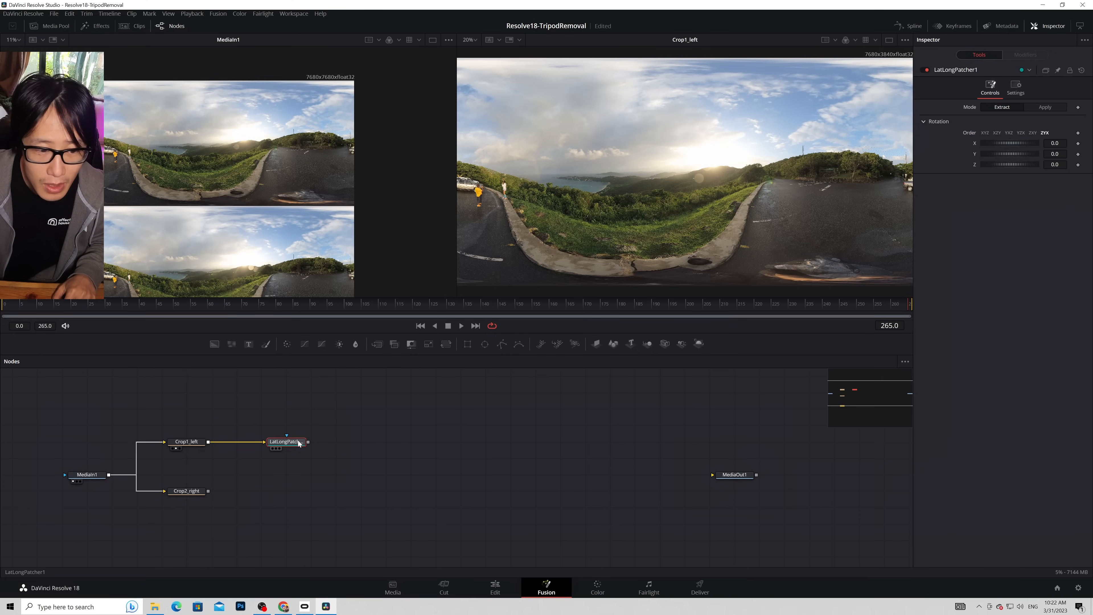
key("2")
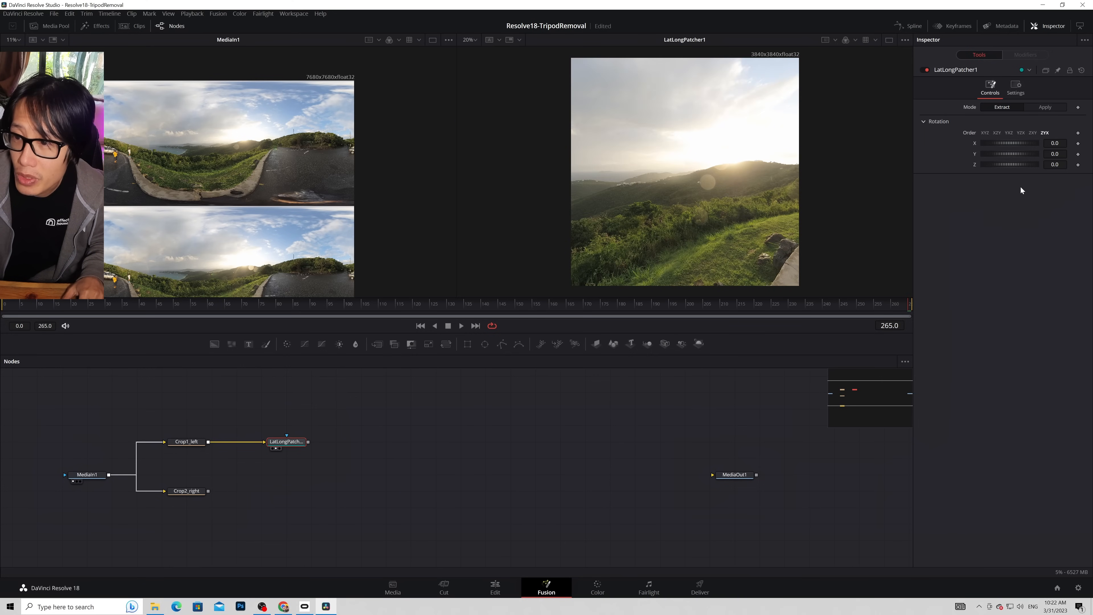
Step: Set the LatLong Patcher's X rotation to 90 so the extracted patch looks straight down at the tripod
left_click(1054, 143)
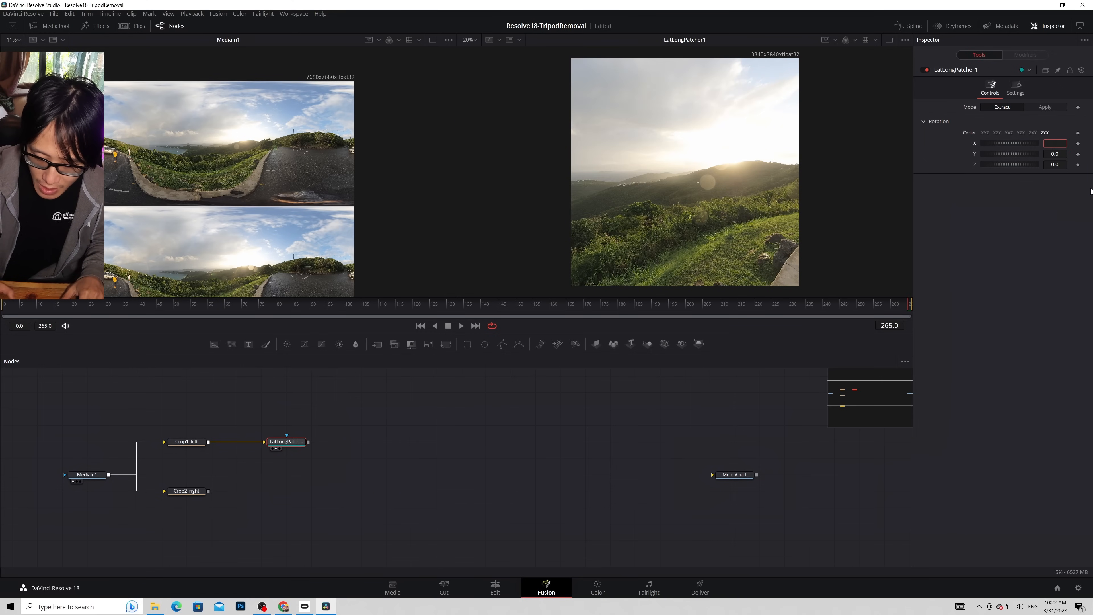
key("Tab")
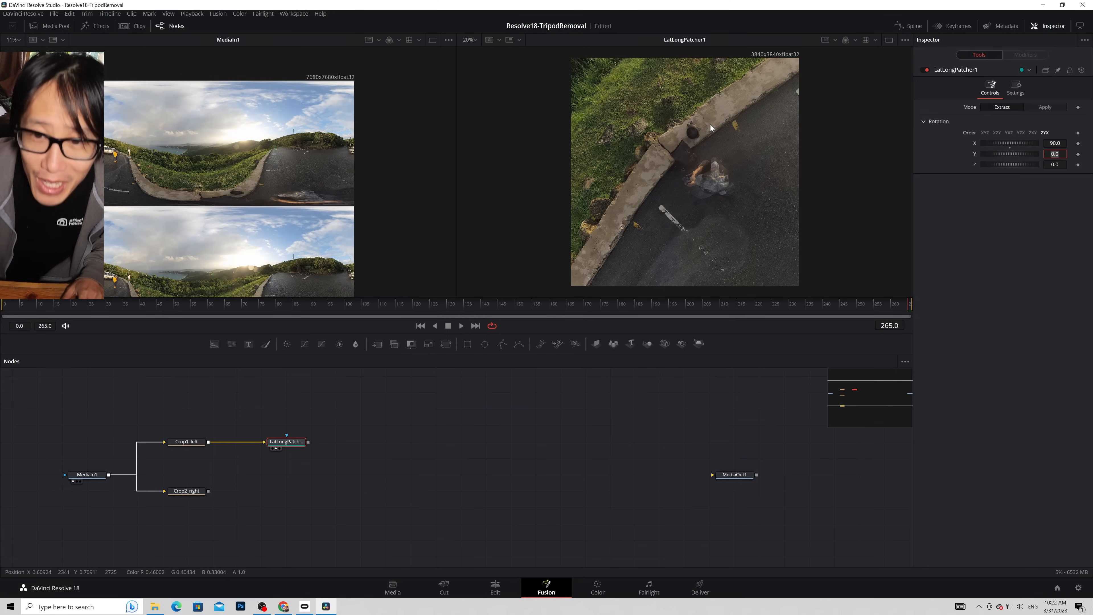
Step: Add a Paint node after the LatLong Patcher and move it slightly away to leave a gap between them
left_click(285, 443)
key("ctrl+space")
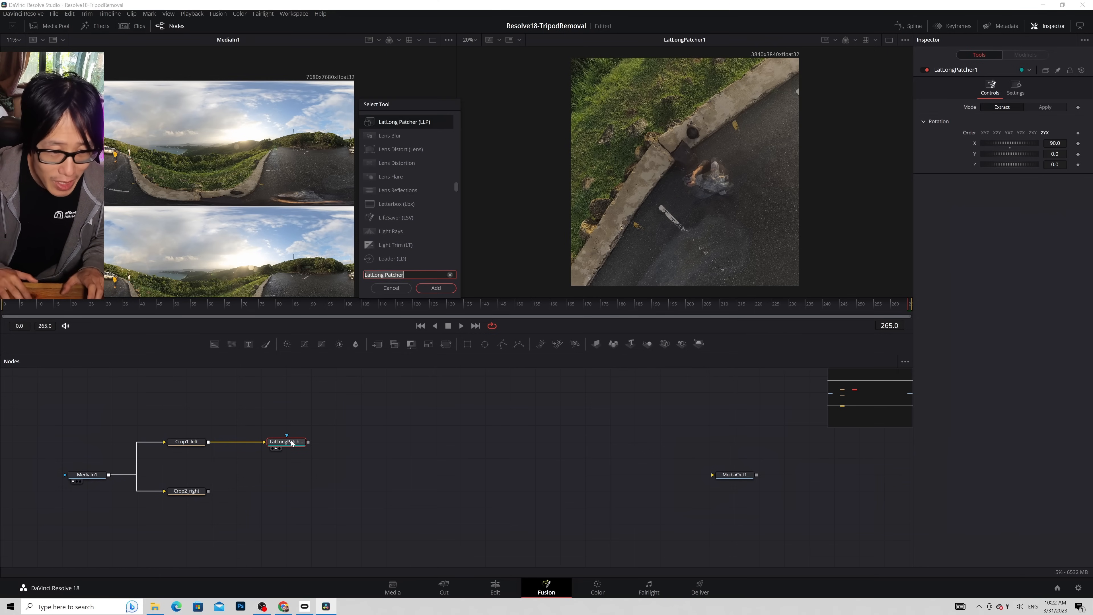
type("patin")
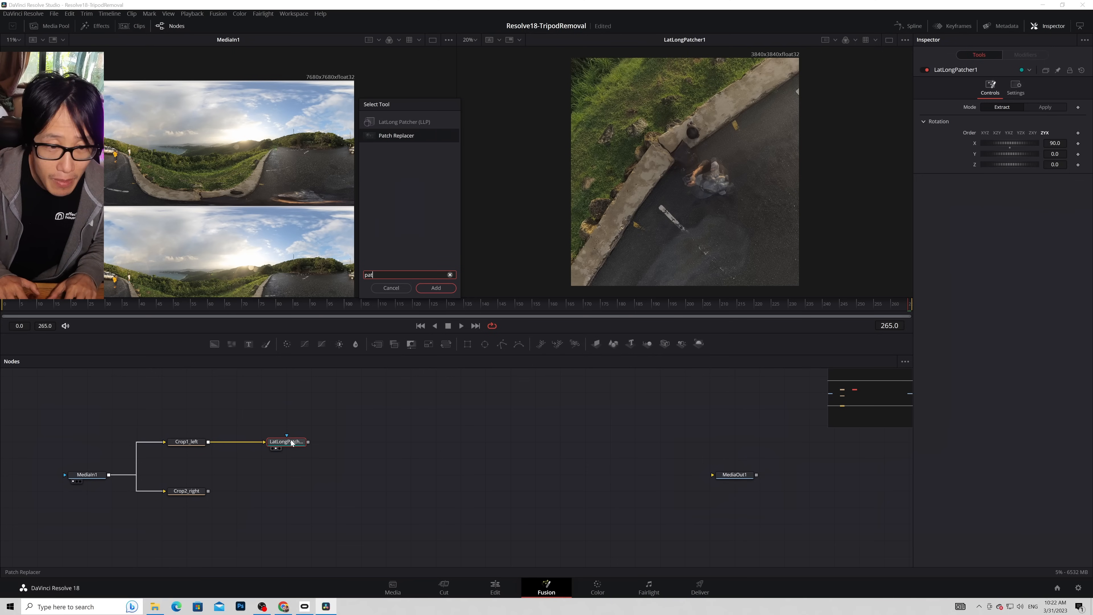
key("BackSpace")
key("BackSpace")
key("BackSpace")
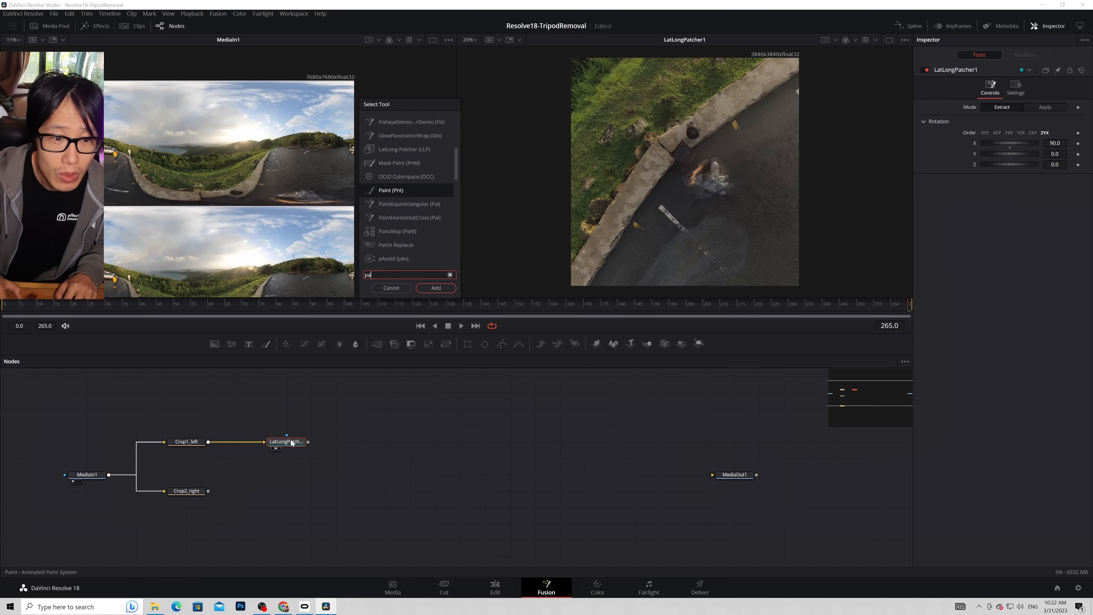
type("int")
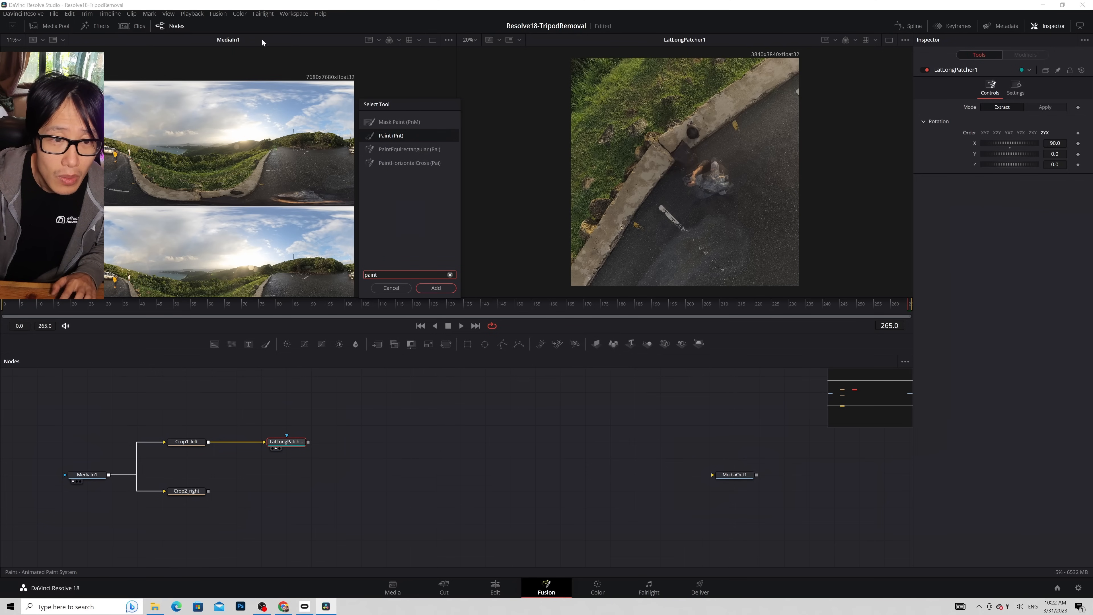
left_click(436, 287)
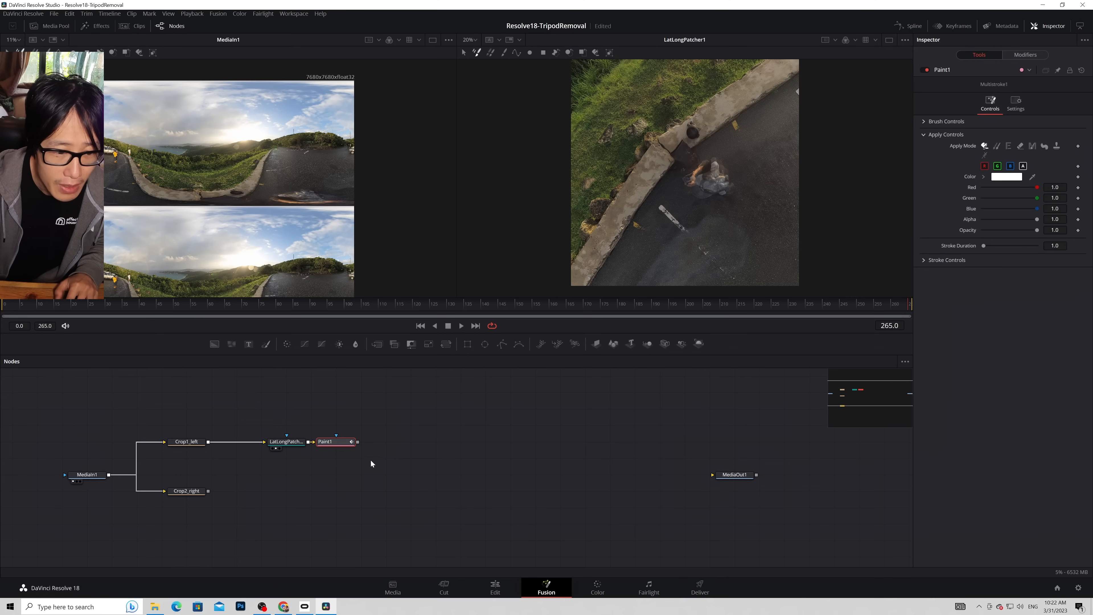
left_click_drag(333, 442, 367, 443)
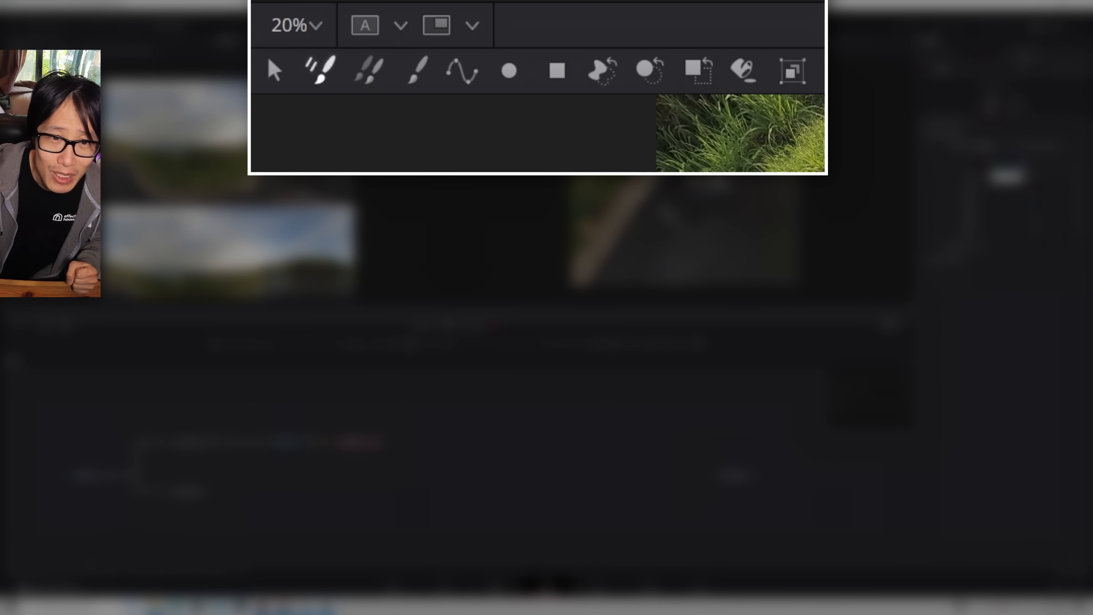
Step: Set up a Stroke brush in Clone mode with a size of about 0.0449 and a softness of about 1.292
left_click(417, 74)
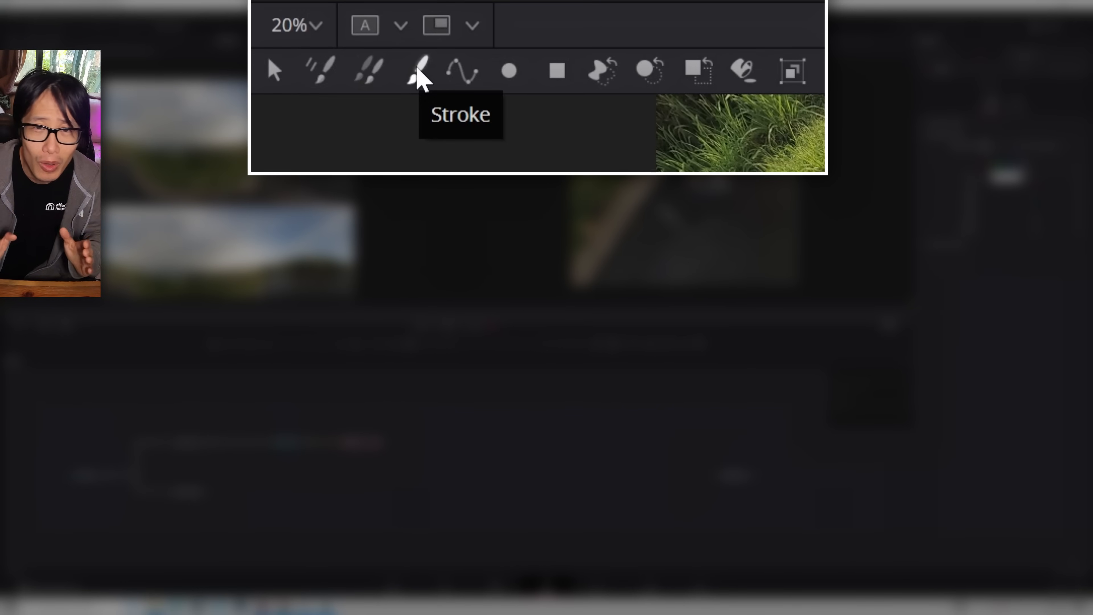
left_click(420, 86)
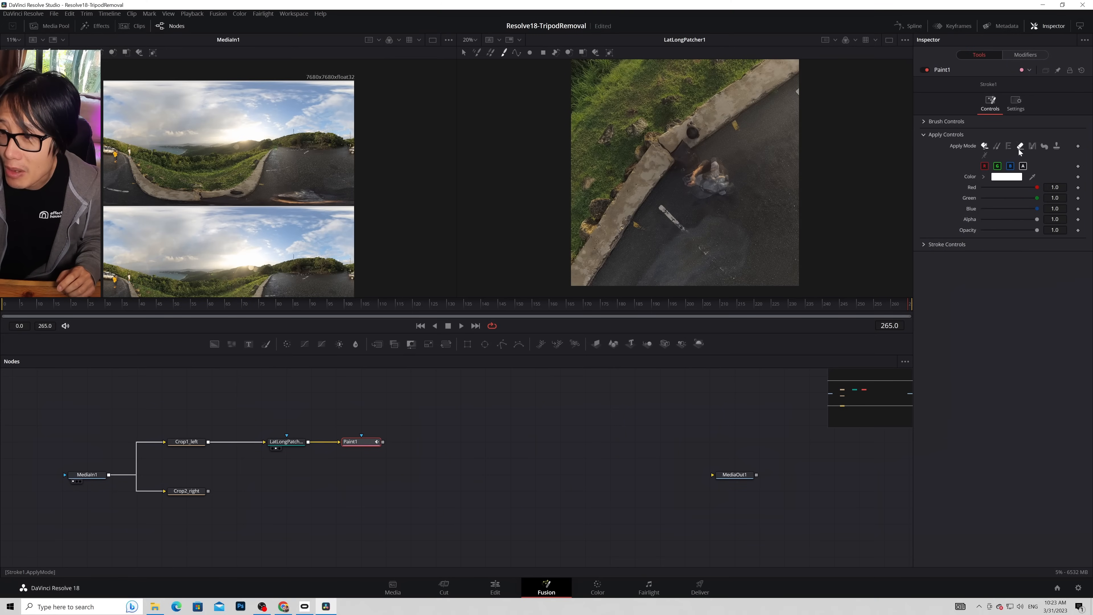
left_click(998, 147)
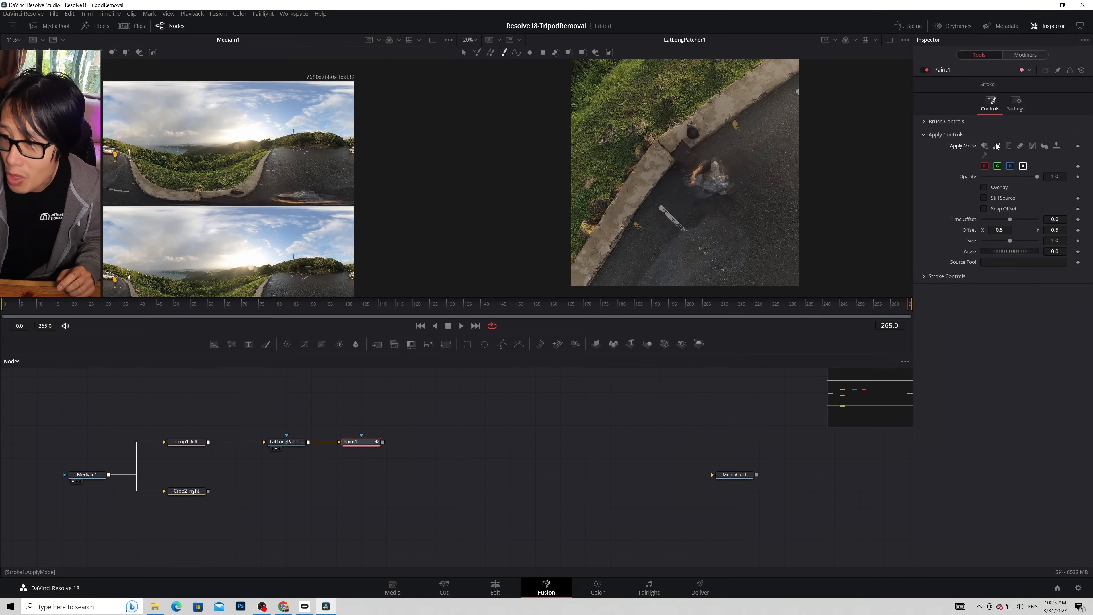
left_click(930, 122)
left_click_drag(1000, 151, 1015, 165)
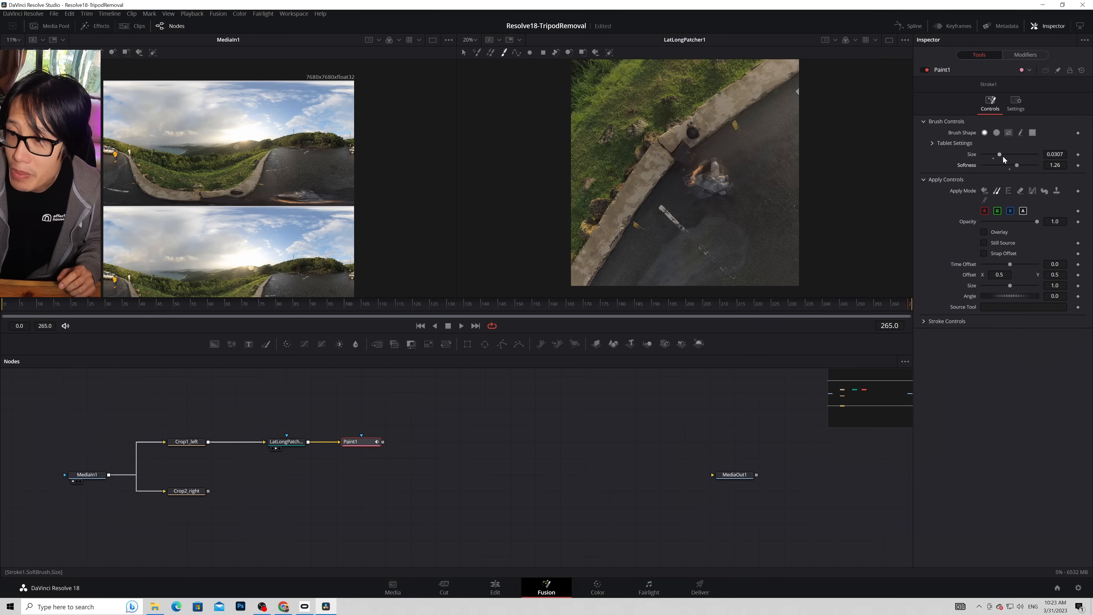
left_click_drag(999, 154, 1017, 166)
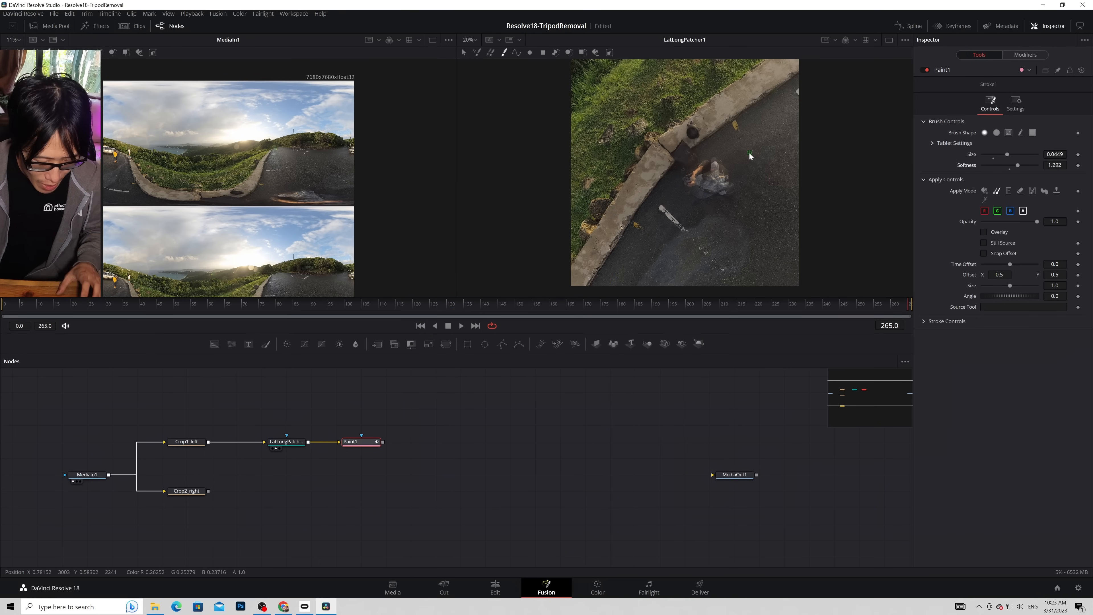
Step: Sample clean asphalt, clone a first dab over the tripod remains and show Paint1 in the second viewer
left_click(739, 144, "alt")
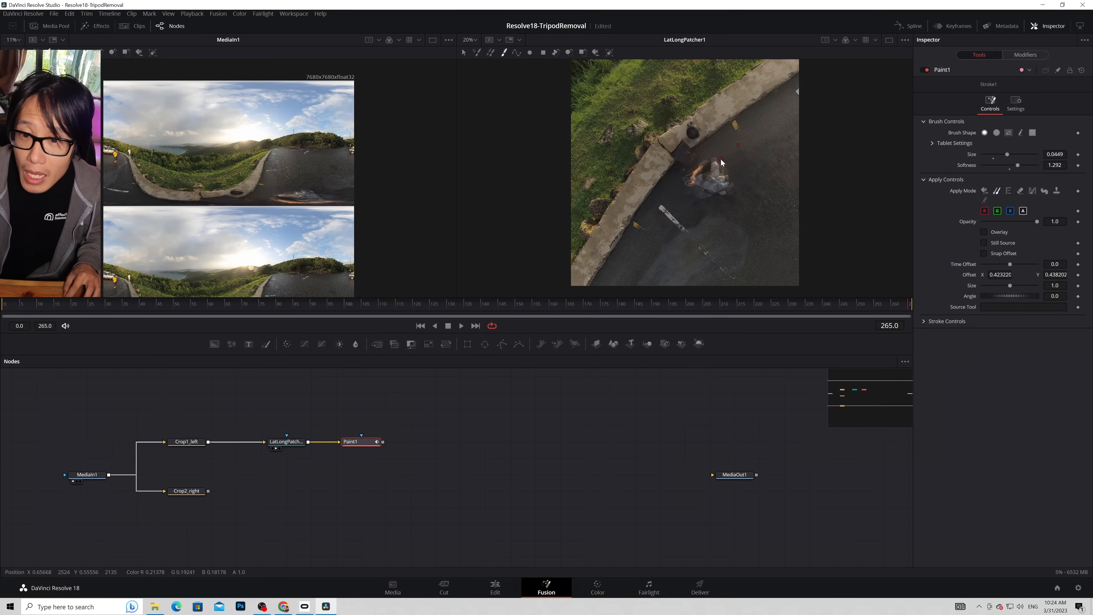
left_click(712, 167)
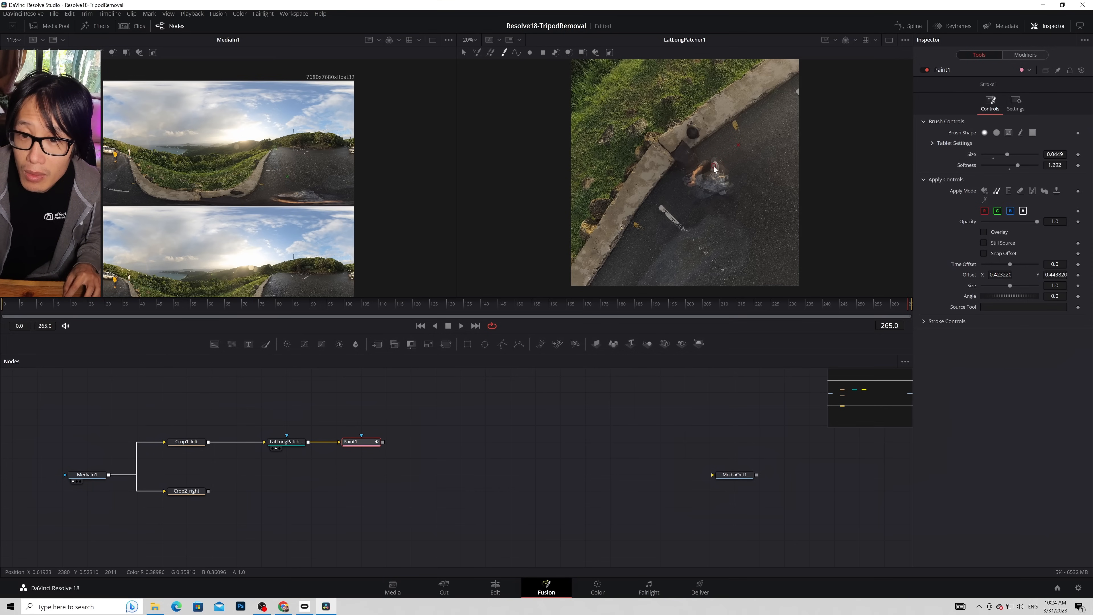
key("KP_2")
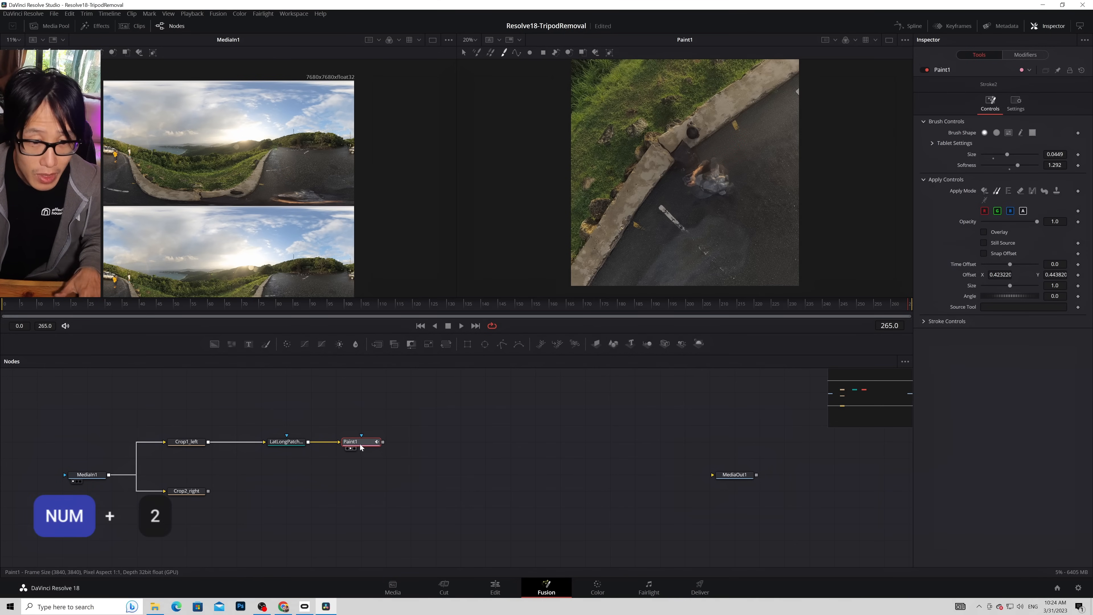
Step: Clone nearby clean asphalt over the main blurred tripod remains in the middle of the road, resampling between strokes
mouse_move(723, 168)
left_mouse_down()
mouse_move(740, 186)
mouse_move(721, 197)
mouse_move(761, 151)
mouse_move(720, 173)
left_mouse_up()
left_click(734, 167, "alt")
left_click(739, 187, "alt")
left_click(755, 158, "alt")
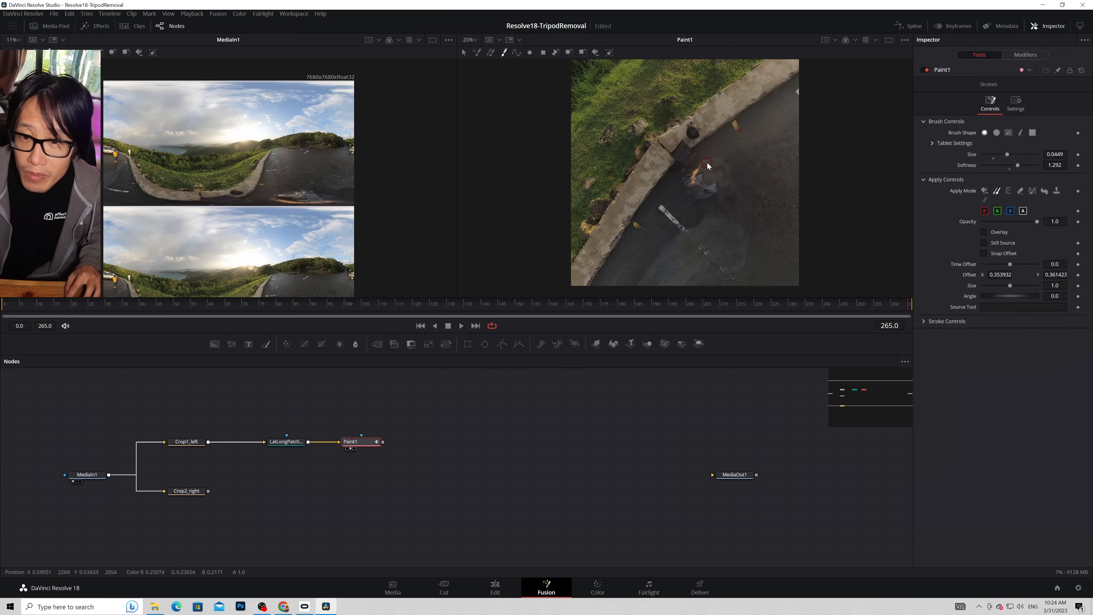
left_click(750, 194, "alt")
left_click(708, 198)
mouse_move(708, 196)
left_mouse_down()
mouse_move(693, 192)
mouse_move(706, 193)
mouse_move(694, 177)
mouse_move(707, 158)
mouse_move(691, 181)
left_mouse_up()
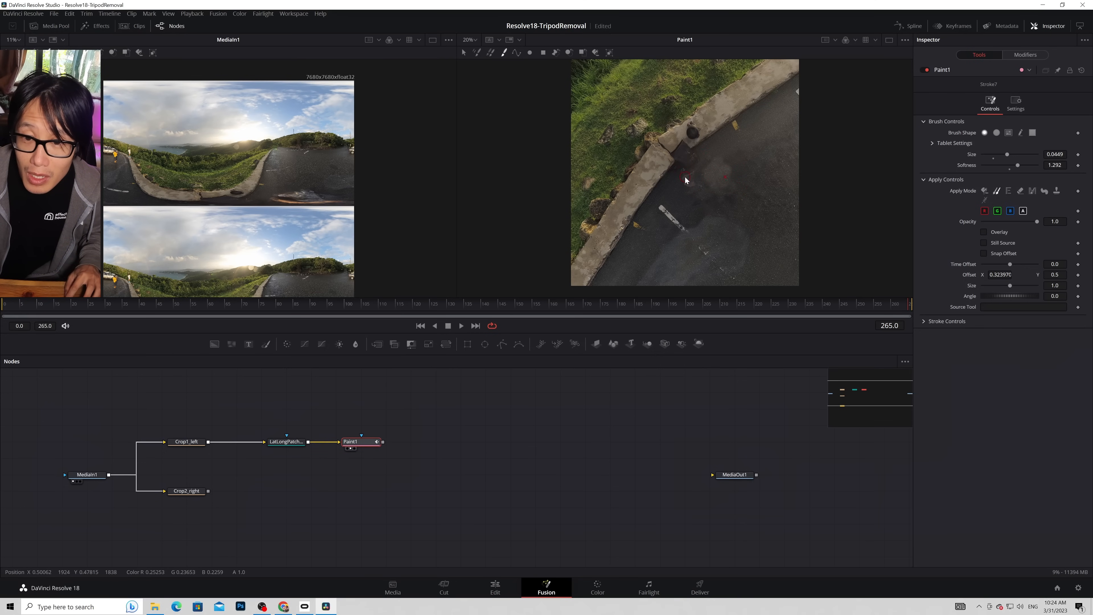
Step: Paint out the leftover tripod traces on the wall side with more asphalt samples taken from the open road
left_click(755, 205, "alt")
mouse_move(698, 166)
left_mouse_down()
mouse_move(727, 191)
mouse_move(739, 208)
mouse_move(685, 179)
left_mouse_up()
left_click(739, 208, "alt")
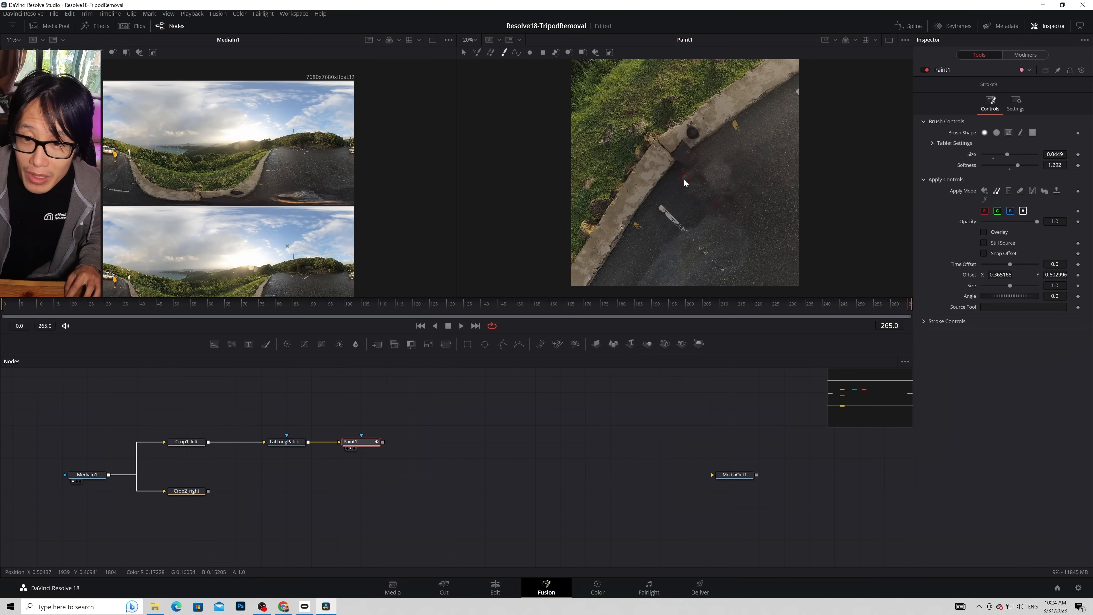
left_click(751, 203, "alt")
left_click_drag(702, 166, 699, 166)
Step: Clone clean asphalt over the dark patch between the road and the foot of the concrete wall
left_click(745, 167, "alt")
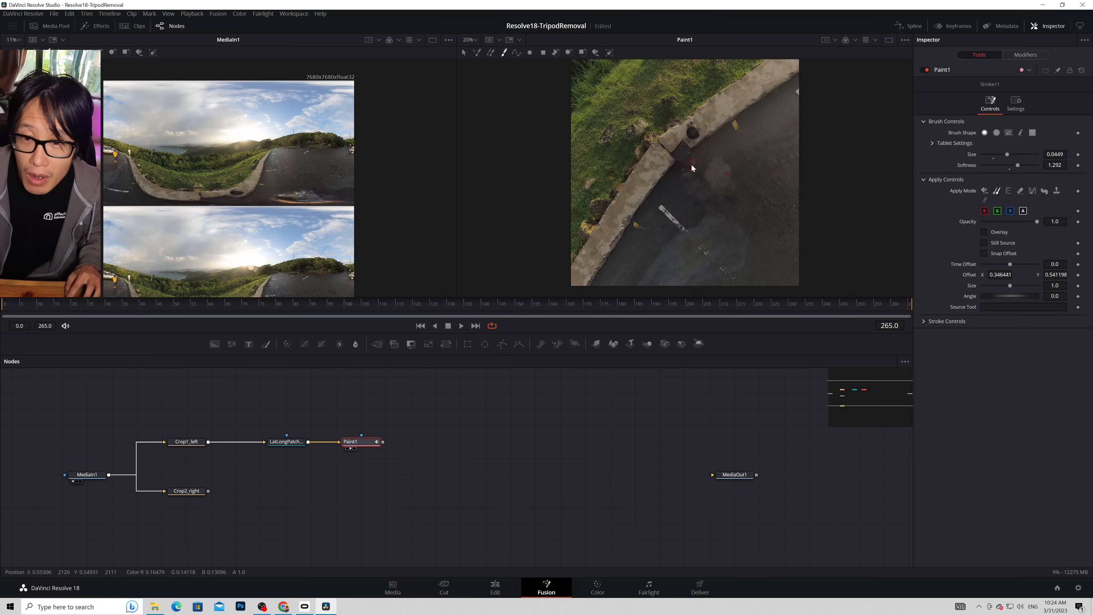
mouse_move(693, 155)
left_mouse_down()
mouse_move(738, 152)
mouse_move(693, 170)
left_mouse_up()
left_click(738, 150, "alt")
left_click(742, 156, "alt")
left_click_drag(741, 143, 715, 137)
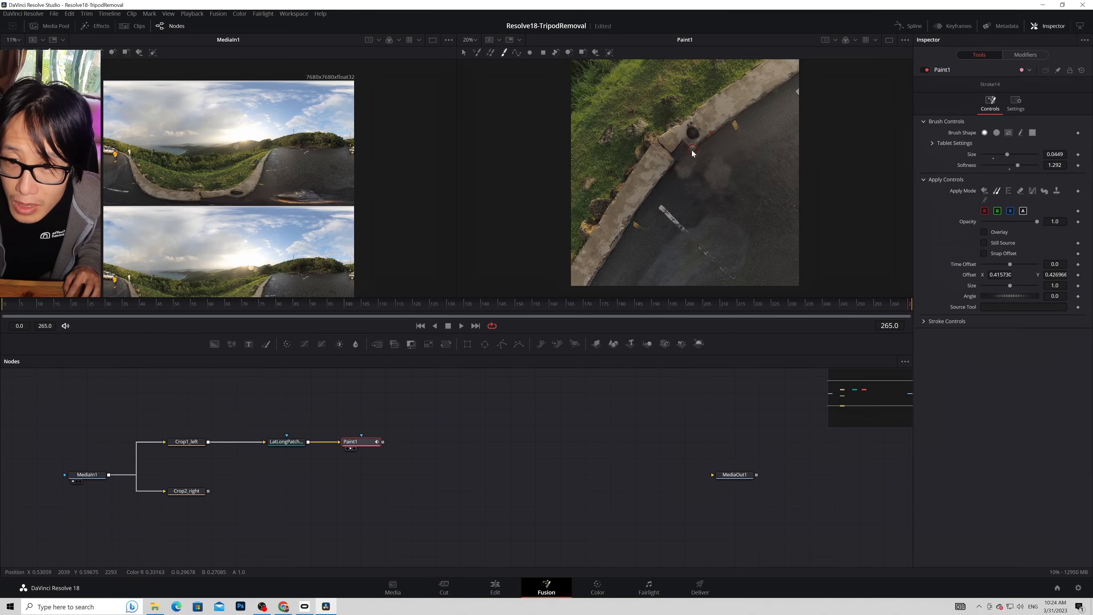
left_click(676, 160)
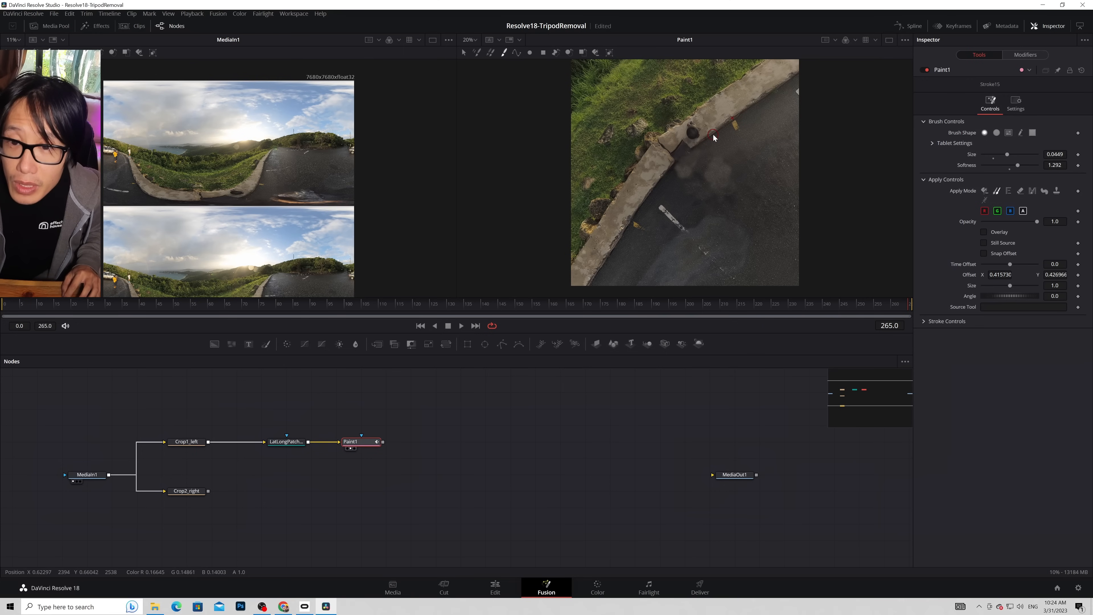
Step: Clone nearby concrete and wall-edge texture over the round dark object on the wall until it is covered
left_click(712, 133, "alt")
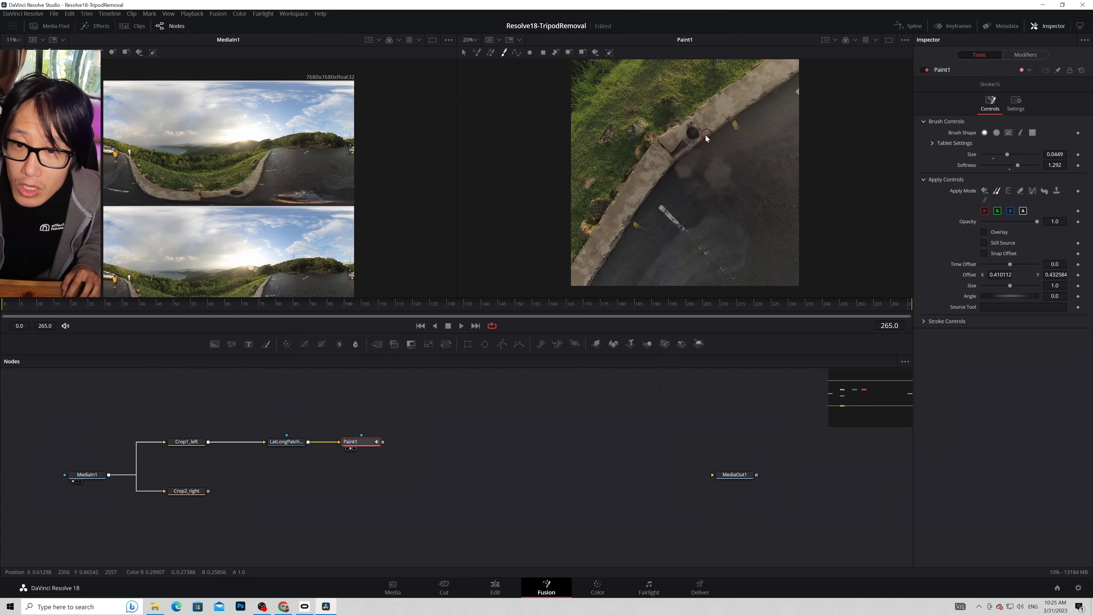
left_click(693, 124)
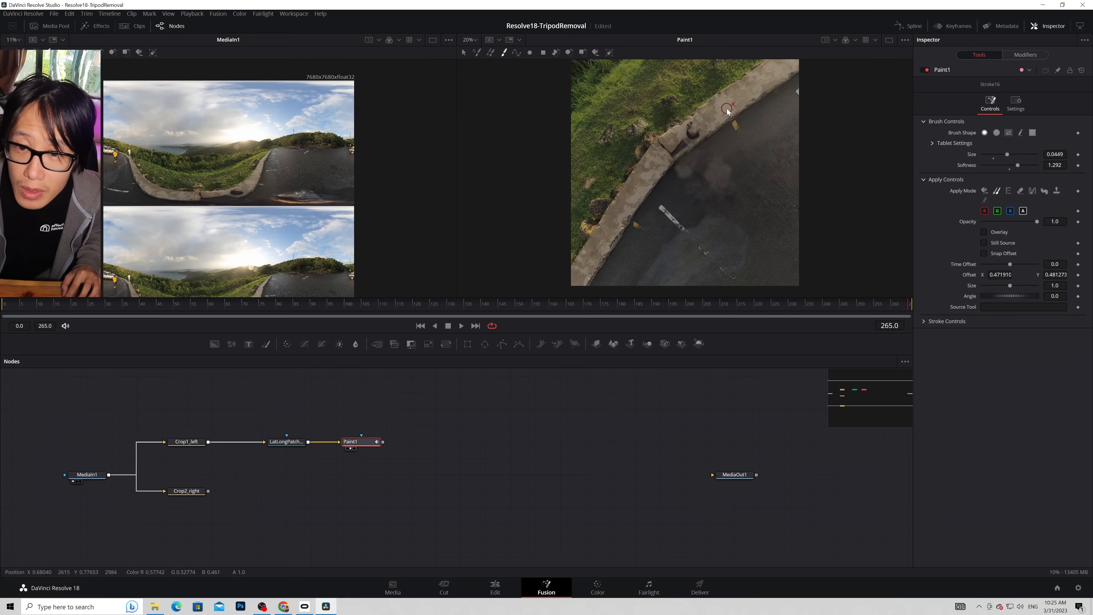
left_click(722, 108, "alt")
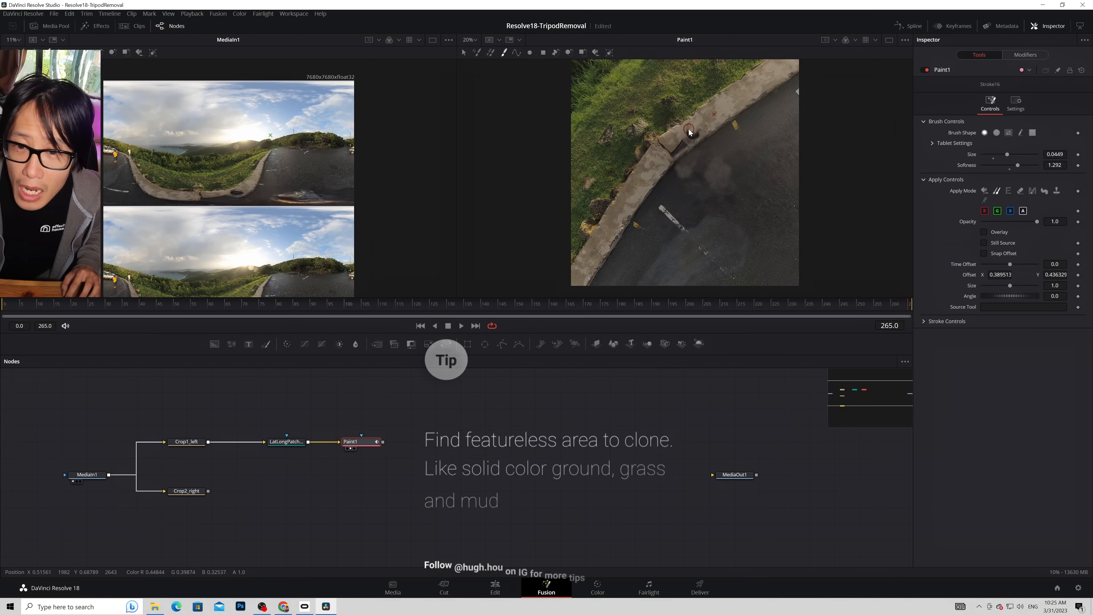
left_click(702, 125)
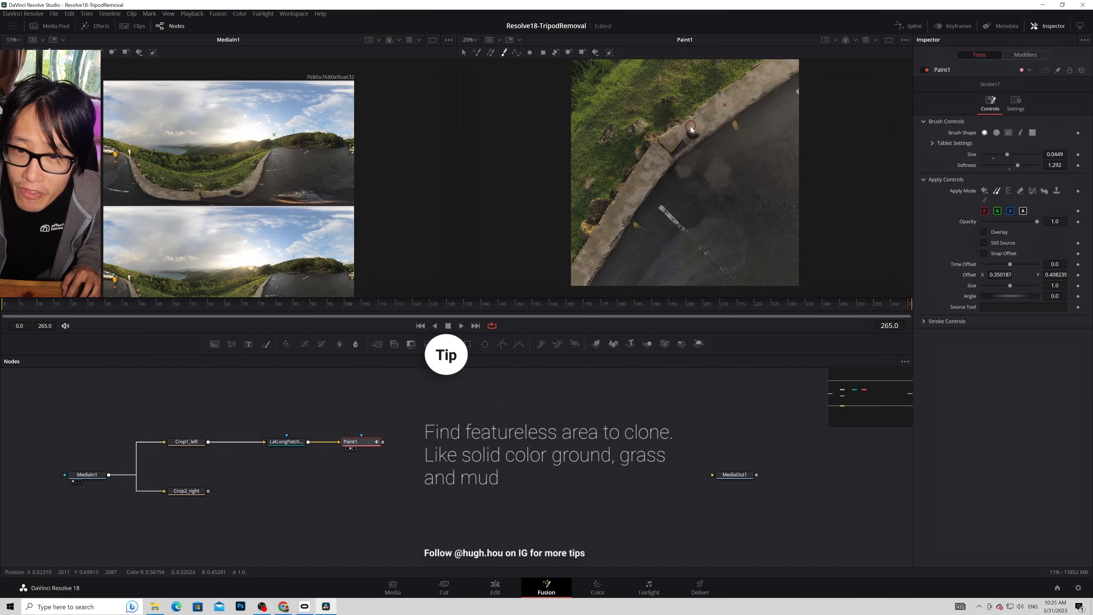
mouse_move(689, 135)
left_mouse_down()
mouse_move(699, 132)
mouse_move(690, 141)
left_mouse_up()
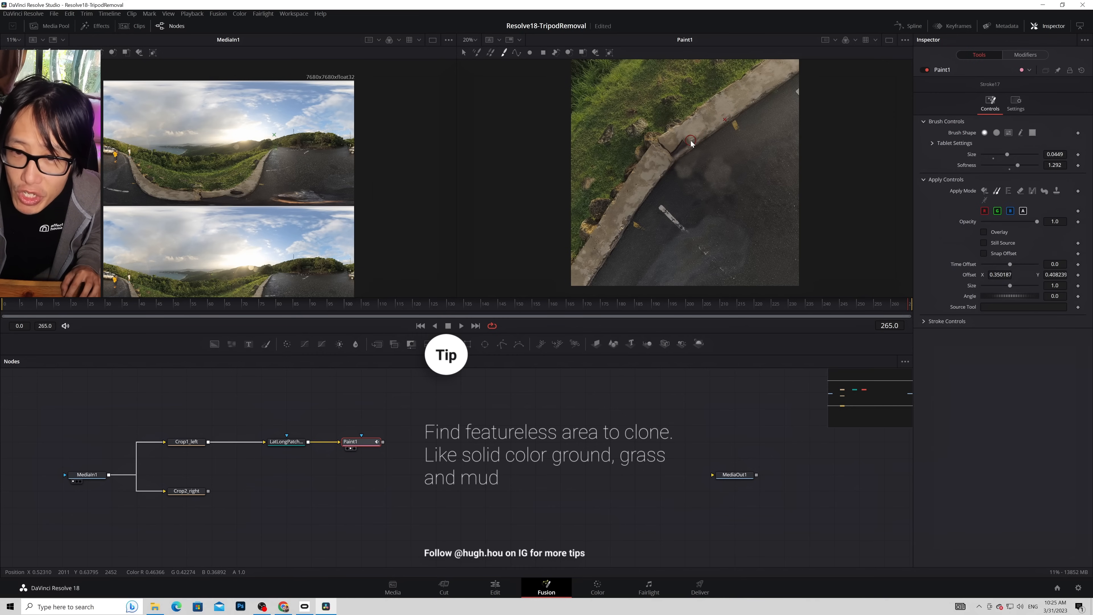
left_click(694, 127, "alt")
mouse_move(694, 137)
left_mouse_down()
mouse_move(674, 151)
mouse_move(682, 147)
left_mouse_up()
left_click(690, 131, "alt")
left_click(686, 130, "alt")
left_click(687, 135, "alt")
Step: Reduce the clone brush size to about 0.0268 and touch up the wall joint and the road beside it
left_click_drag(1006, 154, 997, 155)
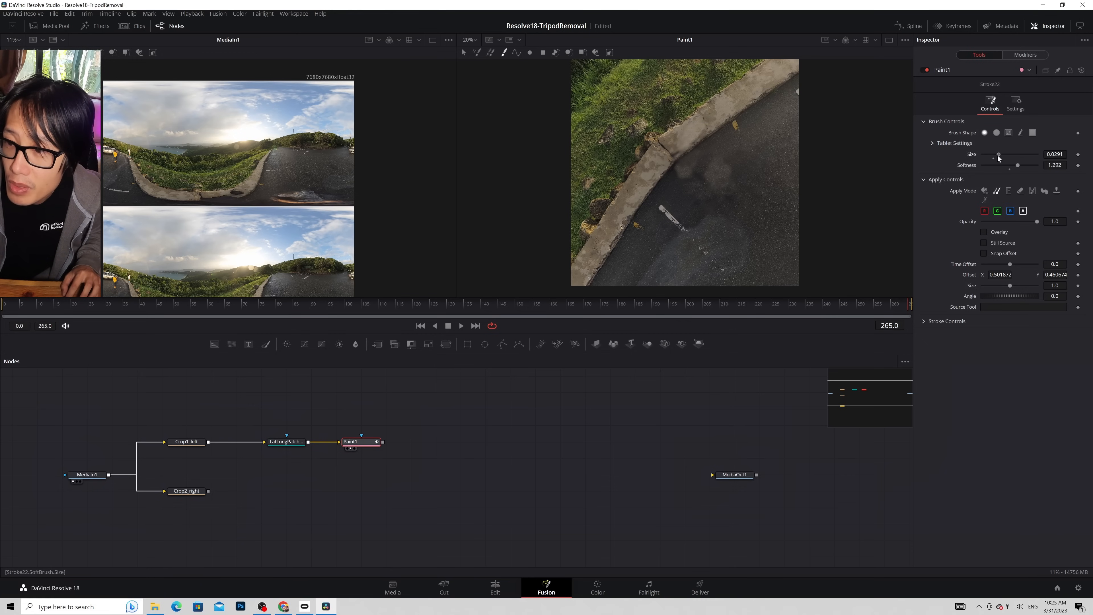
left_click(679, 140, "alt")
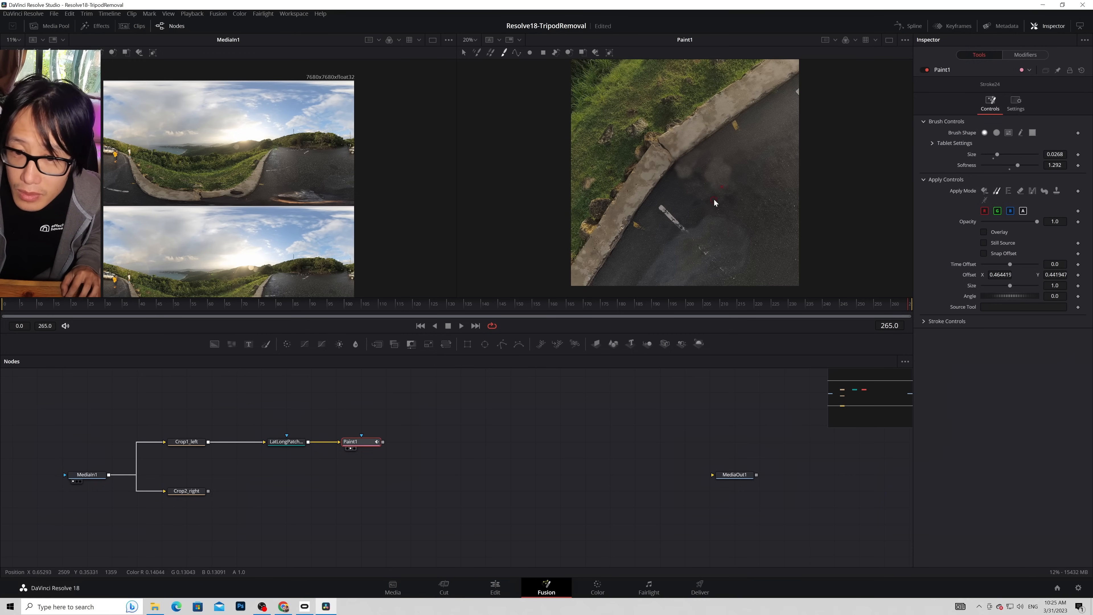
left_click(692, 215, "alt")
left_click(687, 186)
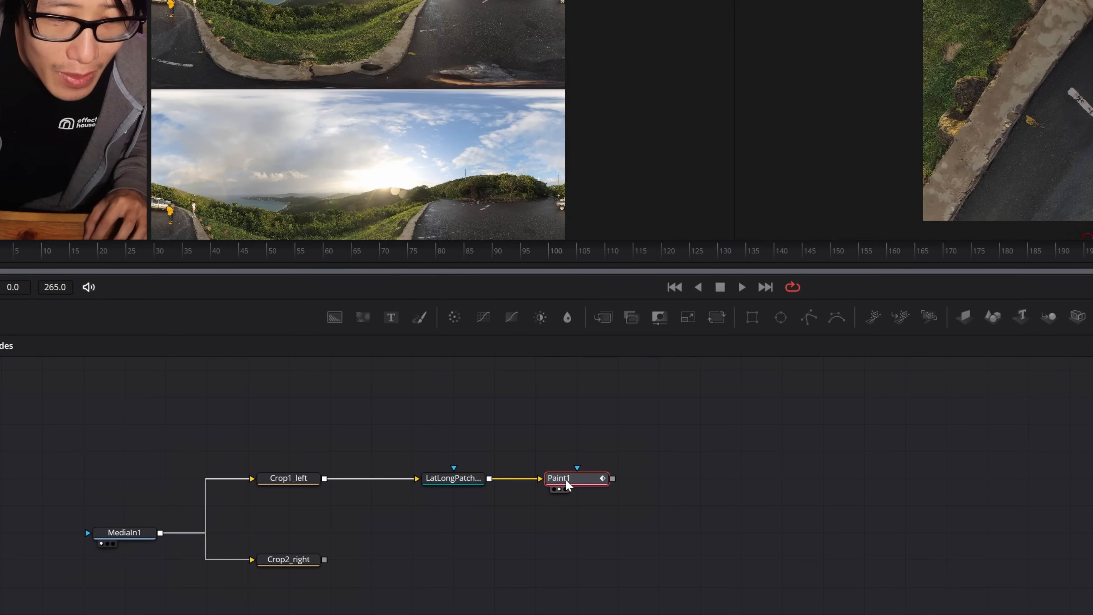
Step: Duplicate the LatLong Patcher node and connect Paint1's output to the copy
left_click(453, 483)
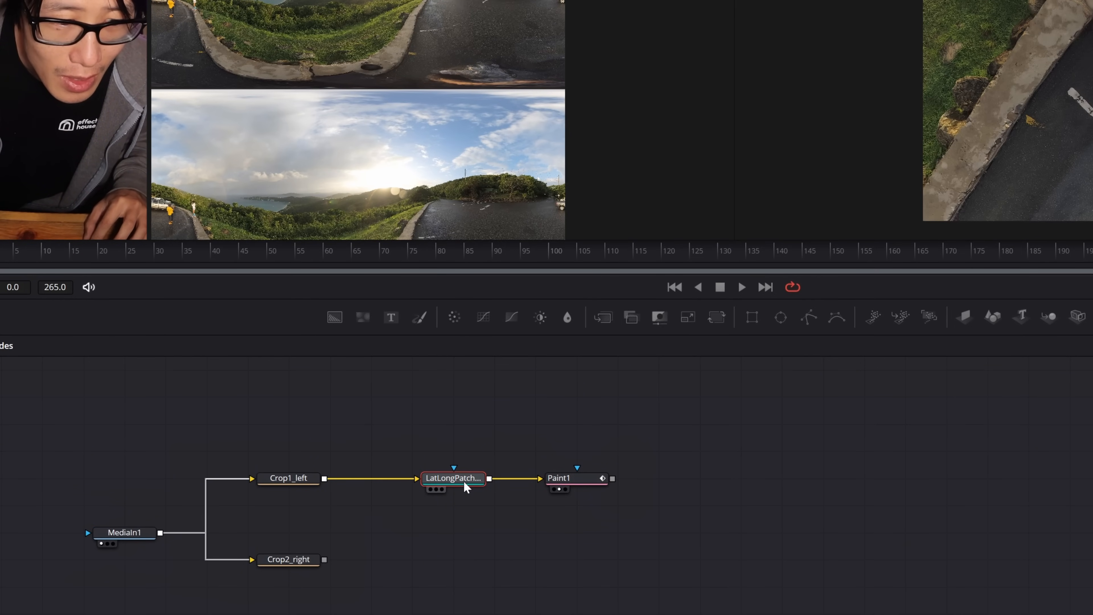
left_click(757, 473)
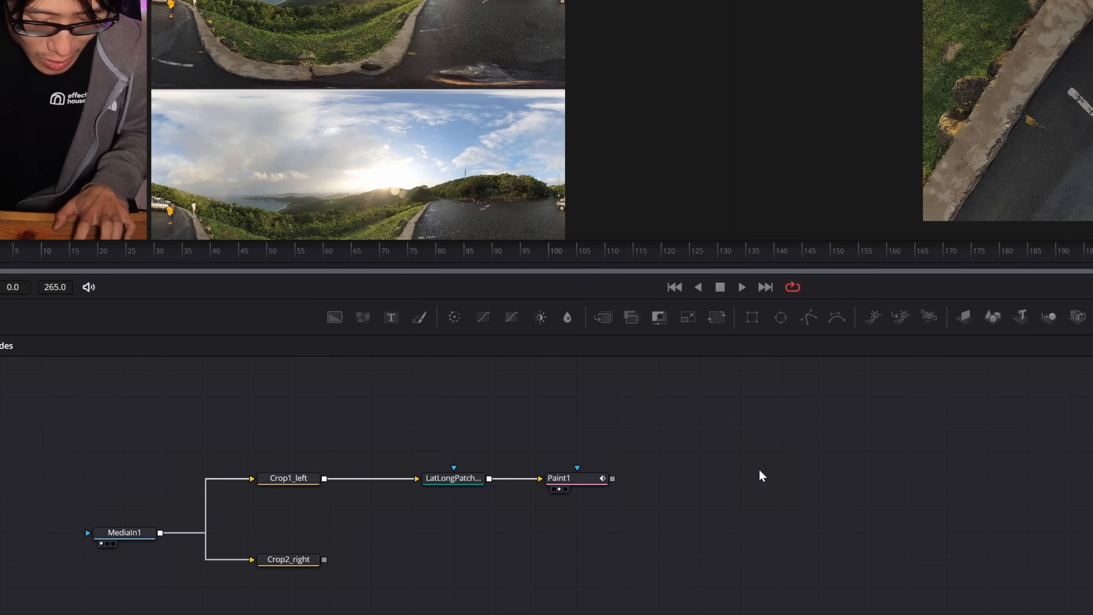
key("ctrl+v")
left_click_drag(613, 478, 664, 478)
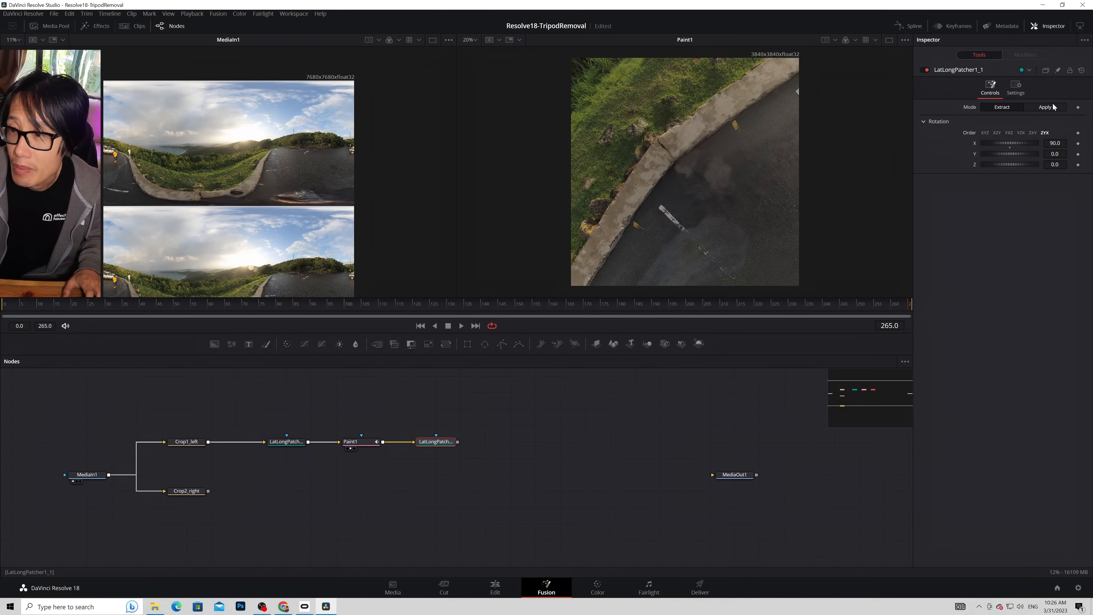
Step: Switch the duplicated LatLong Patcher to Apply mode and show its output in the second viewer
left_click(1052, 108)
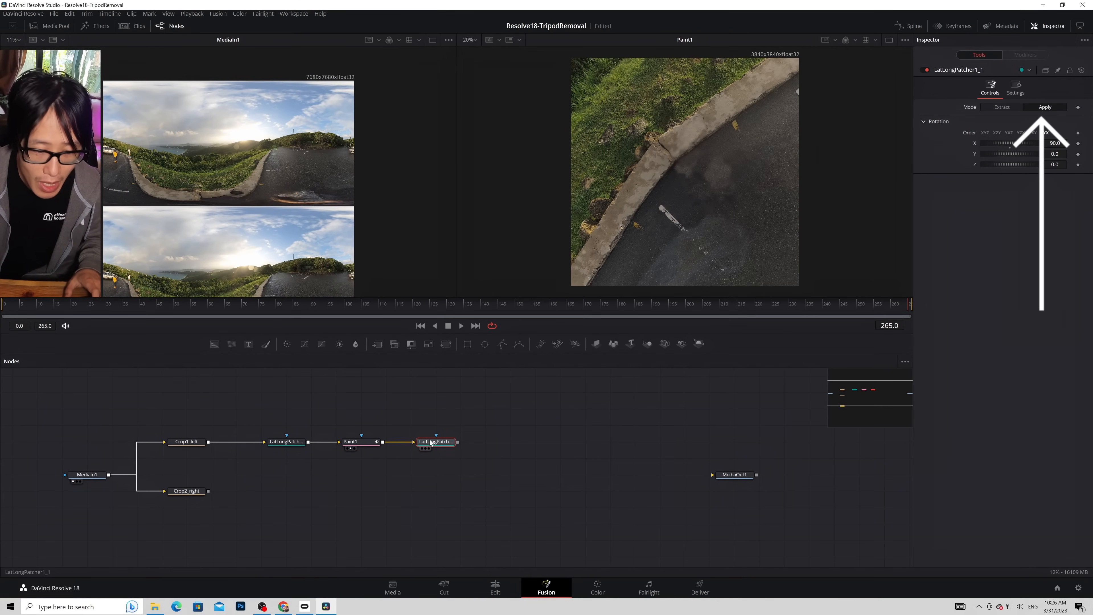
key("2")
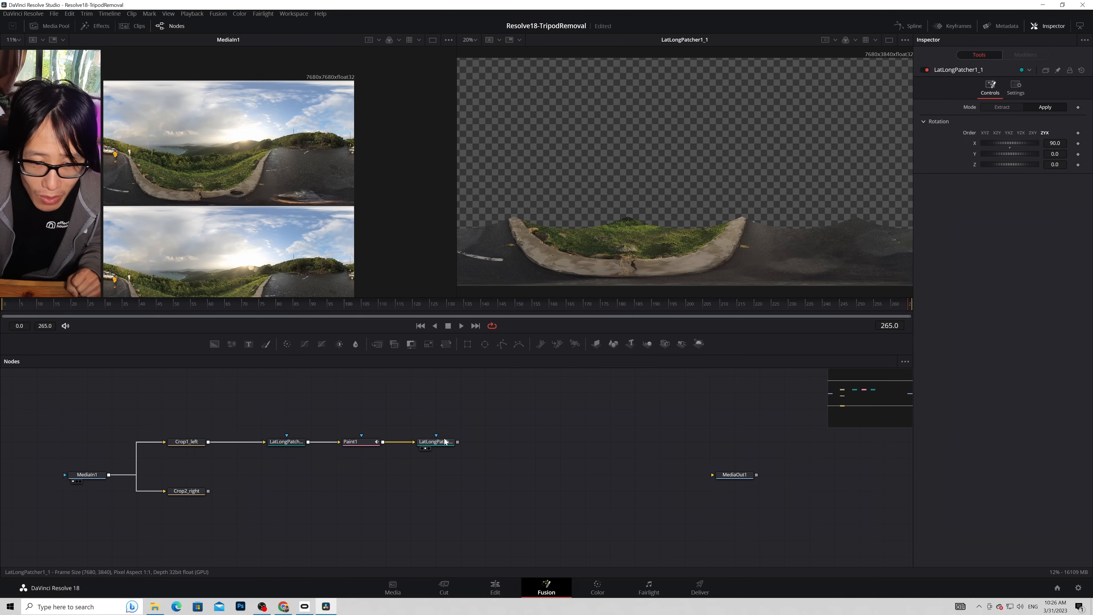
Step: Add an unconnected Merge node and place it just beyond the Apply-mode LatLong Patcher
key("shift+space")
type("merg")
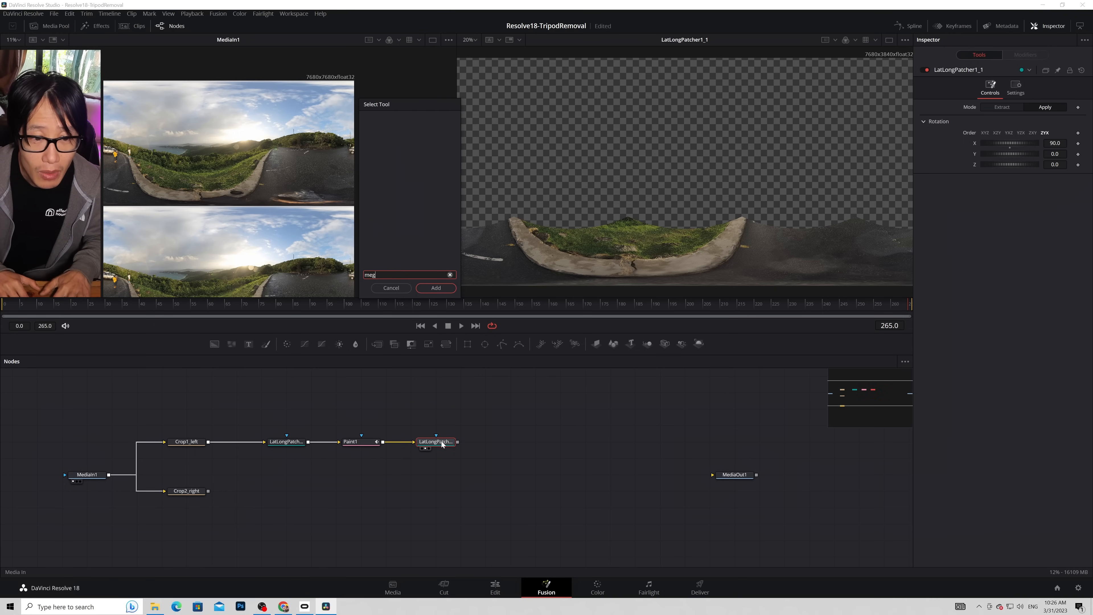
type("e")
key("Return")
left_click_drag(486, 442, 536, 460)
left_click(512, 442)
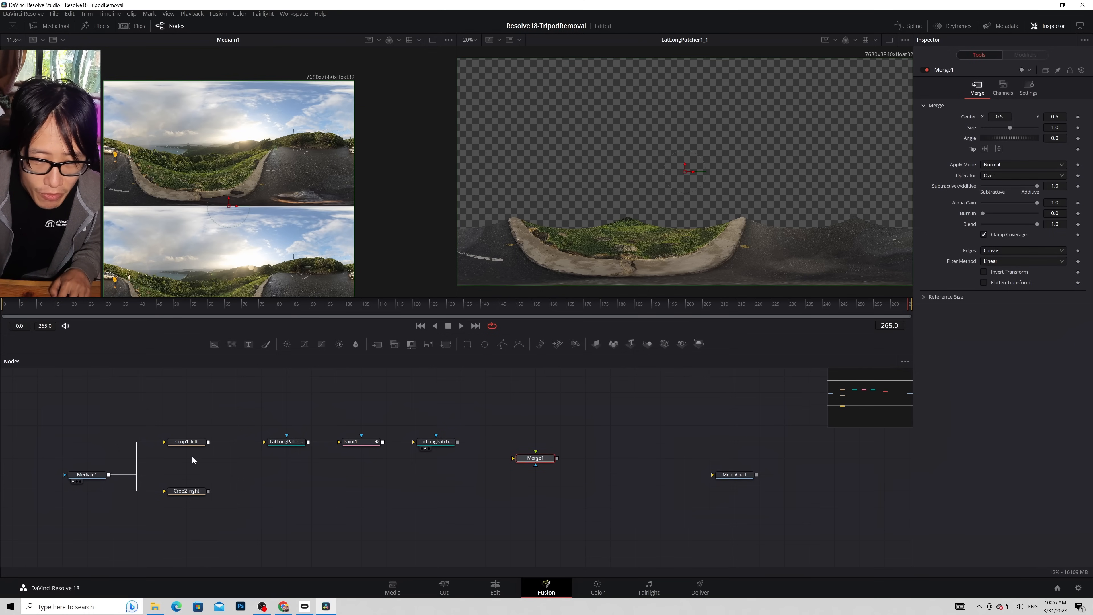
Step: Connect Crop1_left to Merge1's background and the Apply-mode LatLong Patcher to its foreground, arranging the nodes into a tidy left-eye branch
mouse_move(208, 441)
left_mouse_down()
mouse_move(253, 507)
mouse_move(516, 459)
mouse_move(457, 398)
mouse_move(335, 399)
mouse_move(498, 491)
left_mouse_up()
left_click_drag(196, 491, 148, 555)
left_click_drag(191, 442, 192, 409)
left_click_drag(371, 440, 421, 440)
left_click_drag(439, 442, 488, 442)
left_click_drag(486, 490, 486, 409)
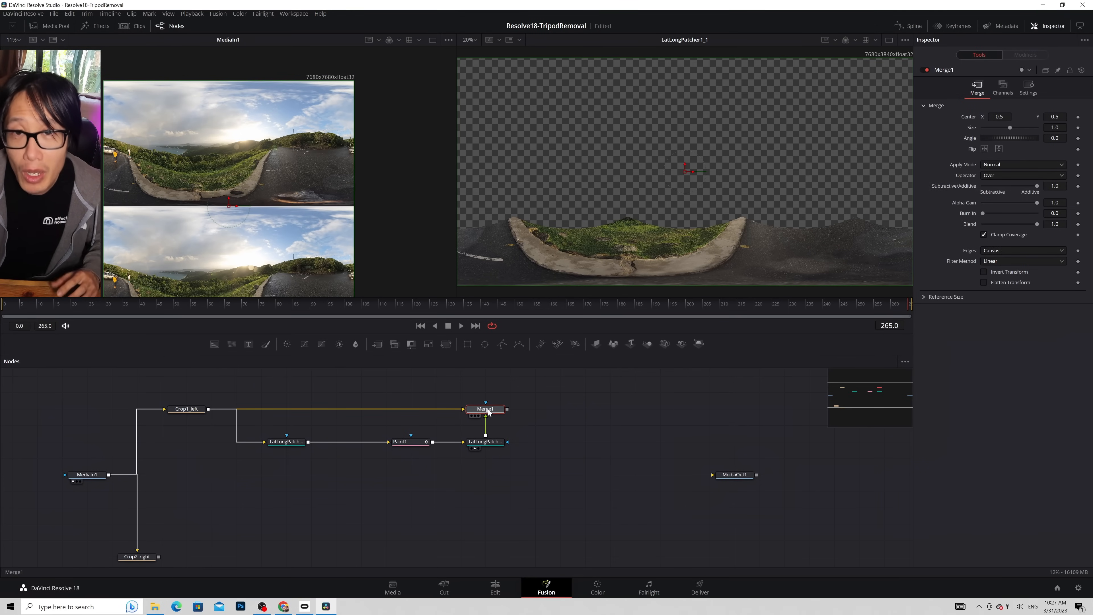
Step: Show Merge1's output in the second viewer and save the project
key("2")
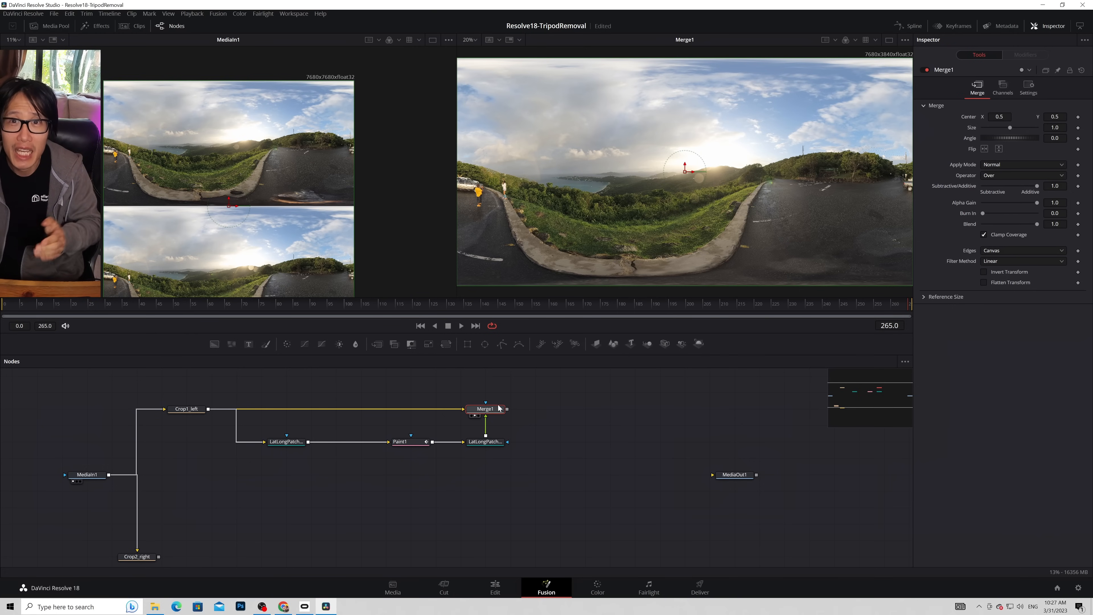
key("ctrl+s")
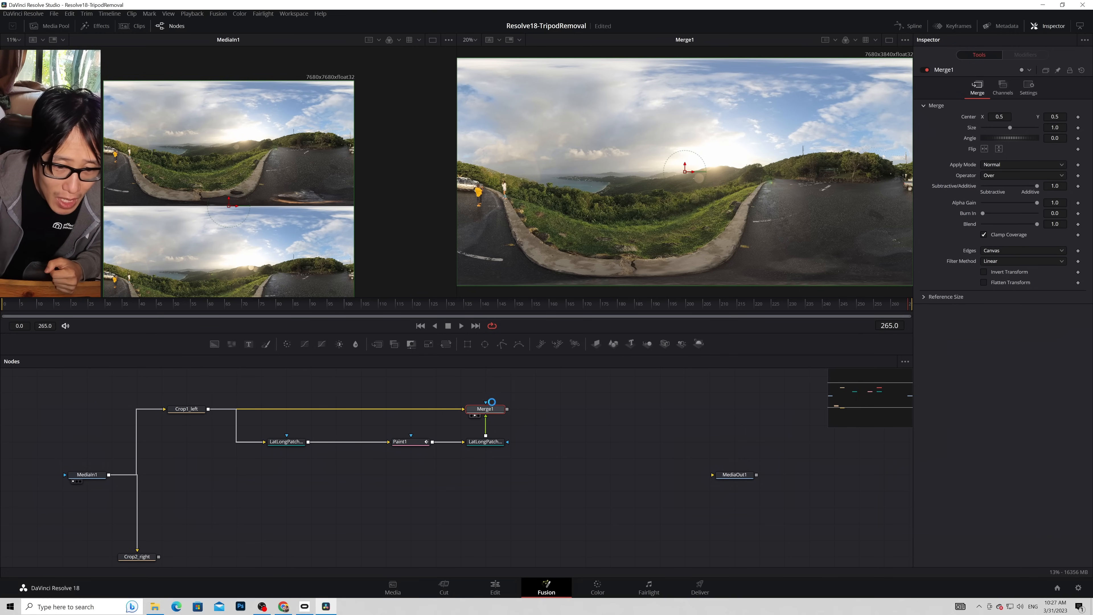
Step: Duplicate the two LatLong Patchers, Paint1 and Merge1 as a connected group below the left-eye branch
left_click(538, 389)
left_click_drag(560, 390, 262, 488)
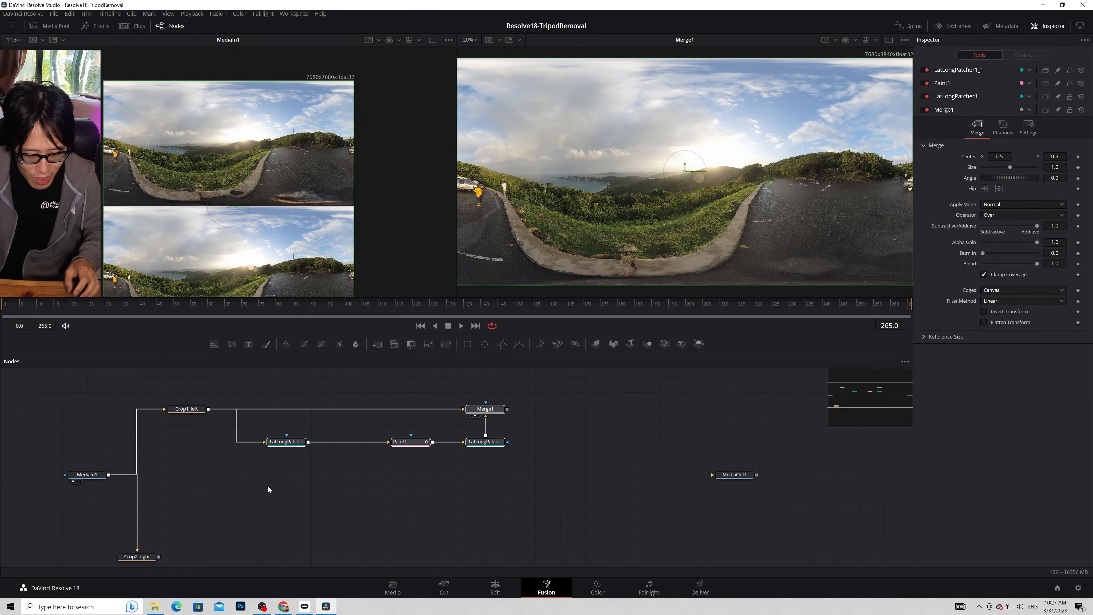
left_click(450, 511)
key("ctrl+v")
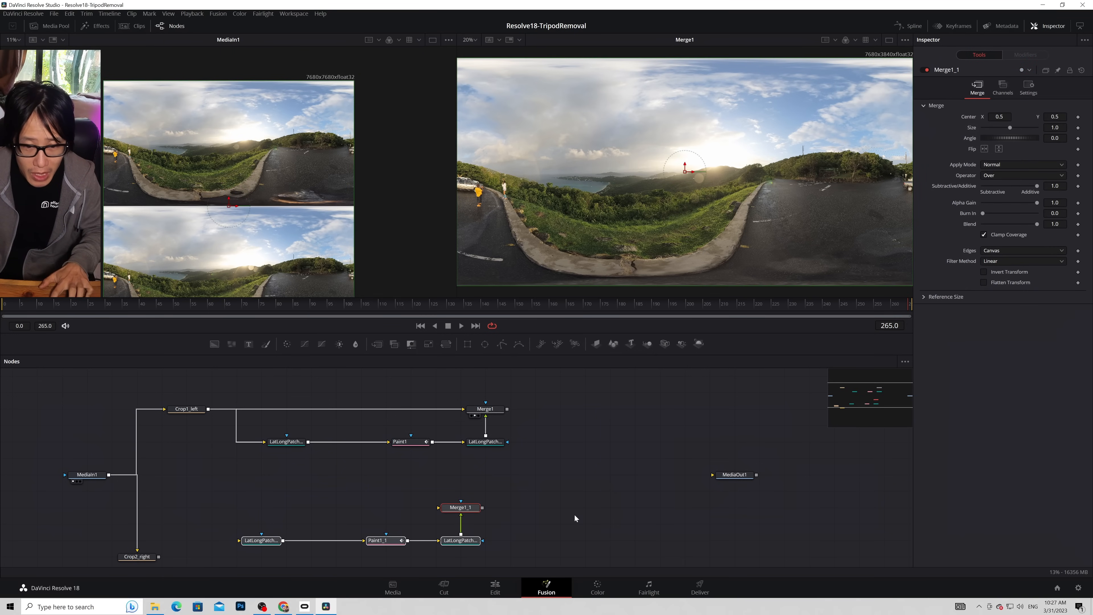
Step: Move the unused StereoOverUnder node aside, line the duplicated nodes up with Crop2_right and connect it to the first duplicated LatLong Patcher
left_click_drag(380, 521, 244, 563)
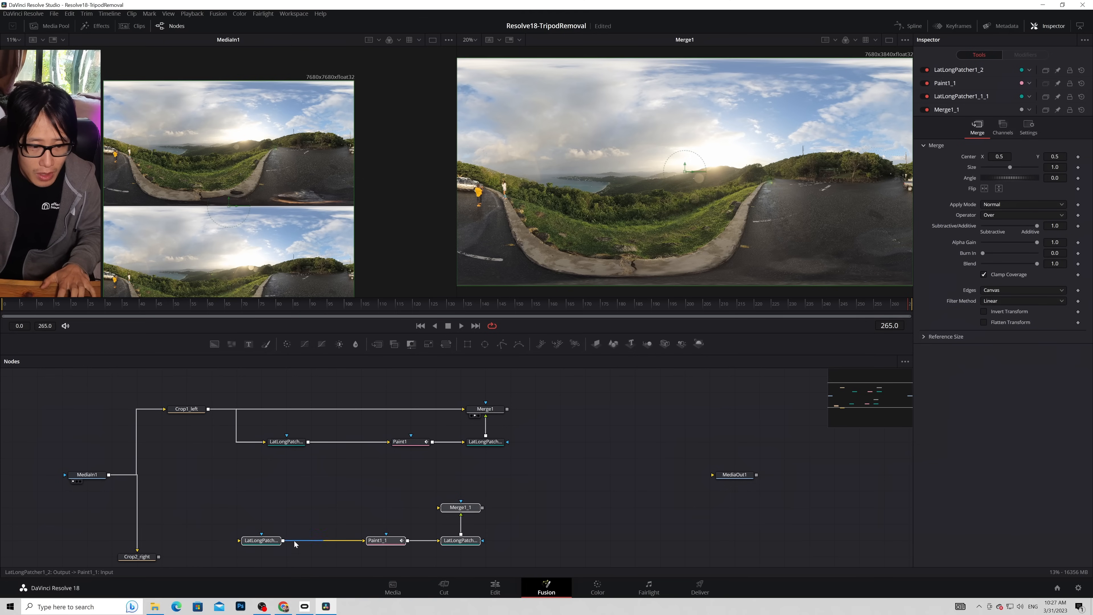
left_click_drag(357, 517, 374, 475)
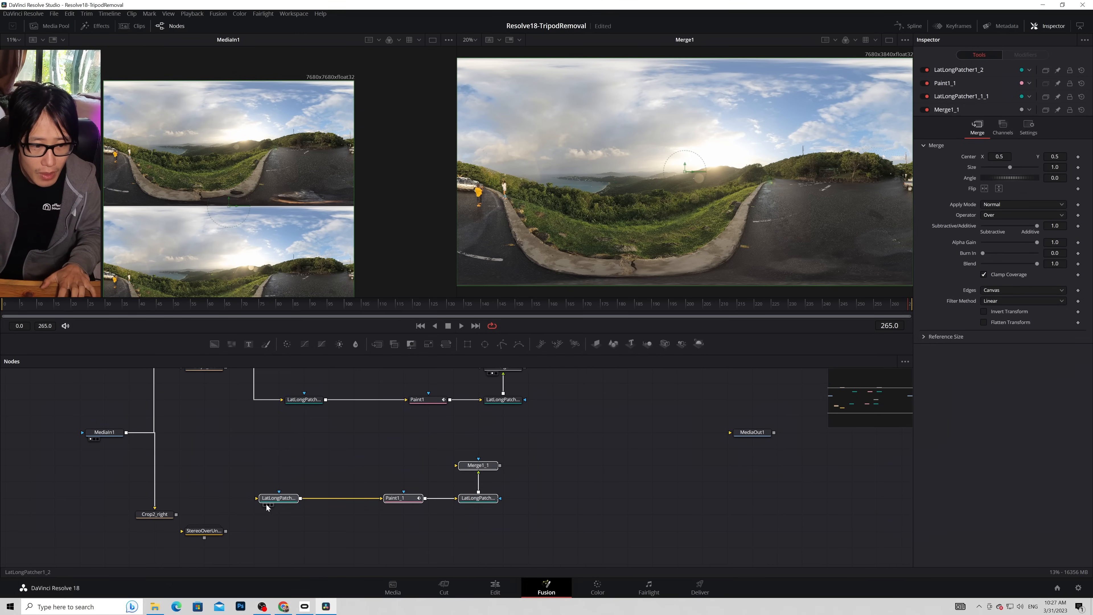
left_click_drag(204, 530, 55, 531)
left_click_drag(254, 442, 577, 508)
left_click_drag(287, 501, 287, 517)
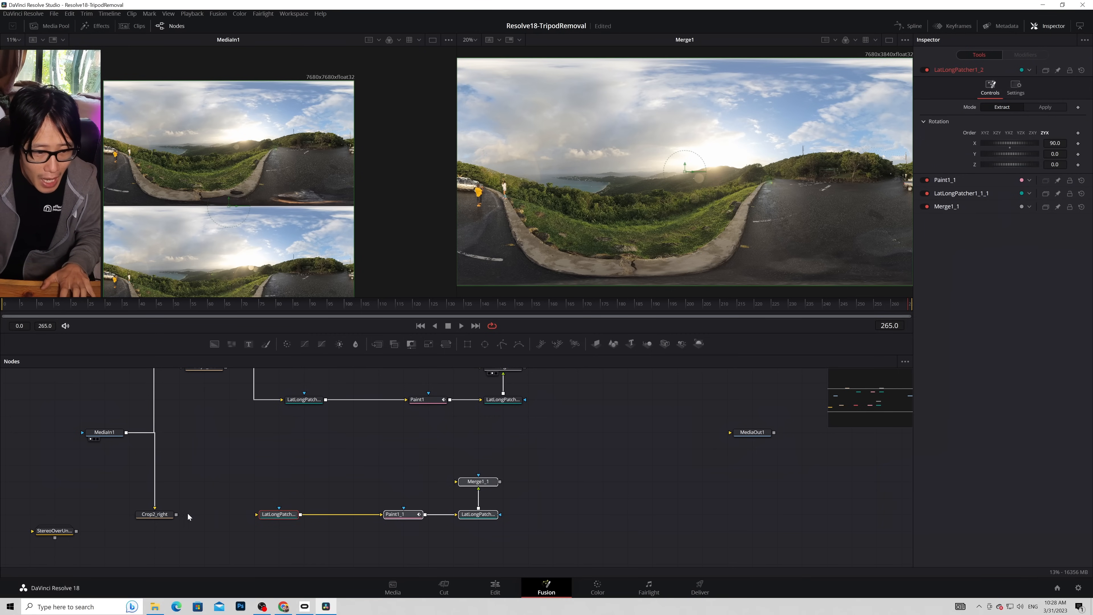
left_click(265, 515)
left_click_drag(176, 516, 257, 514)
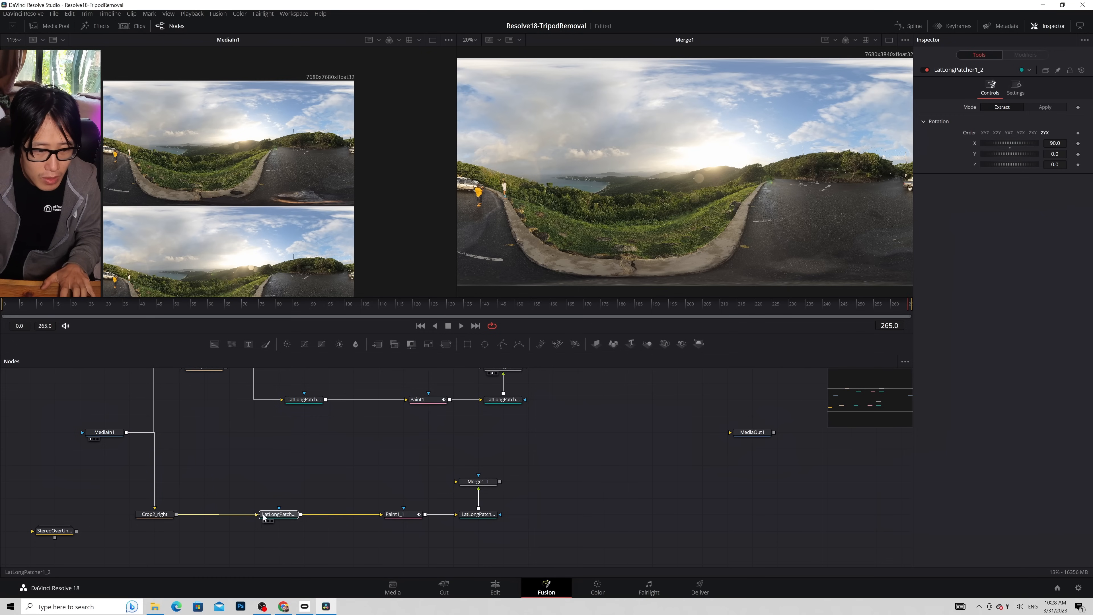
Step: Connect Crop2_right to Merge1_1's background and space the patcher and paint nodes below the merge
left_click_drag(410, 497, 456, 482)
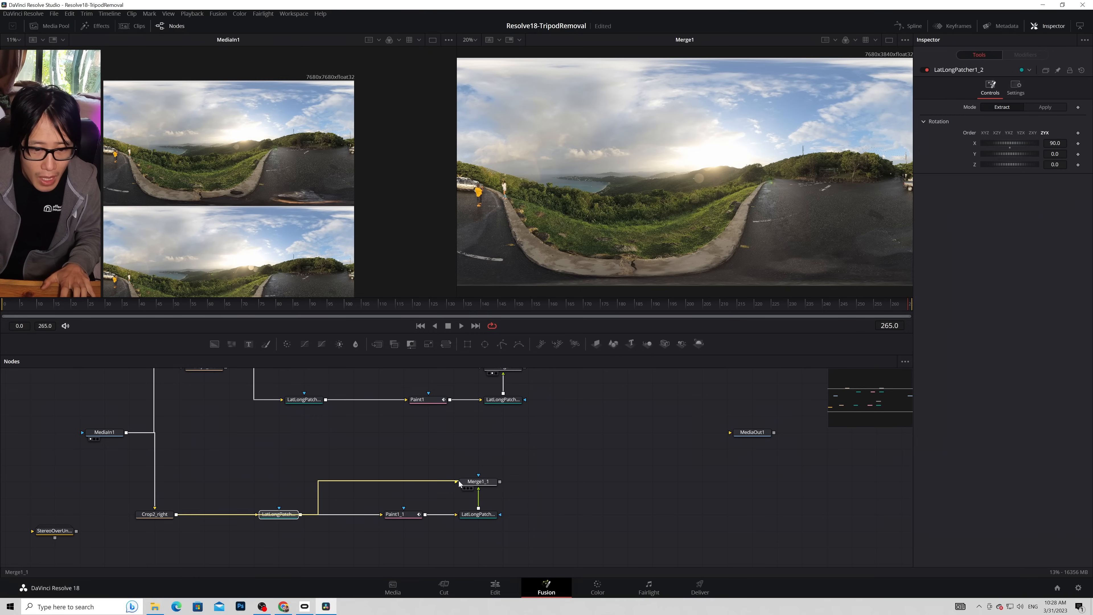
left_click_drag(485, 482, 492, 449)
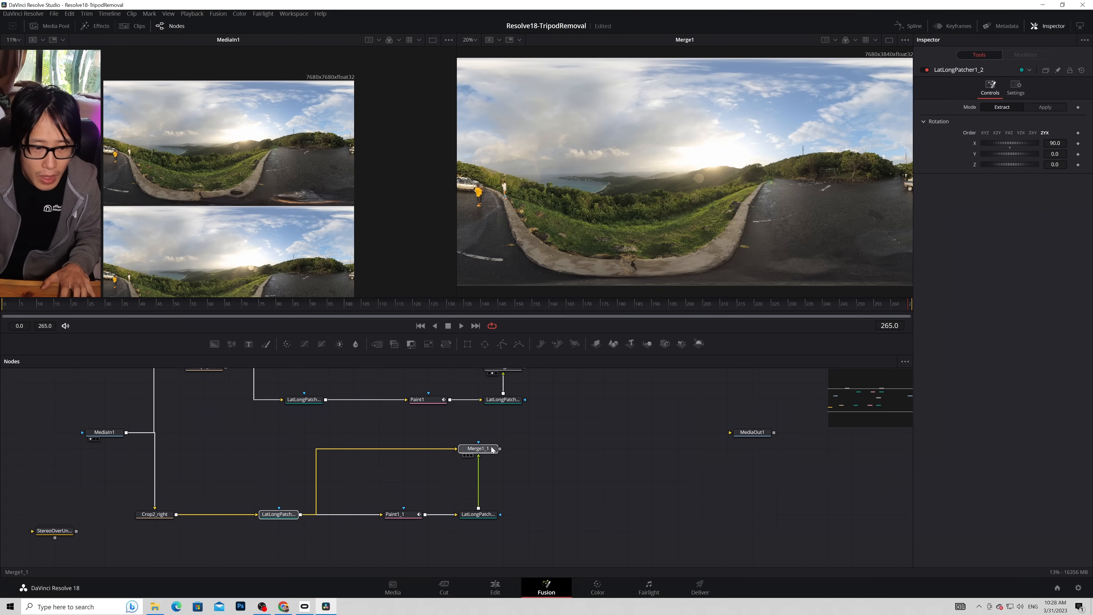
left_click_drag(279, 516, 278, 532)
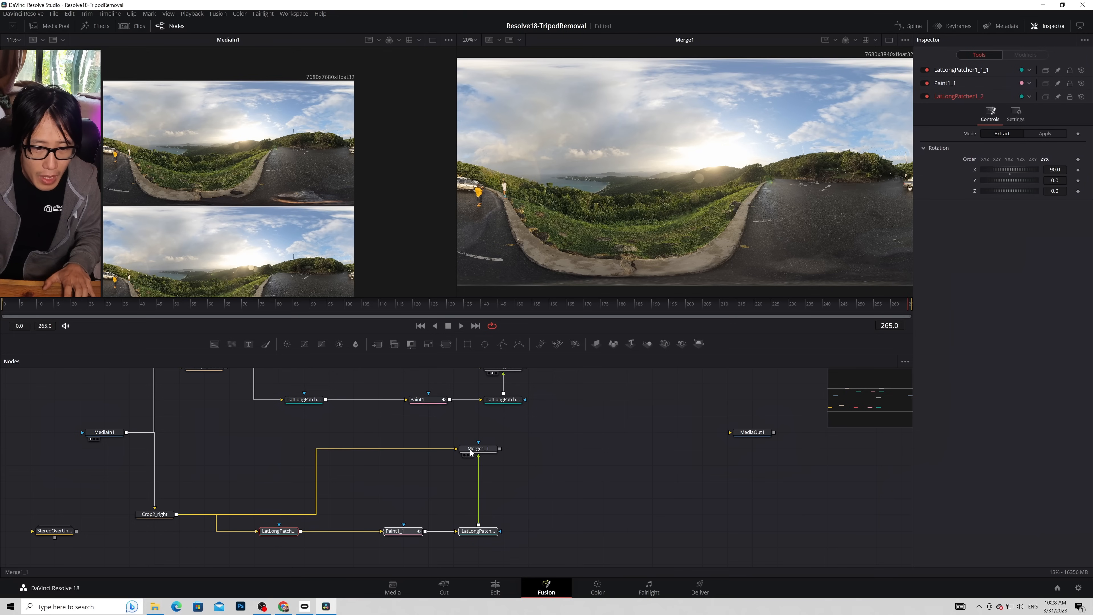
left_click_drag(472, 450, 479, 483)
left_click_drag(509, 524, 276, 548)
Step: Align the duplicated Apply-mode patcher under Merge1_1 and show Merge1_1 in the second viewer
scroll(340, 495, "down", 1)
scroll(344, 495, "up", 1)
scroll(379, 491, "up", 3)
scroll(407, 482, "down", 3)
mouse_move(866, 406)
left_mouse_down()
mouse_move(866, 387)
mouse_move(865, 416)
mouse_move(859, 403)
mouse_move(875, 398)
left_mouse_up()
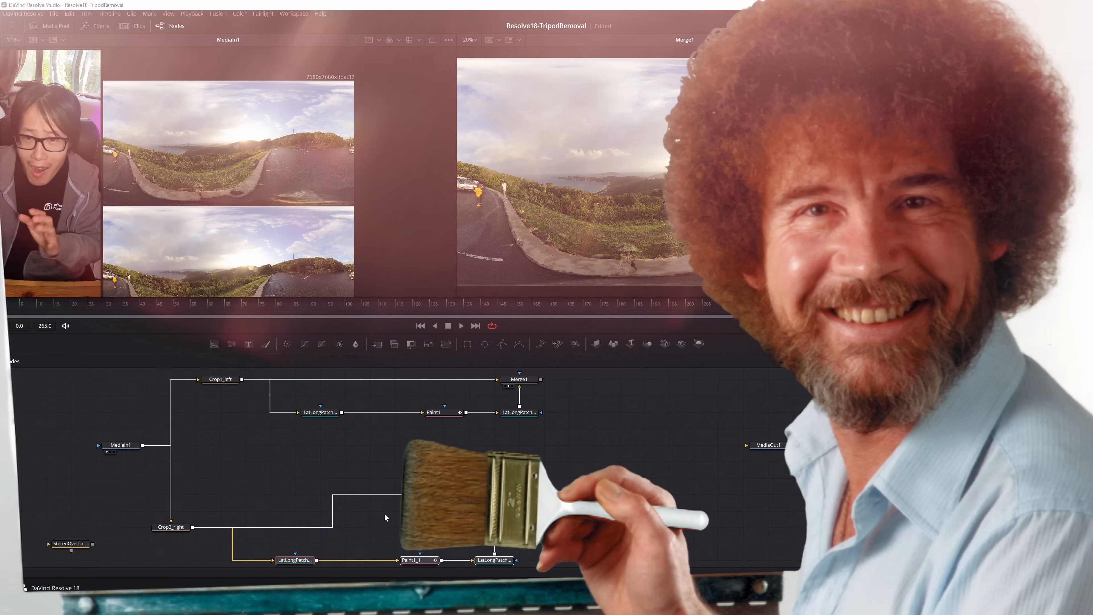
left_click_drag(391, 542, 418, 516)
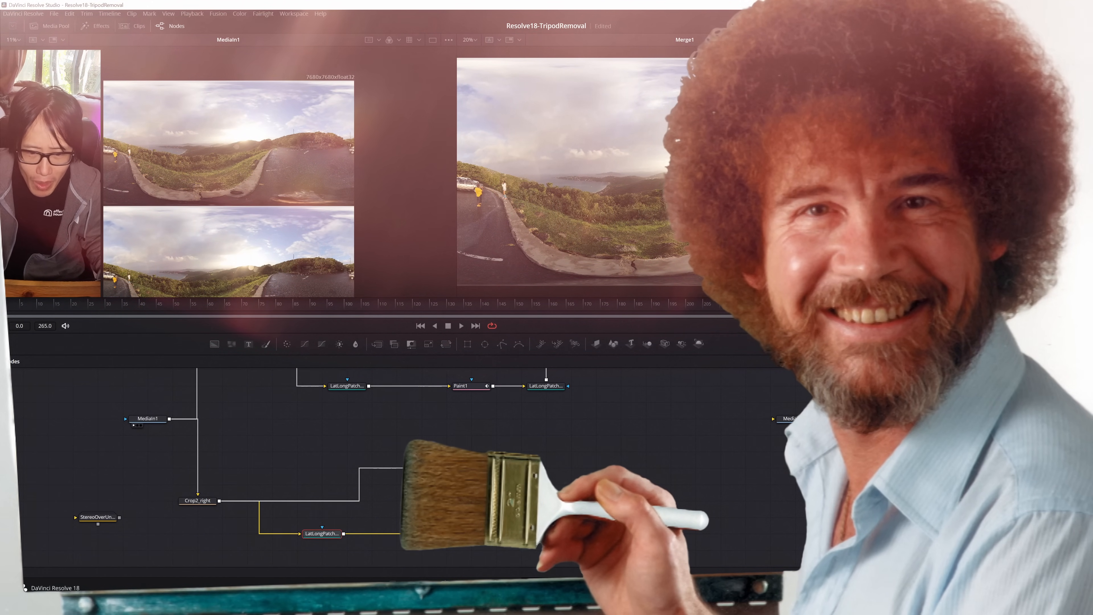
left_click_drag(520, 533, 499, 532)
left_click(508, 470)
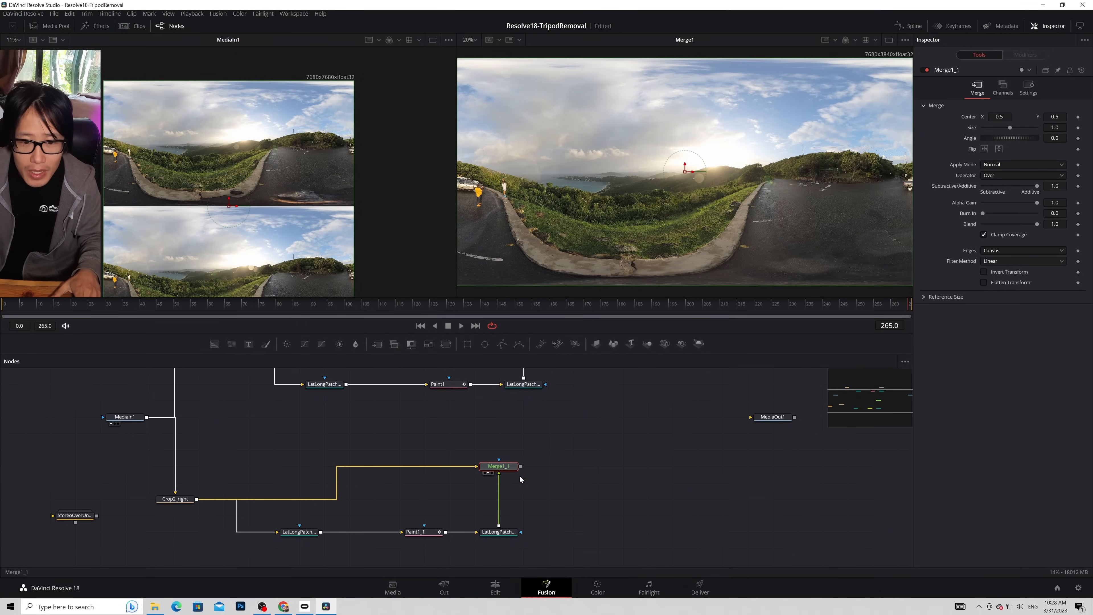
key("2")
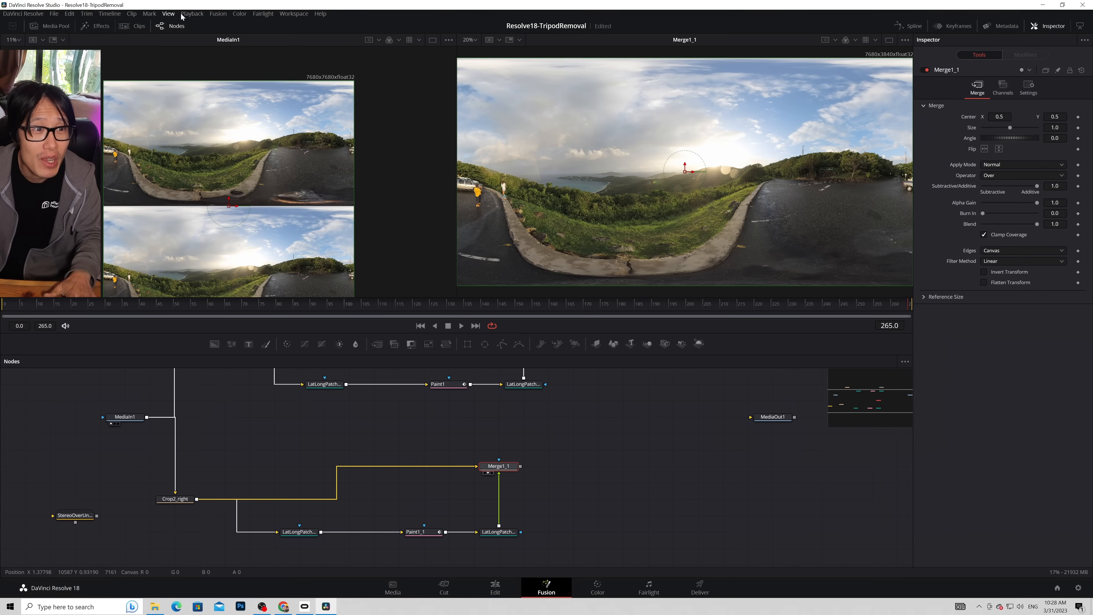
Step: Set the timeline proxy resolution to Quarter
left_click(199, 14)
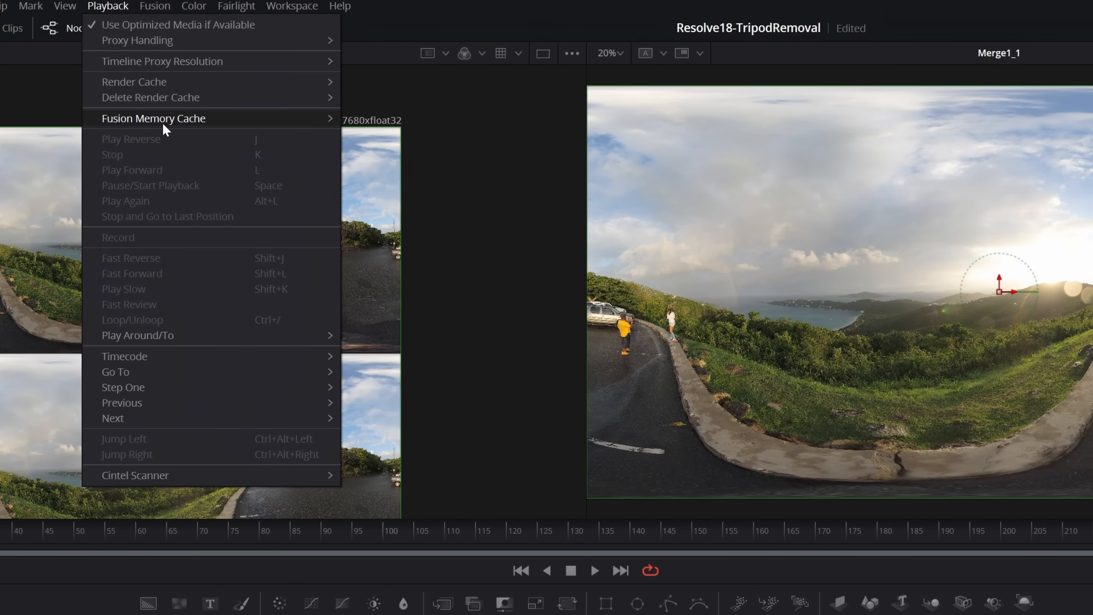
mouse_move(222, 78)
mouse_move(180, 54)
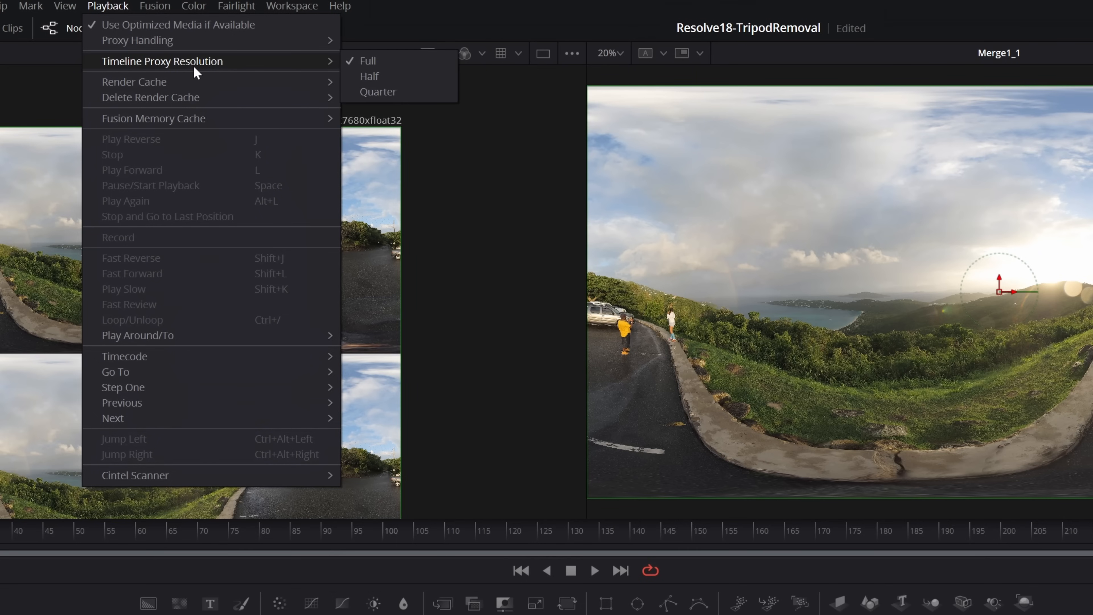
left_click(376, 92)
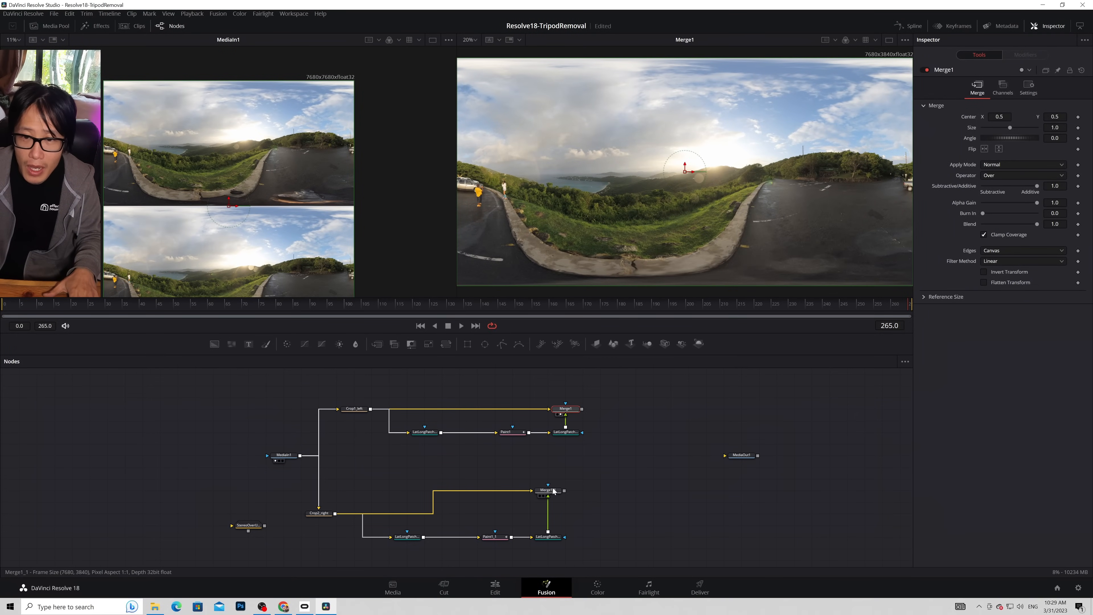
Step: Inspect the right-eye result at Merge1_1, then show Paint1_1 in the second viewer
left_click(552, 491)
key("2")
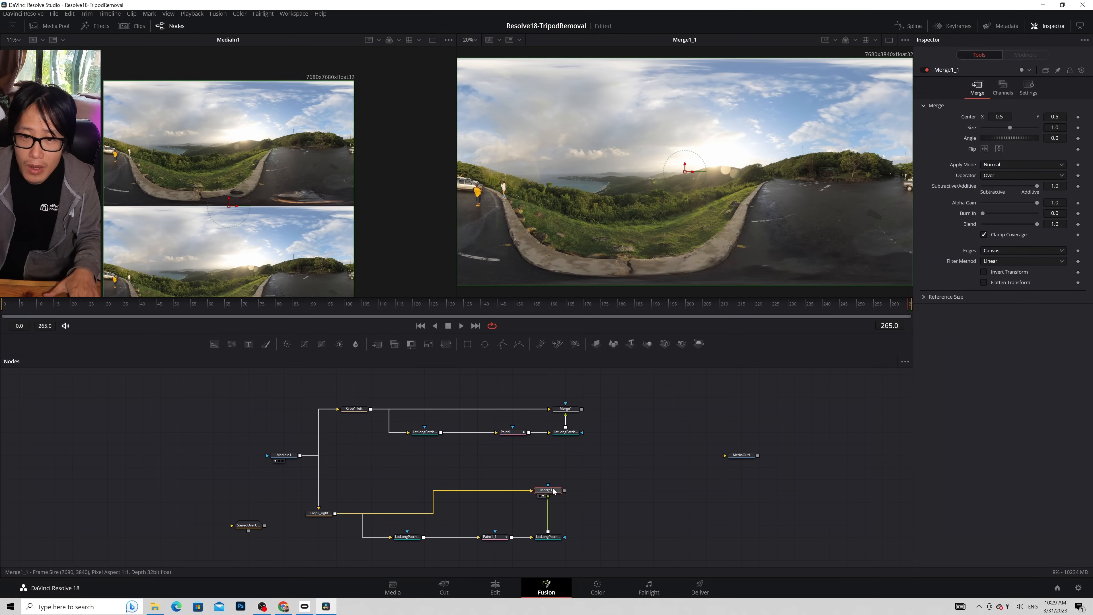
left_click(807, 91)
left_click(502, 535)
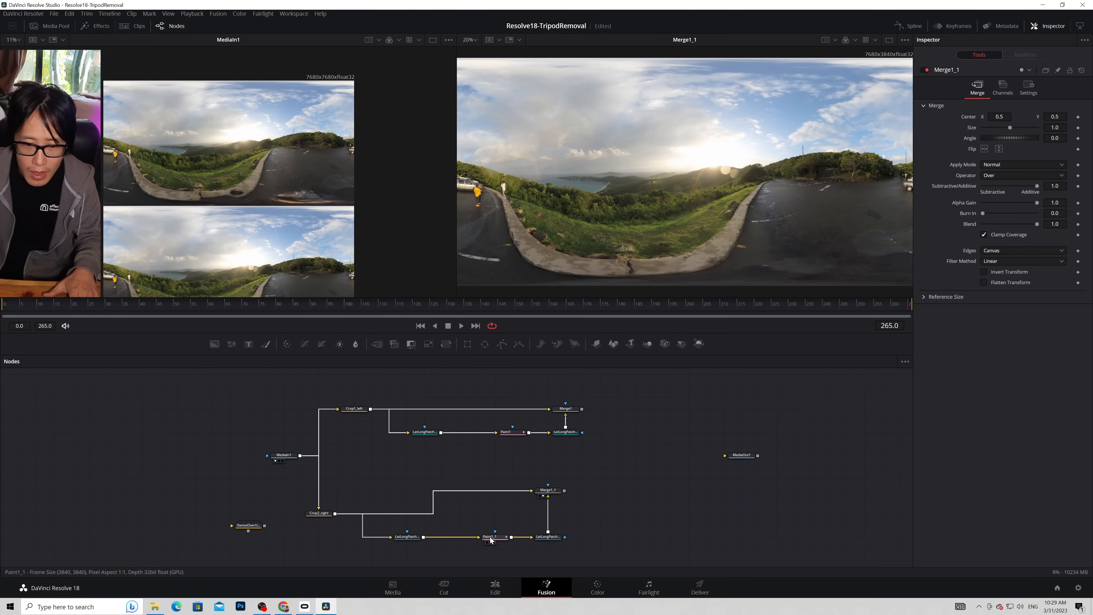
key("2")
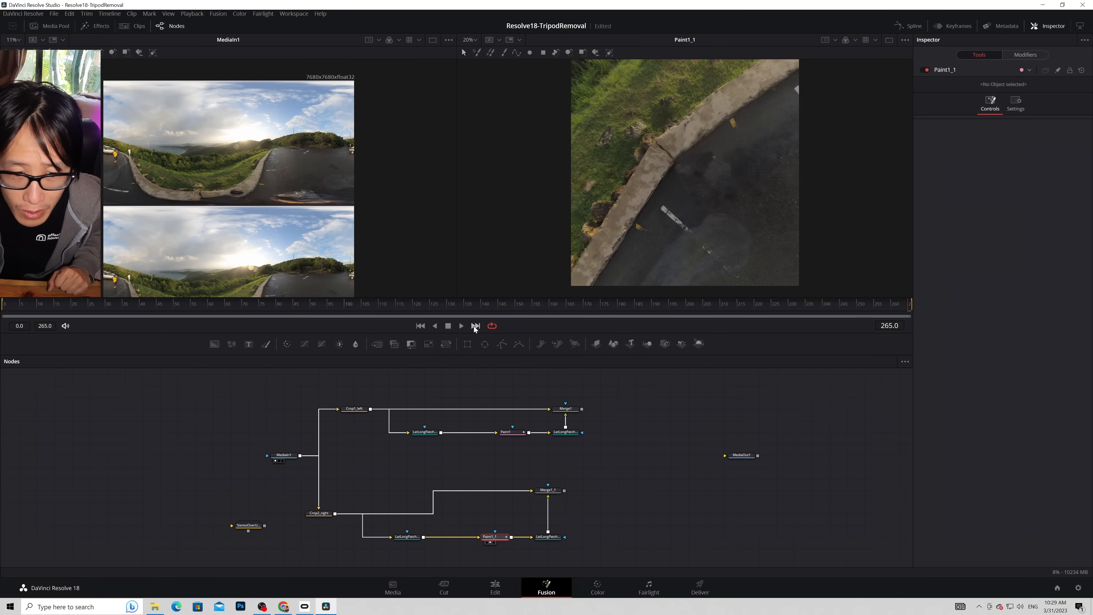
Step: Play the clip from its first frame to check the right-eye Paint1_1 patch over time
left_click(117, 305)
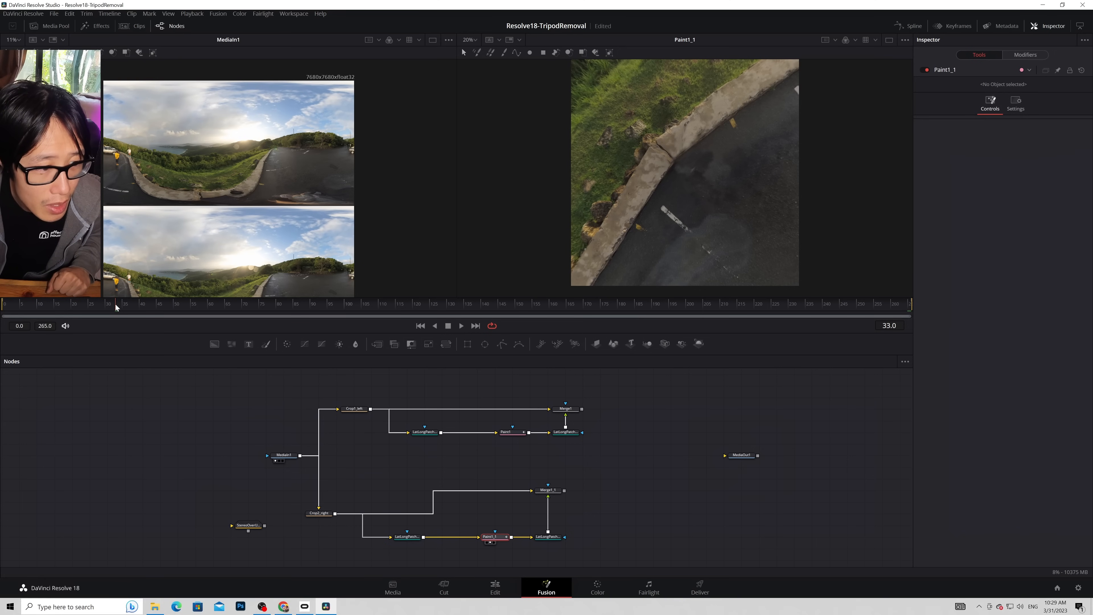
left_click(420, 326)
left_click(464, 326)
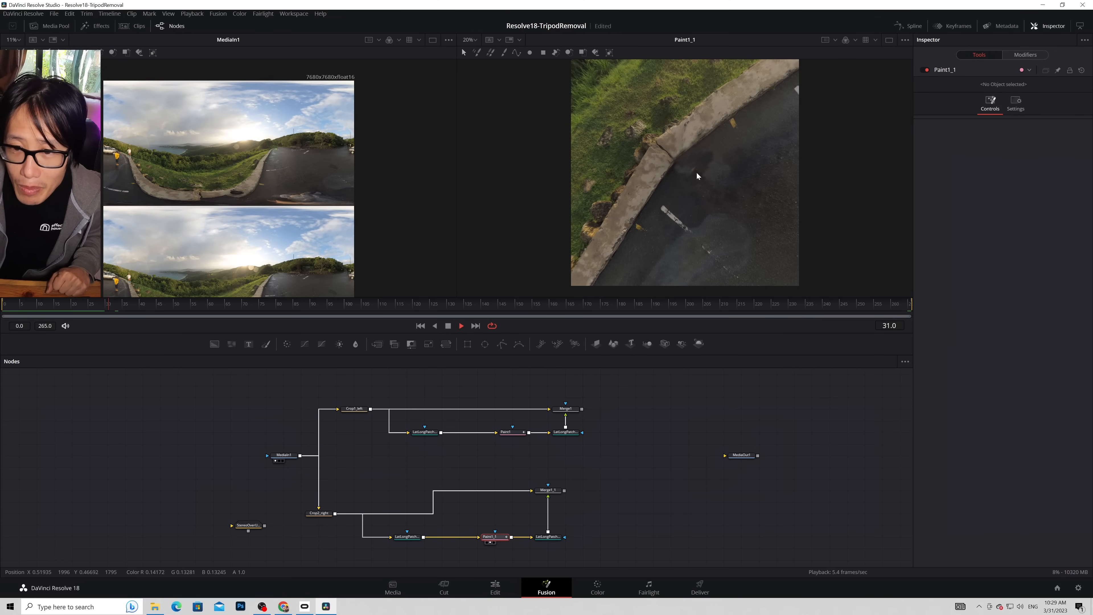
left_click(448, 326)
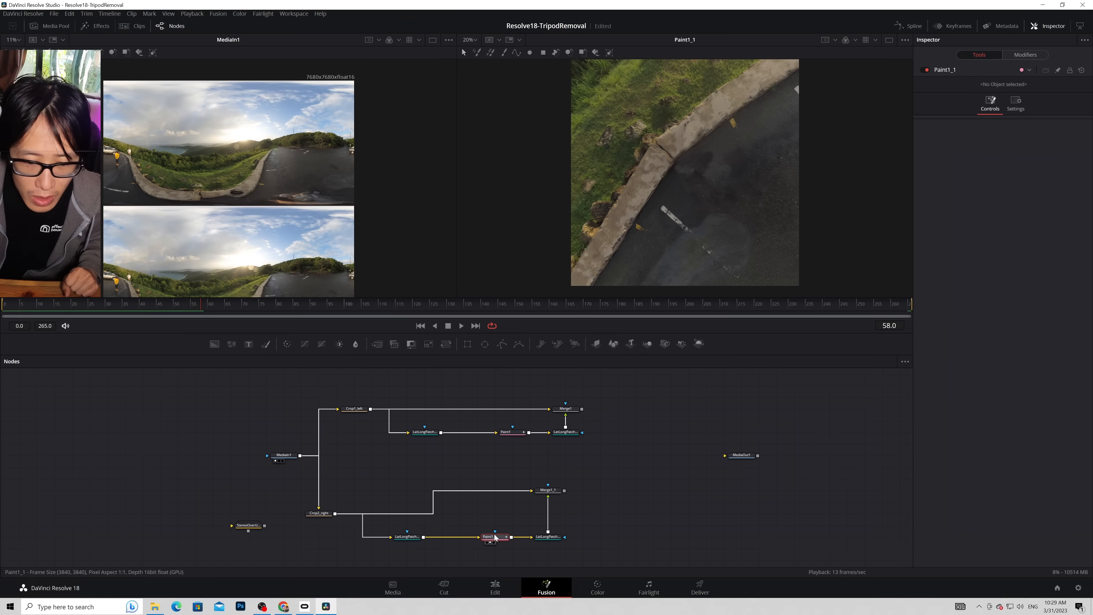
Step: Clone nearby asphalt over the dark patch on the road beside the wall joint in Paint1_1
left_click(505, 51)
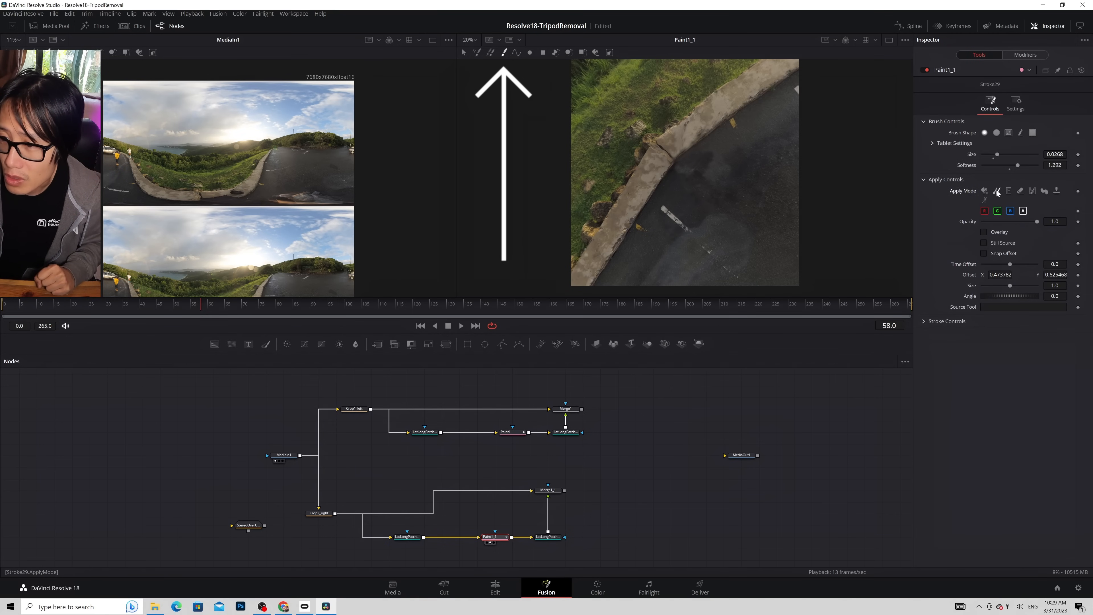
left_click(729, 193, "alt")
left_click_drag(695, 168, 694, 169)
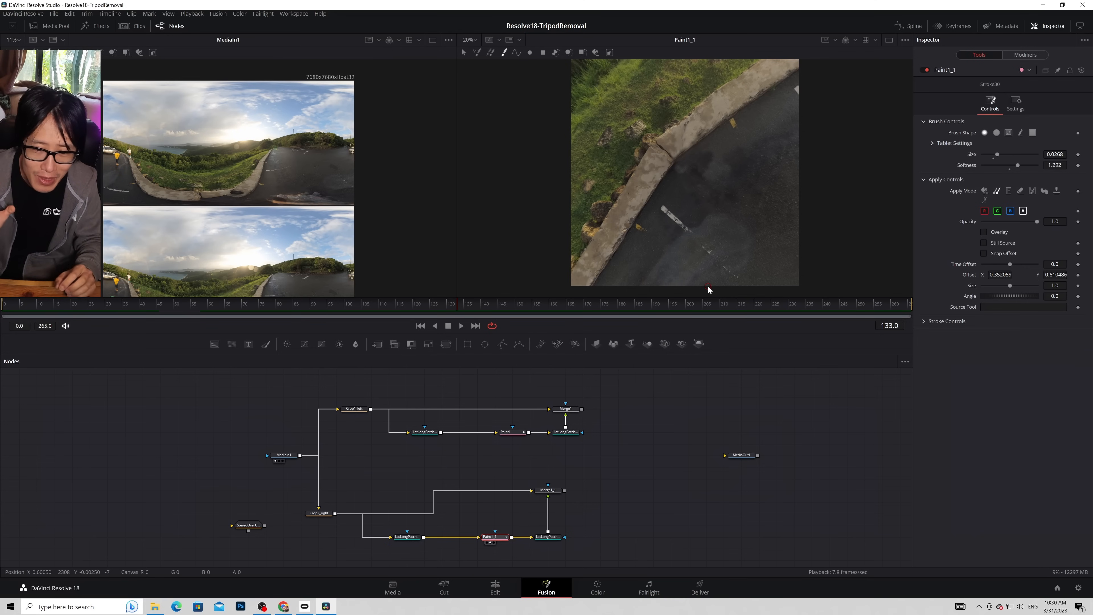
Step: Move MediaOut1 farther from the two merge nodes to make room for another node
mouse_move(733, 463)
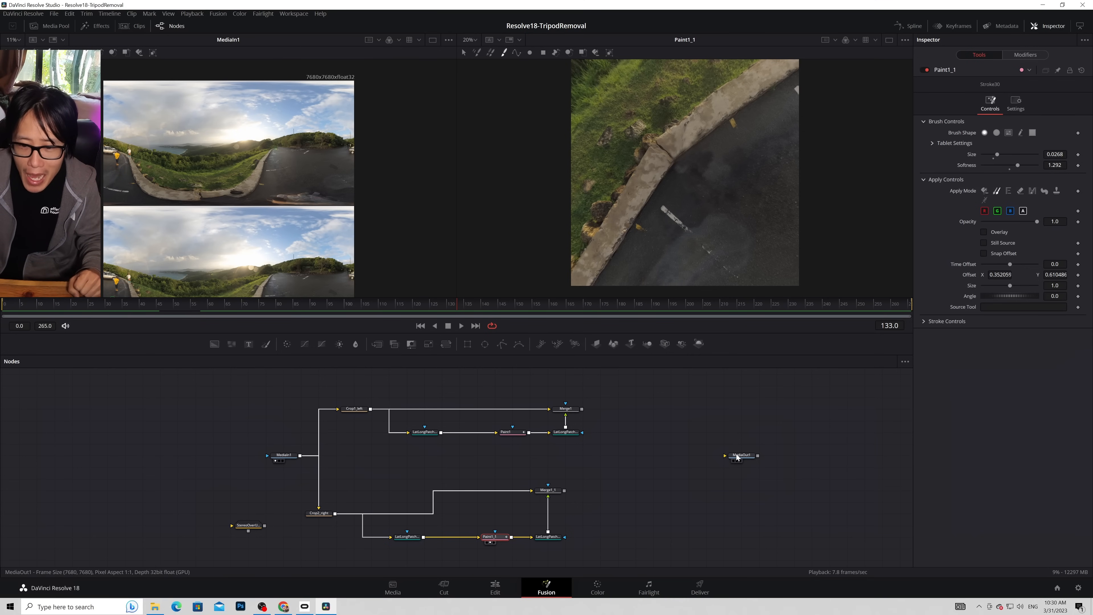
left_click_drag(736, 457, 772, 457)
left_click(599, 488)
Step: Add a StereoOverUnderMerge node between the two eye branches and MediaOut1, and expand its group
key("shift+space")
type("Merge")
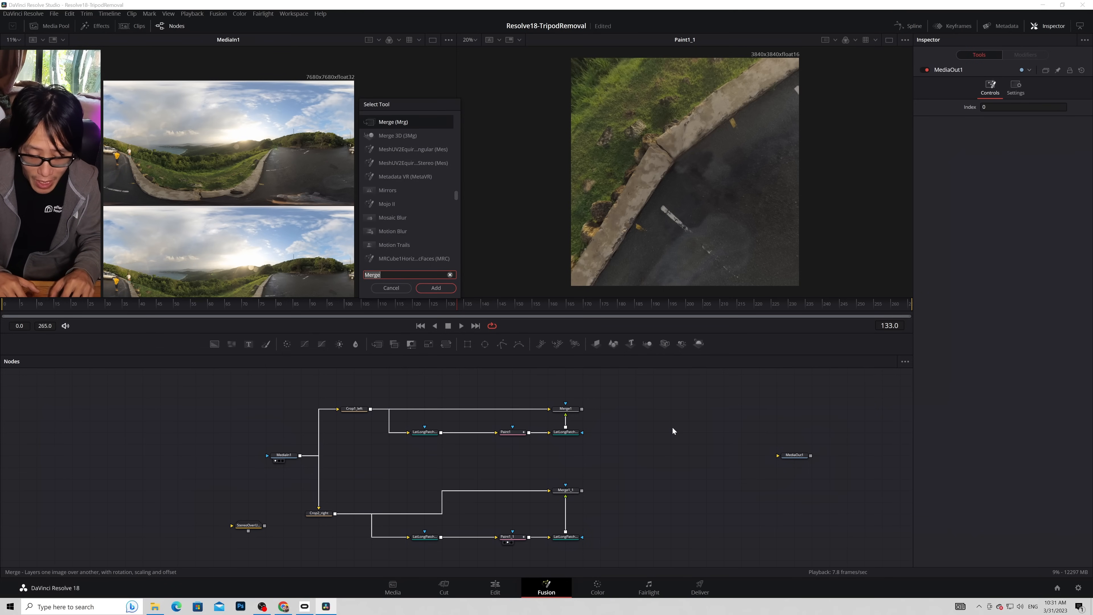
key("BackSpace")
key("BackSpace")
key("BackSpace")
key("BackSpace")
key("BackSpace")
type("s")
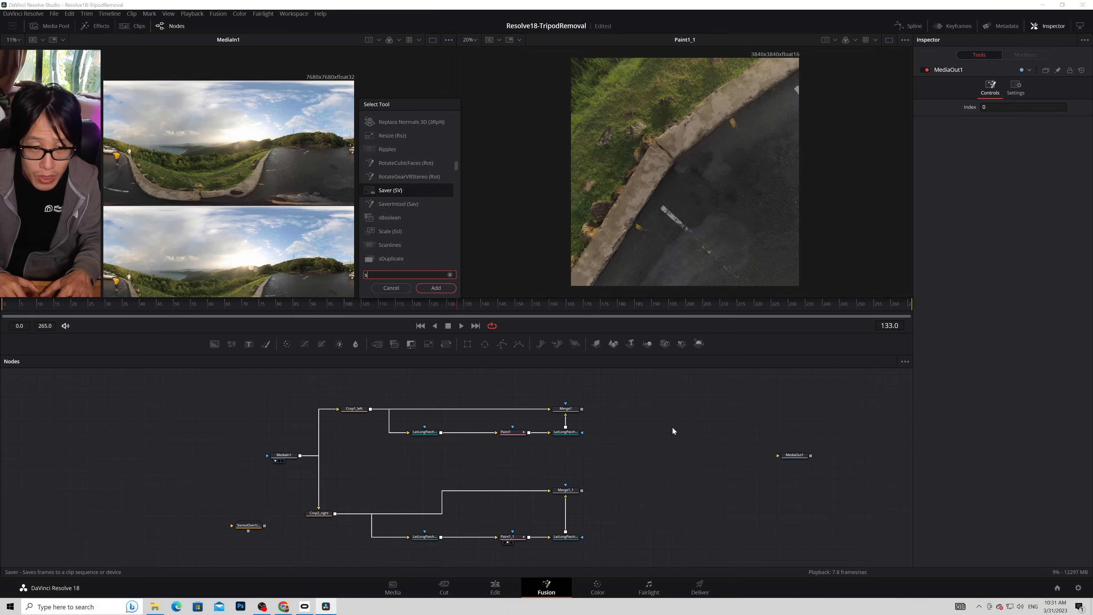
type("tereoover")
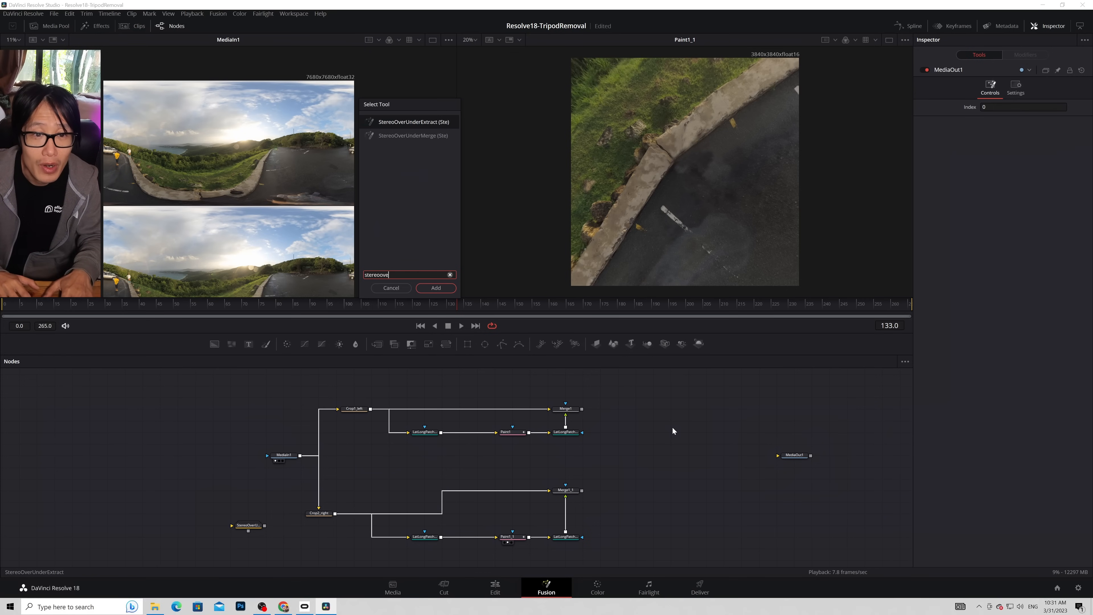
left_click(388, 134)
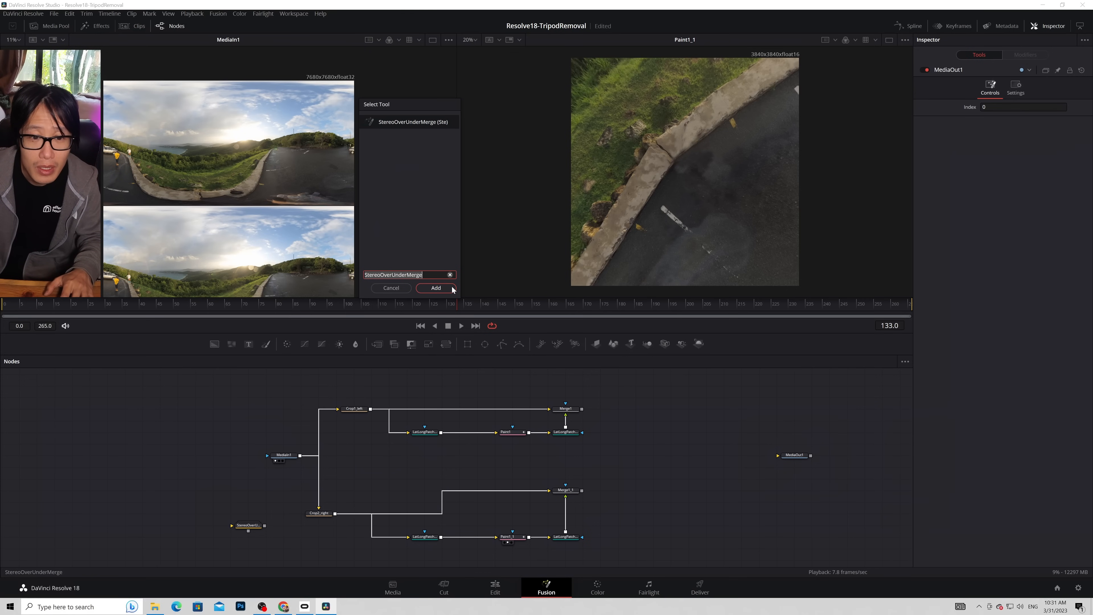
left_click(436, 287)
double_click(678, 435)
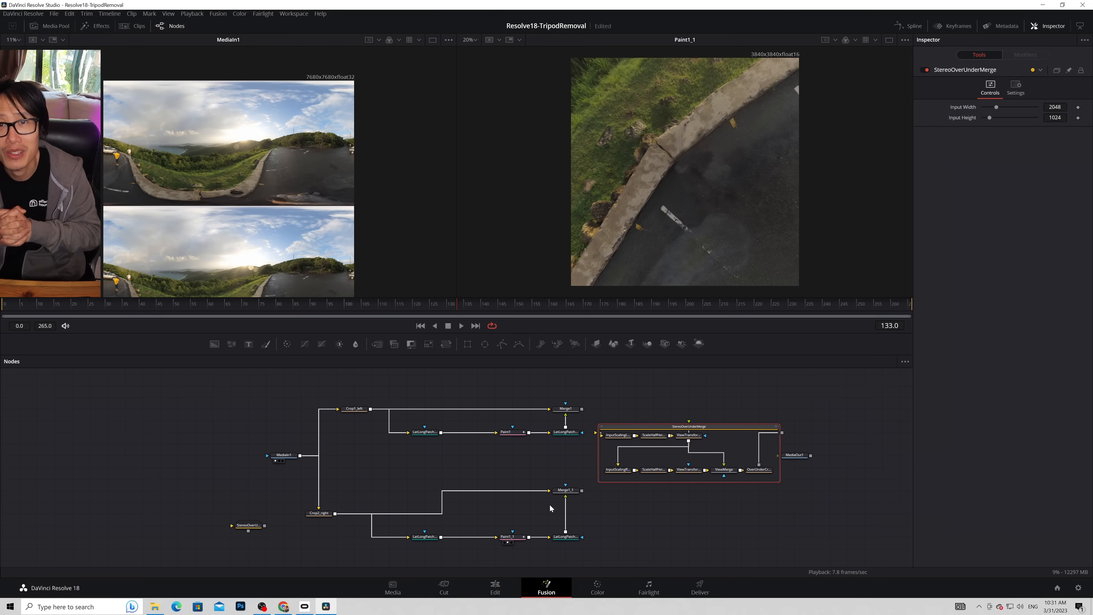
Step: Collapse the StereoOverUnderMerge group and park it out of the way above MediaOut1
left_click(601, 426)
left_click_drag(689, 427, 727, 393)
left_click_drag(688, 432, 759, 386)
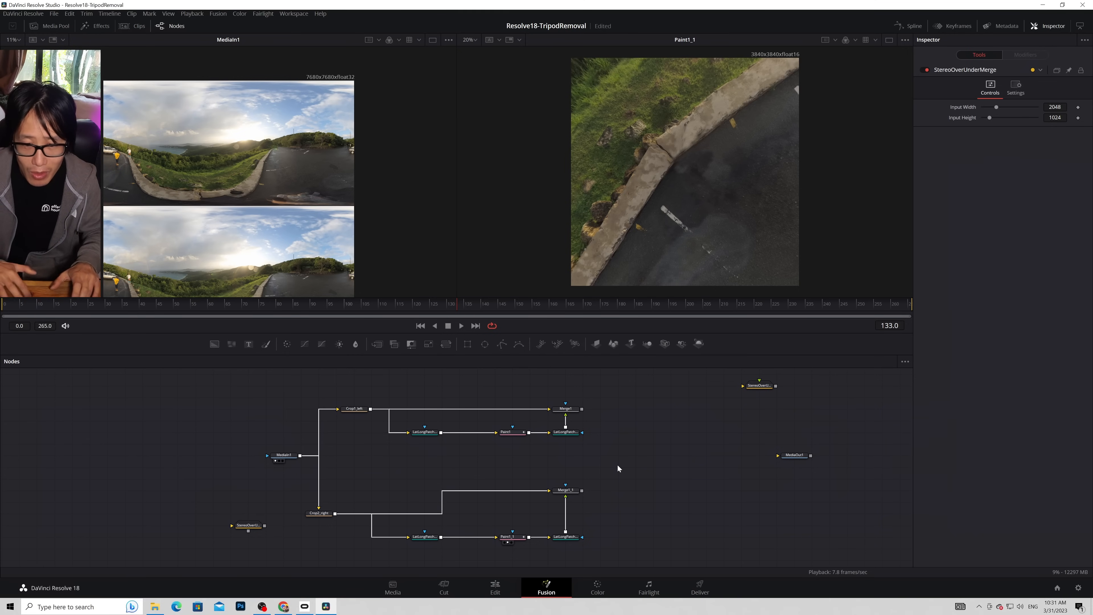
Step: Add a Combiner node and place it between the two merge nodes and MediaOut1
key("shift+space")
type("comb")
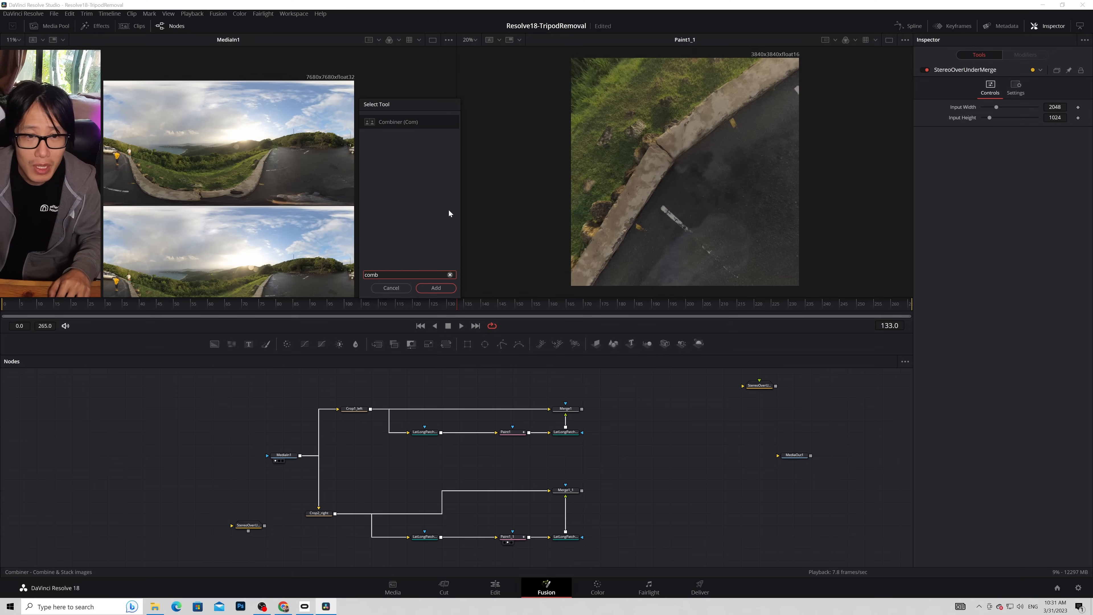
left_click(436, 287)
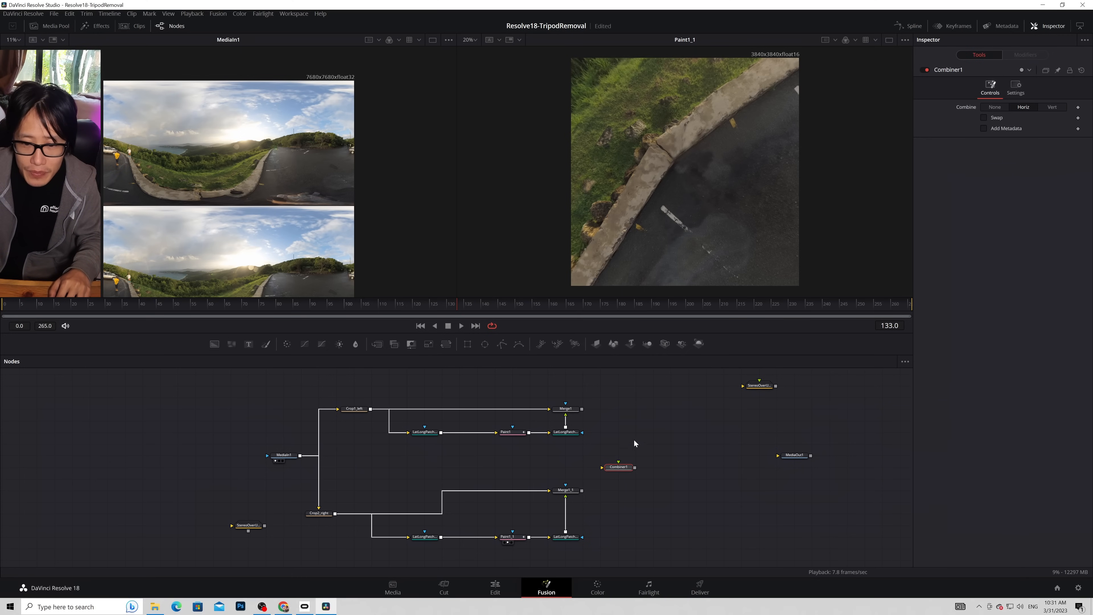
left_click_drag(623, 469, 658, 470)
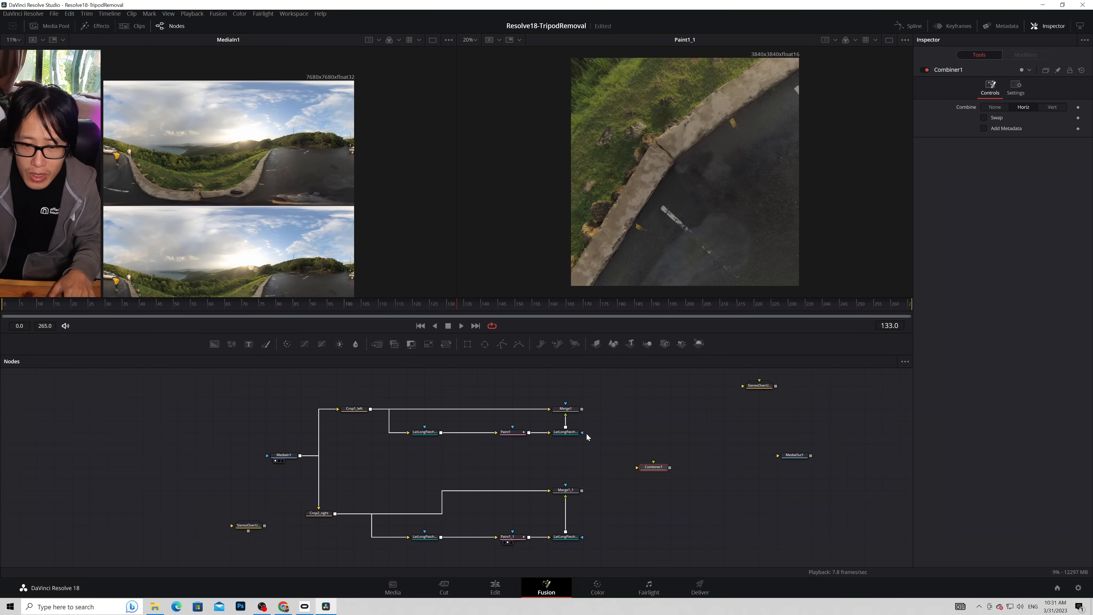
Step: Connect Merge1 to Combiner1's foreground and Merge1_1 to its background, and align MediaOut1 level with Combiner1
left_click_drag(581, 409, 654, 462)
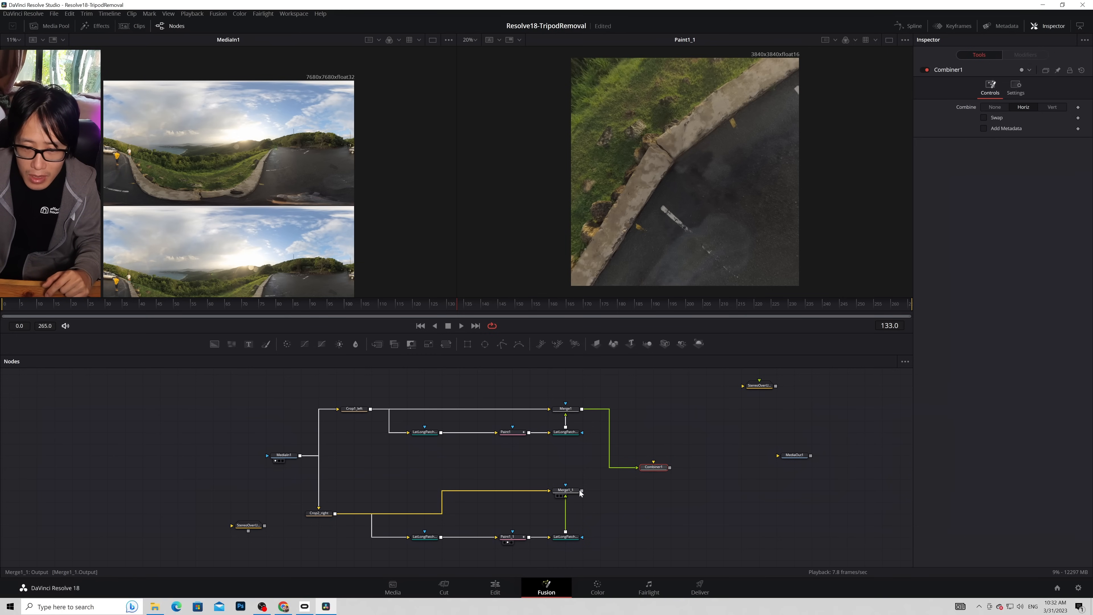
left_click_drag(628, 432, 654, 463)
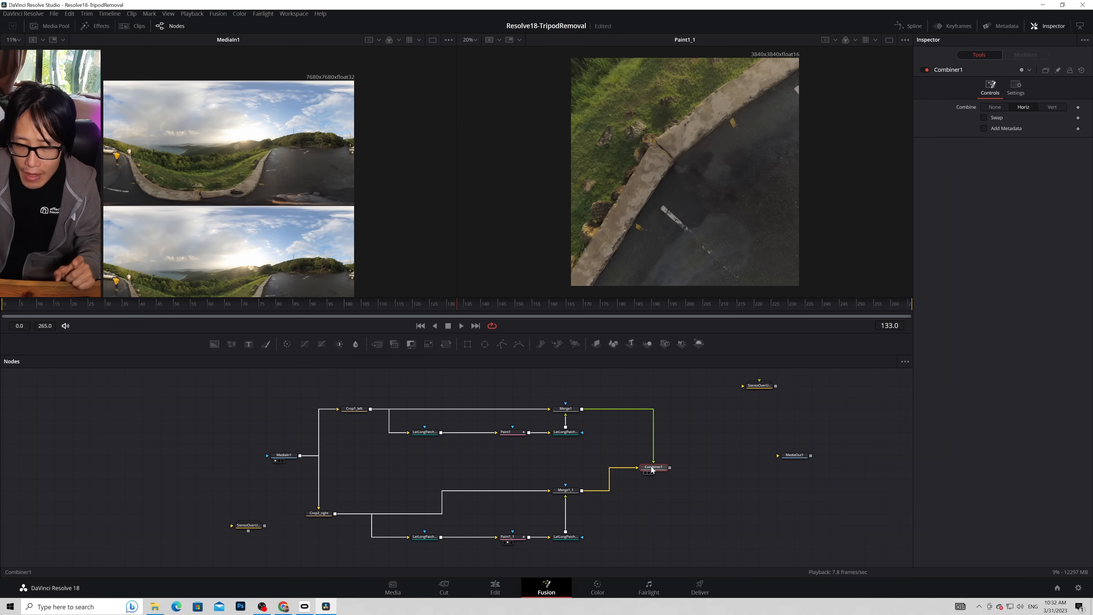
left_click_drag(794, 455, 811, 468)
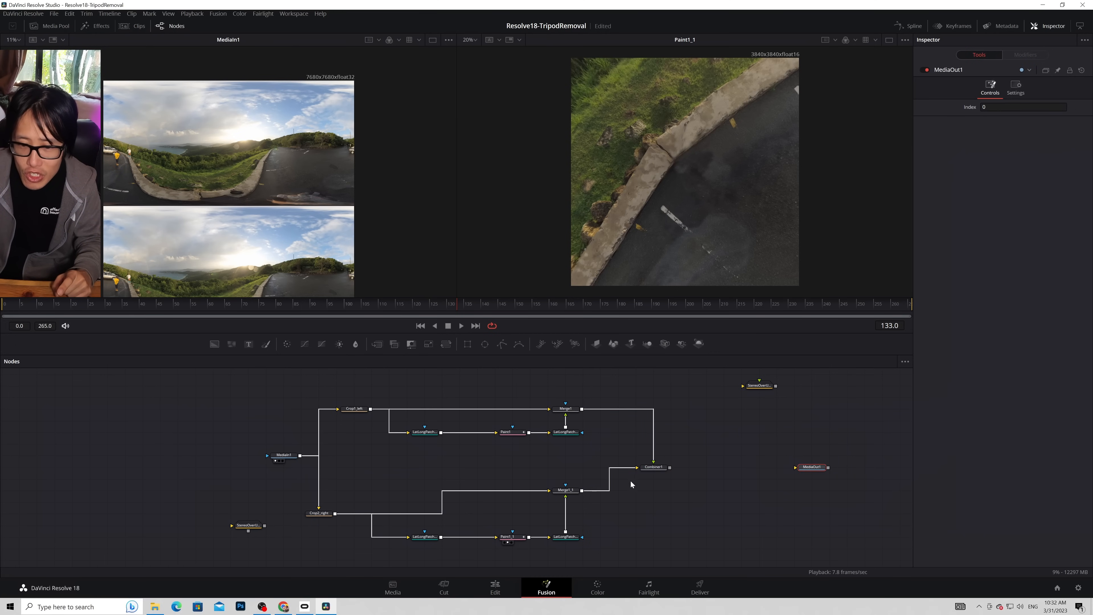
Step: Preview Combiner1 in the OpenVR view, keeping the preview window away from the node graph
left_click(655, 467)
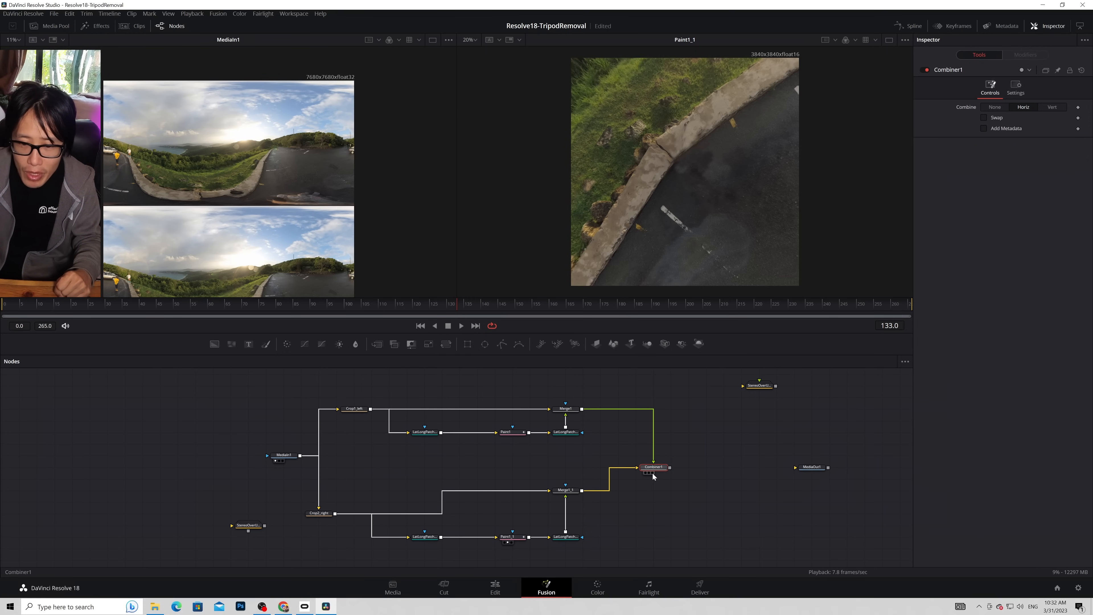
left_click(652, 473)
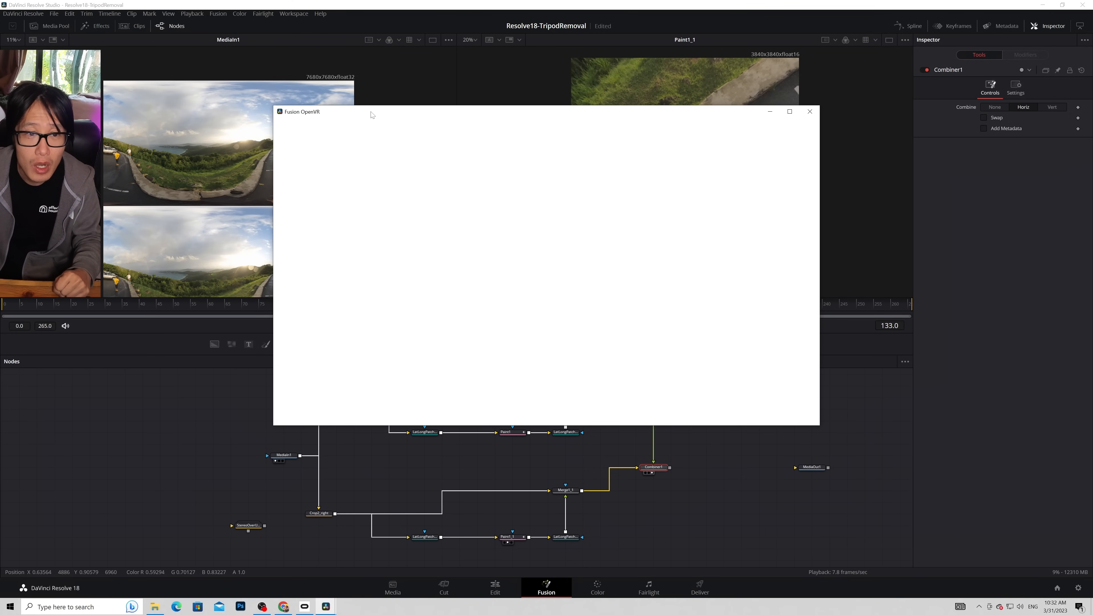
left_click_drag(373, 113, 146, 121)
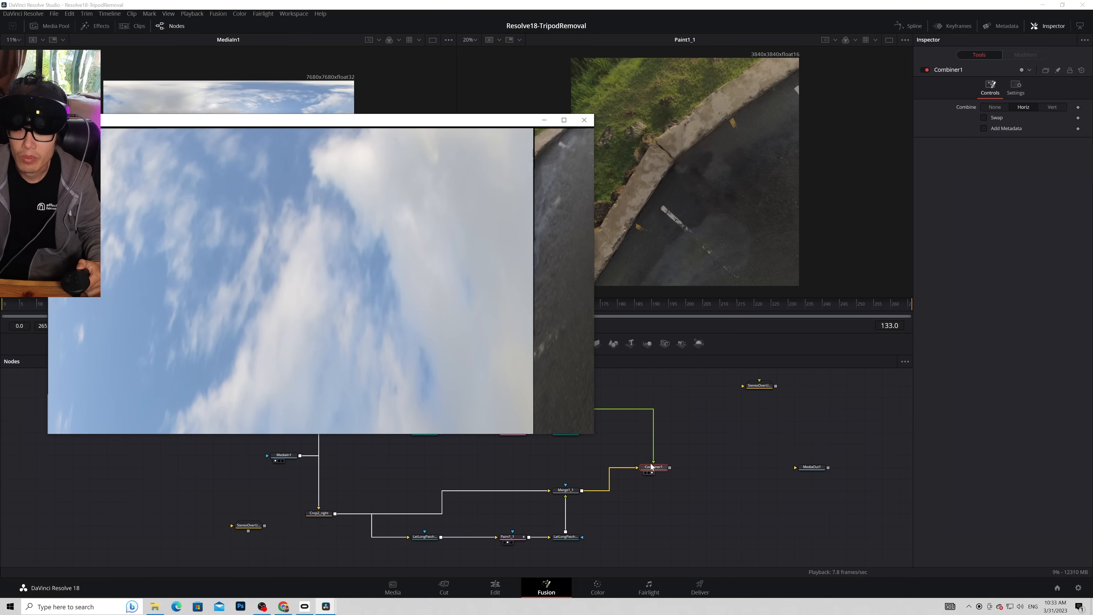
left_click(652, 473)
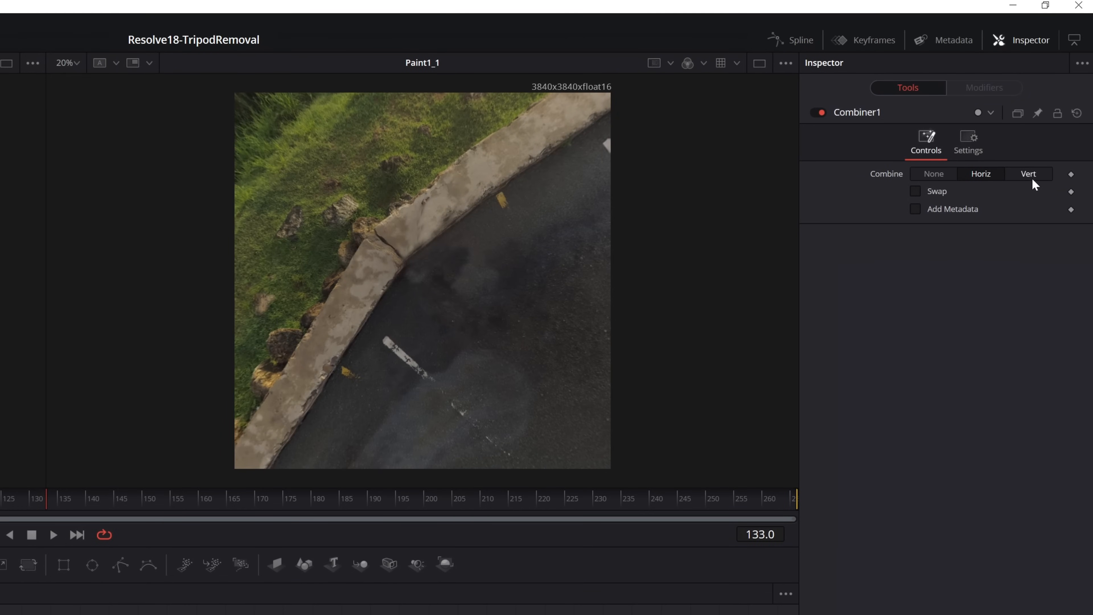
Step: Set Combiner1's Combine mode to Vert and display the whole stacked result in the second viewer
left_click(1037, 177)
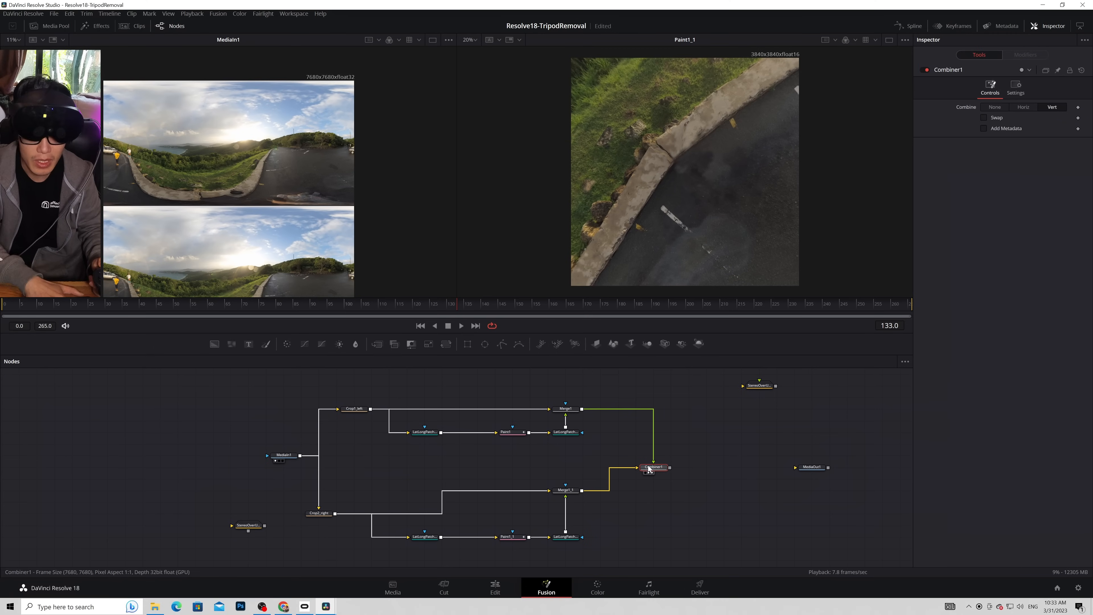
key("2")
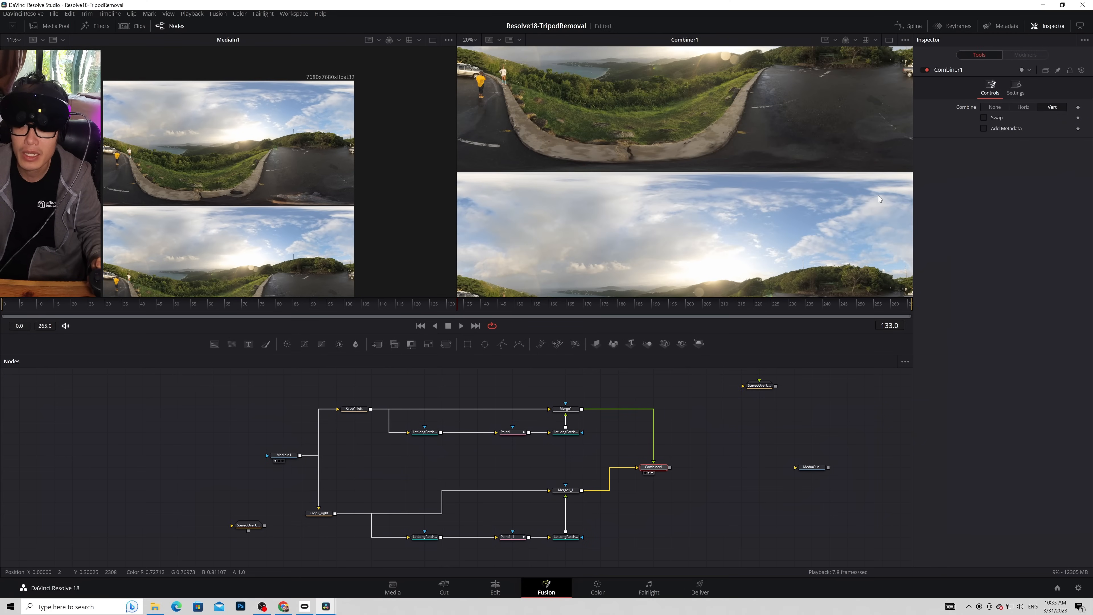
key("minus")
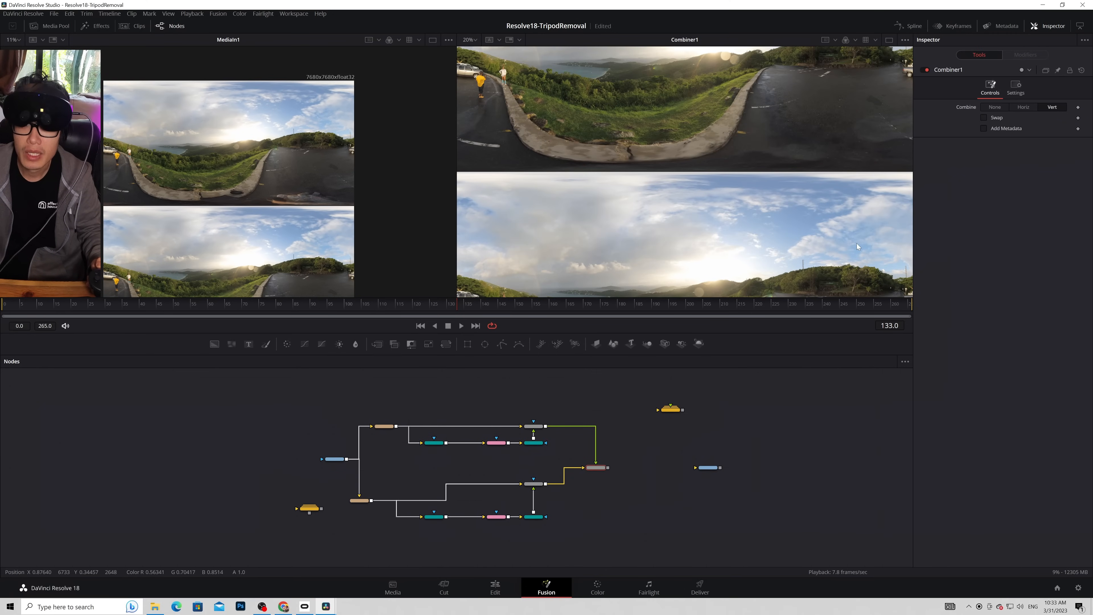
key("minus")
key("minus")
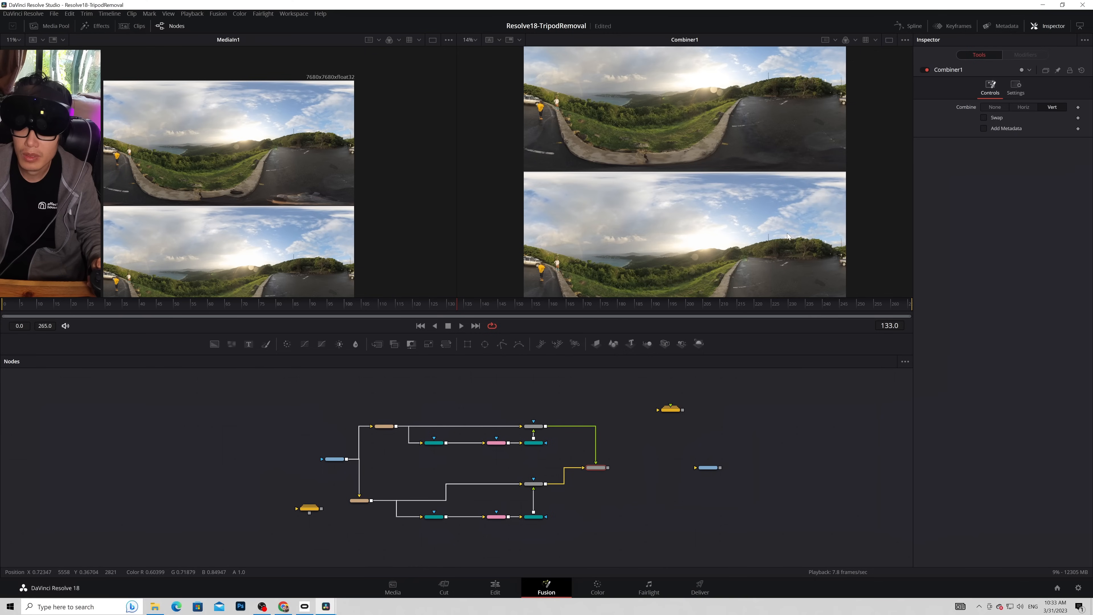
key("plus")
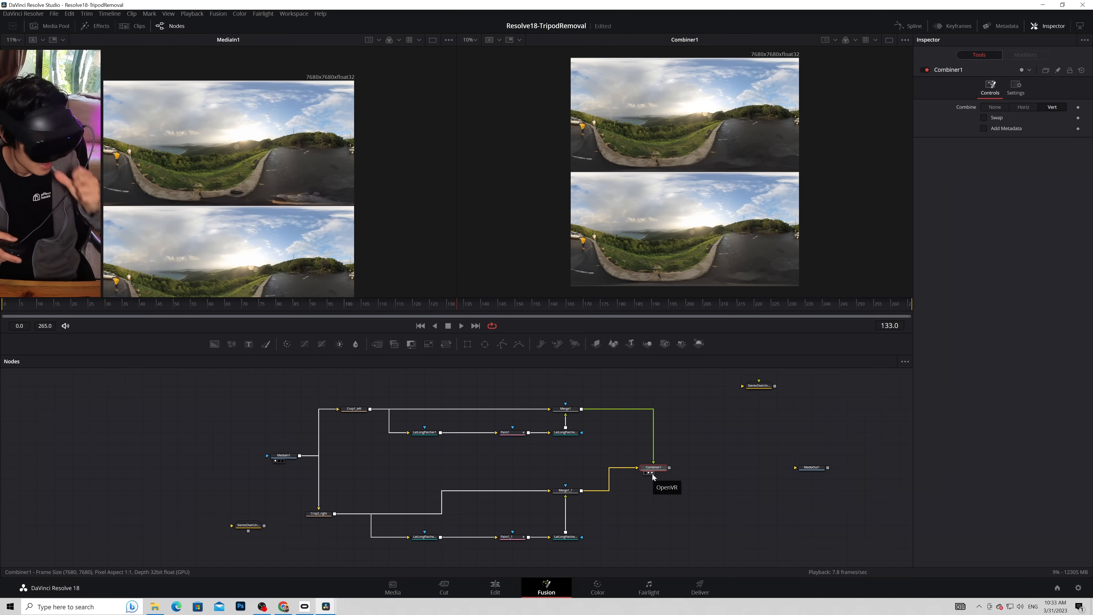
Step: Check Combiner1 against MediaIn1, and rewire Combiner1 with Merge1 as background and Merge1_1 as foreground
left_click(288, 459)
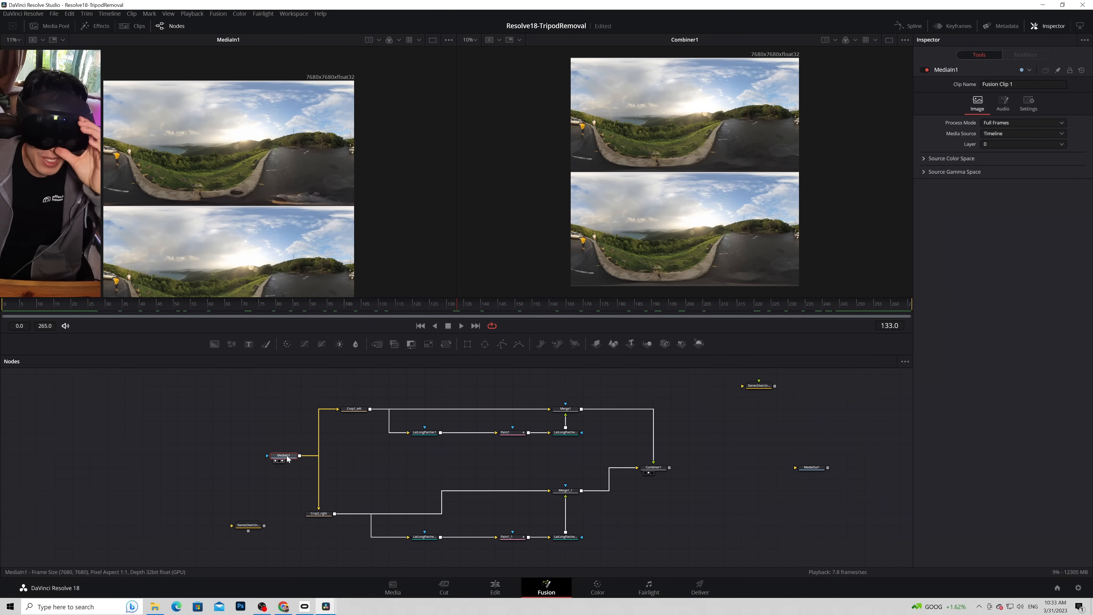
left_click(652, 469)
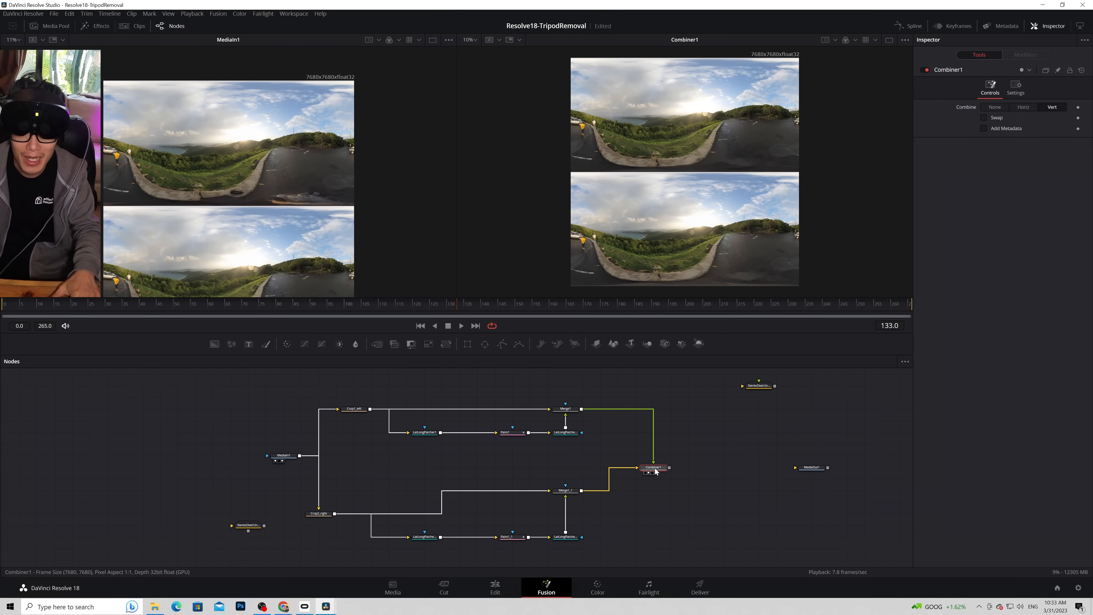
left_click(654, 463)
left_click(636, 467)
left_click(632, 471)
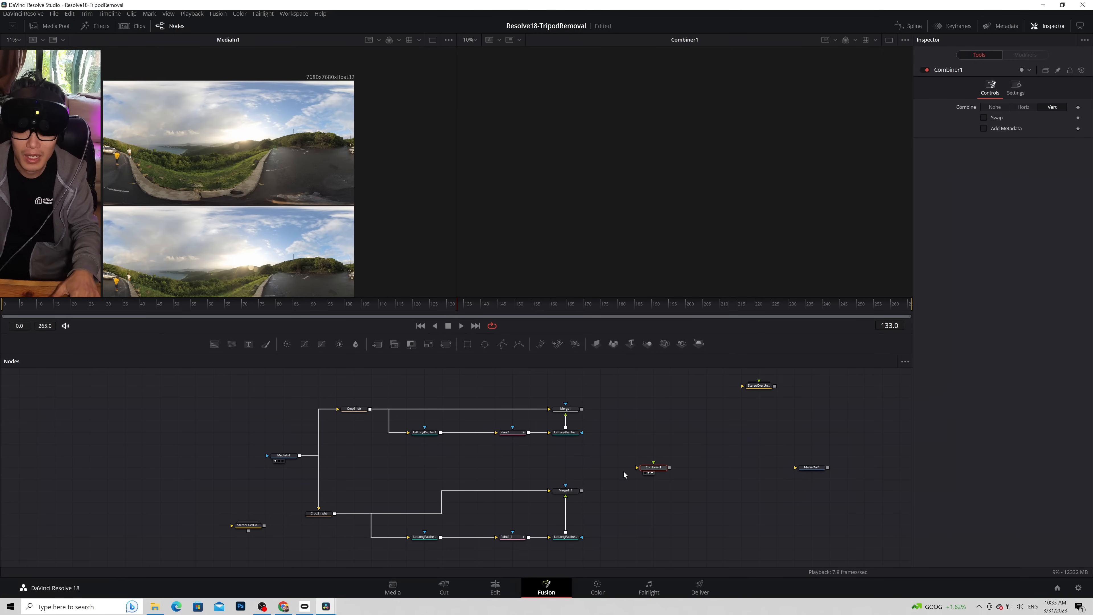
left_click_drag(582, 411, 639, 469)
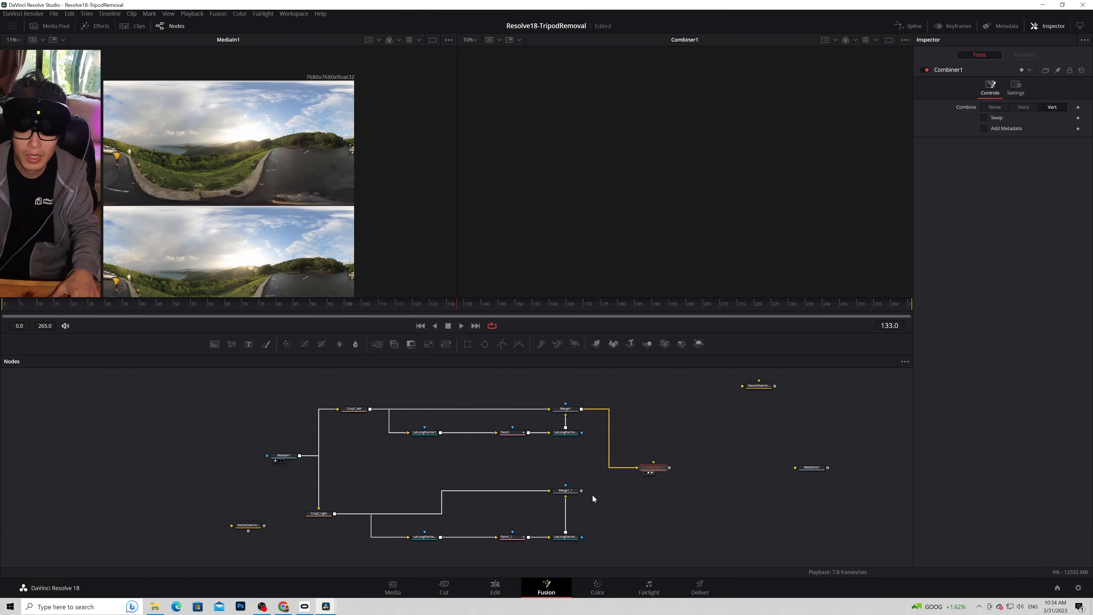
left_click_drag(581, 493, 659, 470)
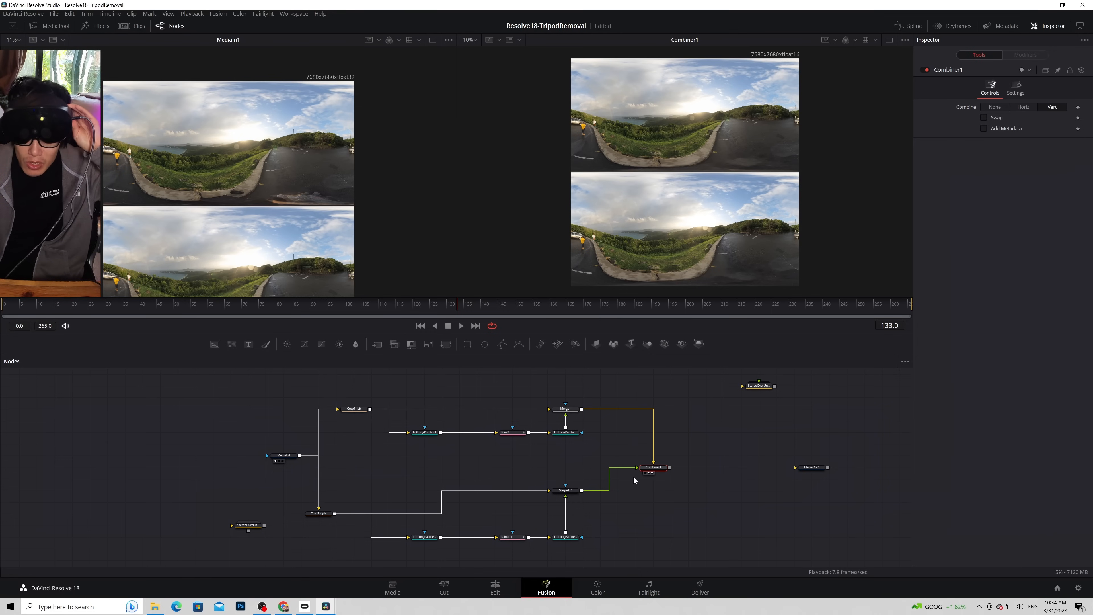
Step: Compare the original MediaIn1 with the recombined Combiner1 output for matching eye order and alignment
left_click(286, 457)
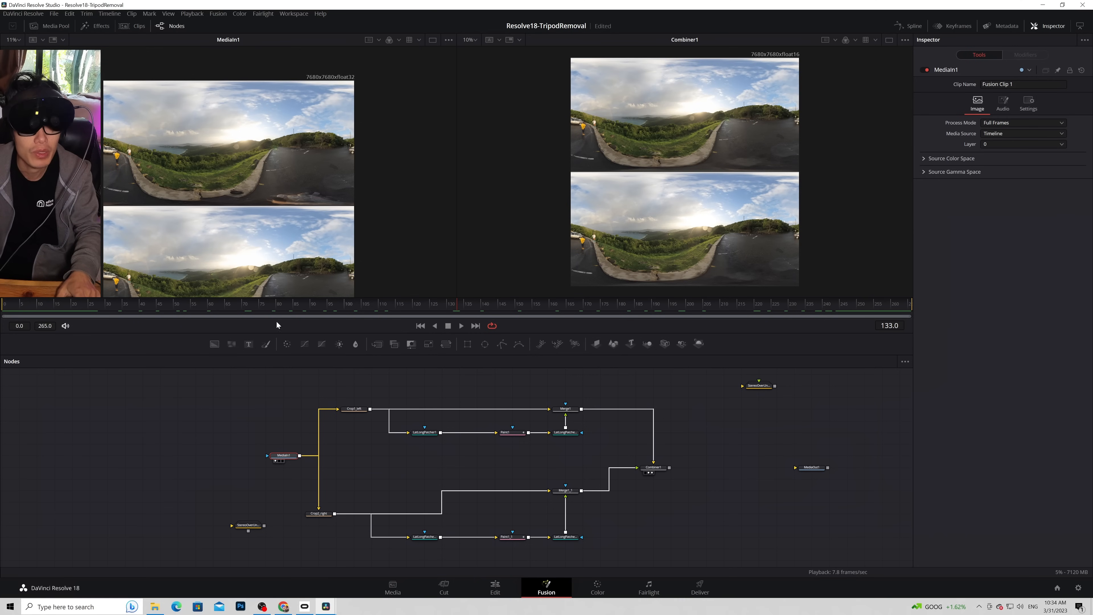
left_click(653, 467)
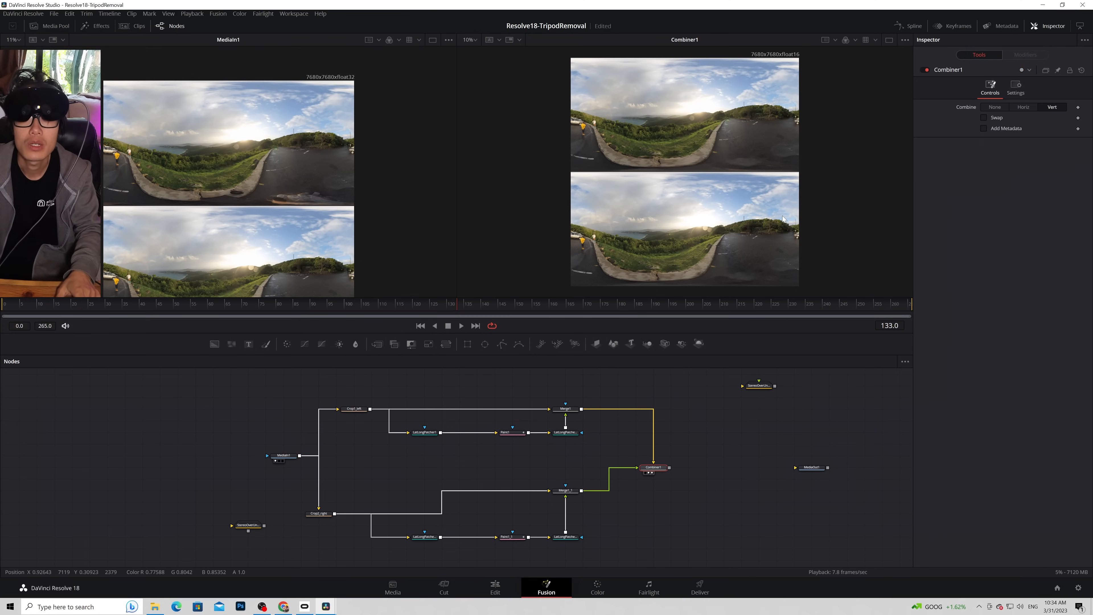
scroll(782, 218, "down", 1)
scroll(258, 204, "down", 1)
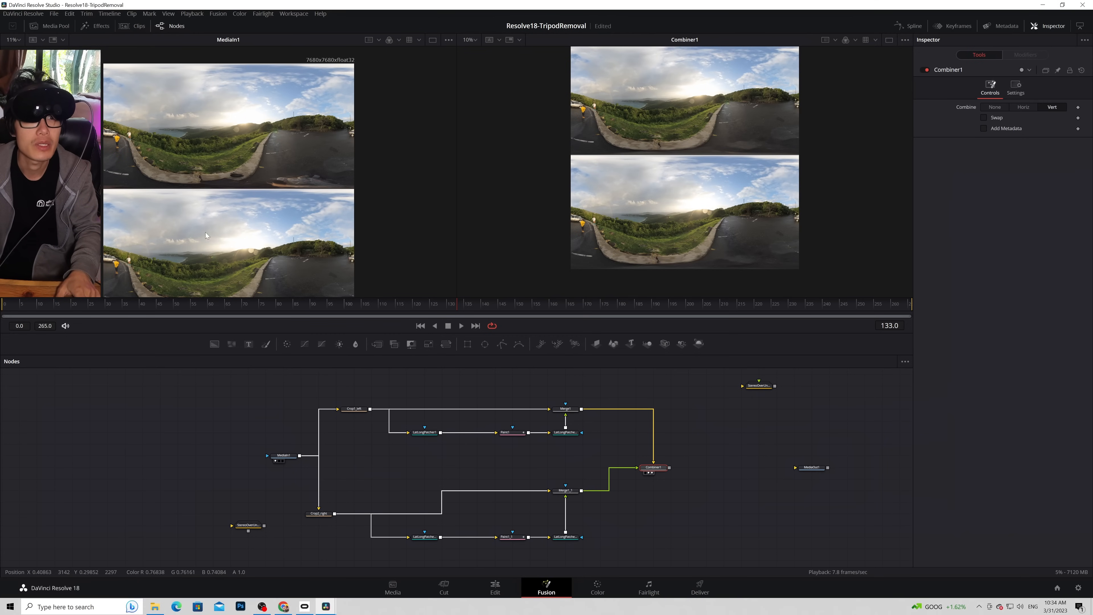
scroll(222, 247, "down", 1)
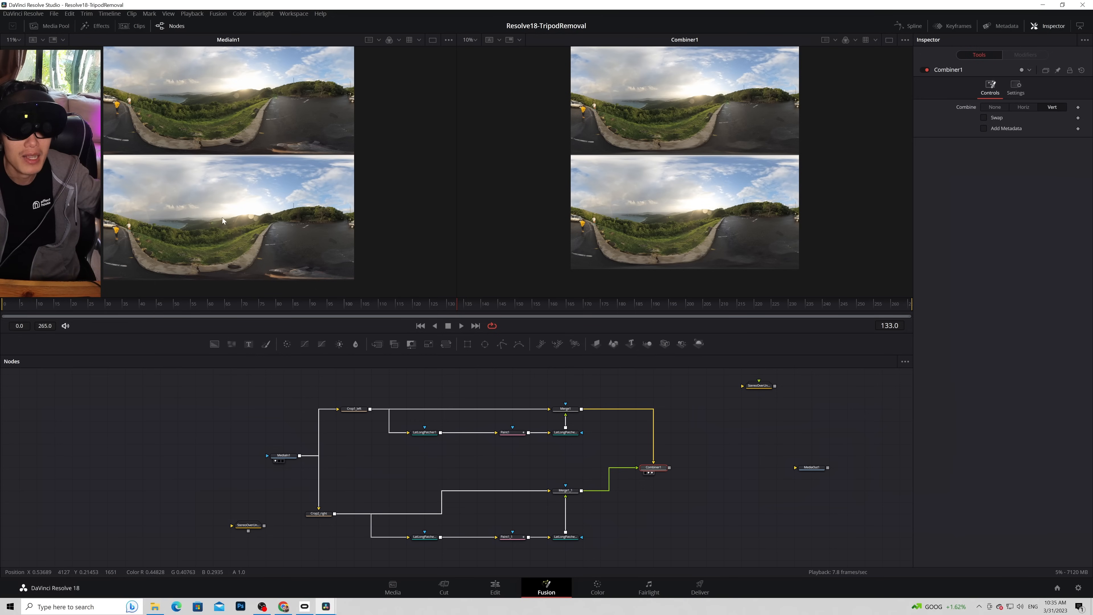
left_click(284, 459)
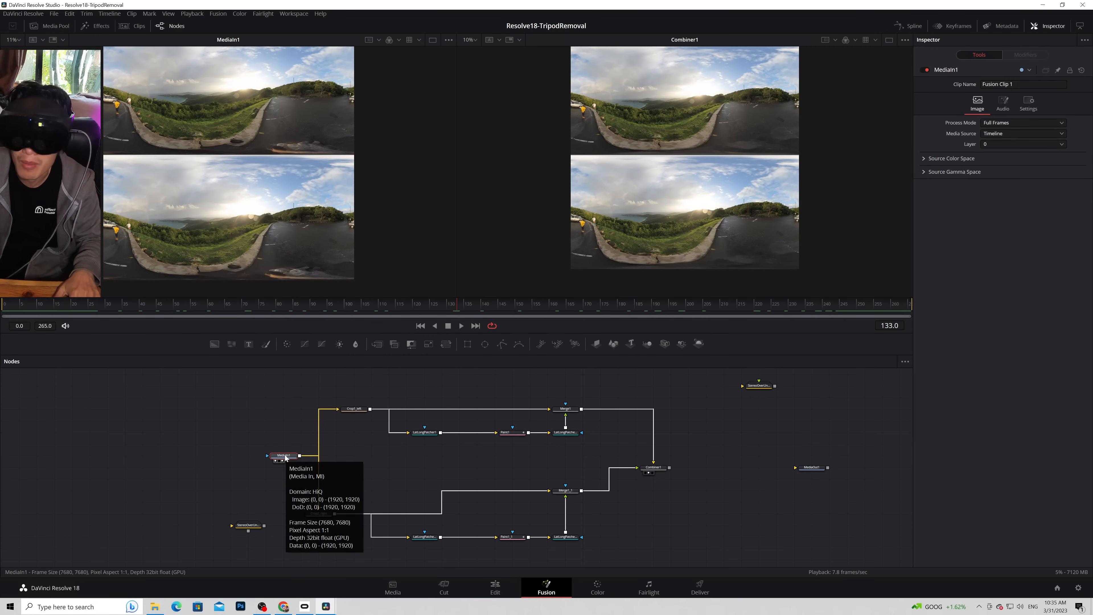
left_click(652, 469)
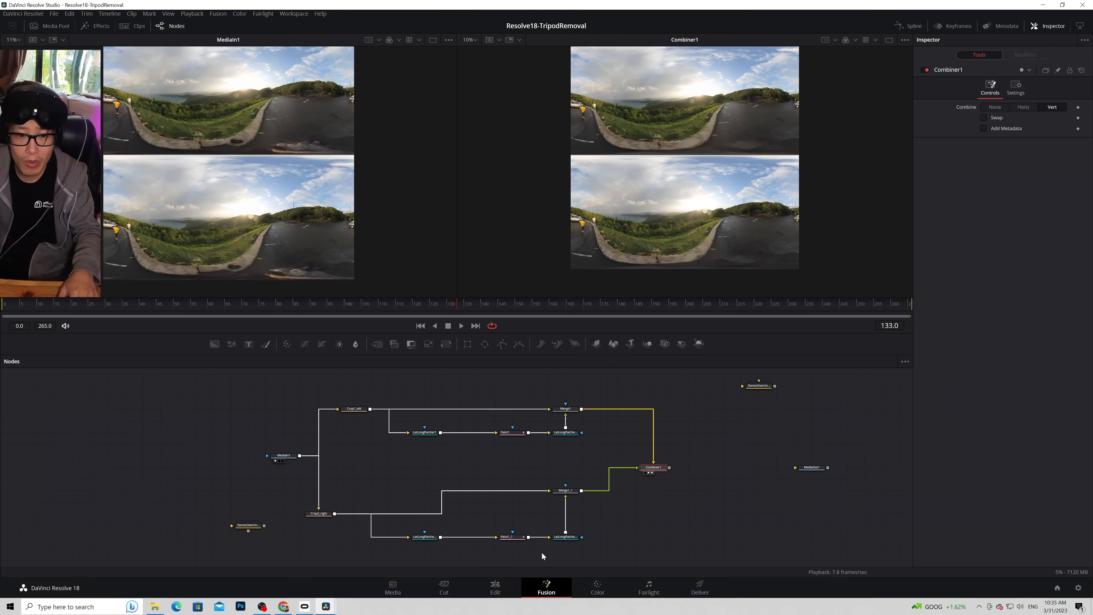
Step: Display Paint1_1 in the second viewer and sample a clone source for a new stroke on the concrete wall near the joint
left_click(513, 538)
key("2")
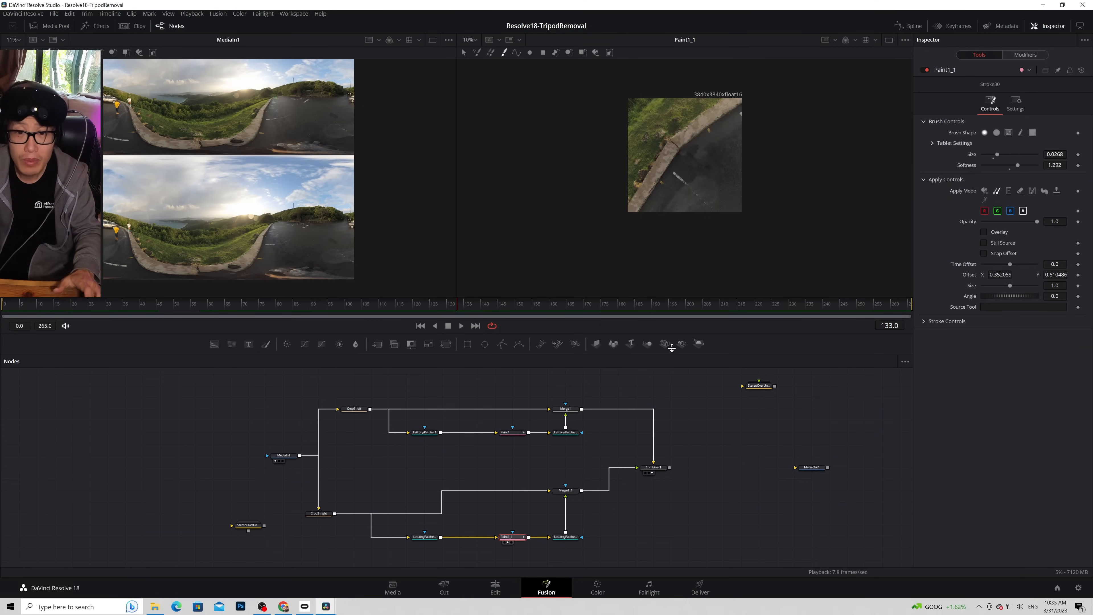
scroll(669, 196, "up", 1)
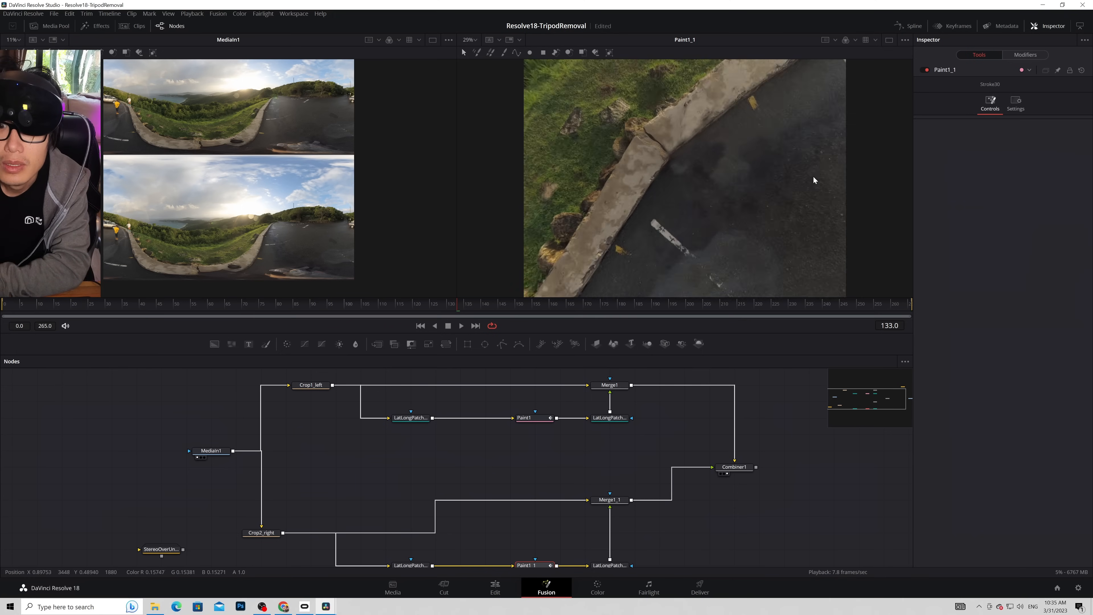
scroll(714, 107, "up", 2)
left_click_drag(663, 135, 634, 187)
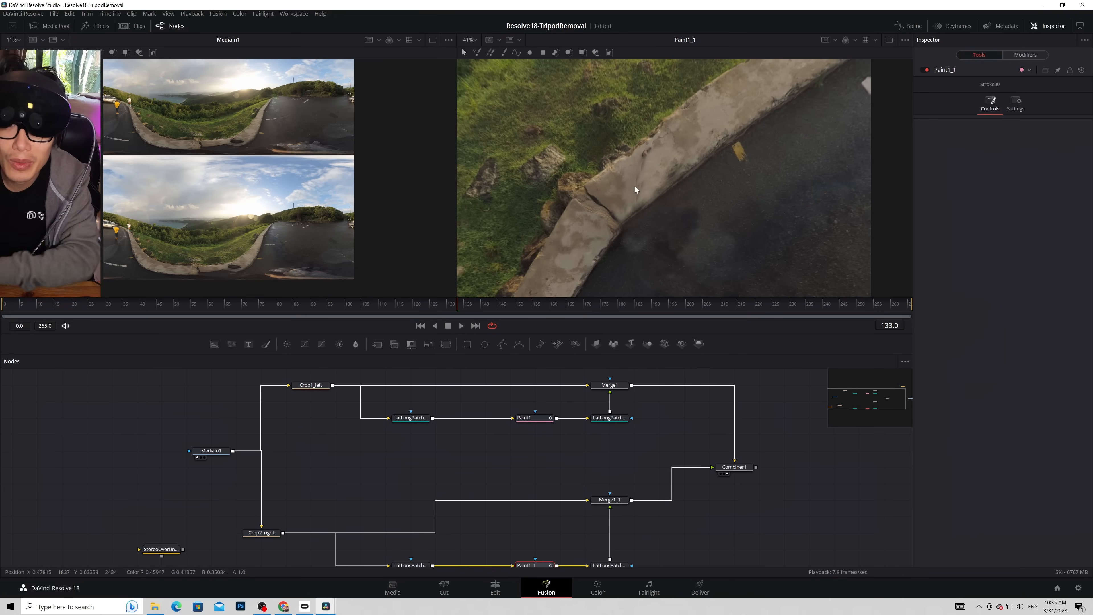
left_click(503, 52)
left_click(996, 191)
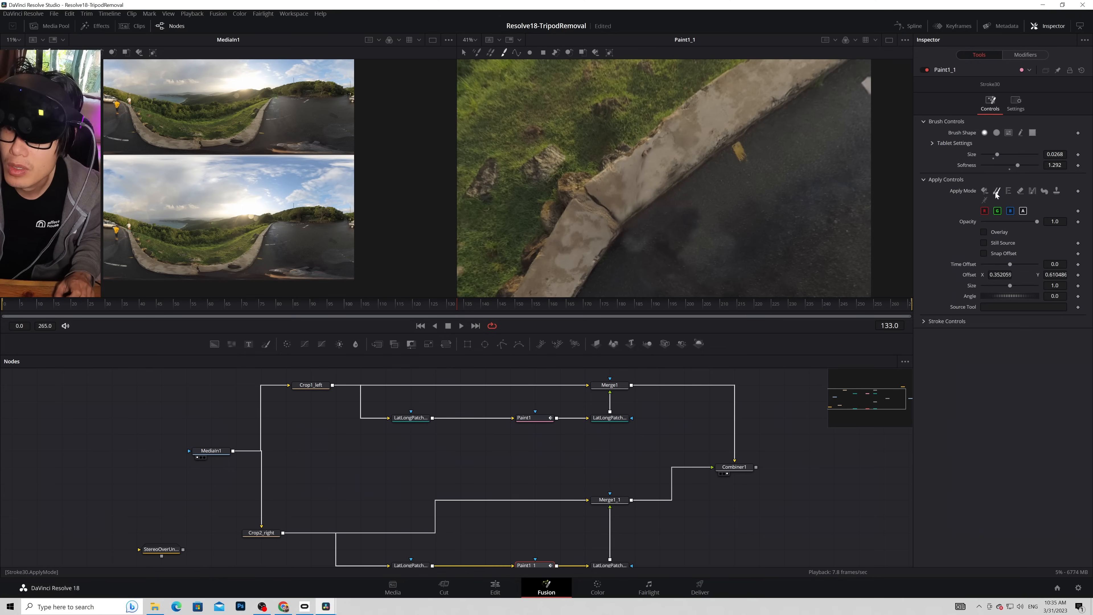
left_click(613, 186, "alt")
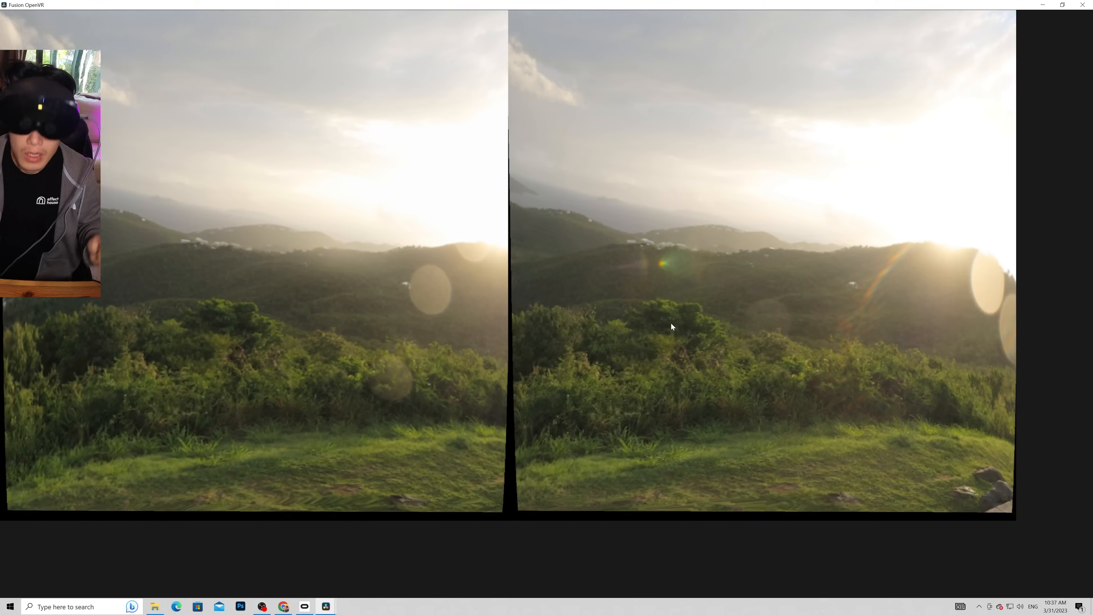
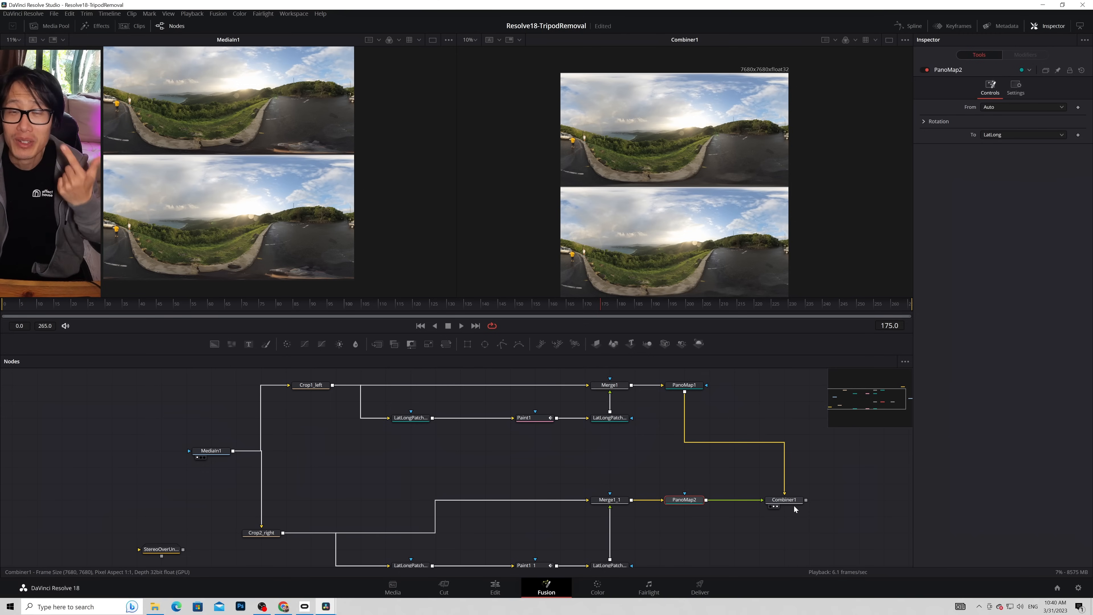
Step: Set PanoMap1's X rotation to 90 so the upper eye's panorama is turned toward the ground
left_click(674, 388)
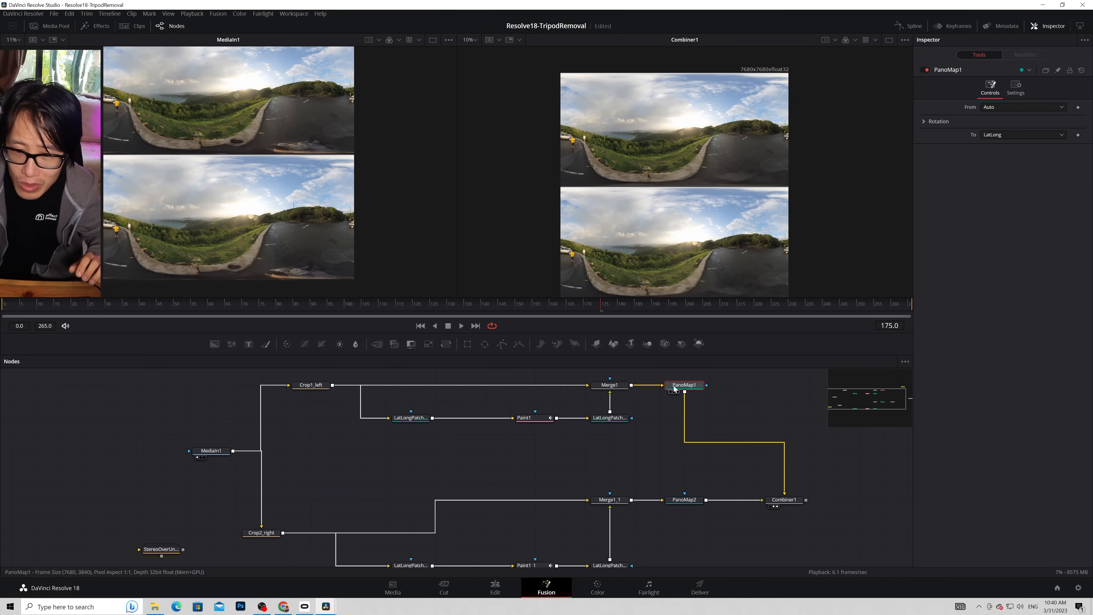
left_click(924, 122)
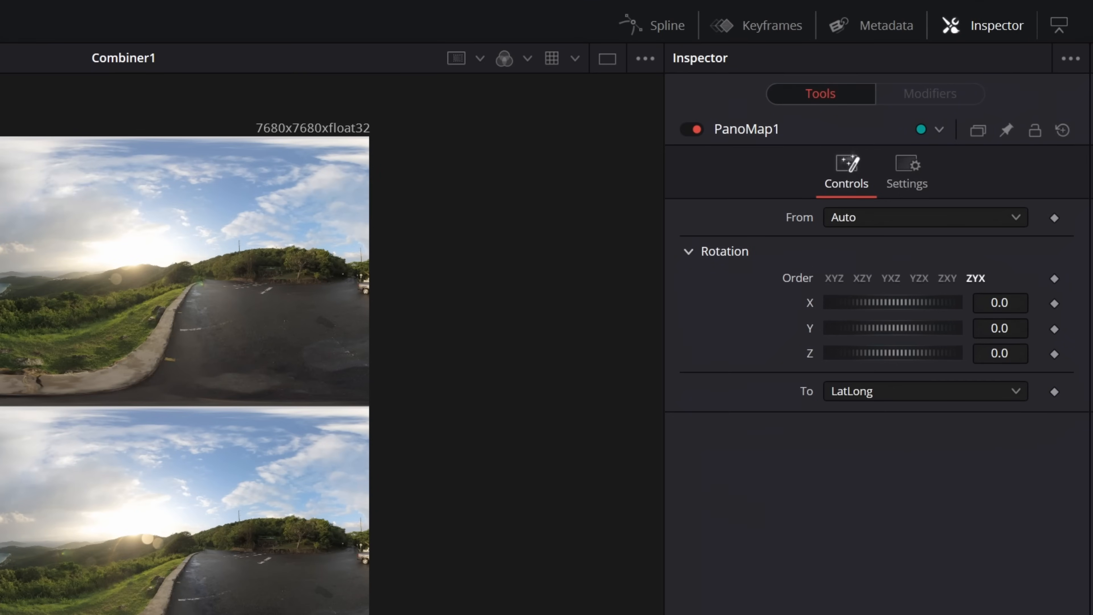
left_click(1060, 143)
key("BackSpace")
key("BackSpace")
type("90")
key("Tab")
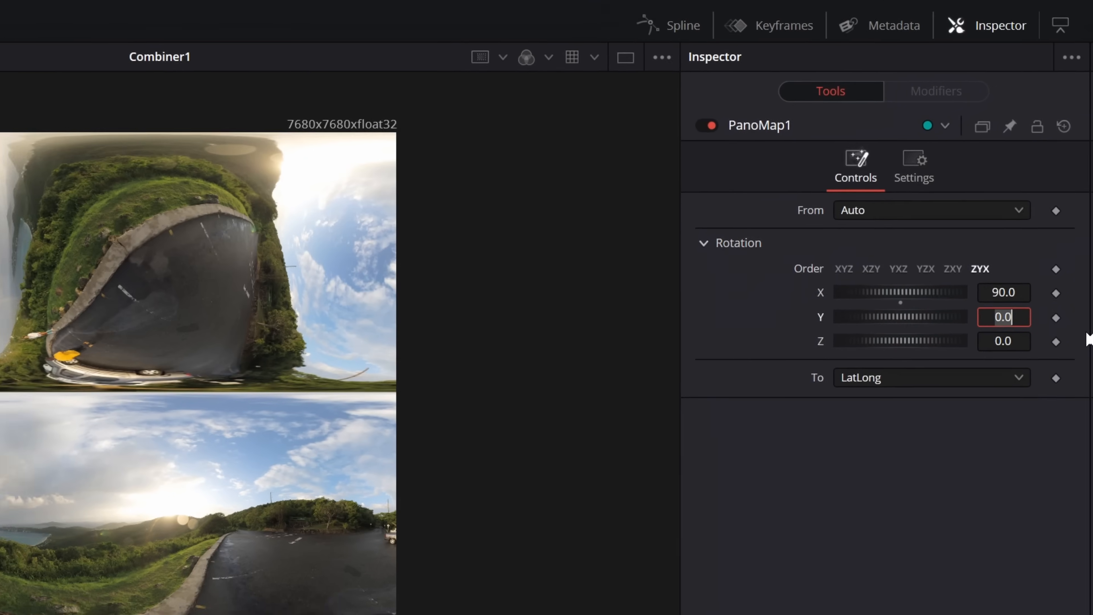
Step: Set PanoMap2's X rotation to 90 to match the other eye
left_click(685, 500)
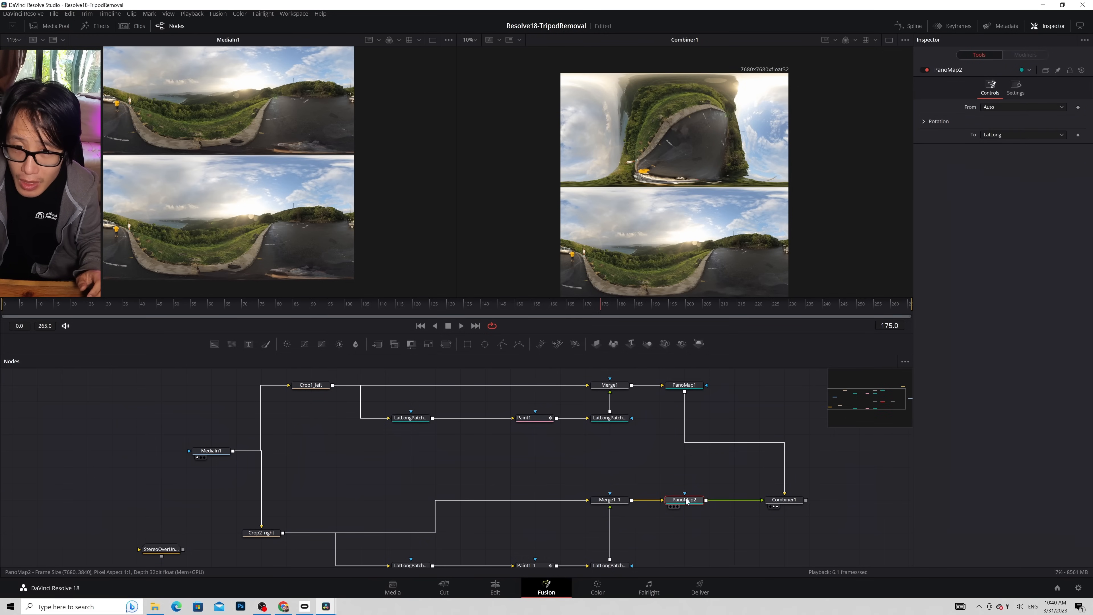
left_click(928, 122)
double_click(1055, 143)
type("90")
key("Tab")
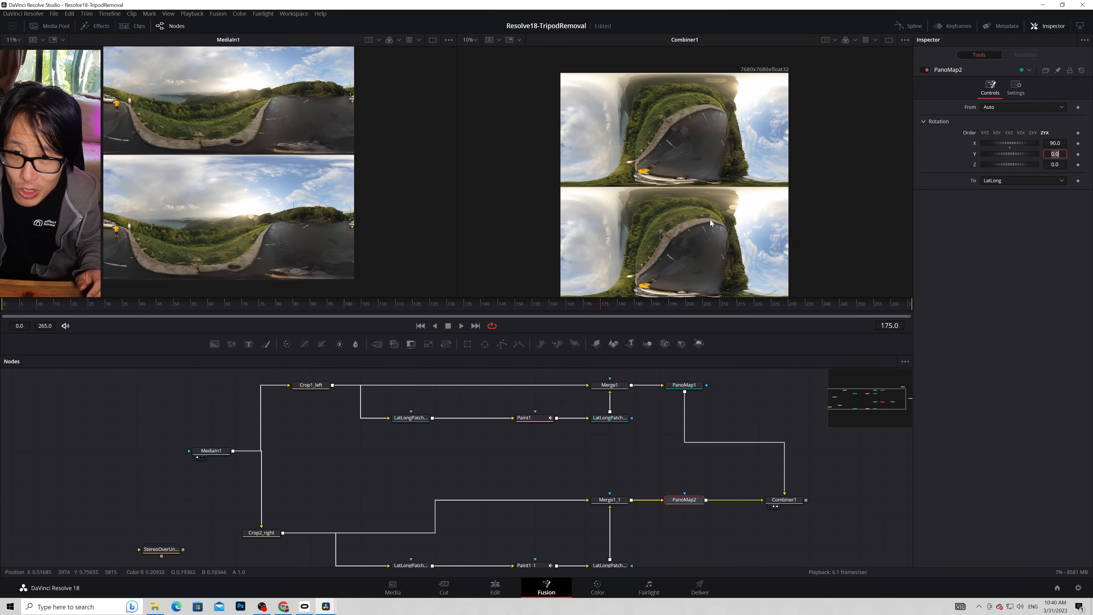
Step: Add an Anaglyph node after Combiner1
left_click(785, 503)
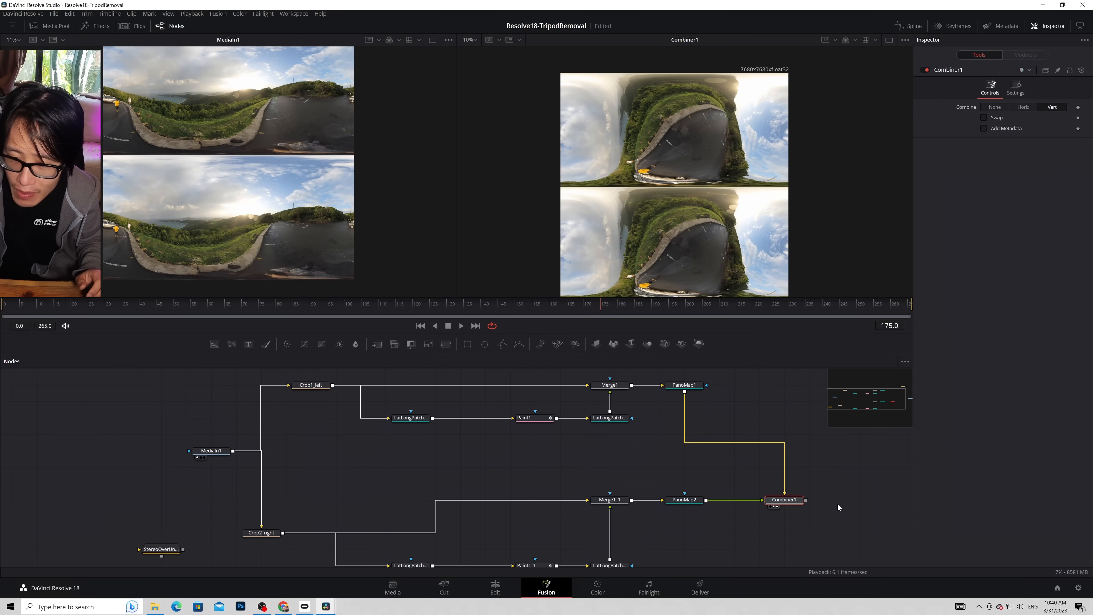
left_click_drag(837, 484, 676, 448)
left_click_drag(816, 432, 817, 465)
left_click(633, 468)
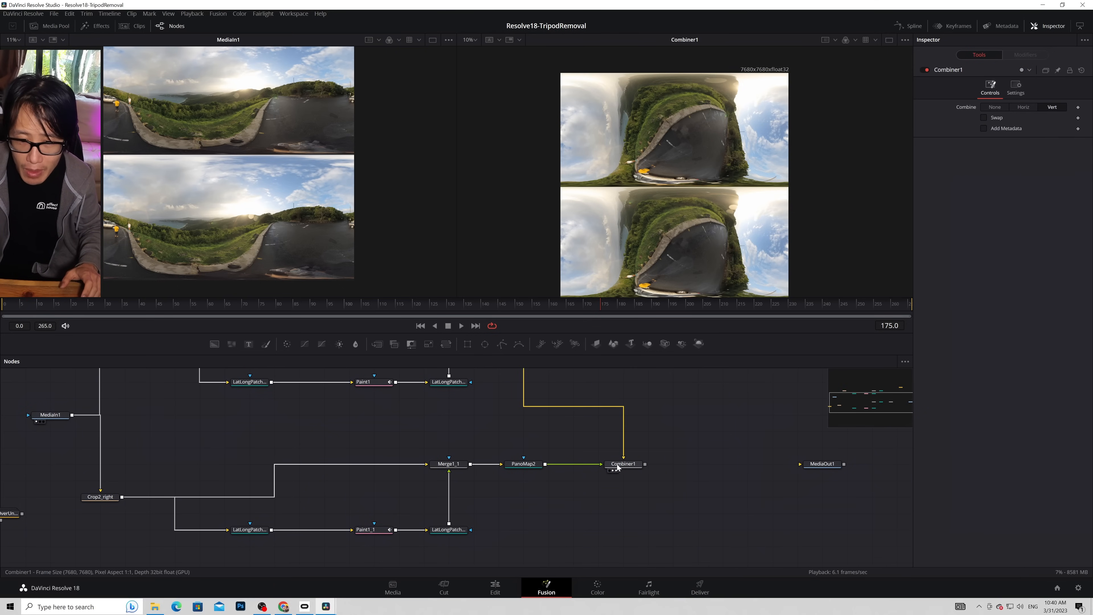
key("shift+space")
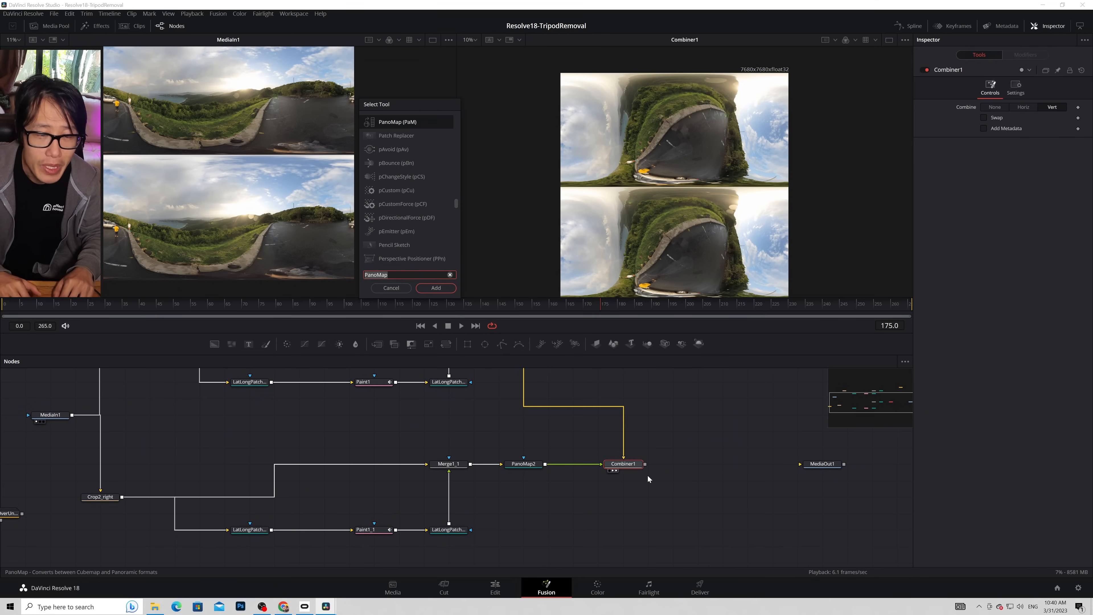
type("ana")
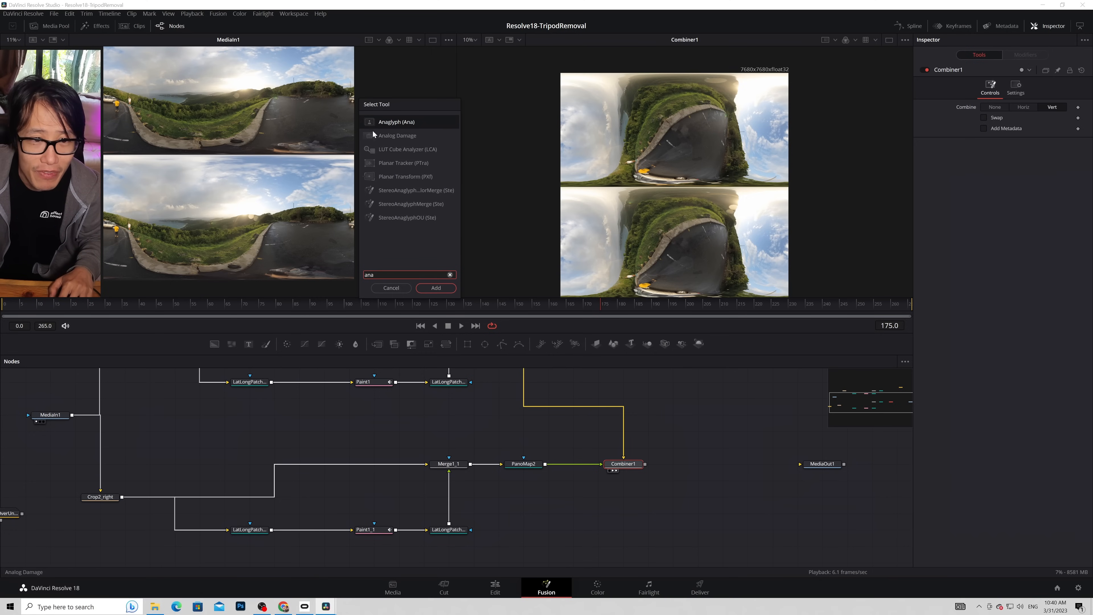
left_click(448, 288)
Step: Connect the Anaglyph node's output to MediaOut1 and display Anaglyph1 in the second viewer
left_click_drag(682, 471, 821, 466)
left_click(823, 469)
key("2")
left_click(728, 463)
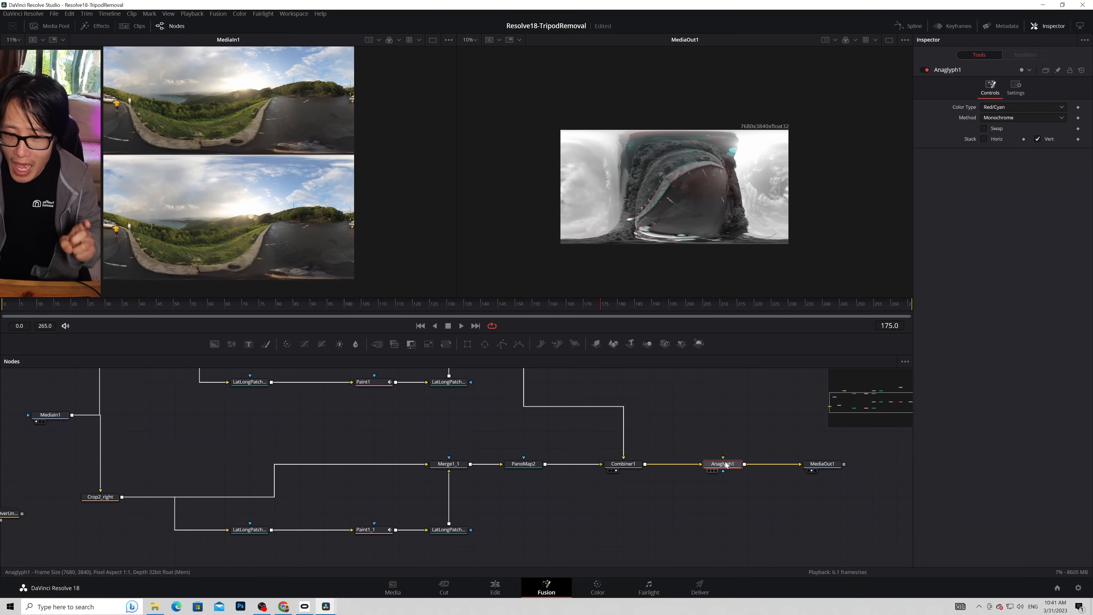
key("2")
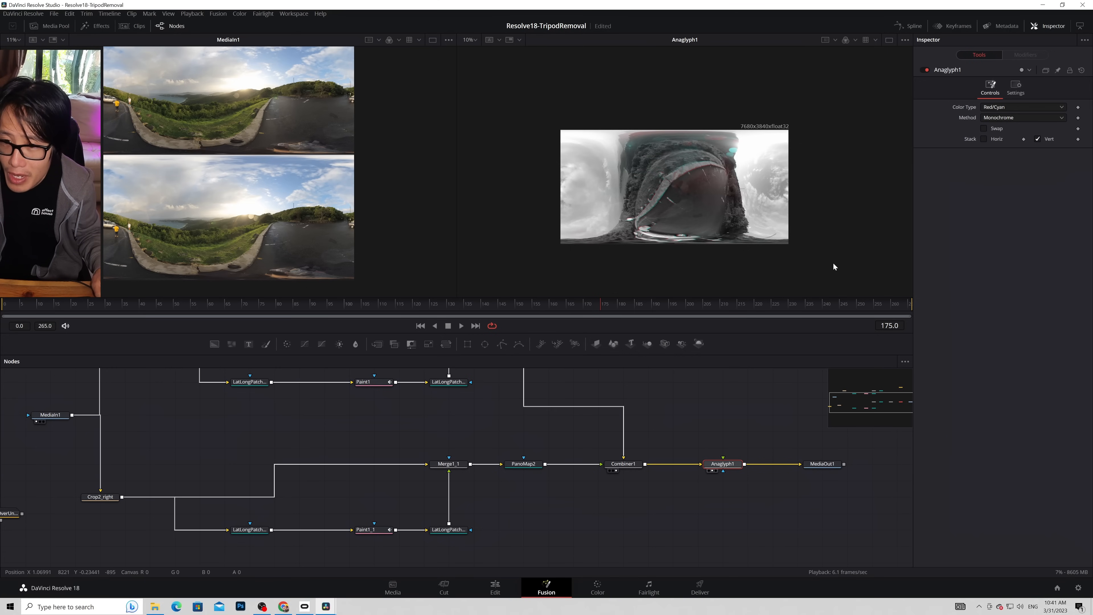
Step: Inspect the patched ground near the concrete wall in the anaglyph view and play the clip to check stereo depth
scroll(770, 210, "up", 2)
scroll(752, 197, "up", 3)
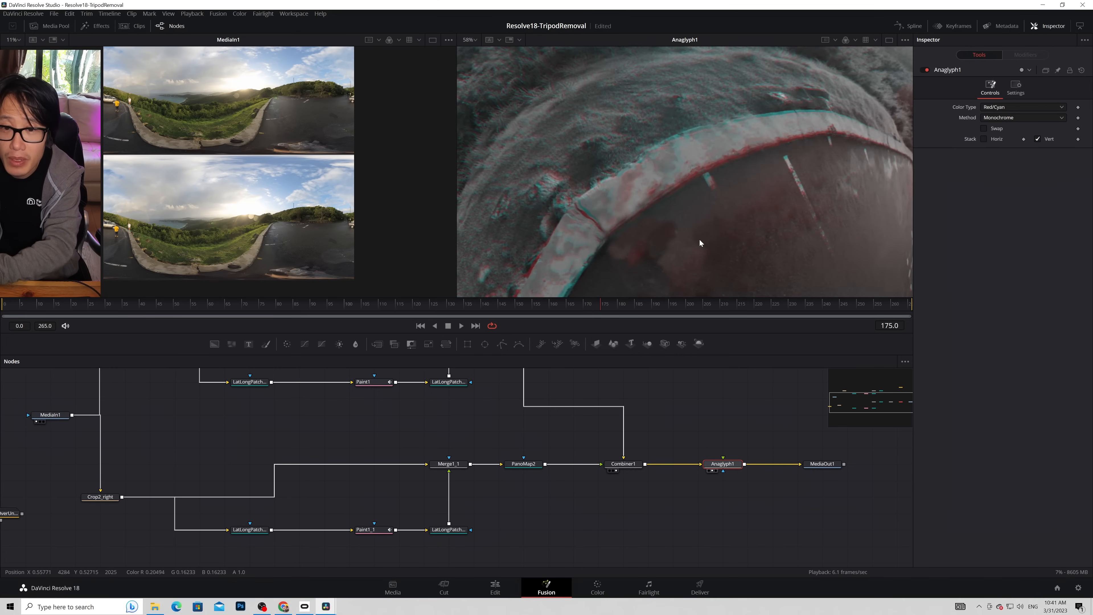
left_click_drag(714, 184, 713, 162)
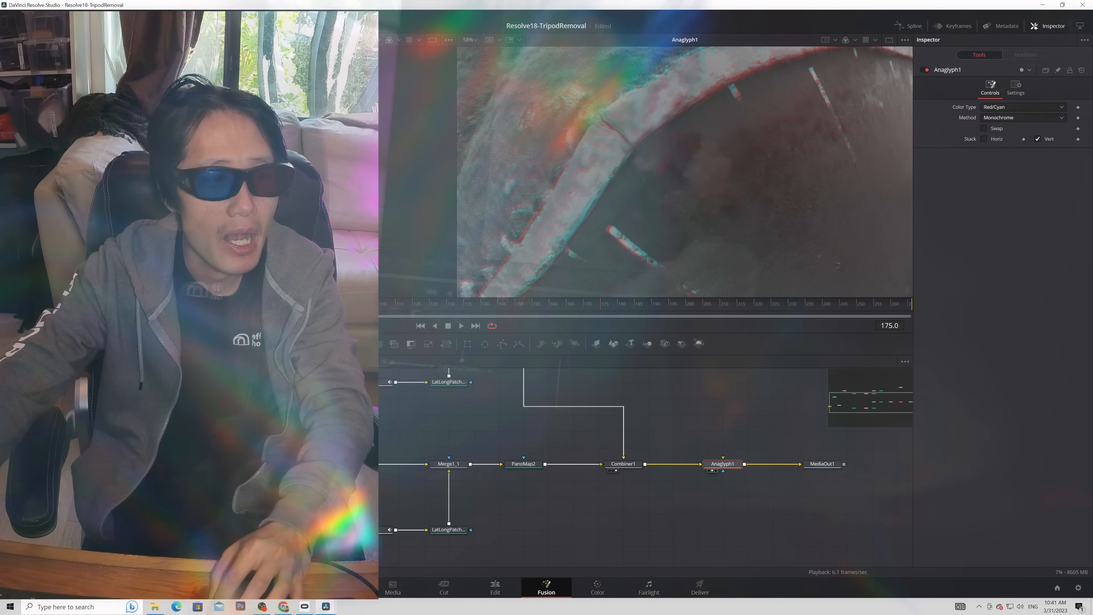
left_click(460, 325)
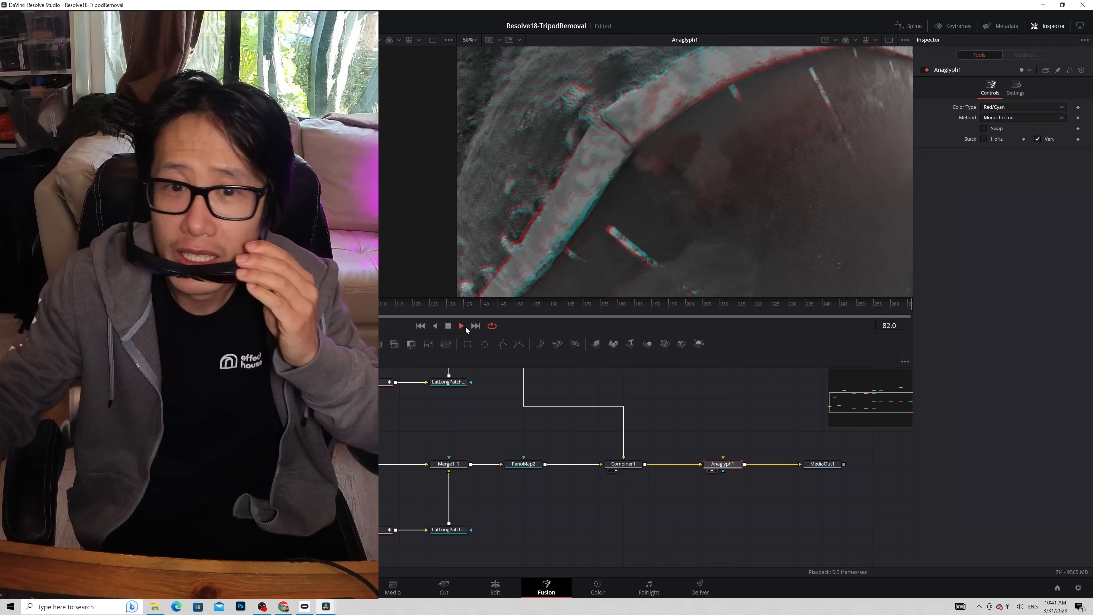
key("space")
Step: Set Anaglyph1's method to Half-color and play the clip again in this preview
left_click(1035, 118)
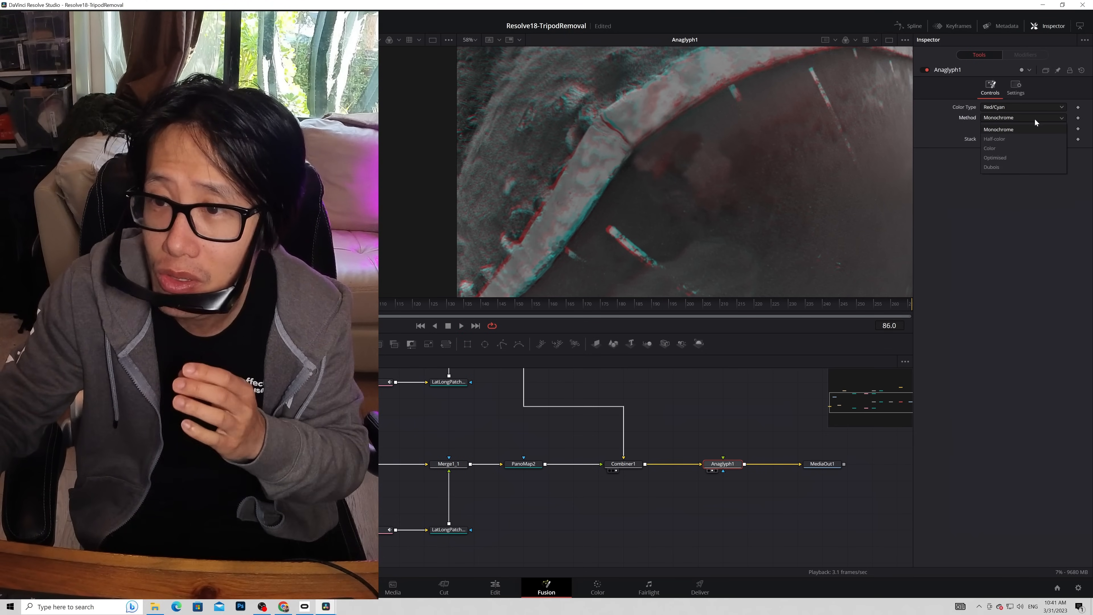
left_click(994, 138)
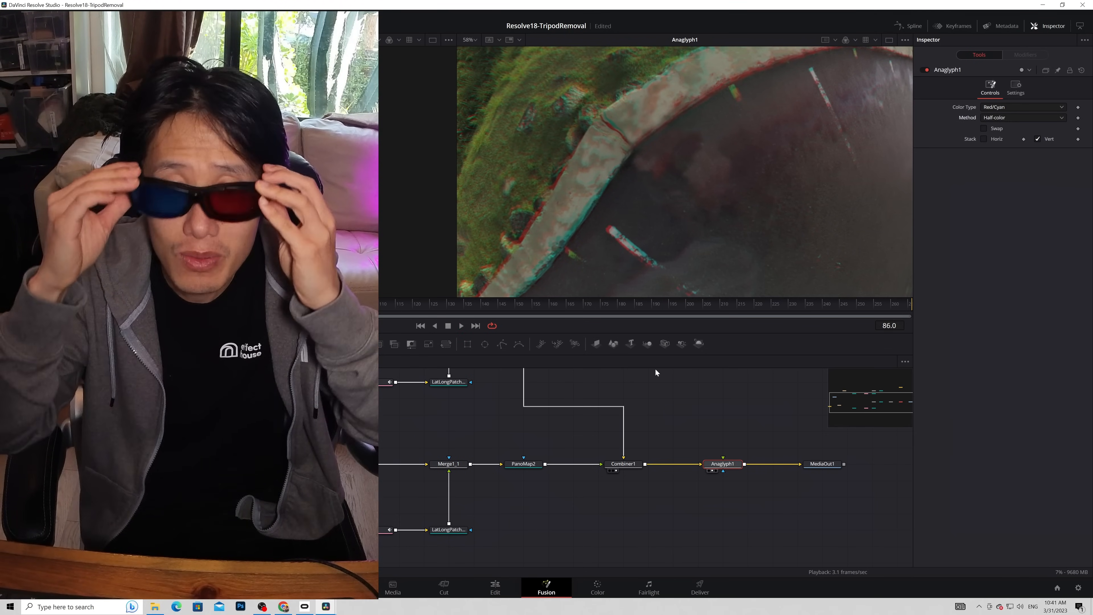
left_click(463, 326)
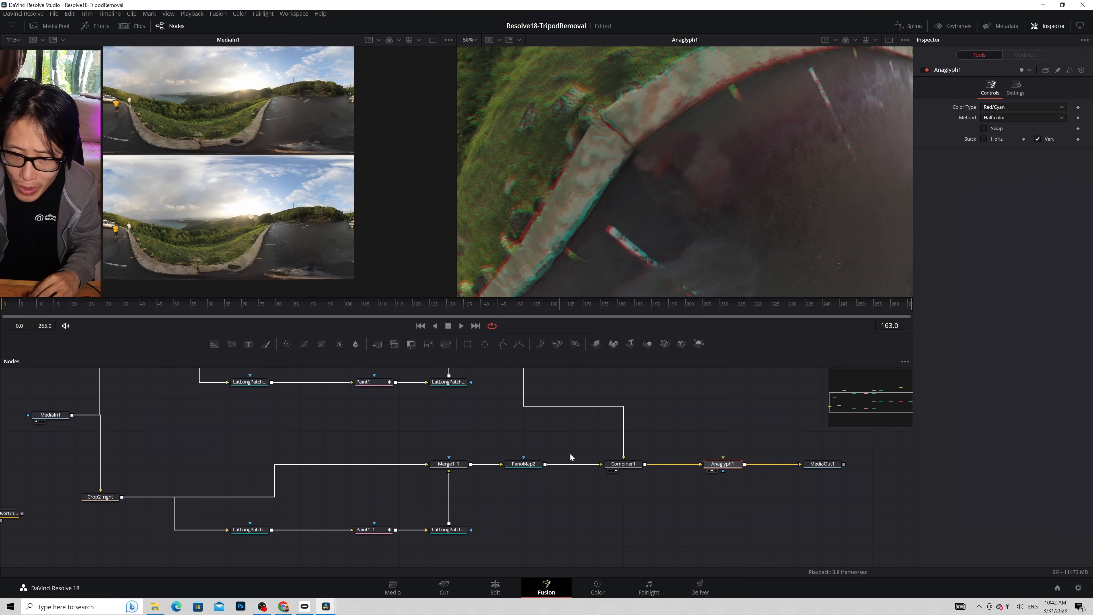
Step: Disable PanoMap1 and PanoMap2 to bypass the 90-degree rotation on both eyes
scroll(690, 489, "up", 2)
scroll(690, 491, "down", 1)
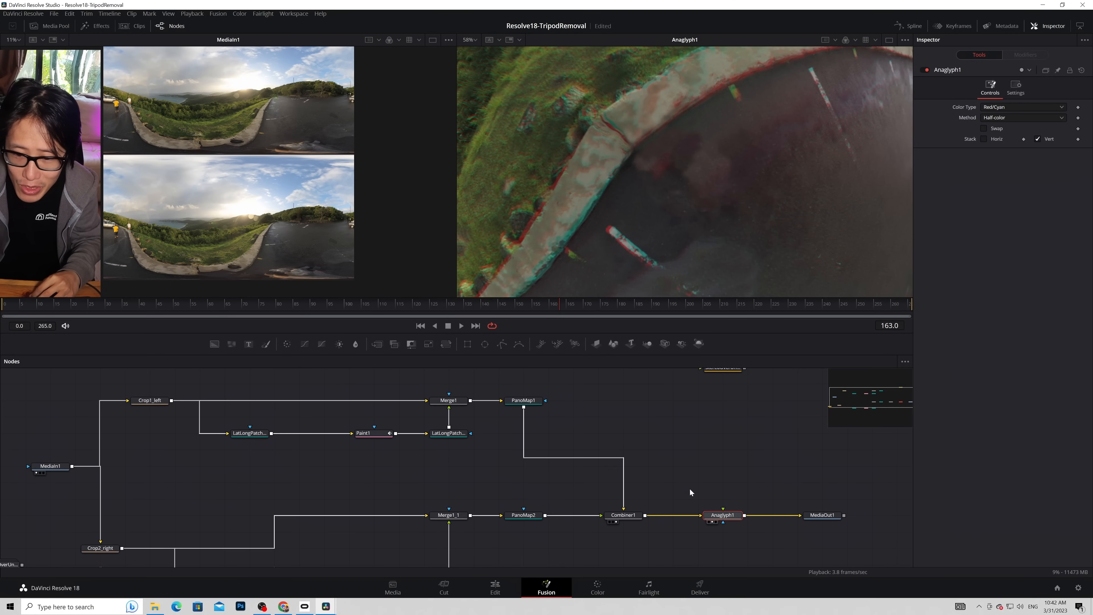
left_click(520, 400)
left_click(924, 70)
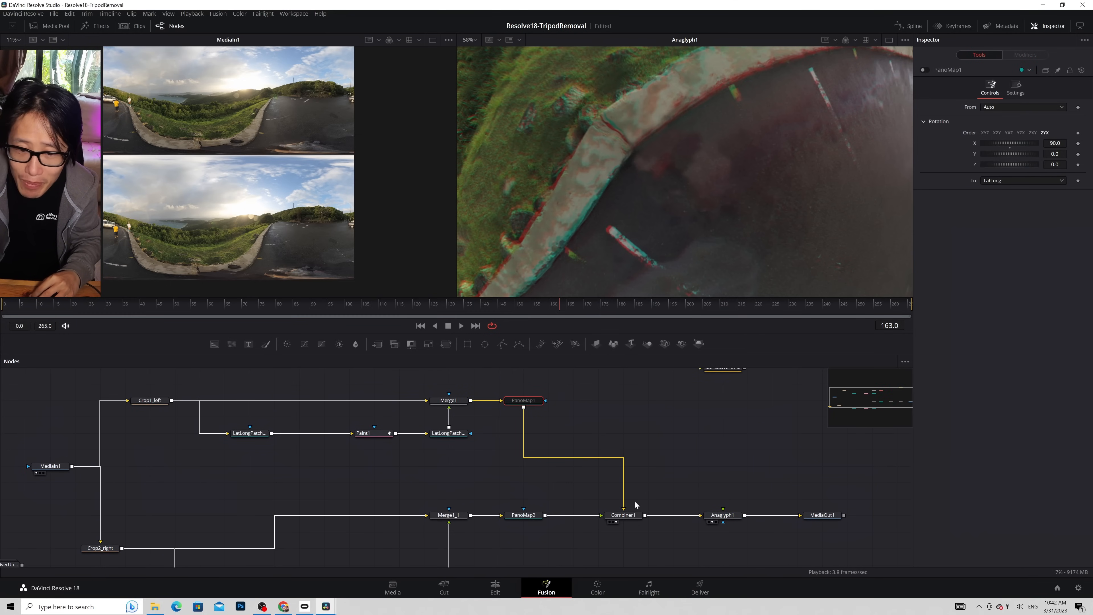
left_click(532, 517)
left_click(925, 70)
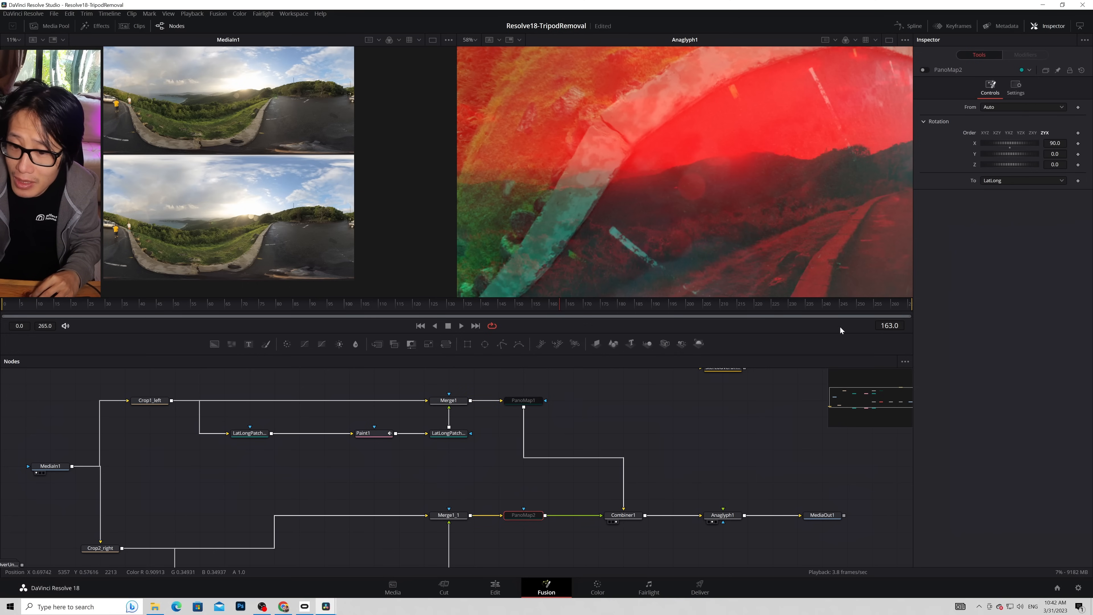
Step: Disable Anaglyph1 to pass the stacked over-under image through to MediaOut1
left_click(723, 514)
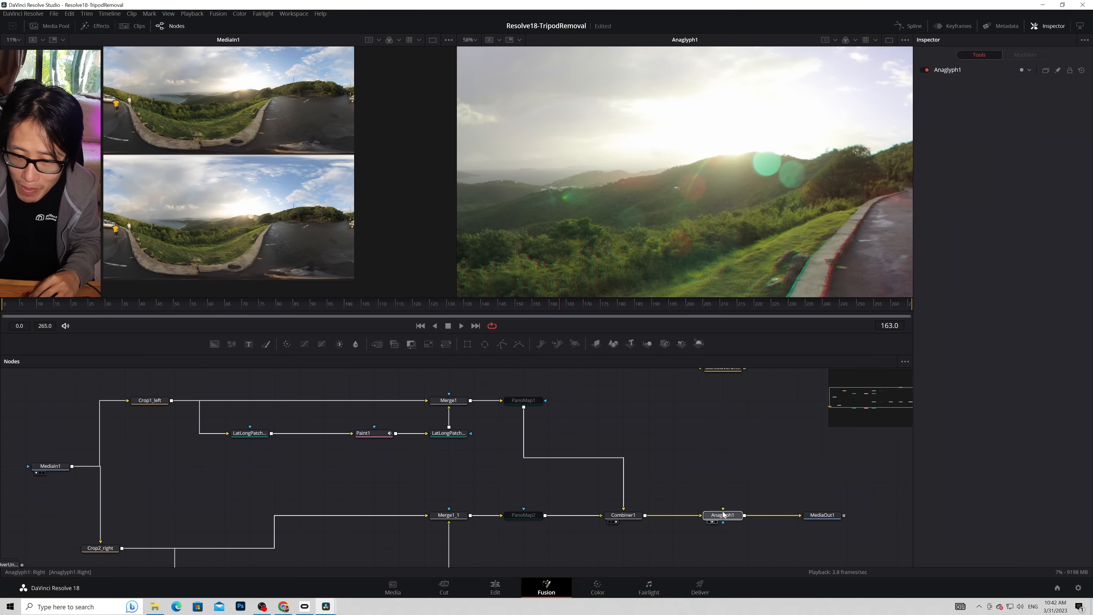
left_click(926, 70)
left_click(822, 515)
scroll(561, 510, "down", 1)
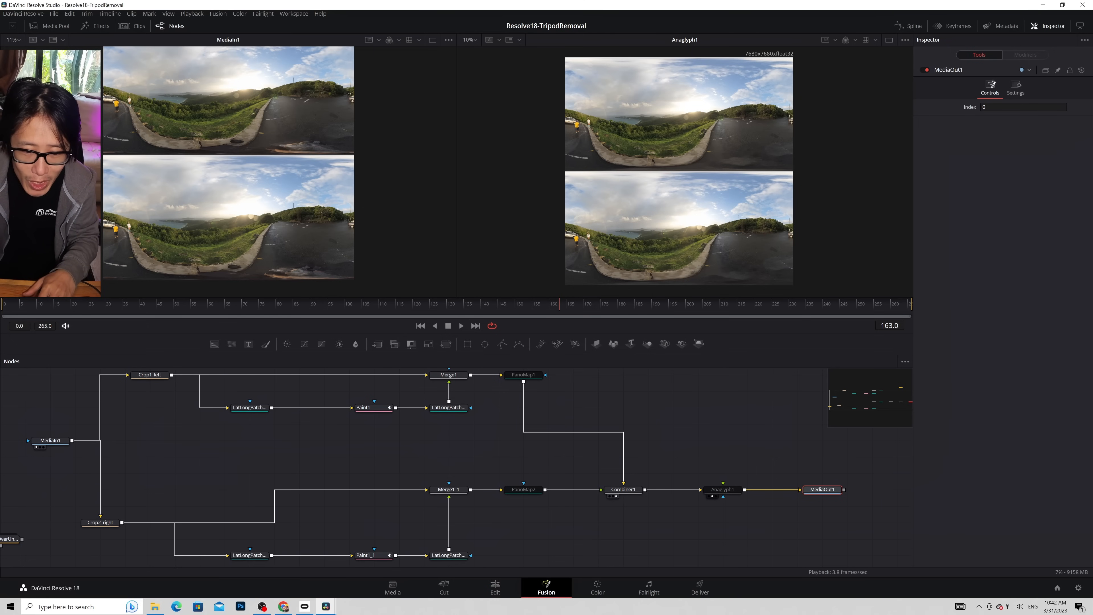
Step: On the Edit page, mark the full 3D360Cleanup clip as the in/out range and move the playhead to 01:00:03;27
left_click(495, 587)
left_click(376, 442)
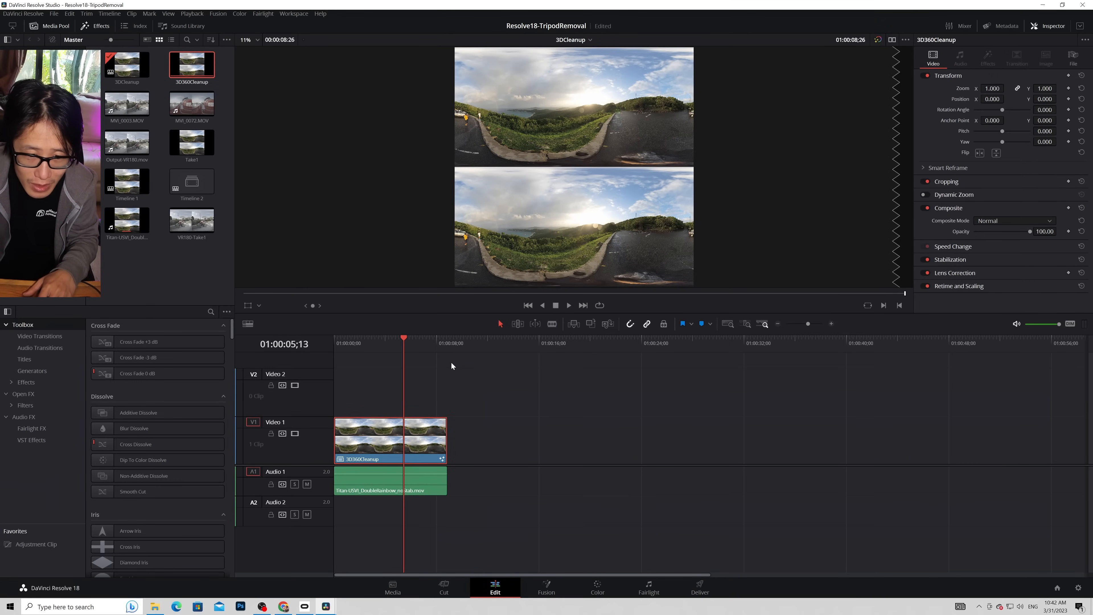
key("i")
key("o")
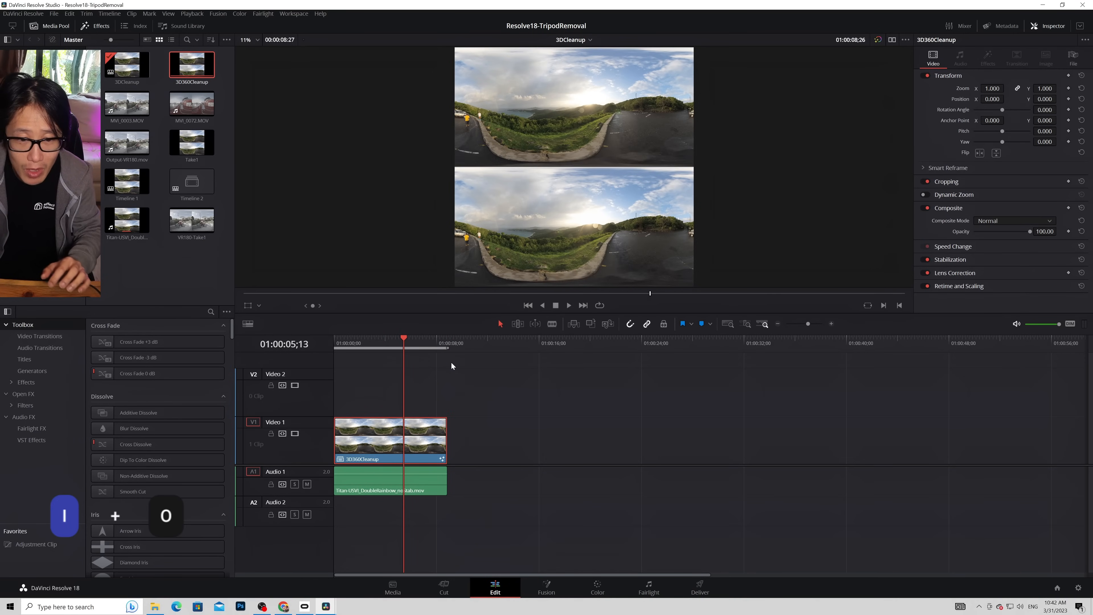
left_click(400, 338)
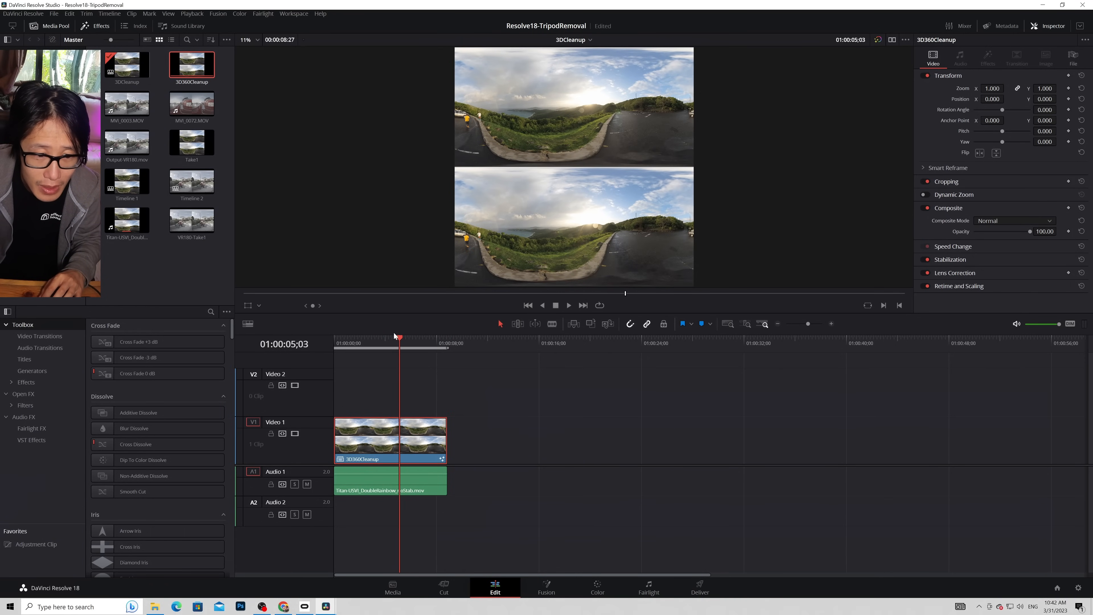
key("Home")
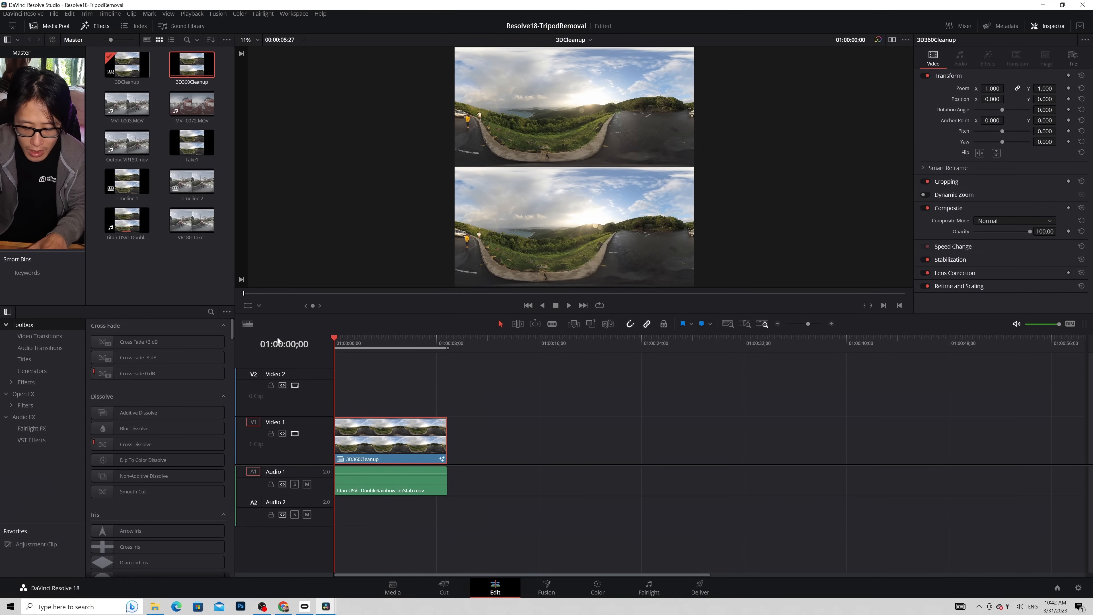
left_click(384, 340)
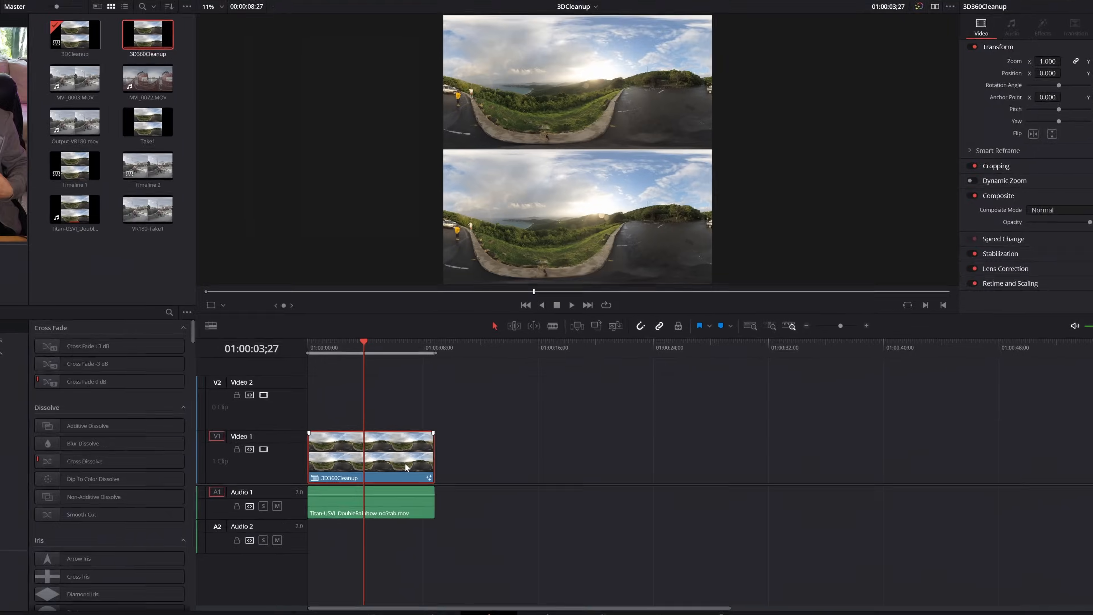
right_click(421, 447)
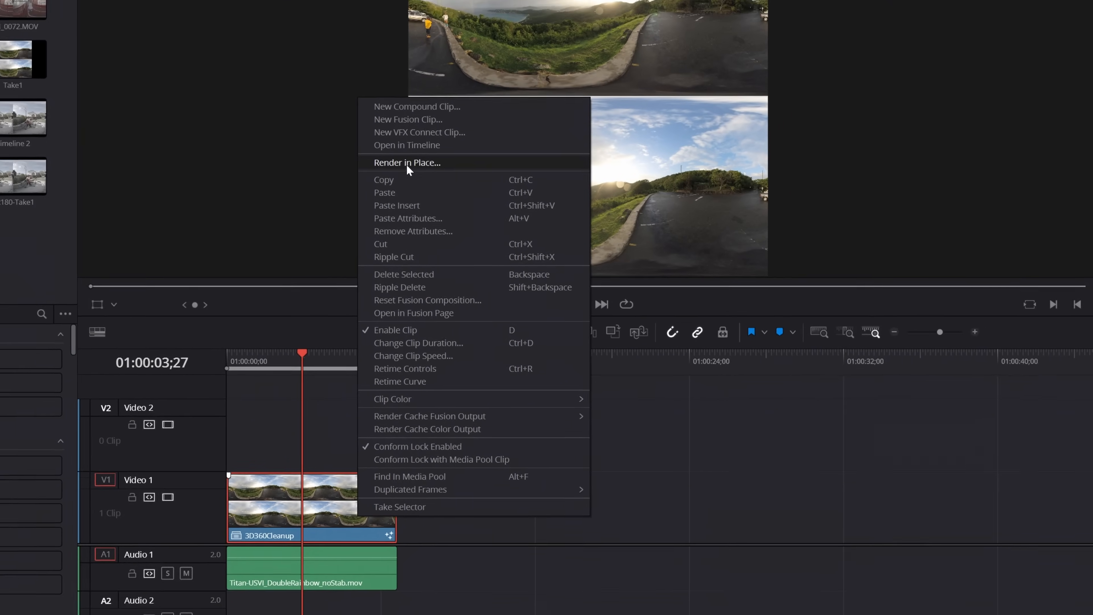
left_click(407, 164)
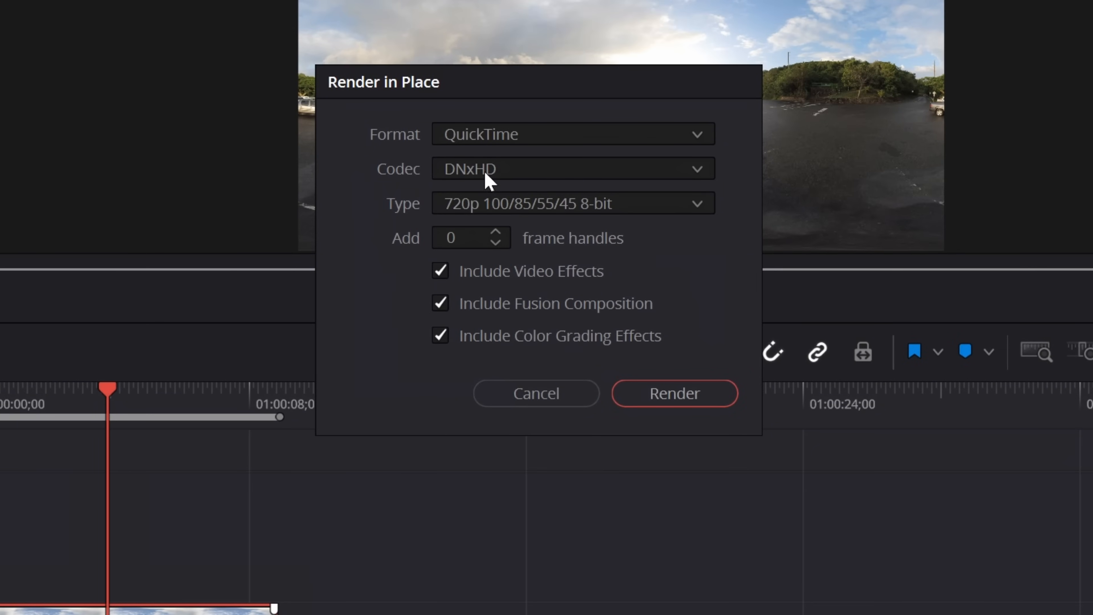
left_click(488, 172)
left_click(488, 185)
left_click(499, 203)
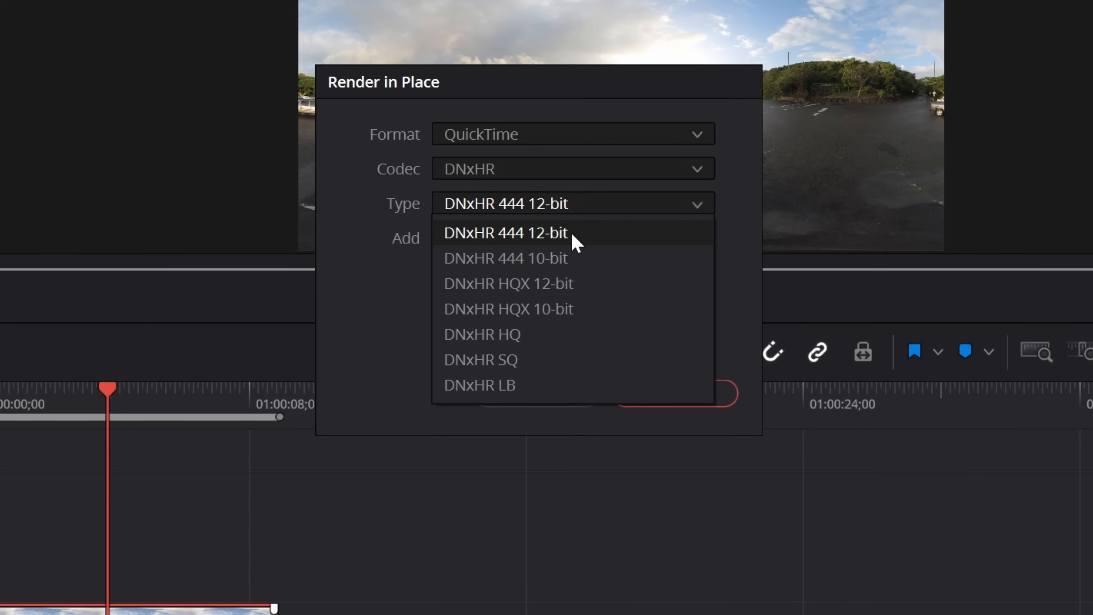
left_click(551, 235)
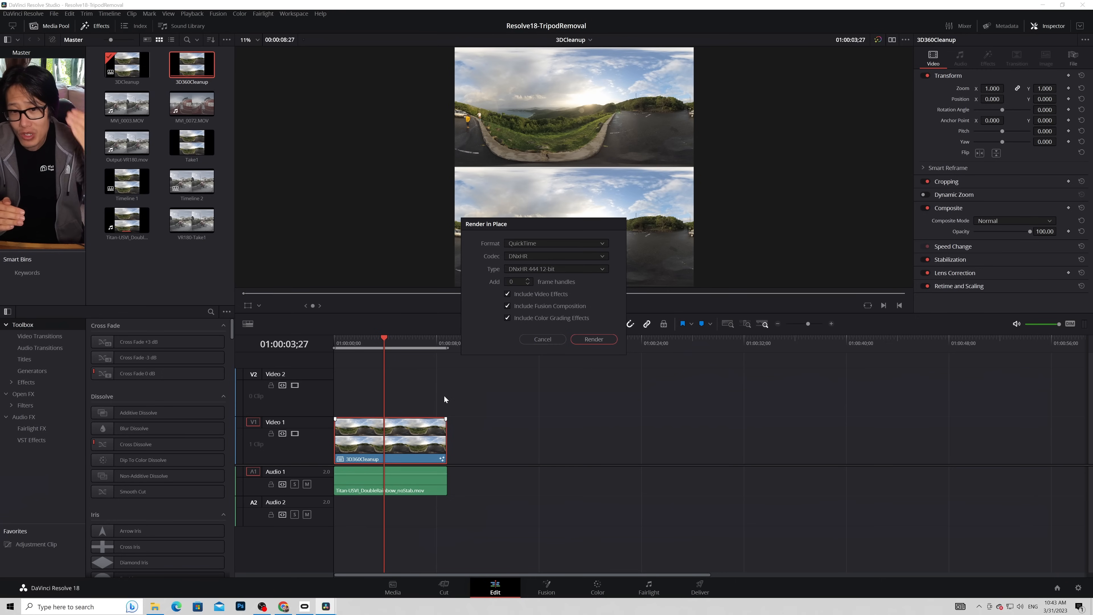
left_click(543, 340)
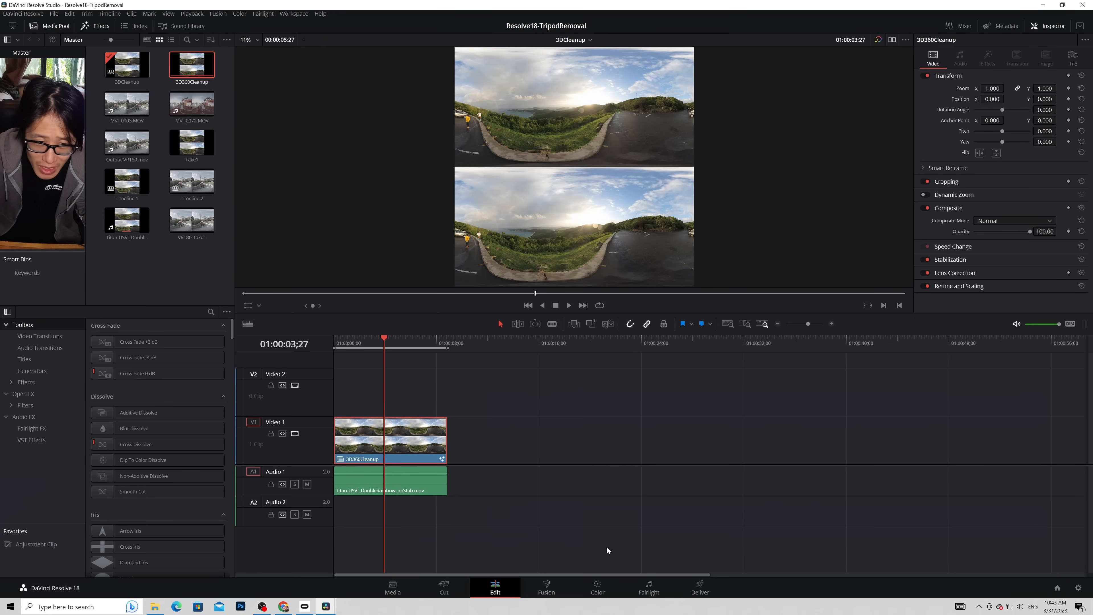
Step: On the Deliver page, set the export to QuickTime with the DNxHR codec and type DNxHR HQX 10-bit
left_click(696, 587)
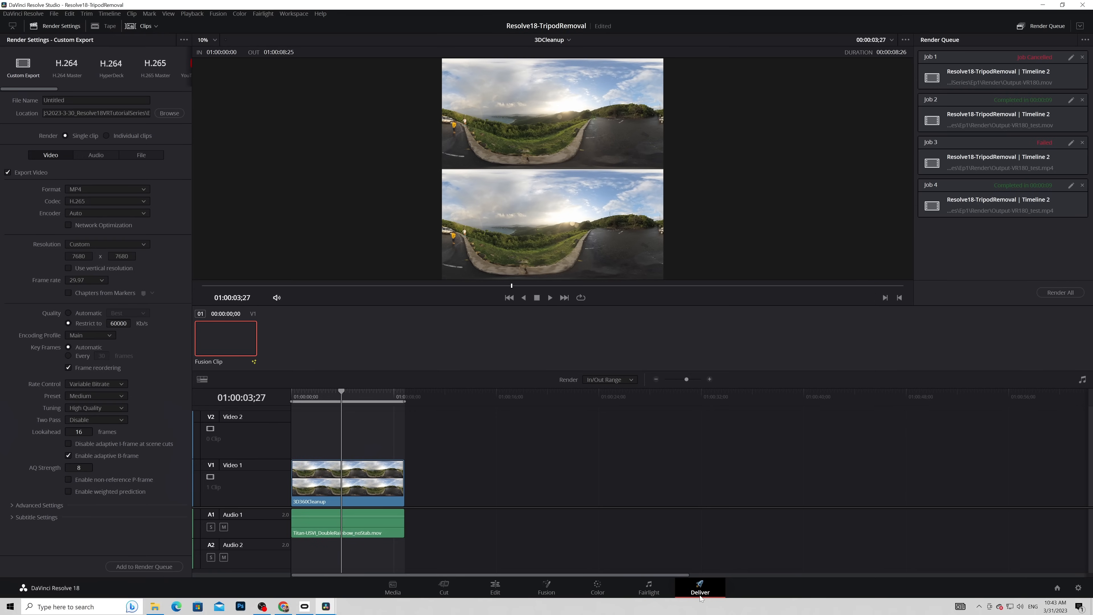
left_click(87, 189)
scroll(89, 259, "down", 1)
left_click(84, 276)
left_click(84, 203)
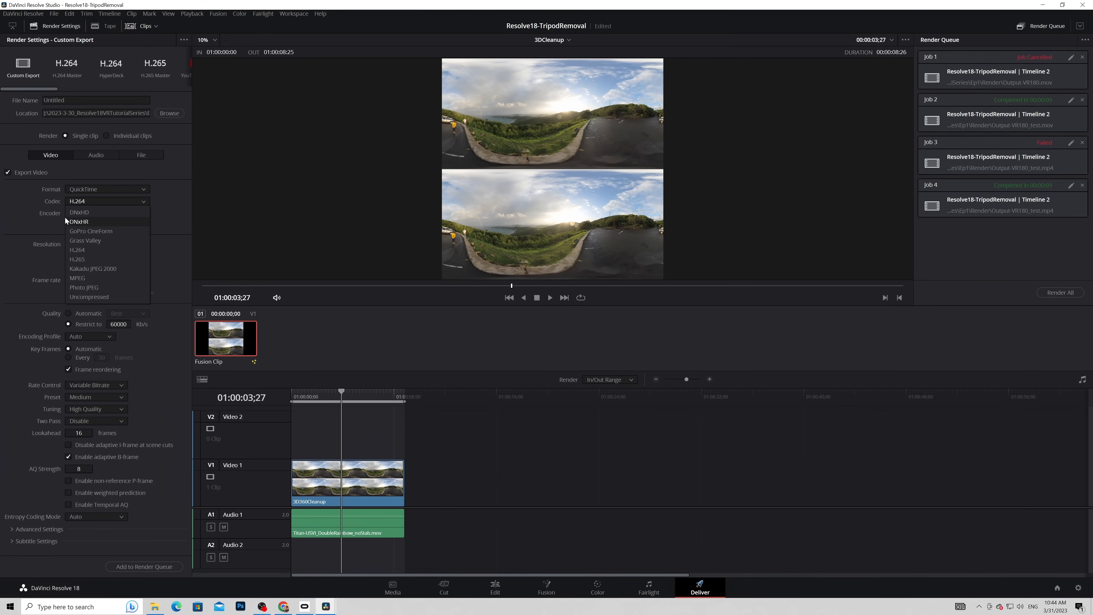
left_click(86, 221)
left_click(88, 213)
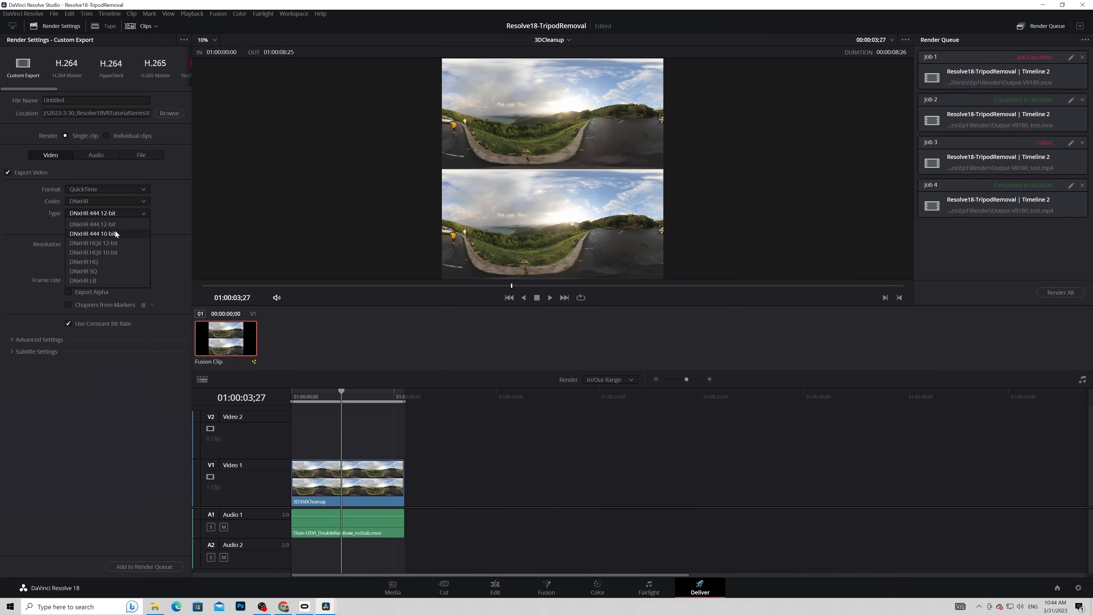
left_click(92, 253)
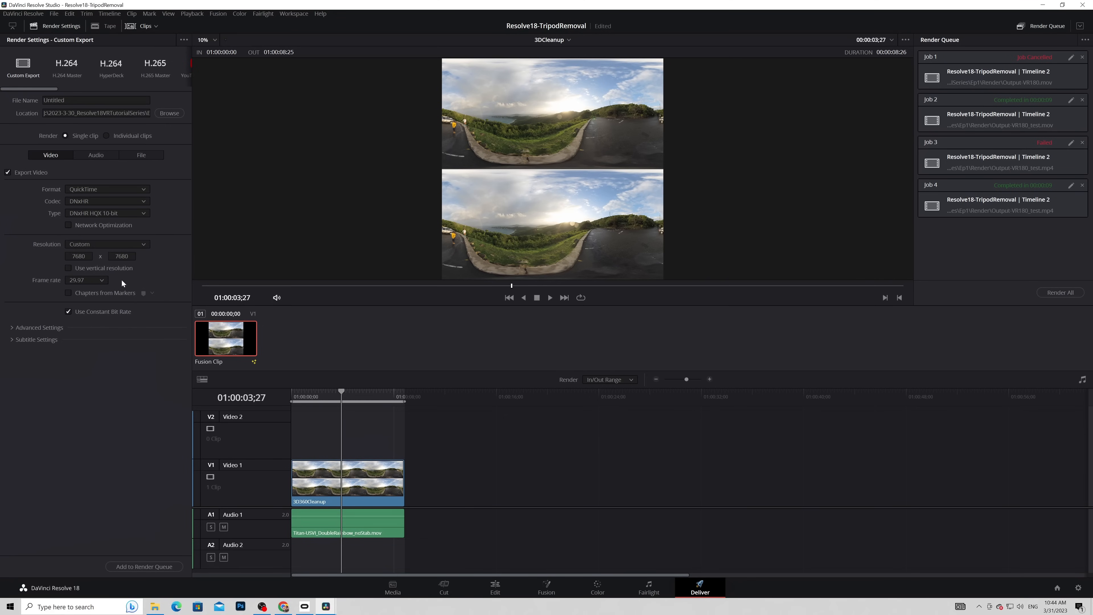
Step: Review the advanced export settings and add the 3DCleanup timeline to the render queue
left_click(15, 329)
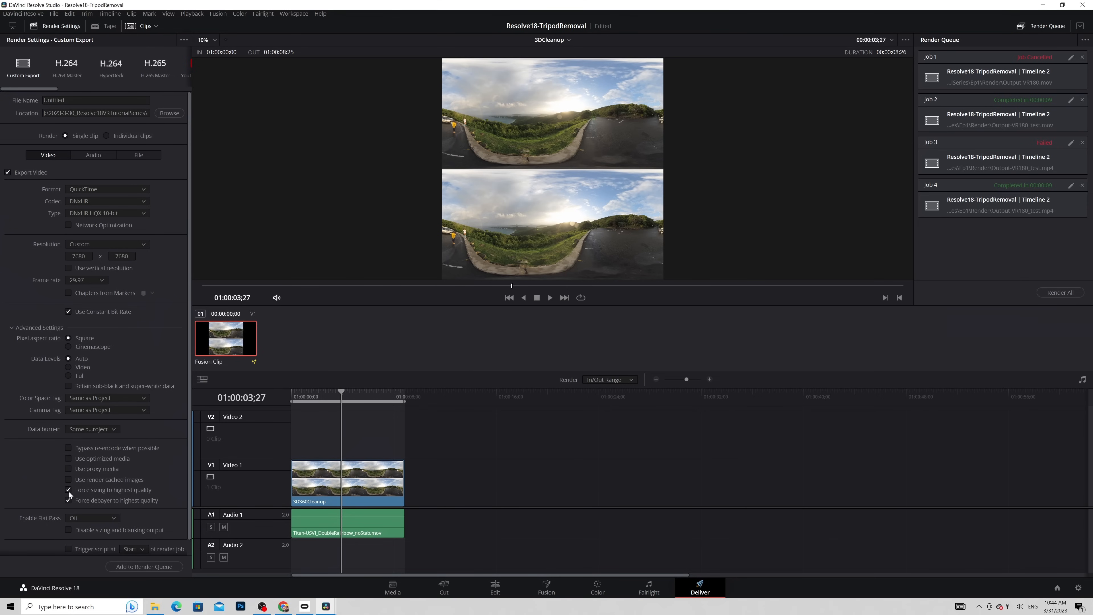
scroll(168, 477, "down", 1)
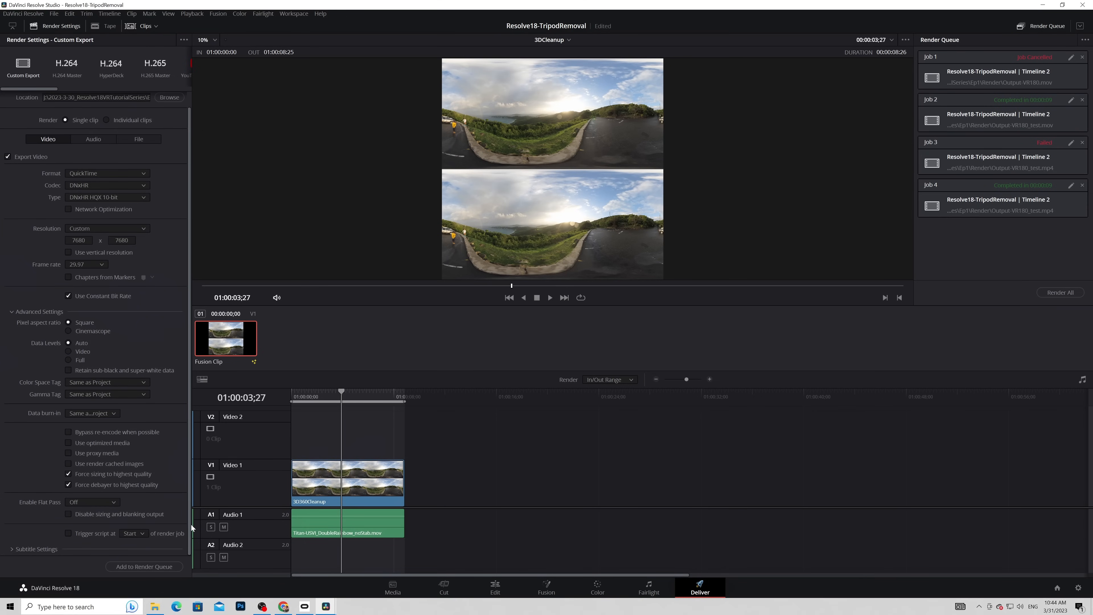
left_click(135, 565)
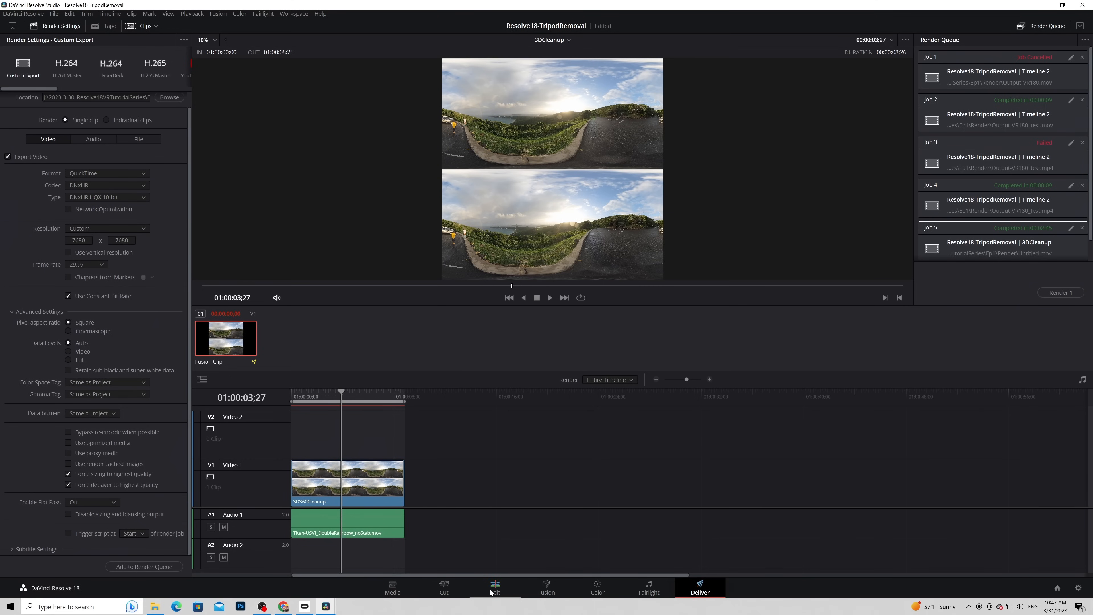
Step: Return to the Edit page and bring the rendered 3DCleanup-V1.mov from File Explorer onto Video 2 above the 3D360Cleanup clip
left_click(491, 593)
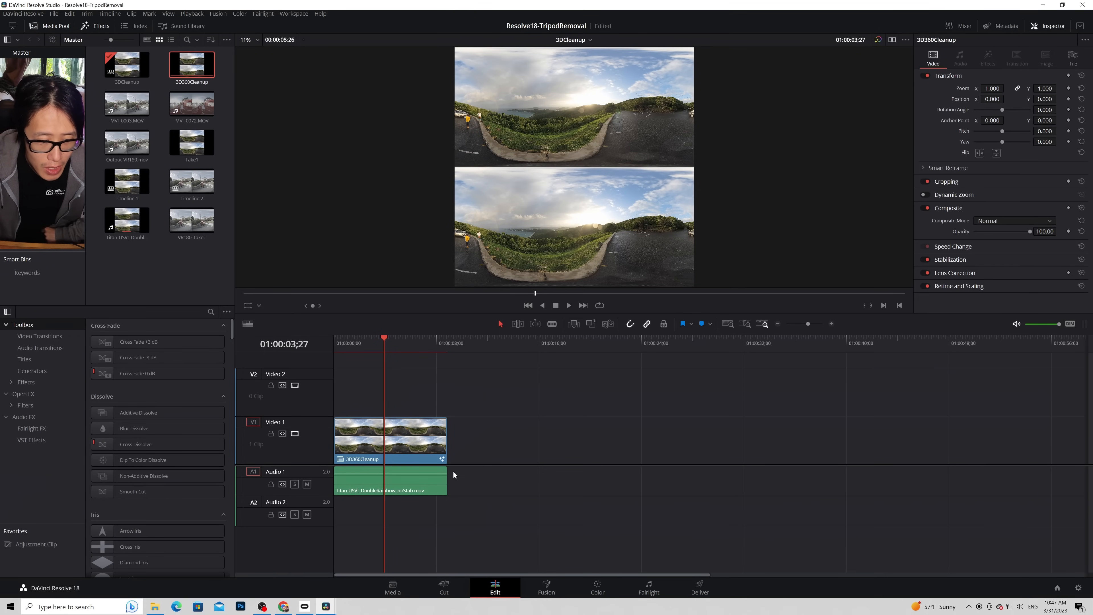
left_click(155, 607)
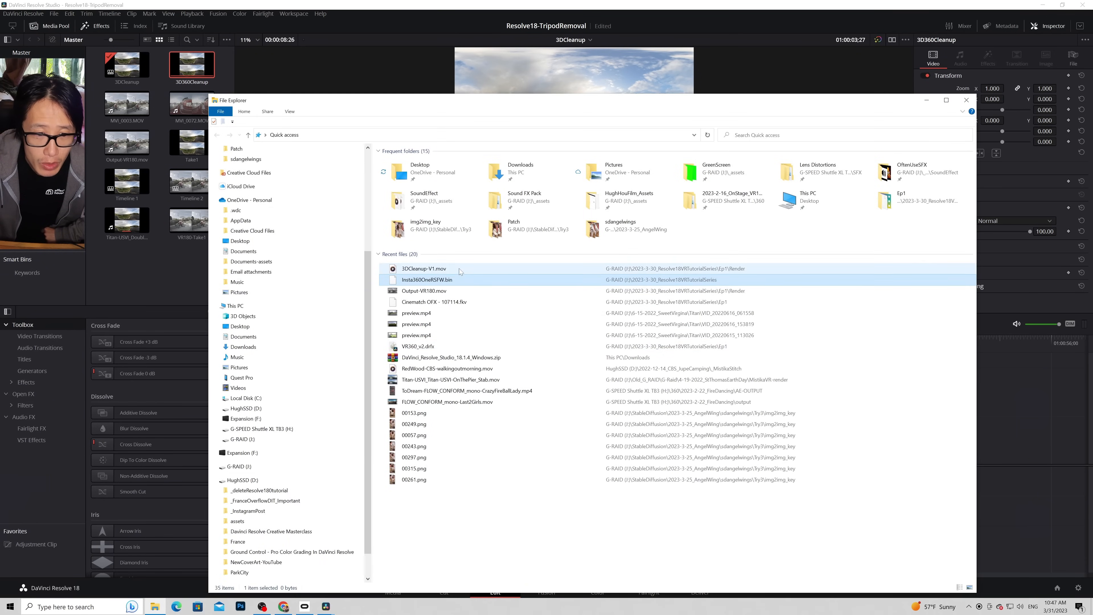
left_click(435, 269)
right_click(435, 270)
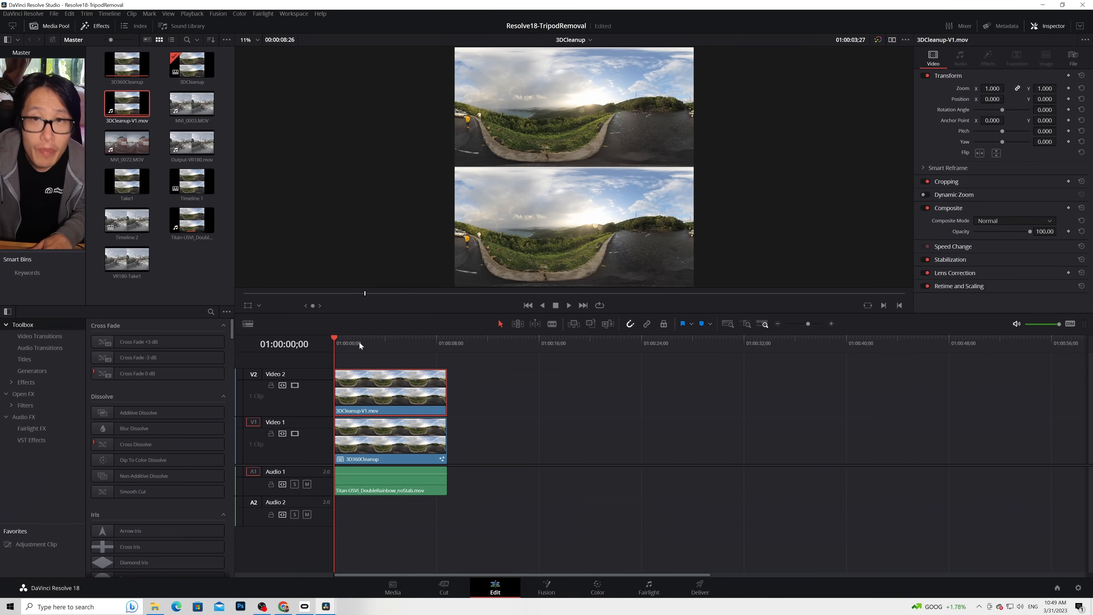
Step: Move the playhead to 01:00:03;04 and disable the 3D360Cleanup clip on Video 1
left_click(374, 354)
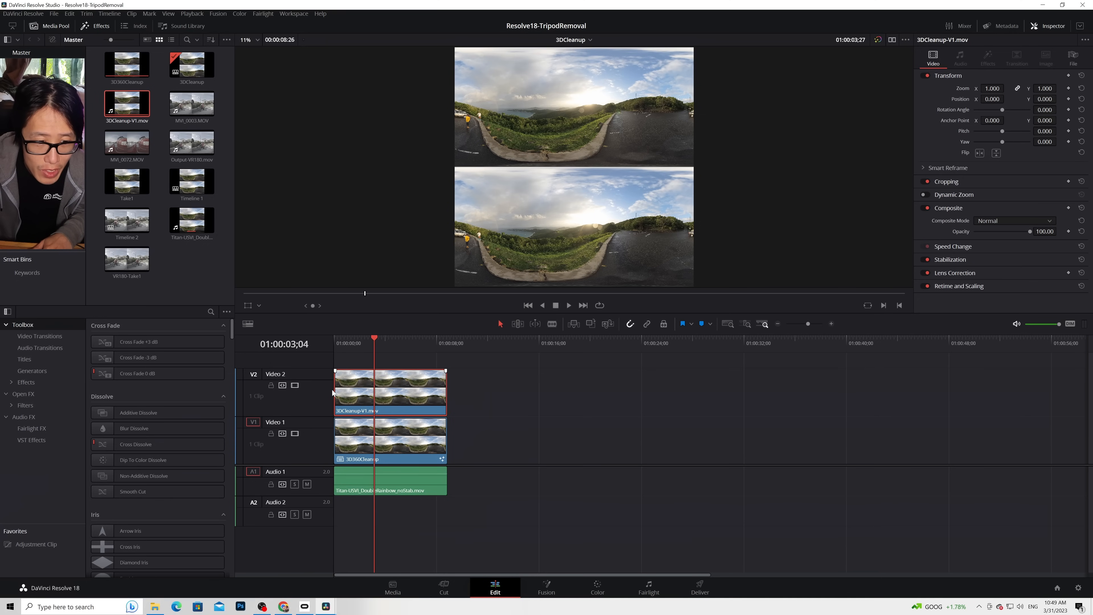
left_click(384, 438)
right_click(426, 439)
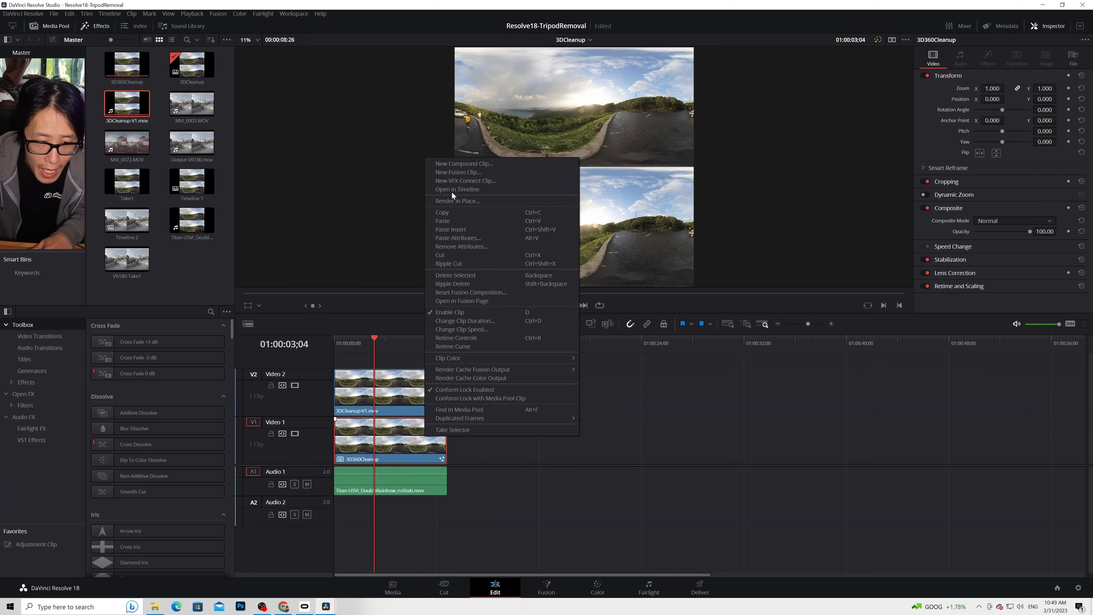
left_click(430, 430)
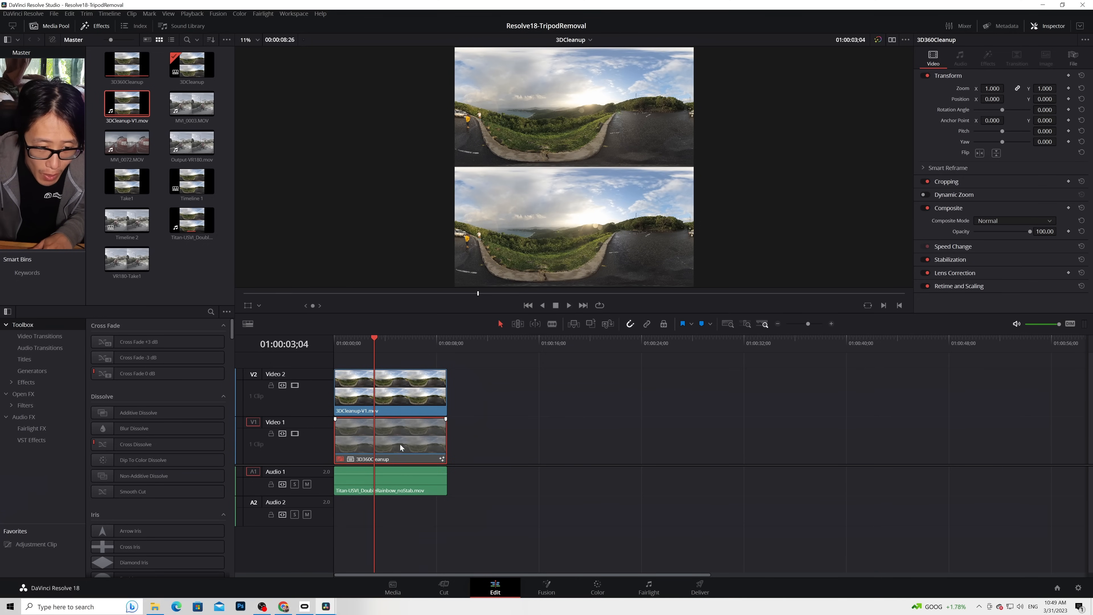
Step: Play the rendered 3DCleanup-V1.mov clip on Video 2 from near its start to check the playback
left_click(406, 401)
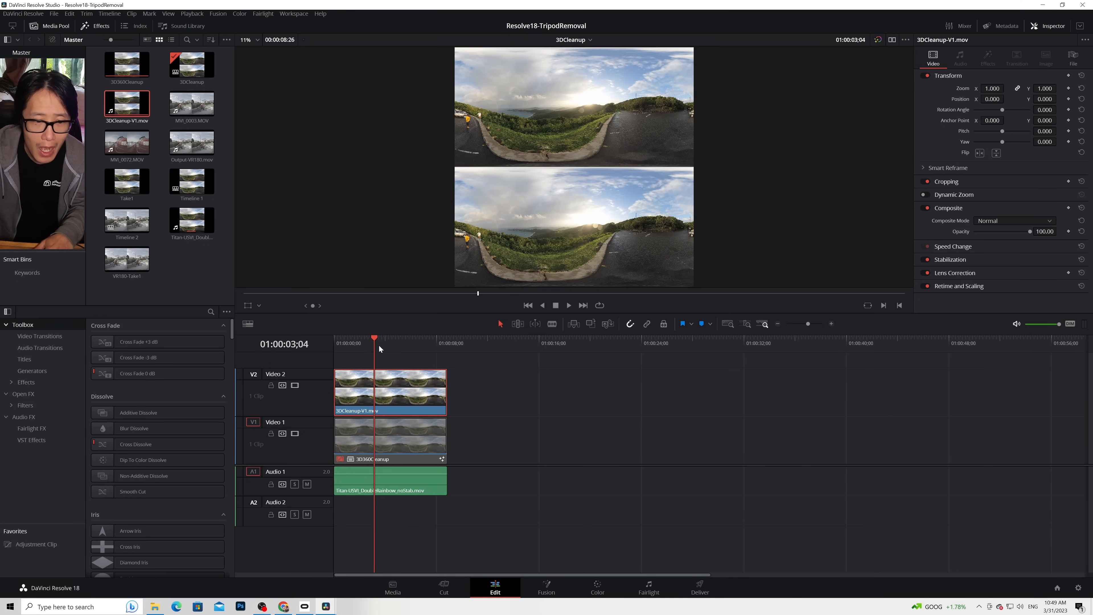
left_click_drag(367, 343, 345, 343)
key("space")
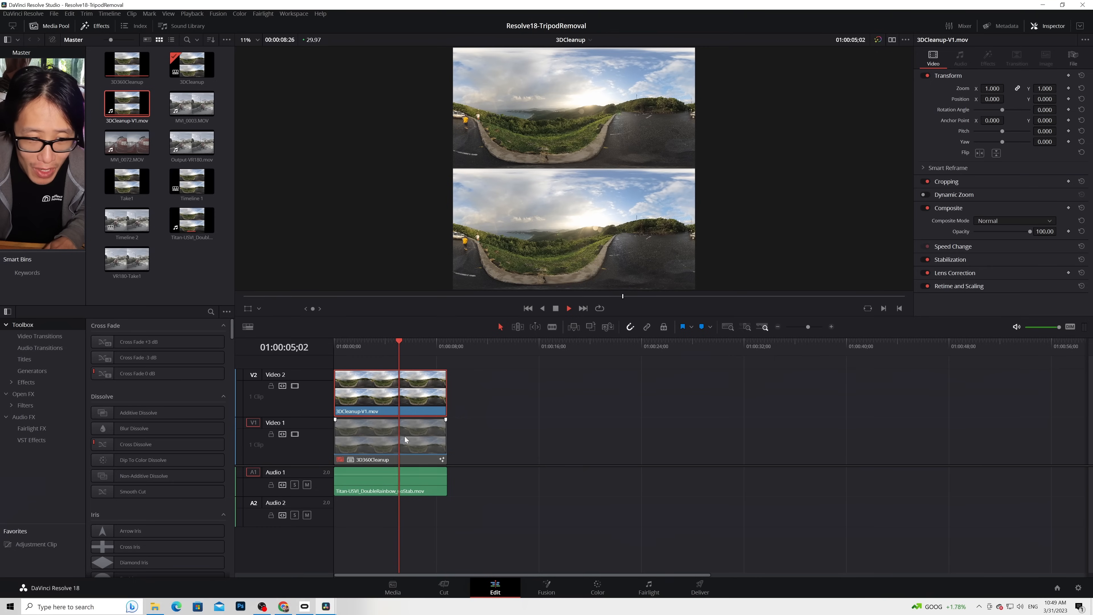
key("space")
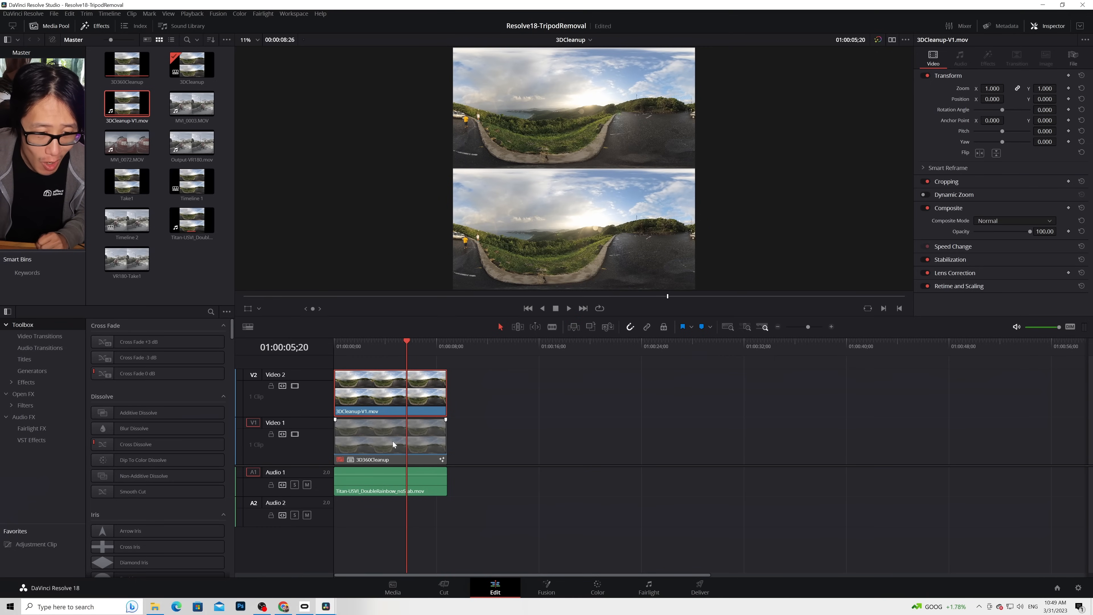
Step: Open the 3D360Cleanup clip in Fusion and examine the node tree, including the paint nodes for both eyes
left_click(379, 442)
key("shift+5")
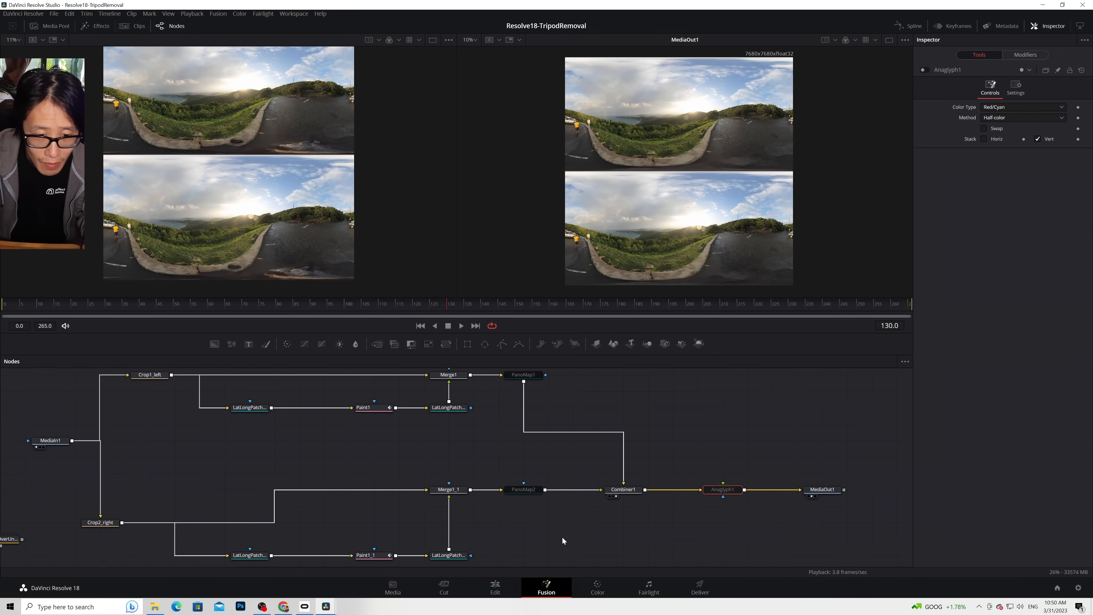
scroll(575, 464, "down", 1)
scroll(551, 462, "up", 2)
left_click_drag(565, 477, 860, 457)
left_click_drag(615, 456, 481, 457)
left_click(534, 419)
mouse_move(546, 449)
left_mouse_down()
mouse_move(546, 475)
mouse_move(557, 388)
left_mouse_up()
left_click(552, 493)
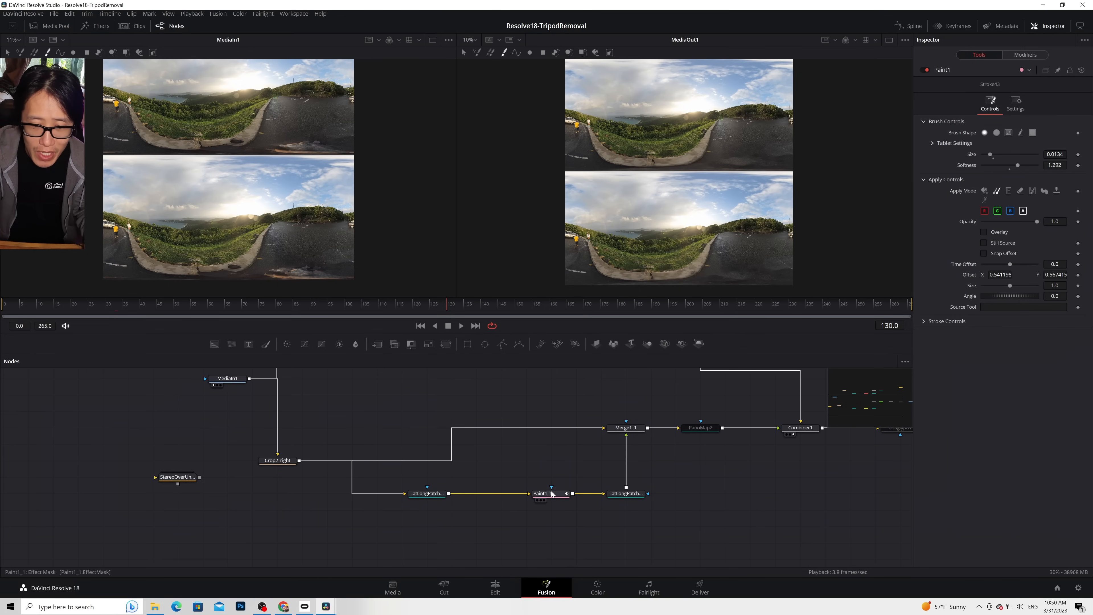
left_click_drag(753, 521, 727, 586)
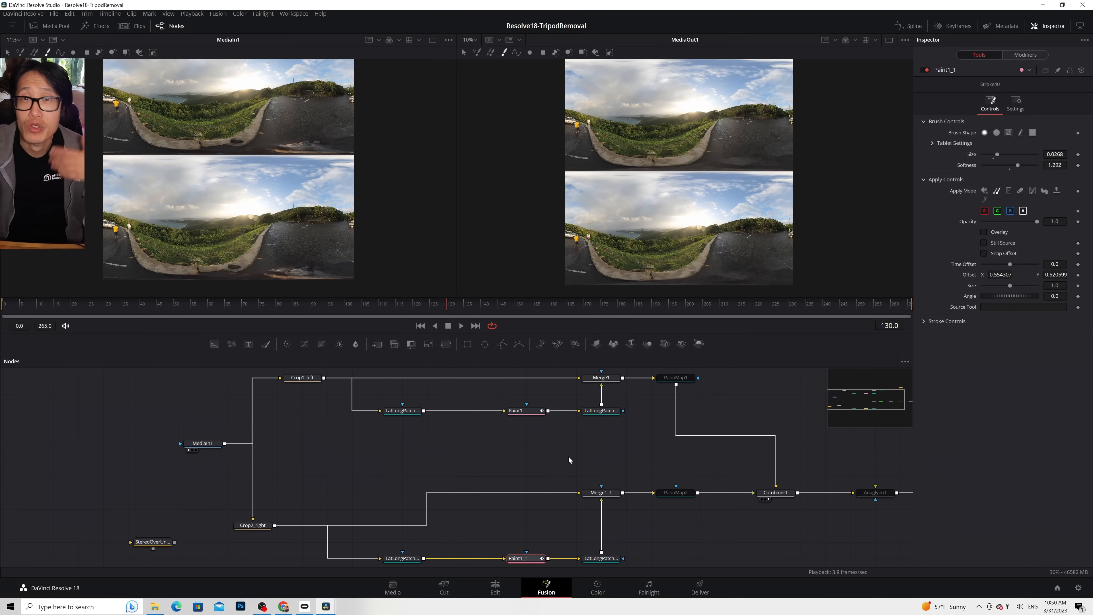
Step: On the Edit page, convert the MVI_0003.MOV clip in Timeline 4 into a new Fusion clip
left_click(495, 587)
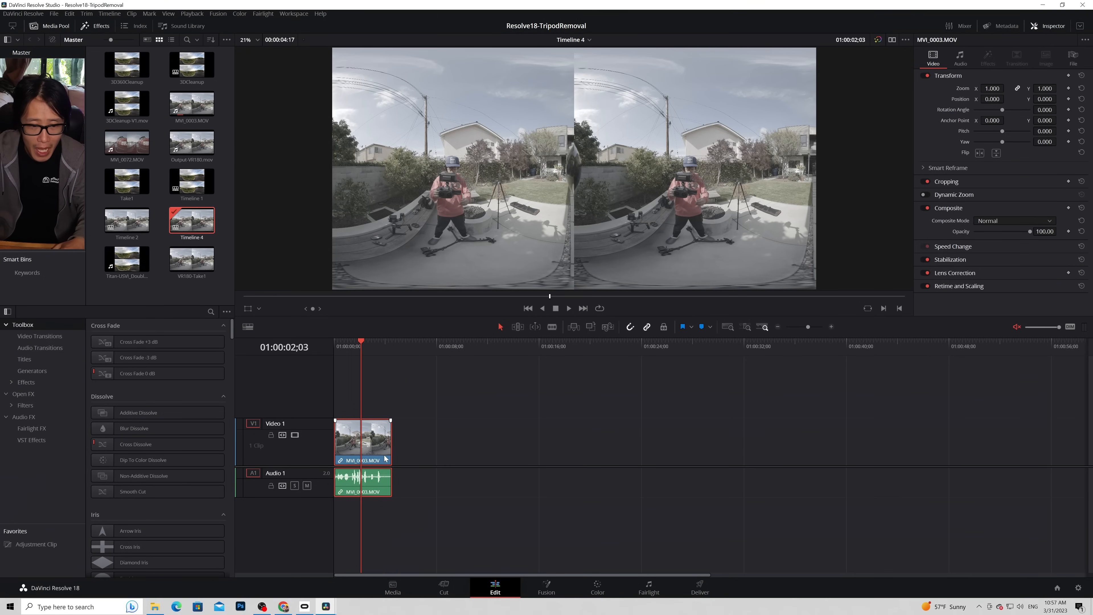
right_click(372, 436)
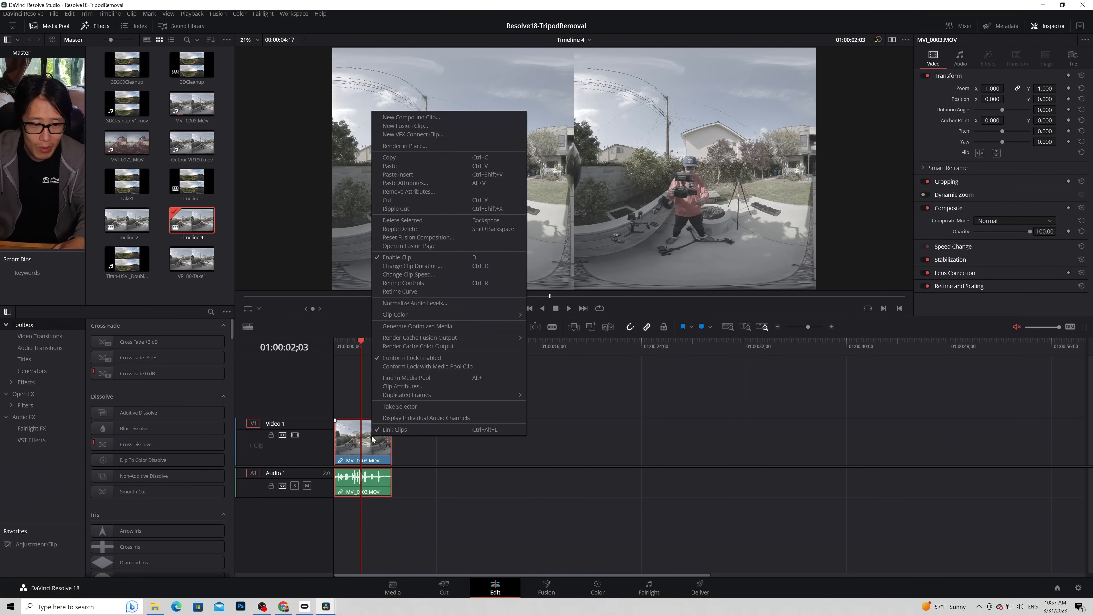
left_click(398, 127)
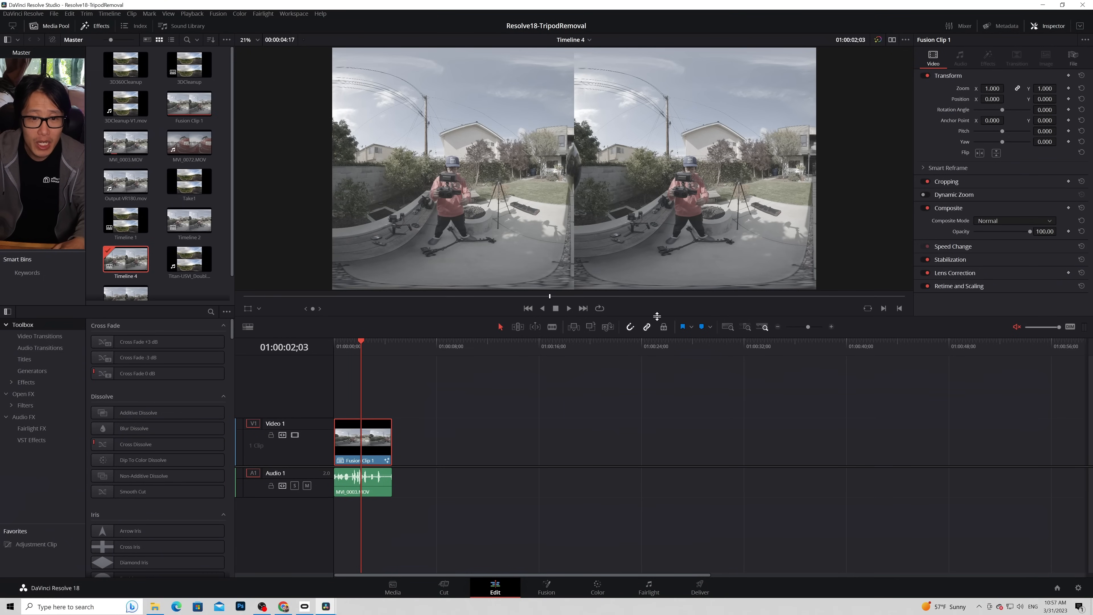
Step: Rename the new Fusion clip in the media pool as vr180Cleanup2
left_click(189, 103)
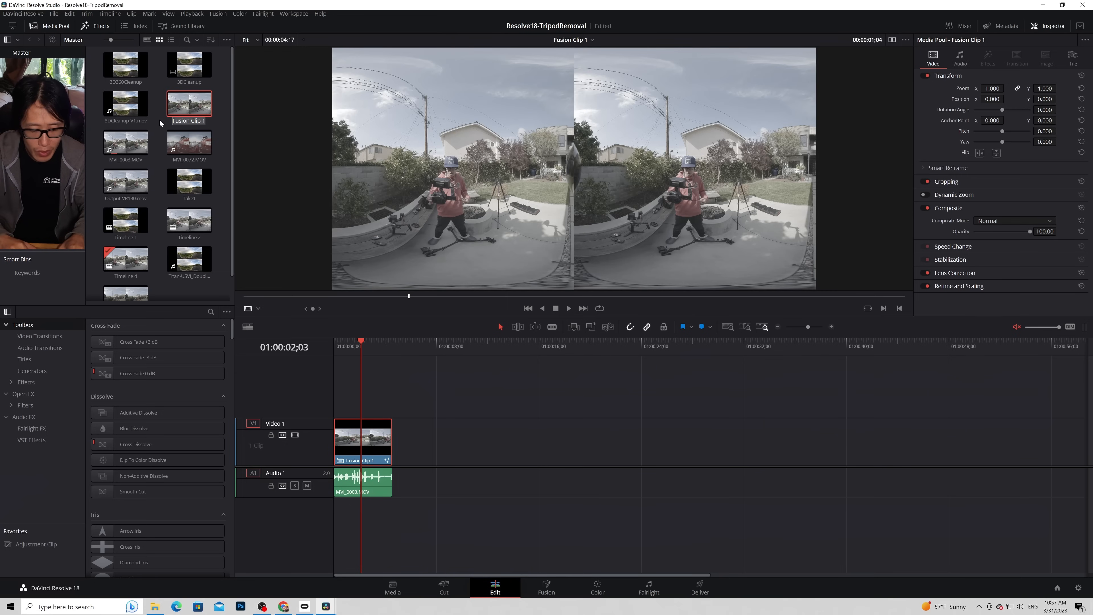
key("Caps_Lock")
type("vr180")
key("Return")
type("Clea")
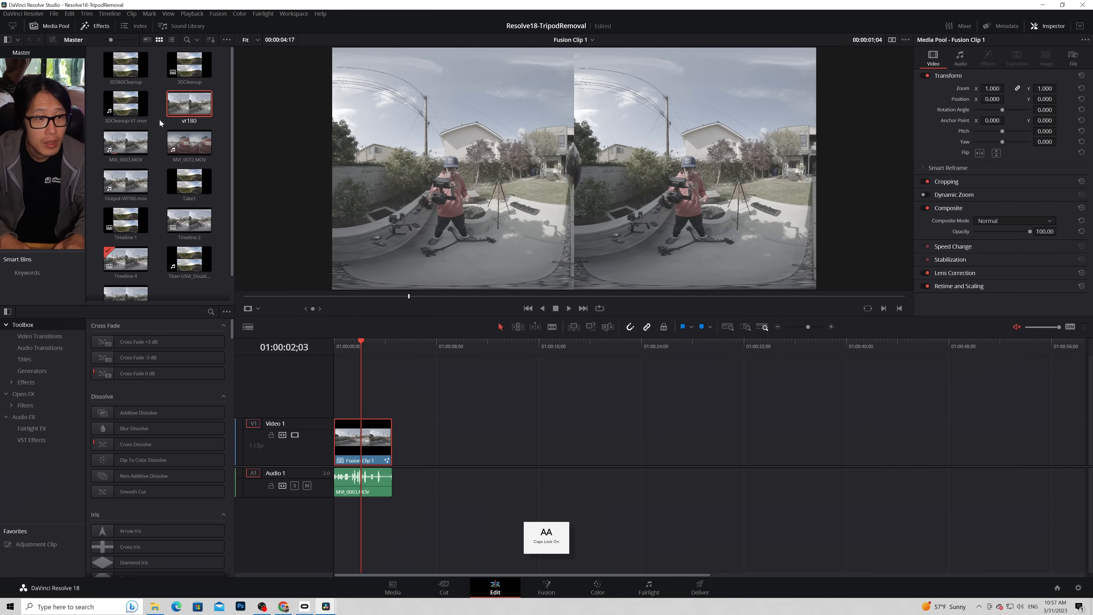
type("nup2")
key("Caps_Lock")
key("Return")
key("Caps_Lock")
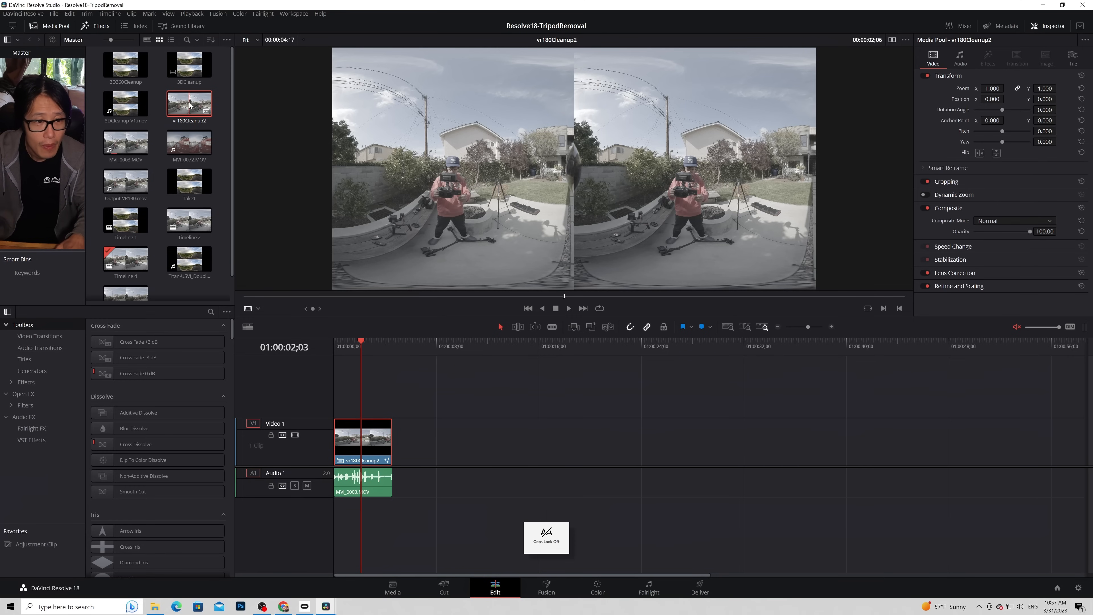
Step: Open the vr180Cleanup2 clip in Fusion and disconnect MediaIn1 from MediaOut1
left_click(386, 464)
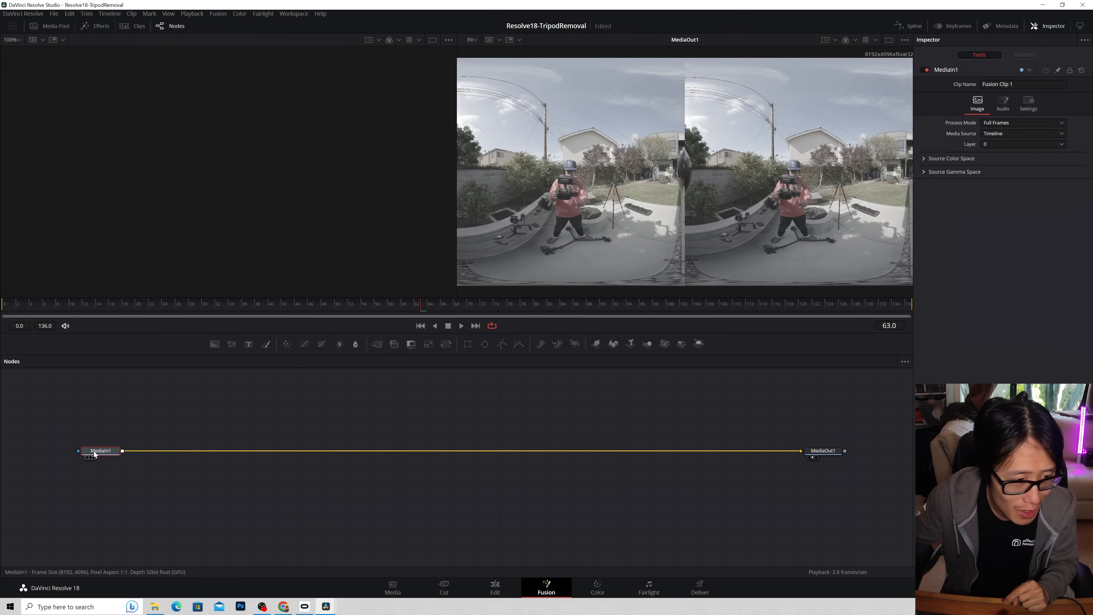
left_click(195, 408)
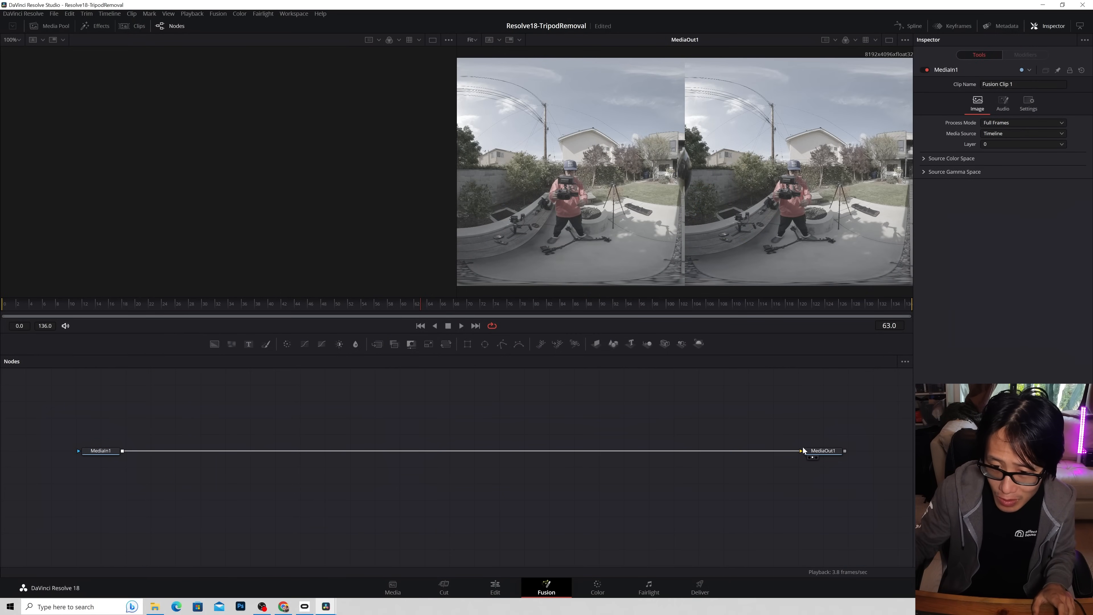
left_click_drag(802, 451, 371, 436)
Step: Add a Crop node and place it above and to the right of MediaIn1
key("shift+space")
type("ana")
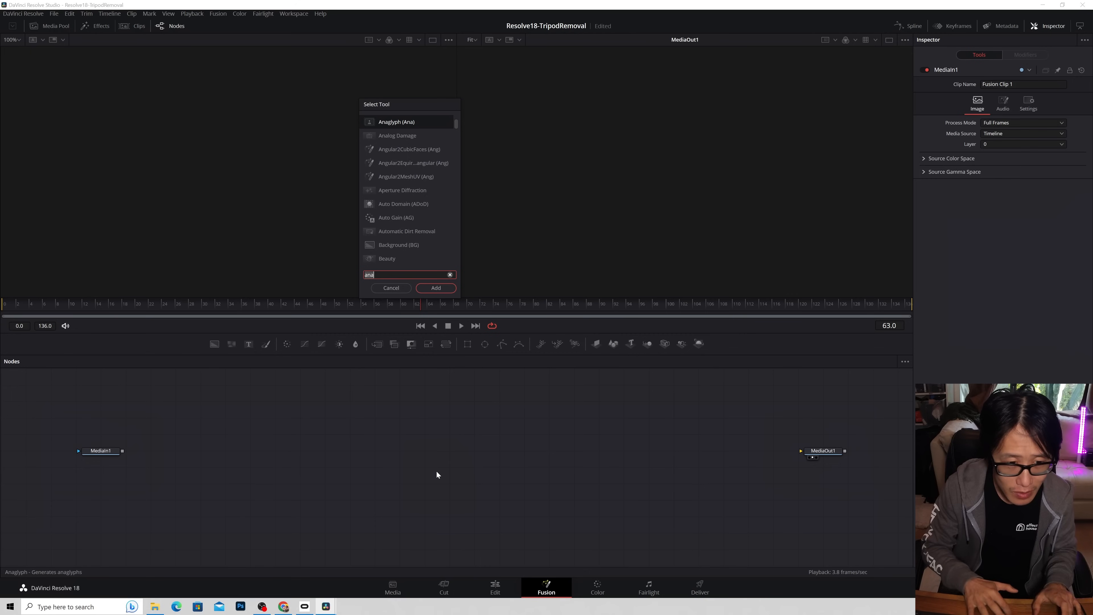
key("BackSpace")
key("BackSpace")
key("BackSpace")
type("crop")
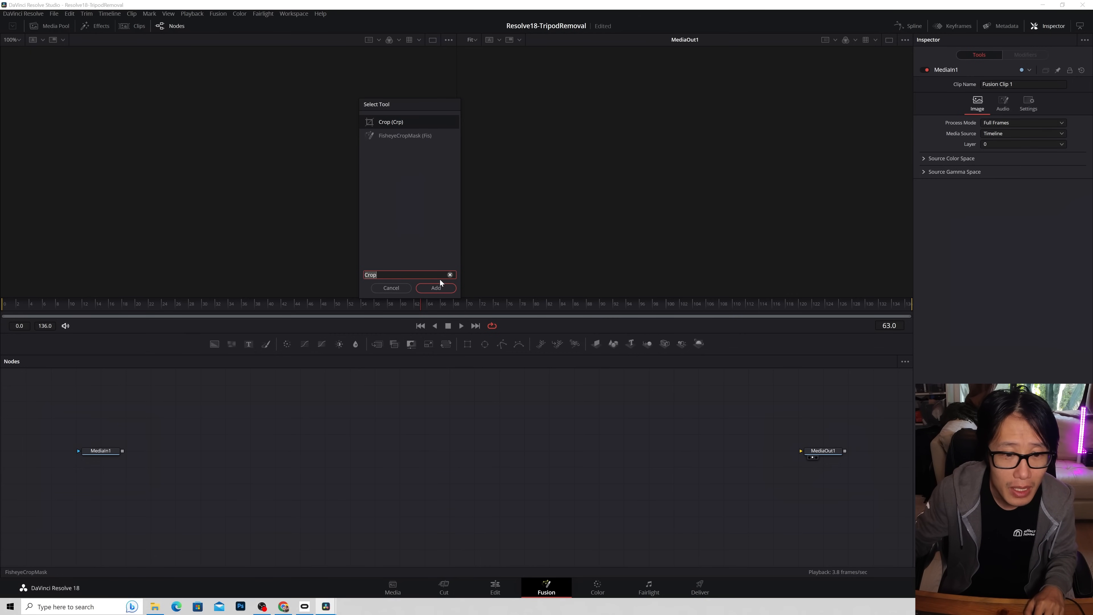
left_click(437, 287)
left_click_drag(427, 468, 227, 419)
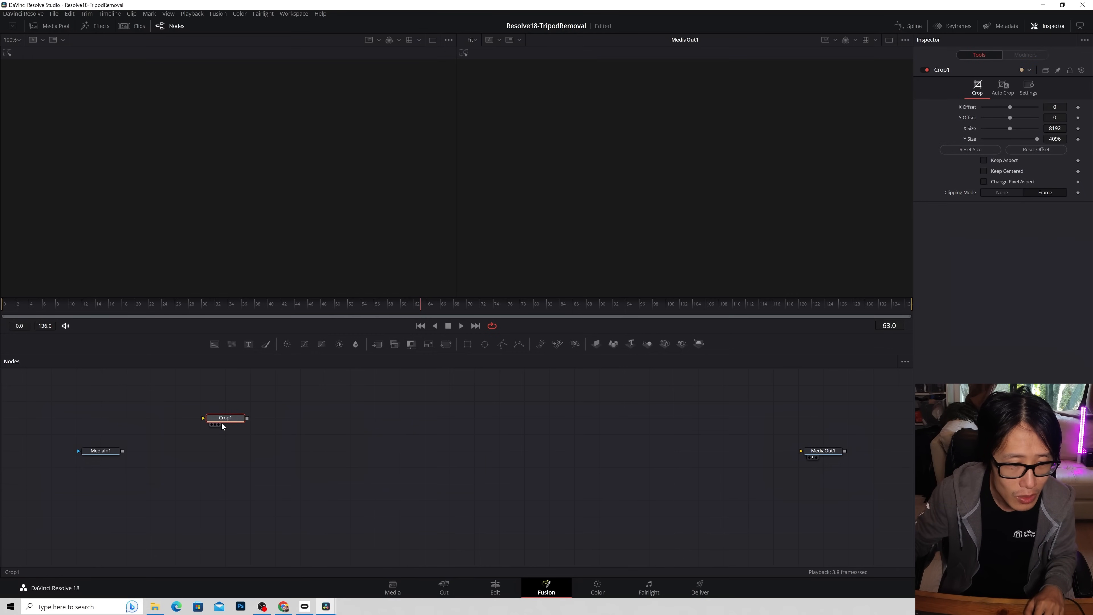
Step: Add a second Crop node and place it directly below the first one
key("shift+space")
type("crop")
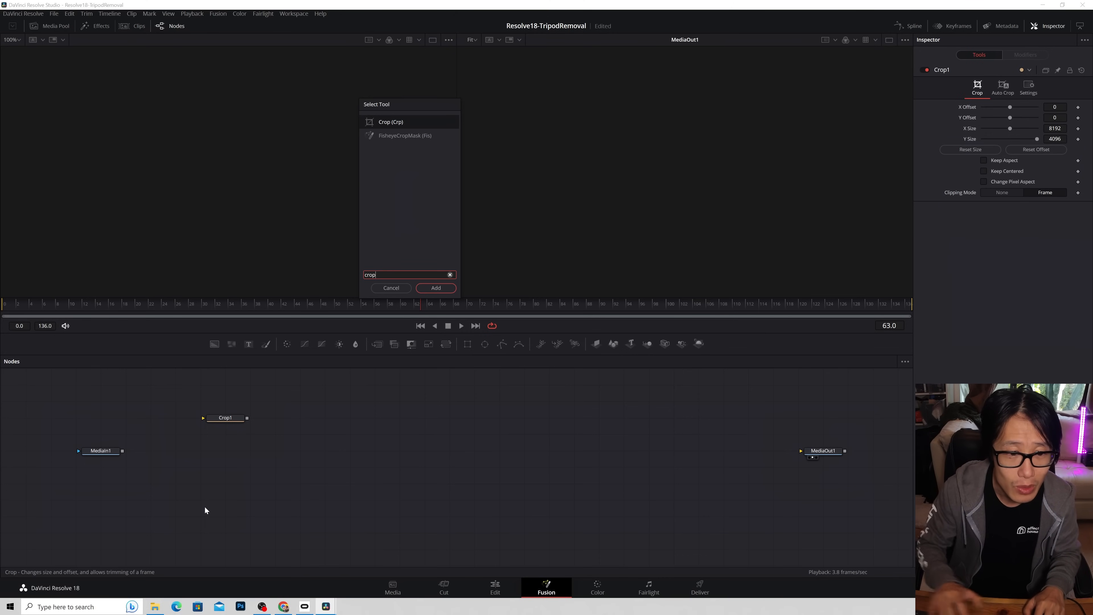
left_click(435, 288)
left_click_drag(193, 507, 217, 507)
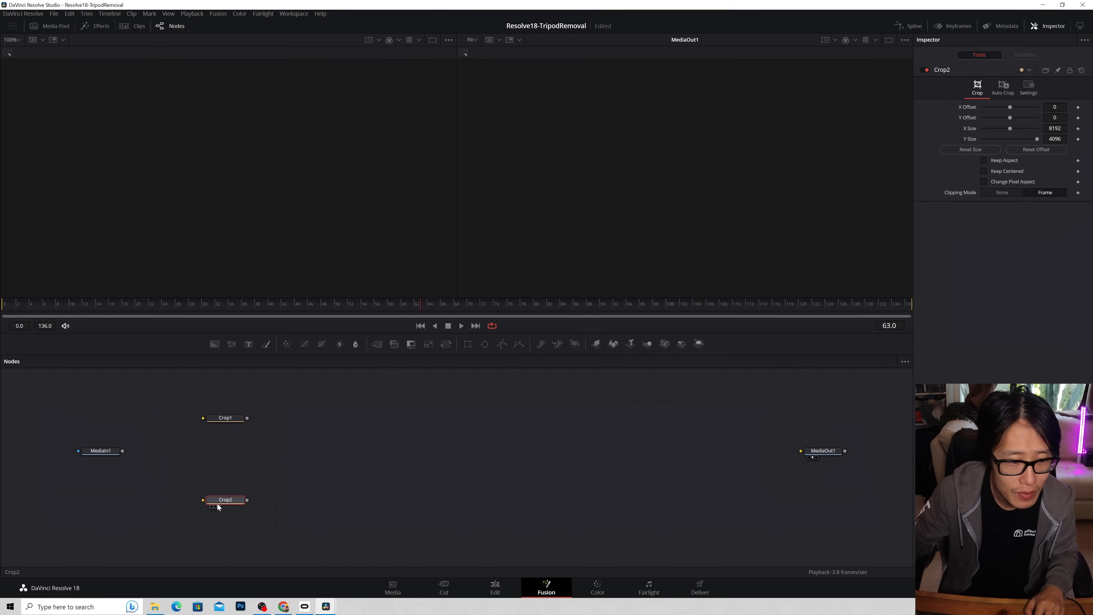
Step: Connect MediaIn1 to Crop1, and show MediaIn1 in the first viewer and Crop1 in the second
left_click(232, 422)
left_click_drag(122, 450, 215, 417)
left_click(106, 456)
key("1")
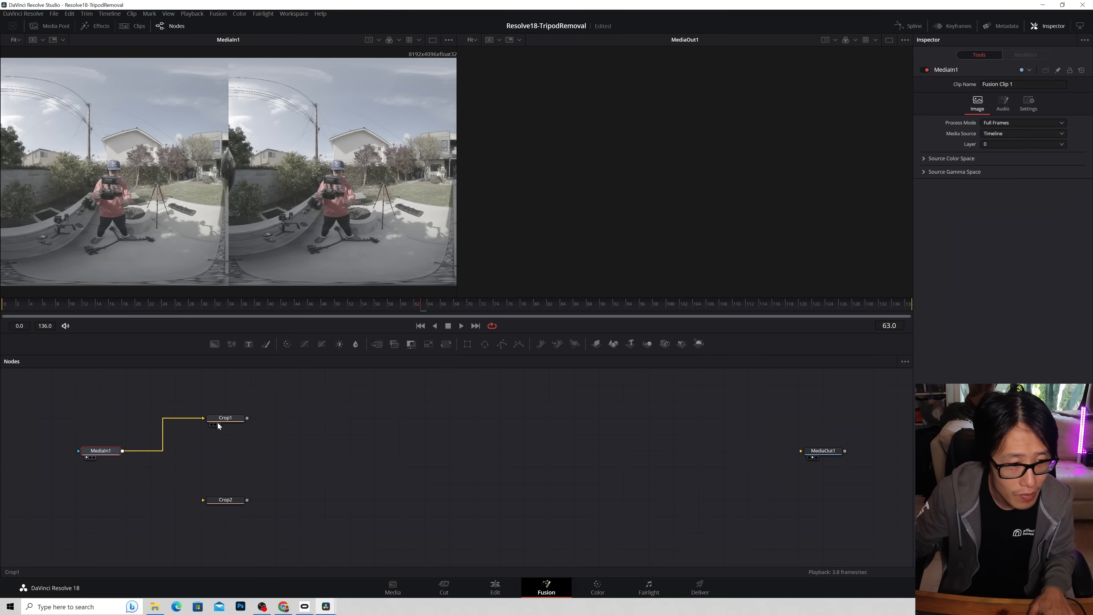
left_click(231, 422)
key("2")
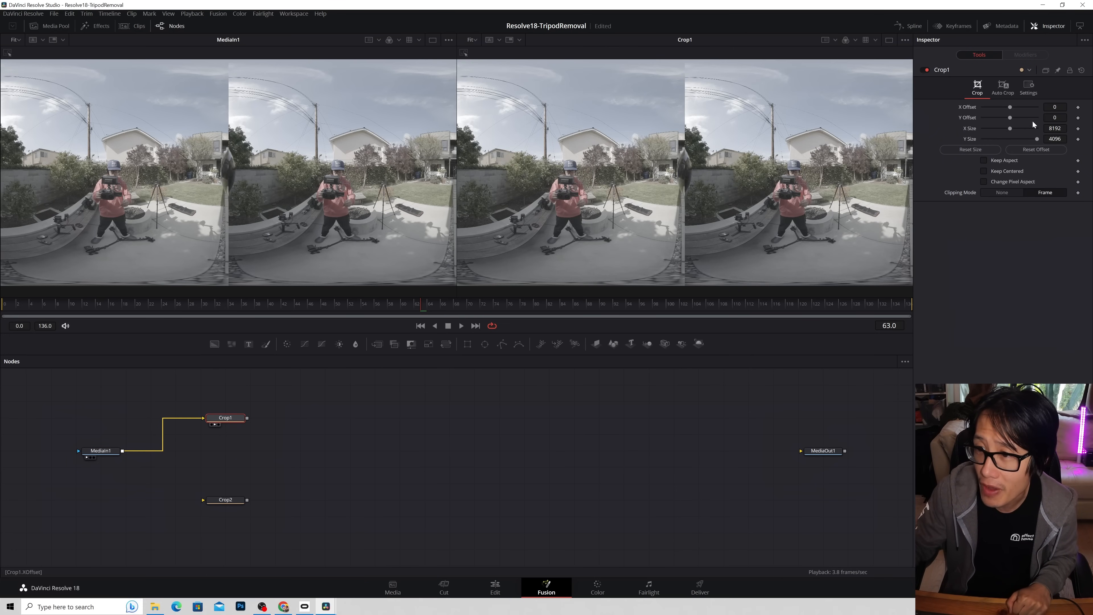
Step: Set Crop1's X Size to 4096 so it keeps only the left-eye image
double_click(1055, 129)
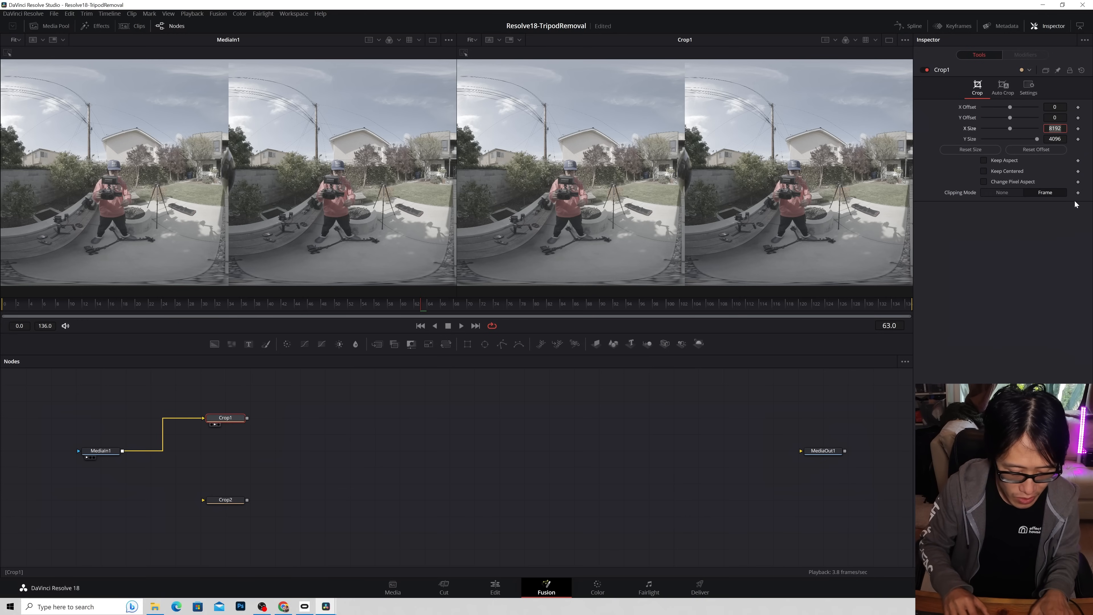
type("4")
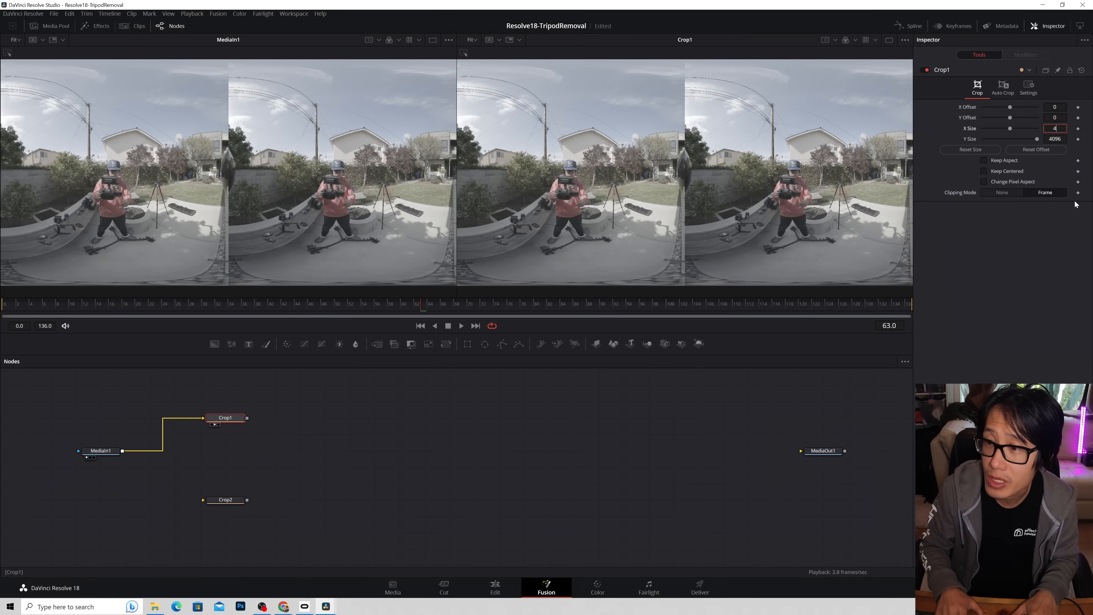
type("096")
key("Tab")
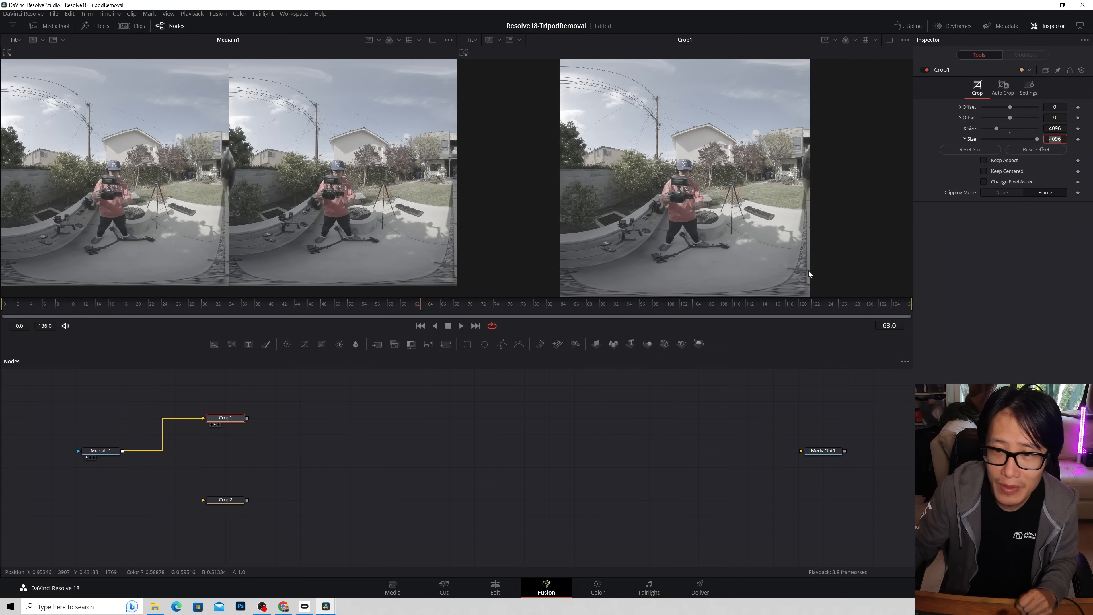
Step: Rename the Crop1 node as Crop1_Left
right_click(232, 413)
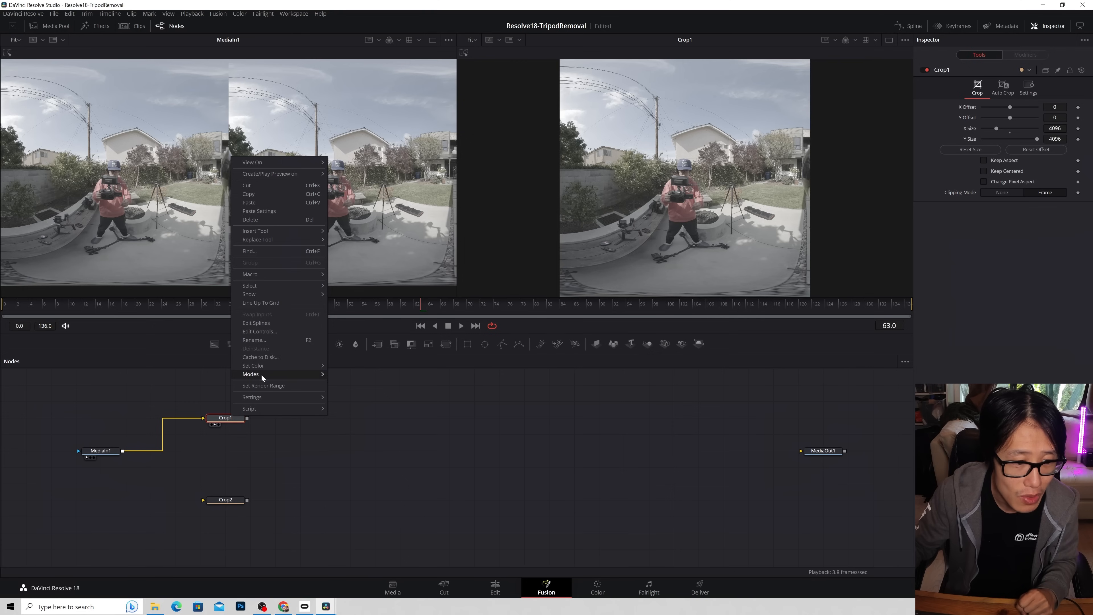
left_click(253, 340)
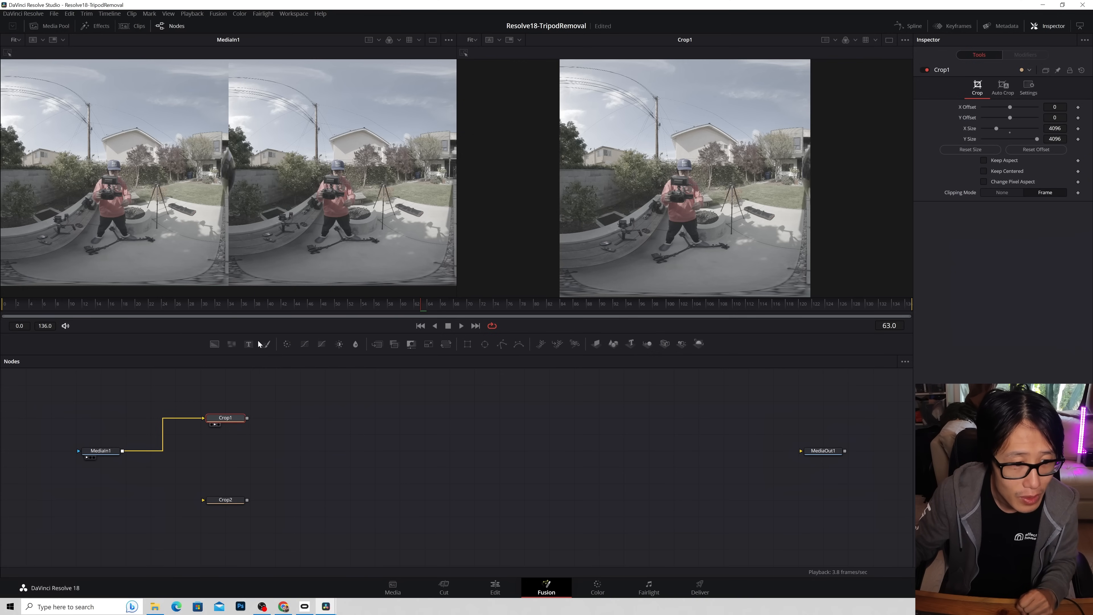
type("_Left")
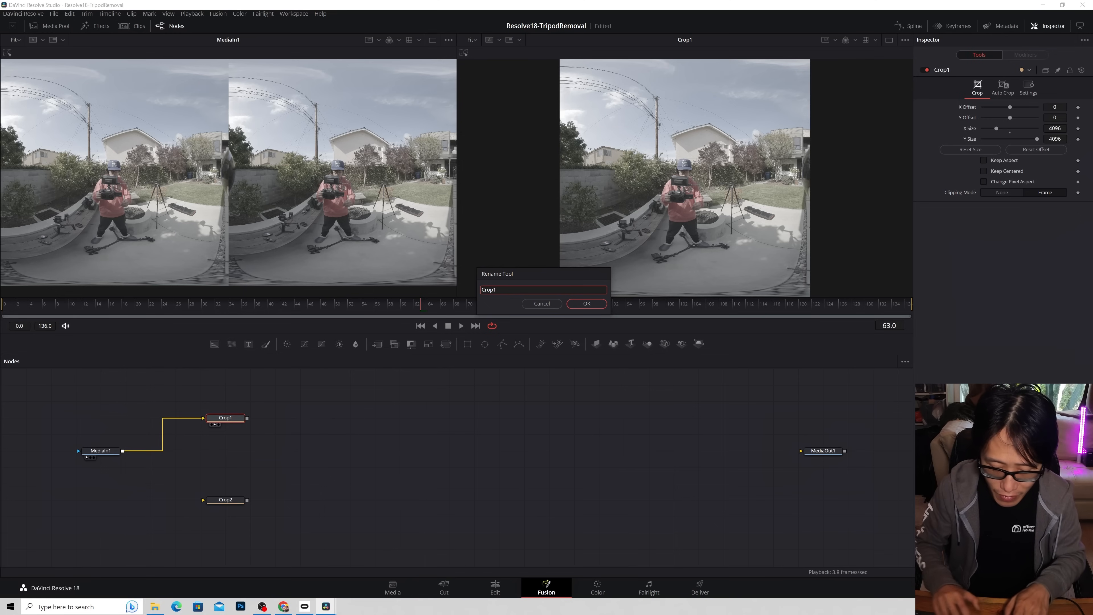
key("Return")
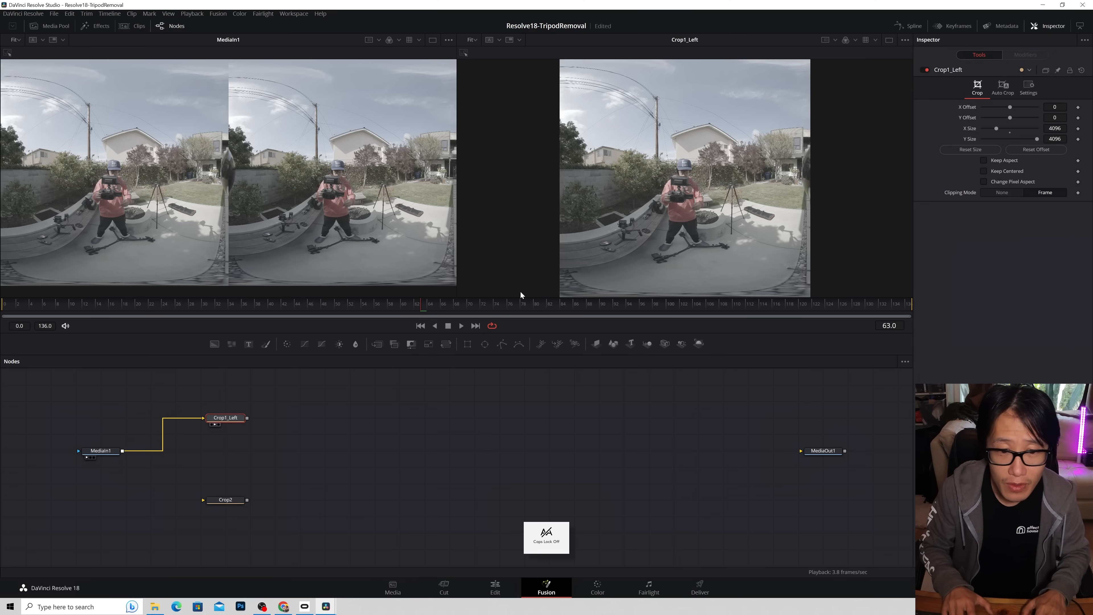
Step: Rename the Crop2 node as Crop2_CropRight
right_click(220, 503)
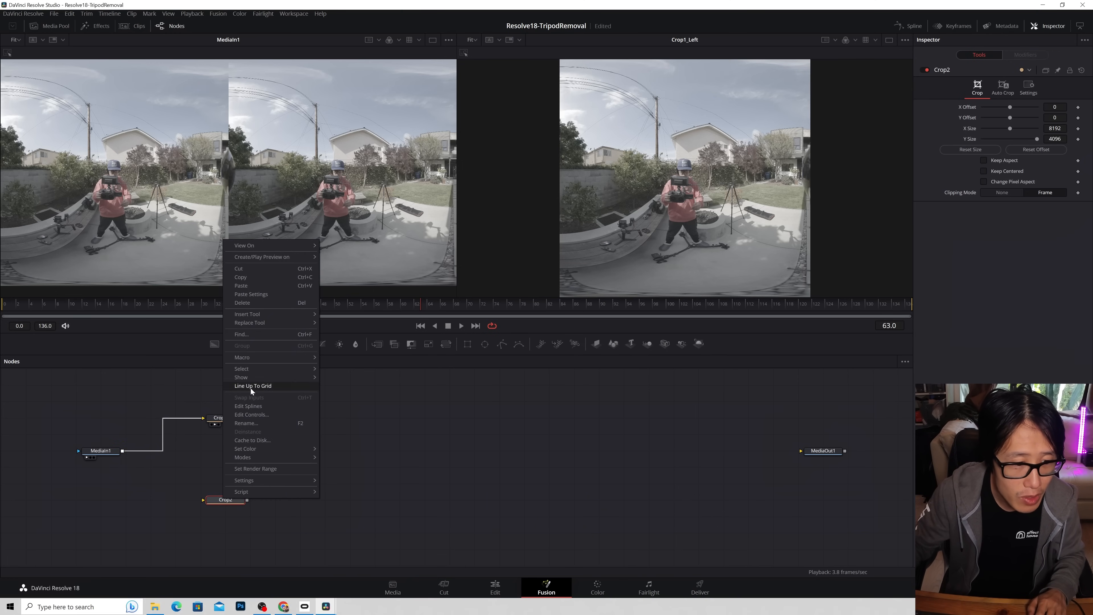
left_click(248, 423)
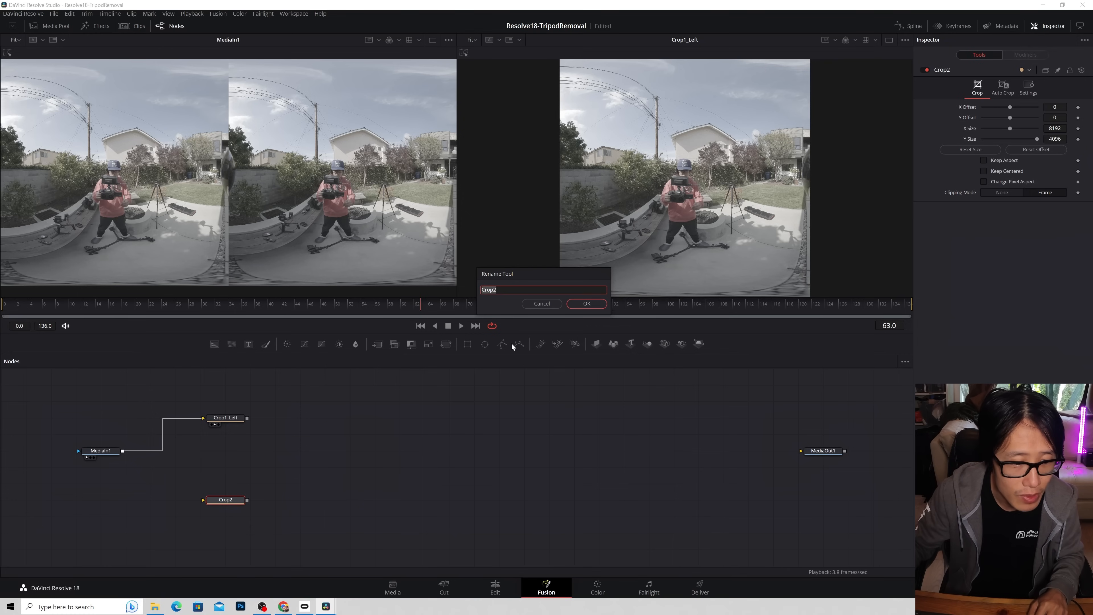
left_click(501, 290)
type("_")
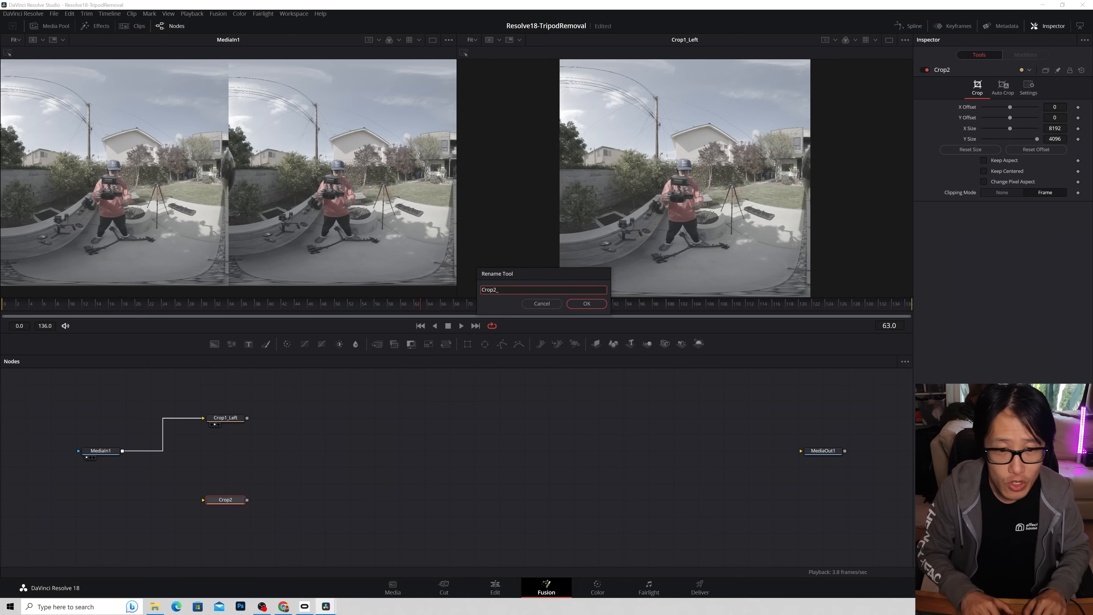
key("Caps_Lock")
type("CropR")
key("Caps_Lock")
type("ight")
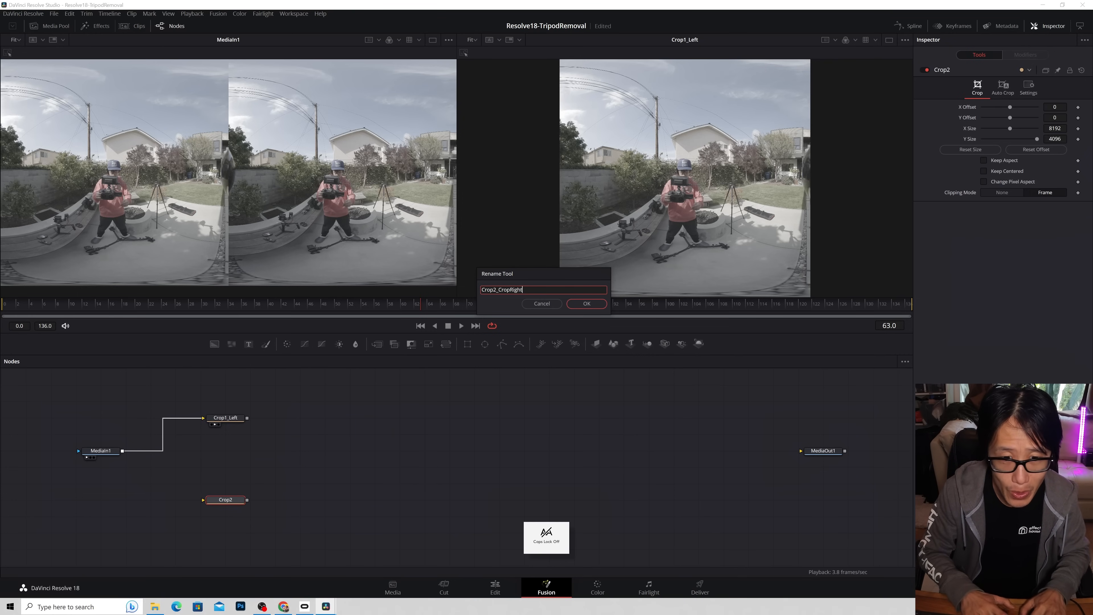
key("Return")
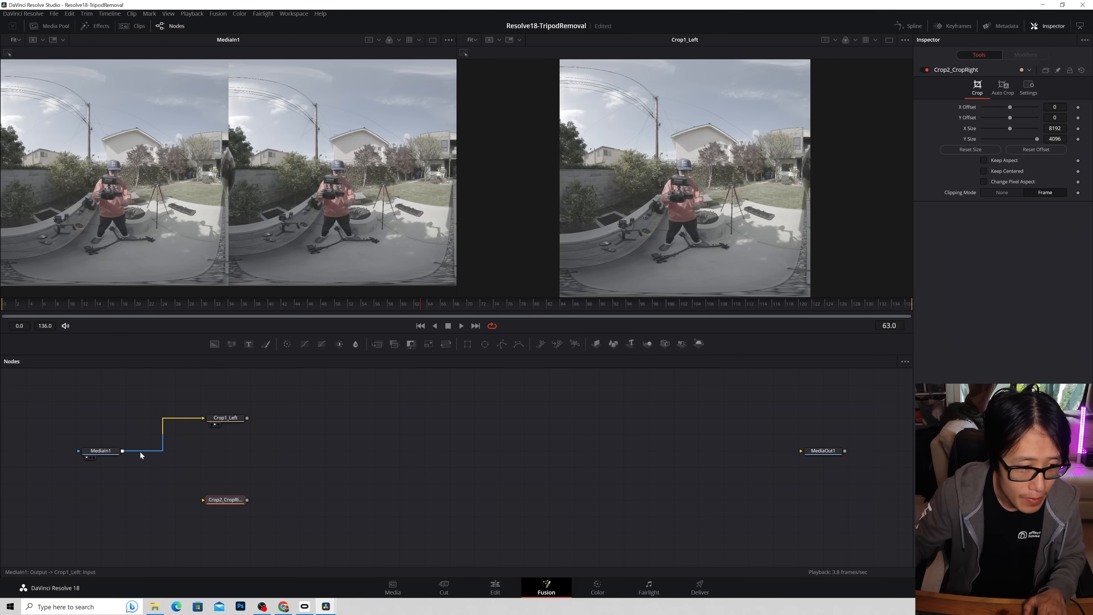
Step: Connect MediaIn1 to Crop2_CropRight, set its X Size and X Offset to 4096, and show it in the second viewer
left_click_drag(122, 451, 222, 501)
key("2")
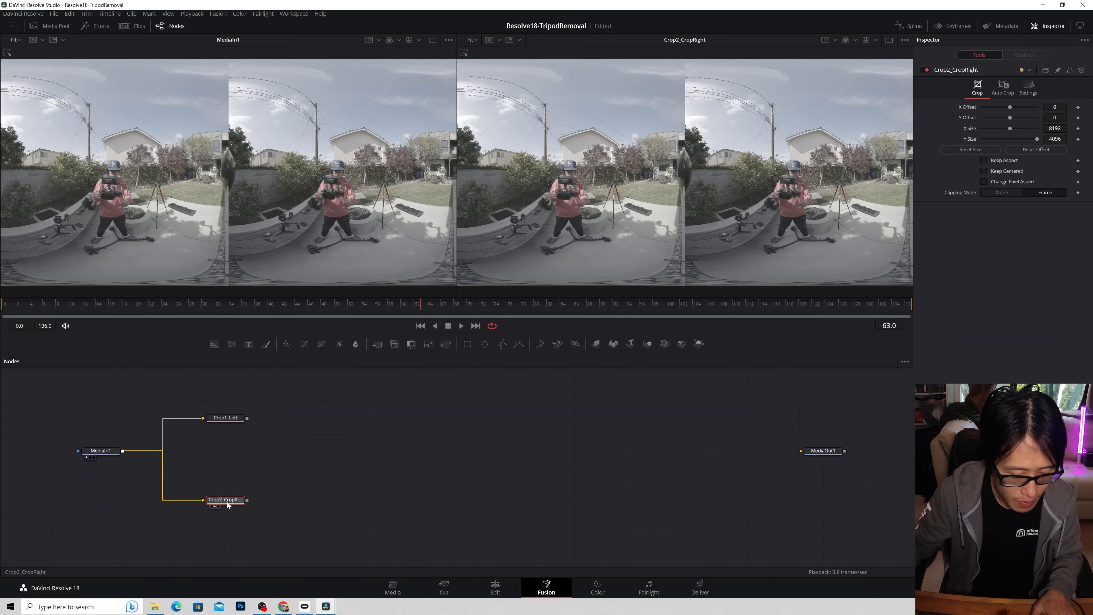
left_click(1055, 128)
double_click(1057, 128)
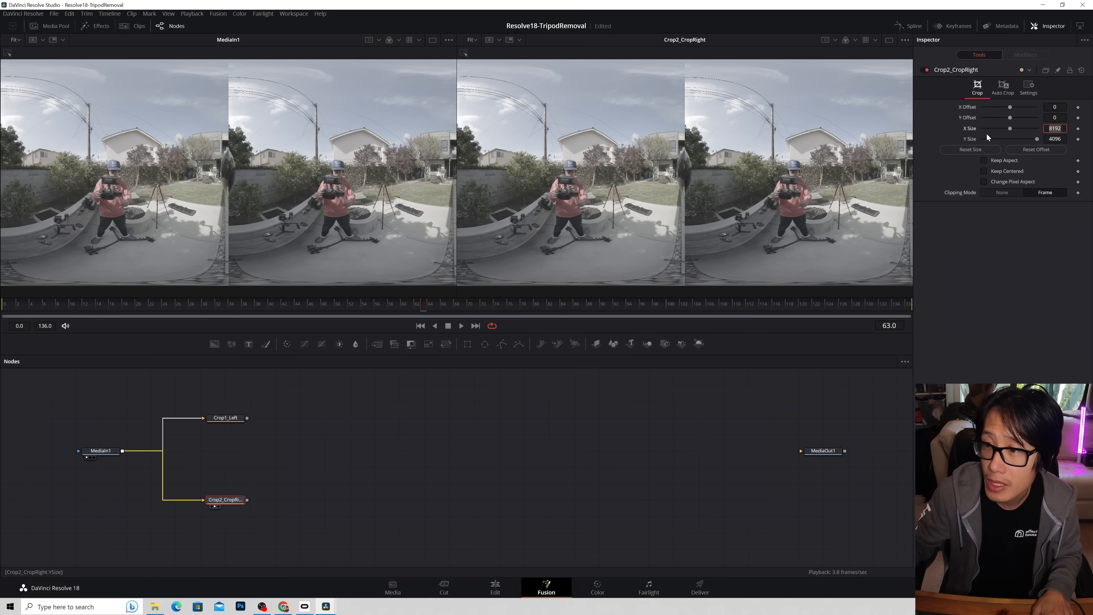
type("4096")
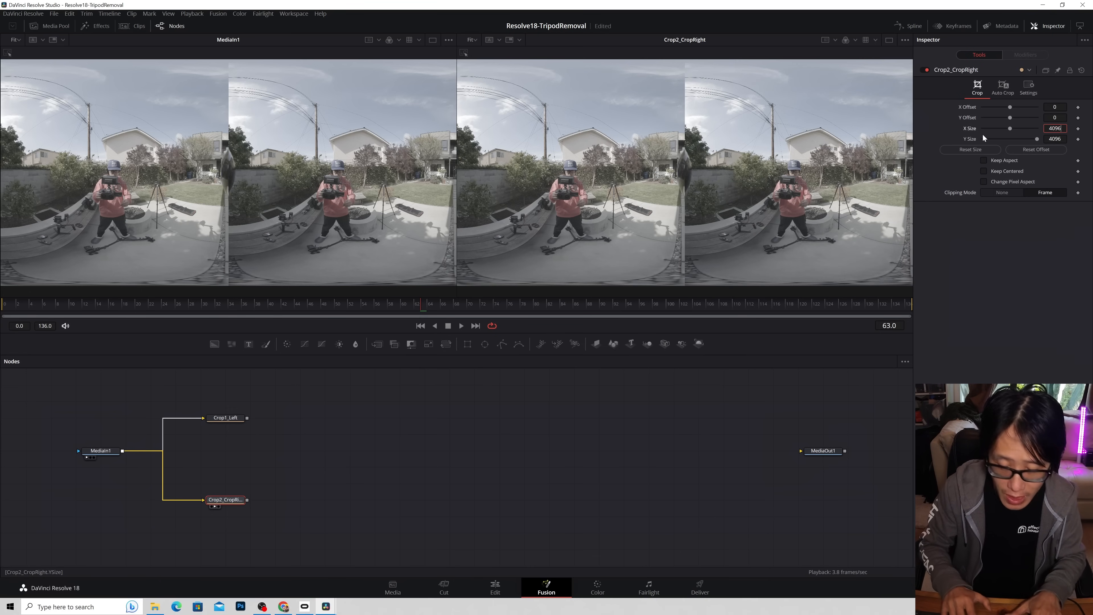
key("Tab")
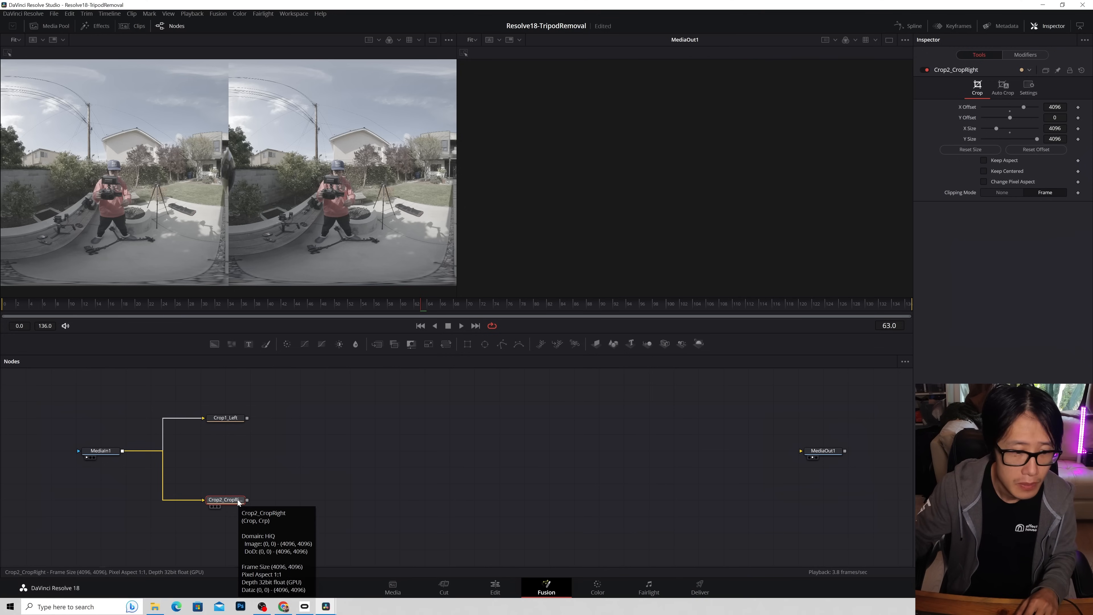
key("2")
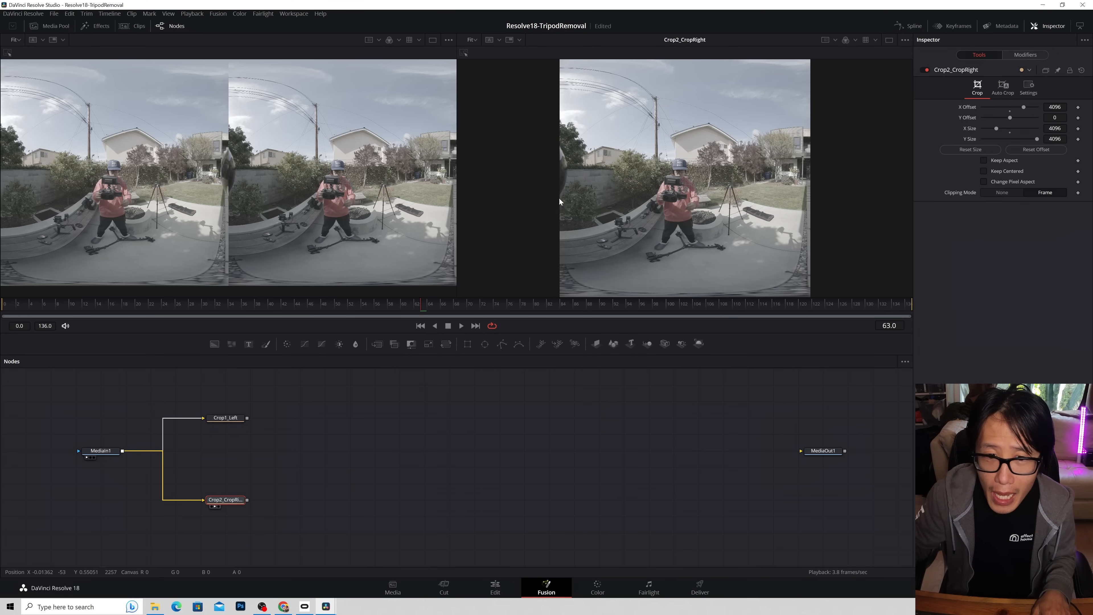
Step: Add another Crop node after Crop1_Left, connect Crop1_Left to it, and show the new node in the second viewer
left_click(225, 418)
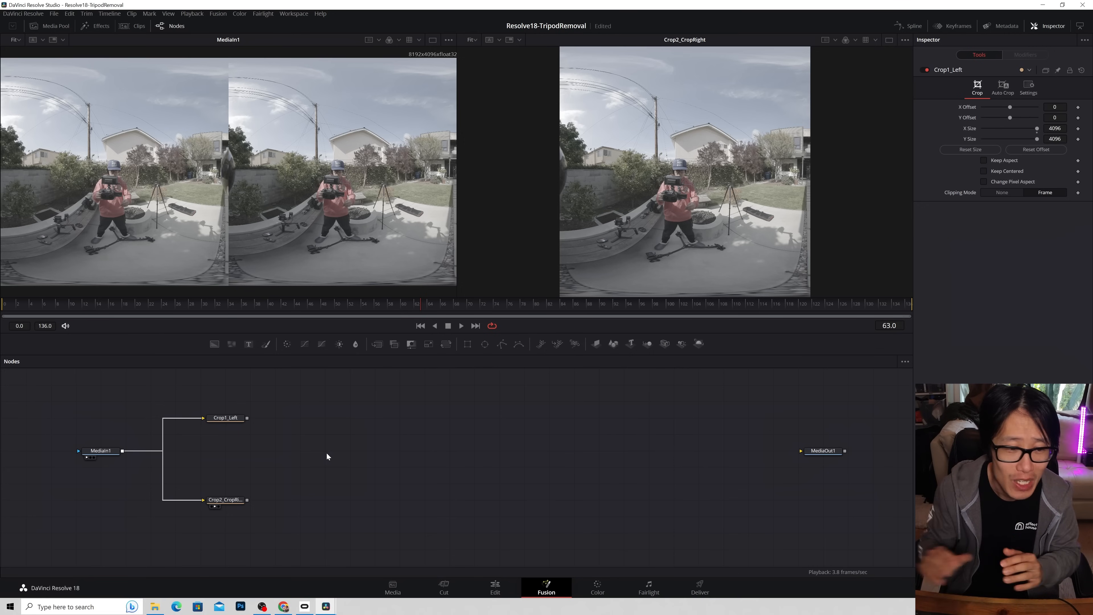
key("shift+space")
type("pano")
key("Return")
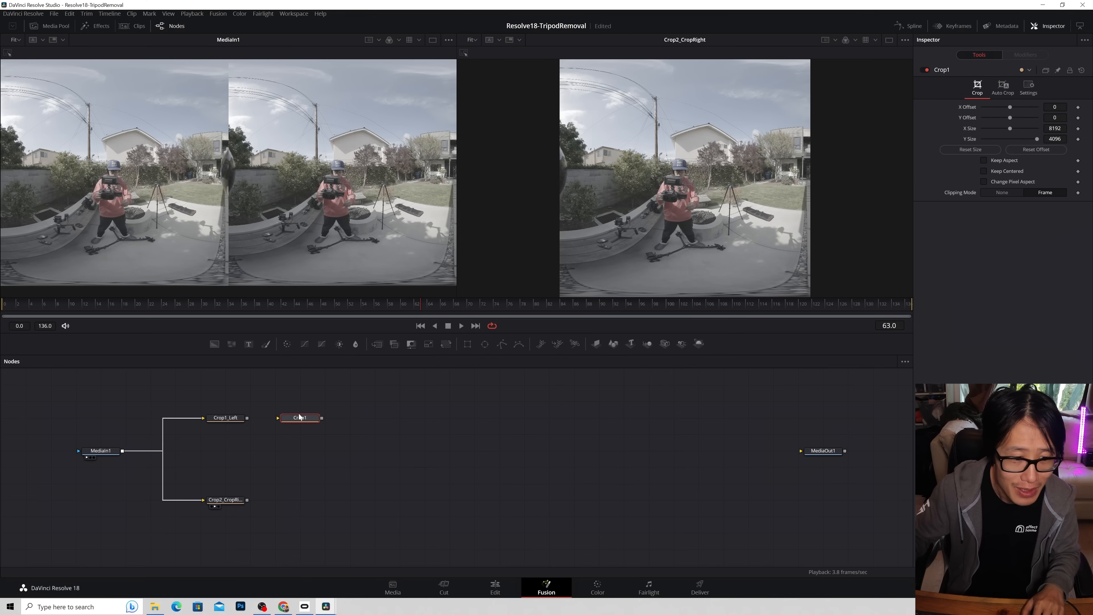
left_click_drag(247, 418, 289, 420)
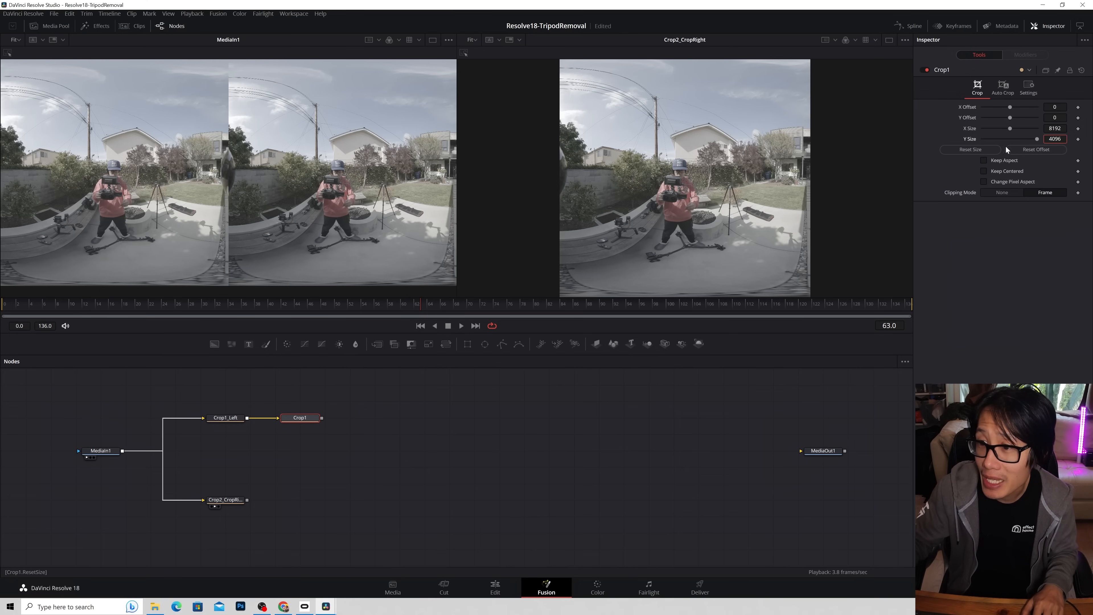
key("2")
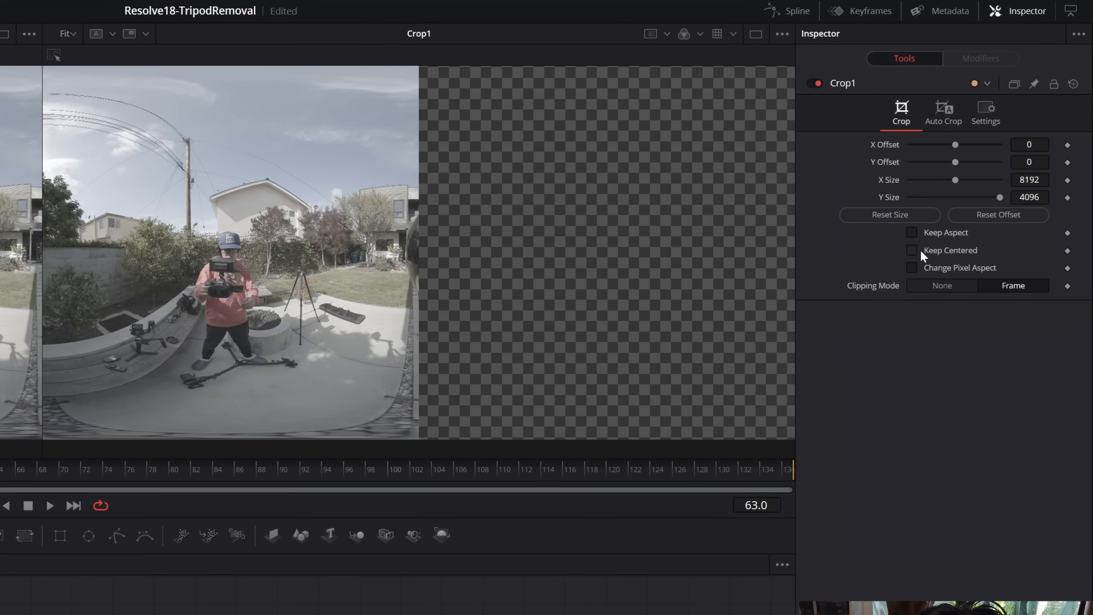
Step: Enable Keep Centered on the new Crop1 node to center the left-eye image in the 8192 by 4096 frame
left_click(985, 171)
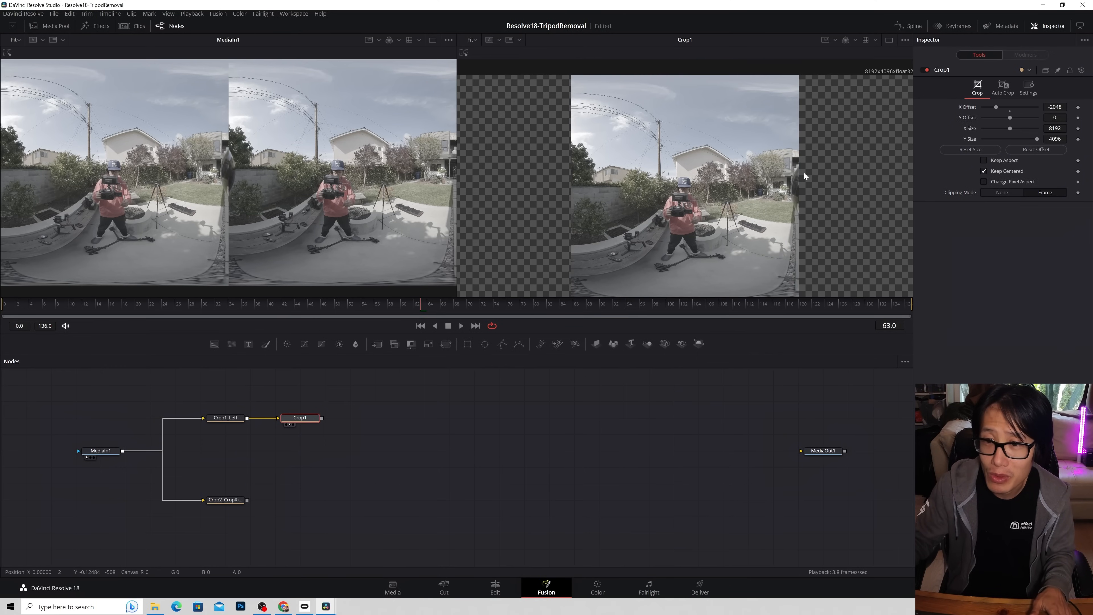
key("minus")
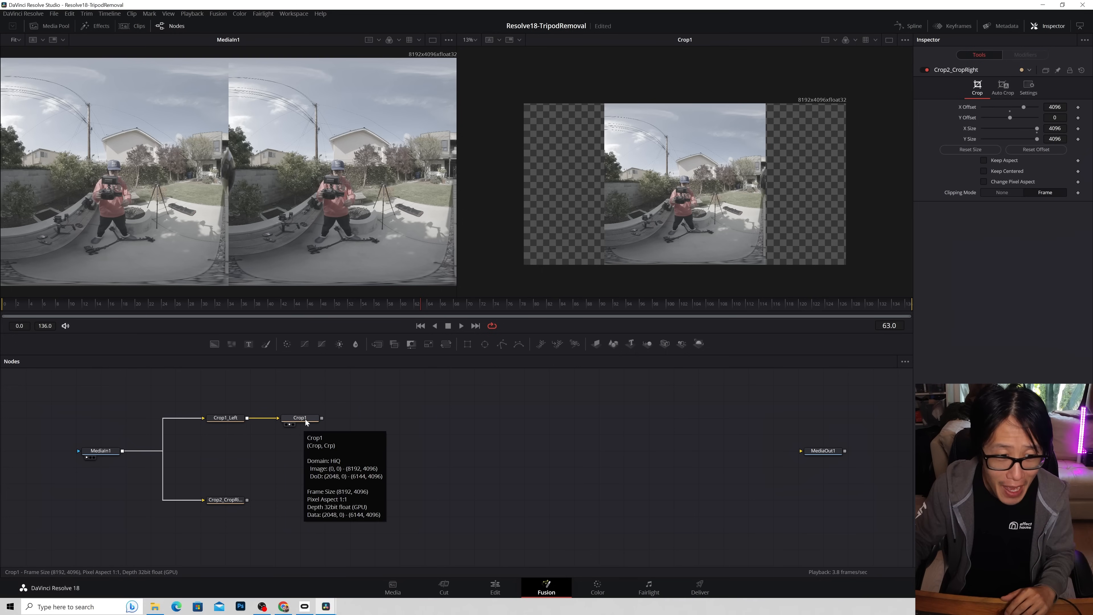
left_click(304, 419)
Step: Add a LatLong Patcher node after Crop1 and connect Crop1's output to it
left_click(381, 414)
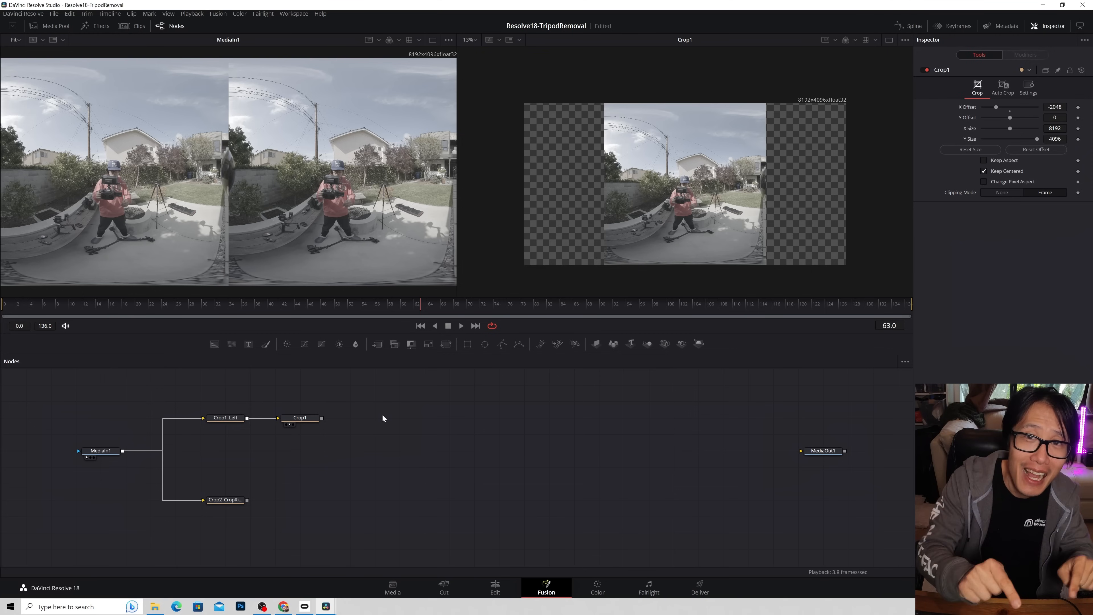
key("shift+space")
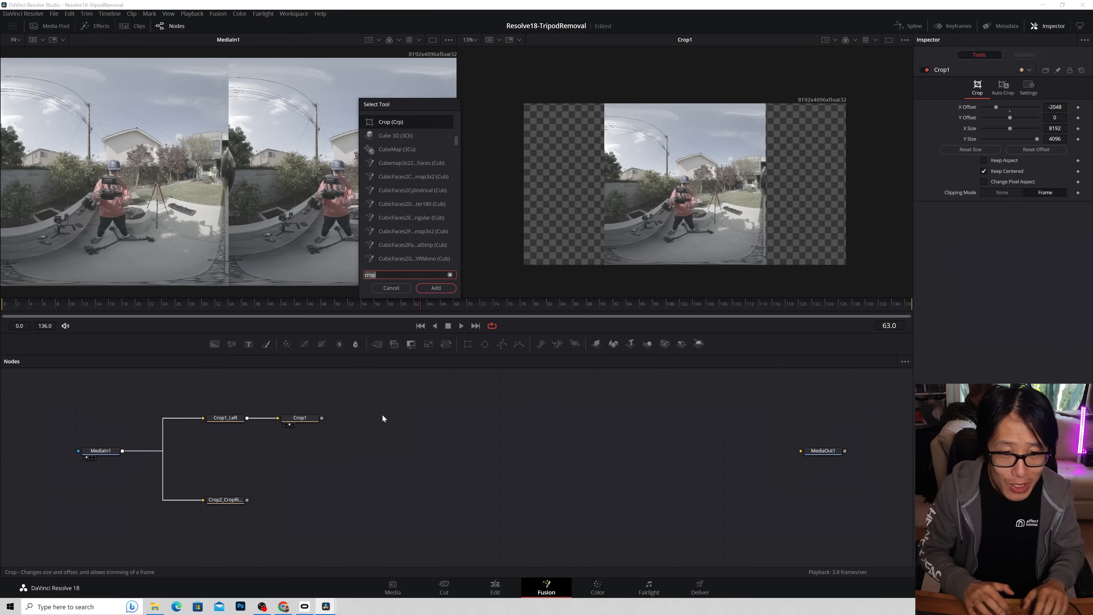
type("latal")
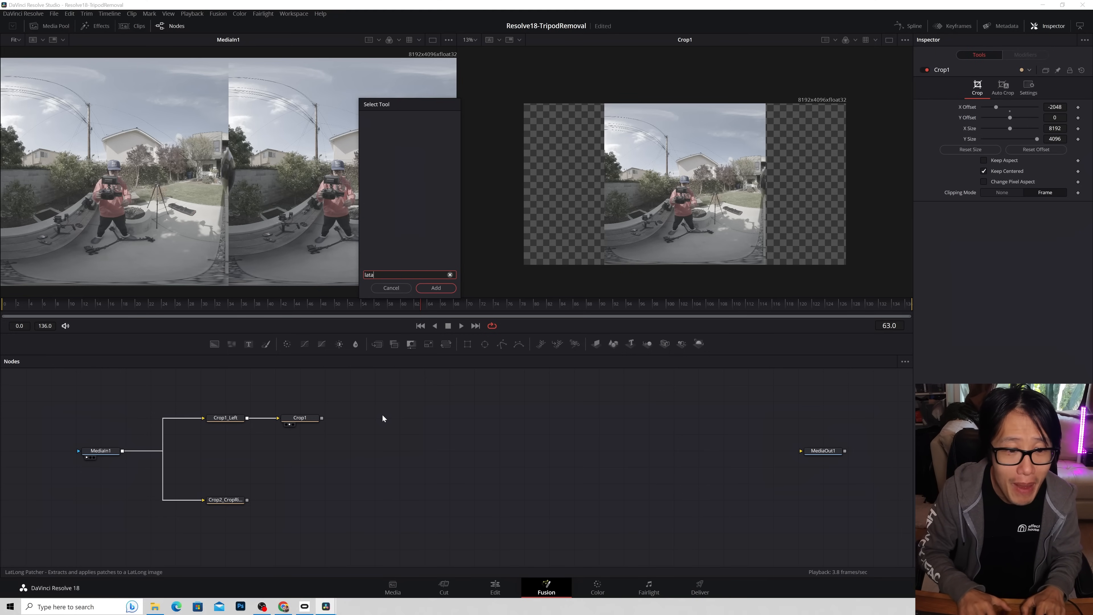
key("BackSpace")
type("long")
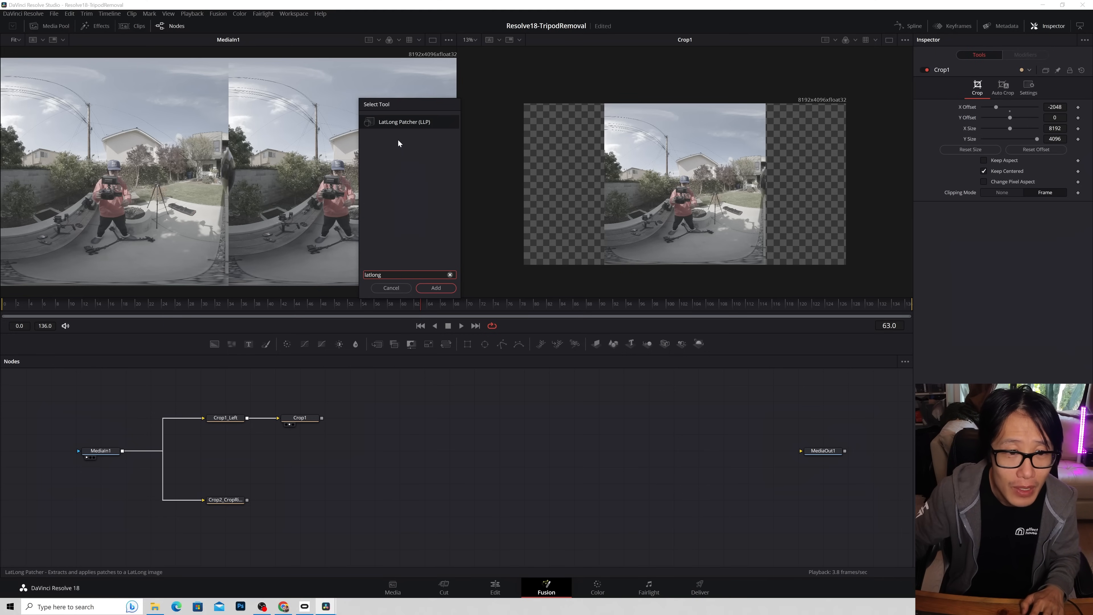
left_click(396, 124)
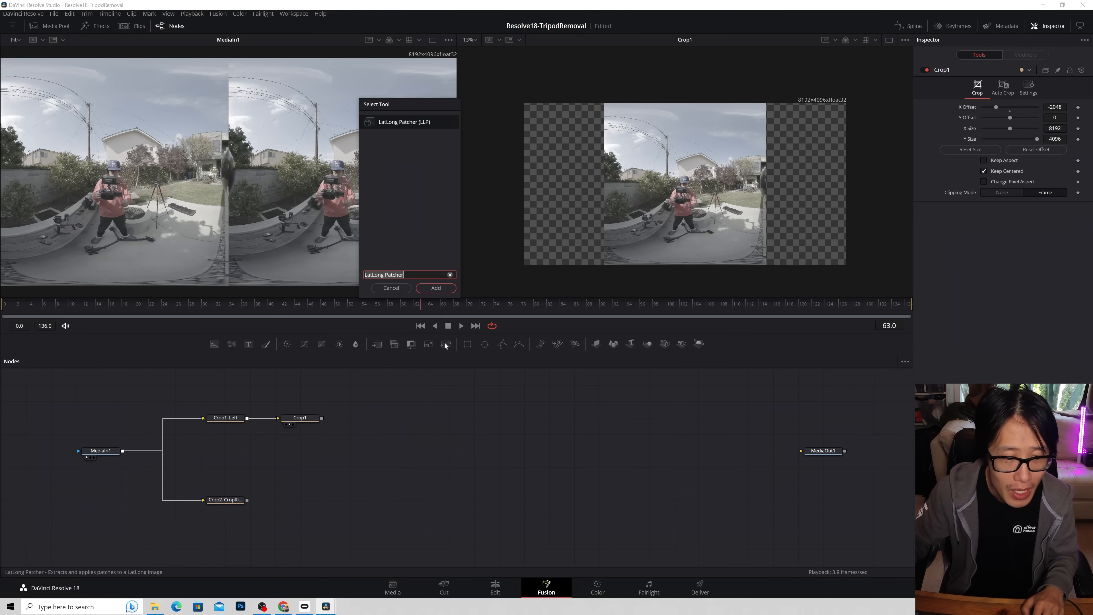
left_click(438, 287)
left_click_drag(321, 418, 352, 417)
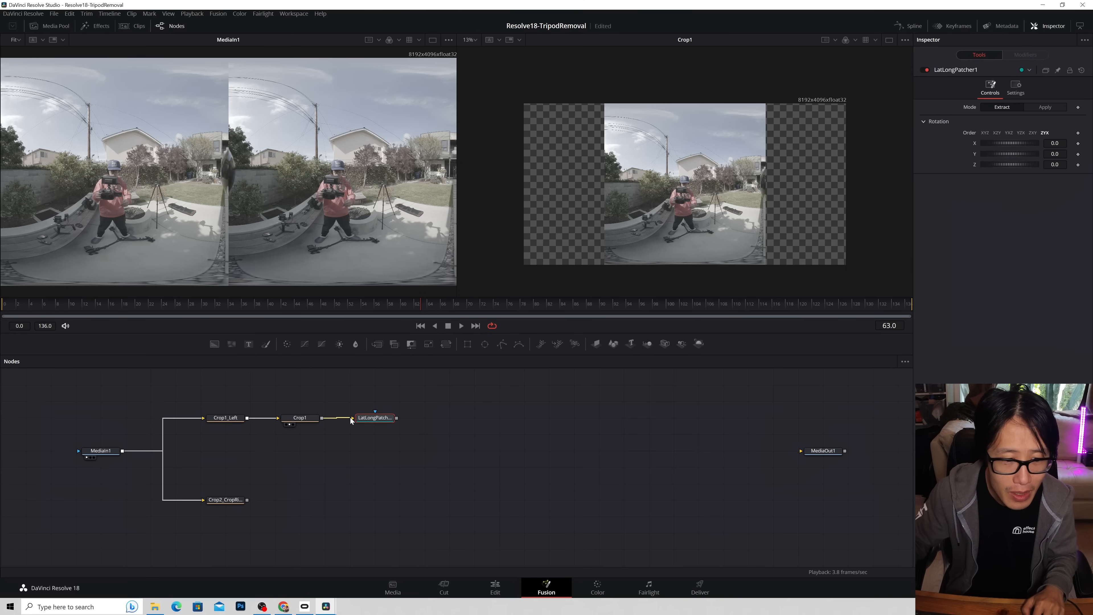
Step: Set LatLongPatcher1's X rotation to 90 and show the node in the second viewer
left_click_drag(1010, 143, 1004, 143)
left_click(1062, 143)
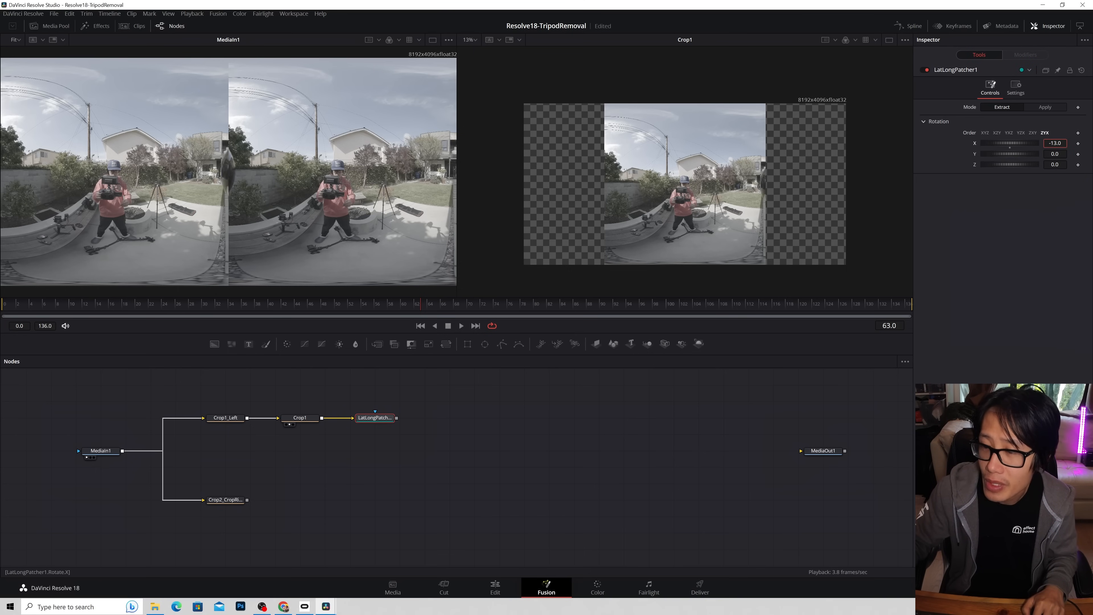
type("90")
key("Return")
key("2")
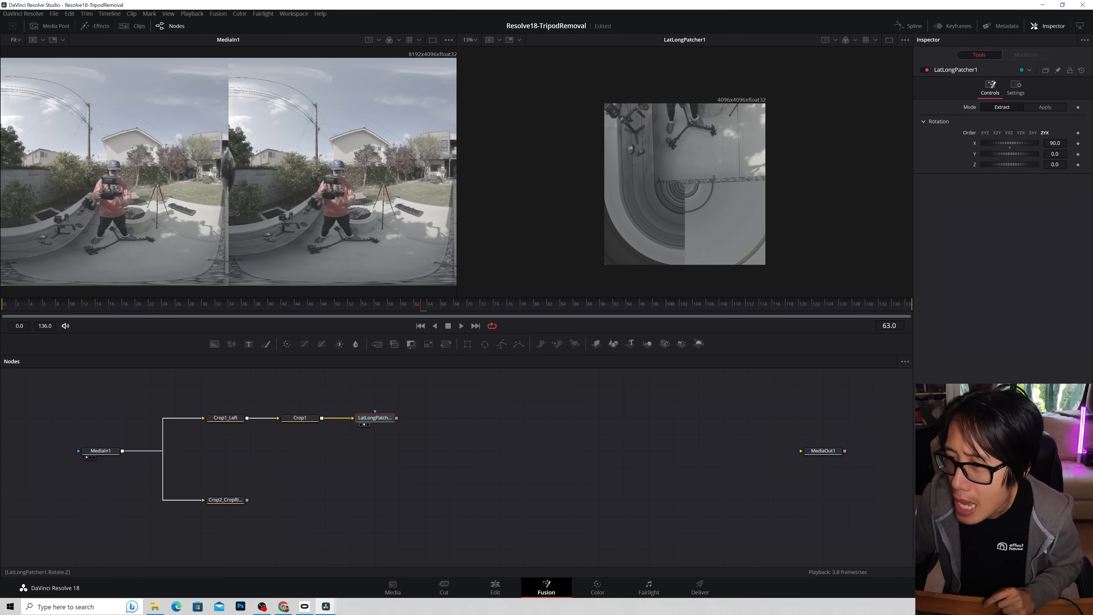
Step: Set LatLongPatcher1's Z rotation to 2.0 to straighten the ground lines, and save the project
mouse_move(1010, 153)
left_mouse_down()
mouse_move(1019, 164)
mouse_move(993, 165)
left_mouse_up()
double_click(975, 155)
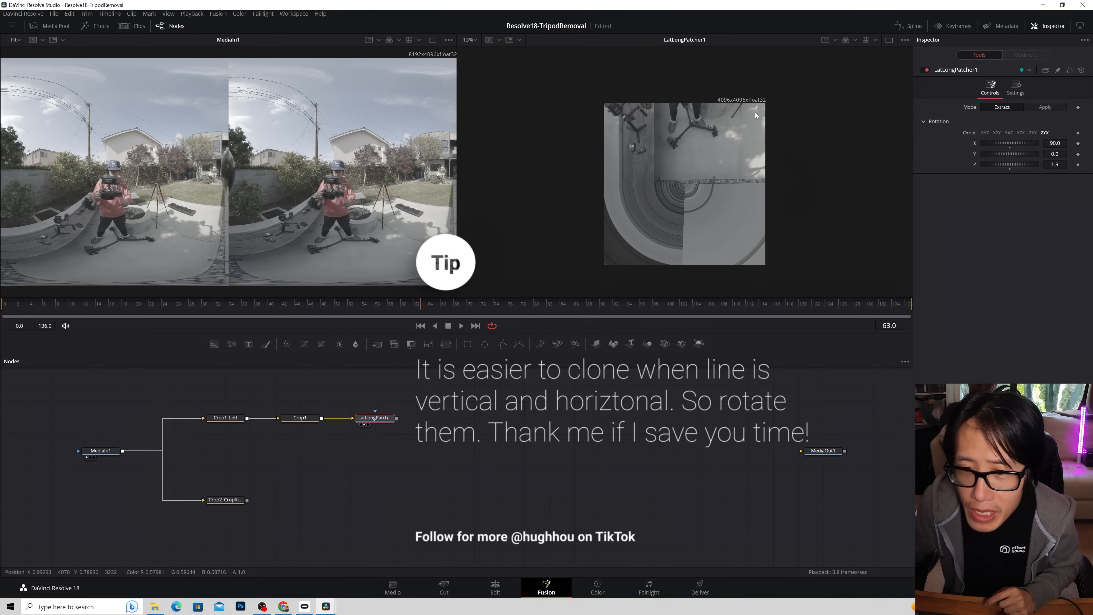
left_click_drag(1007, 164, 1007, 164)
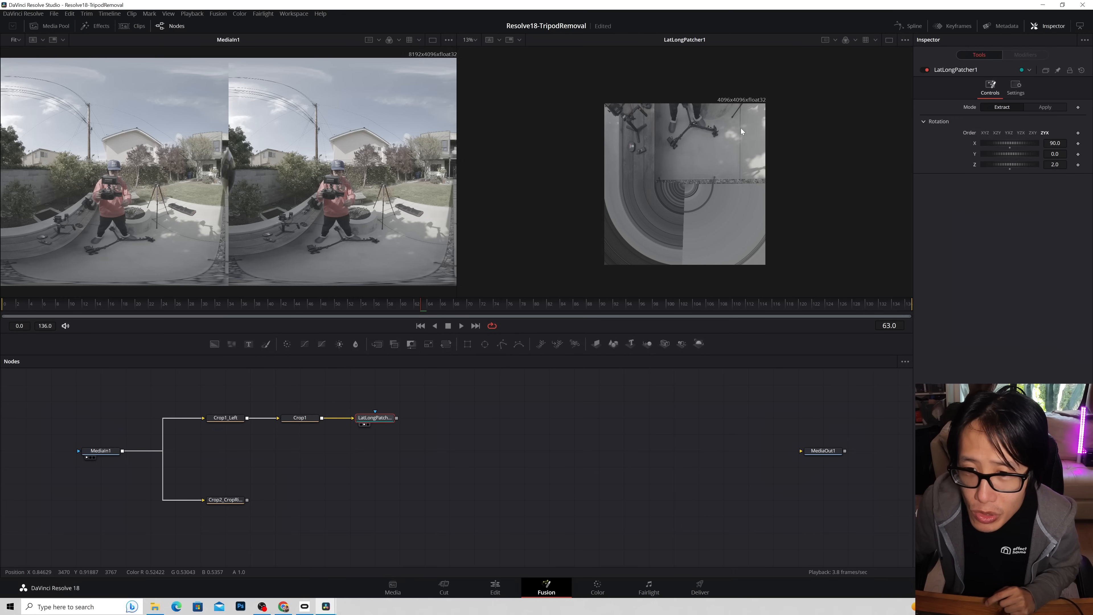
key("ctrl+s")
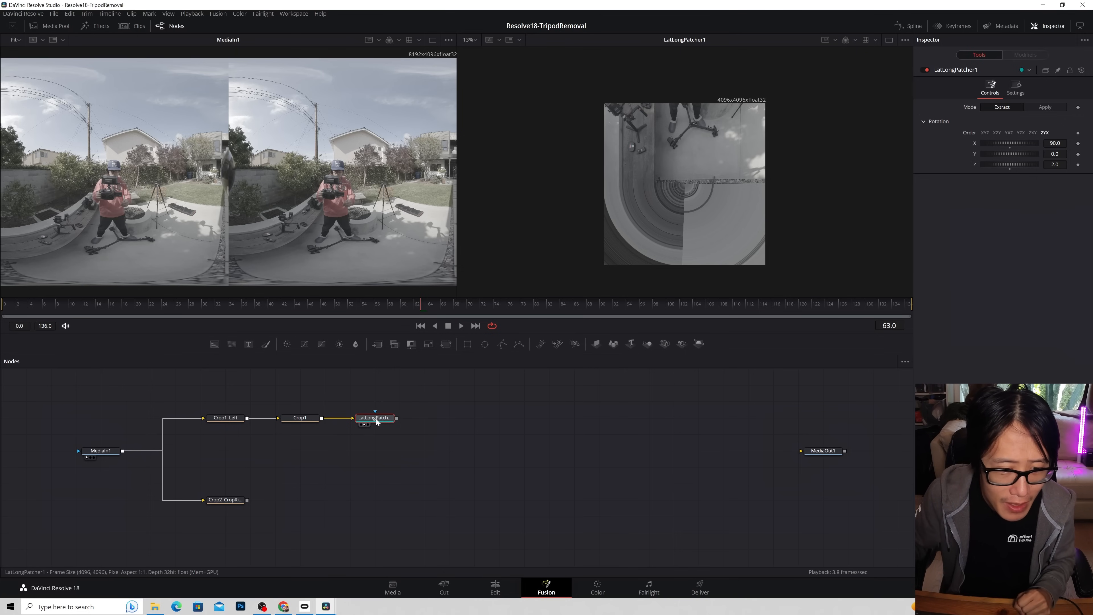
Step: Add a Paint node after LatLongPatcher1 and show it in the second viewer
key("shift+space")
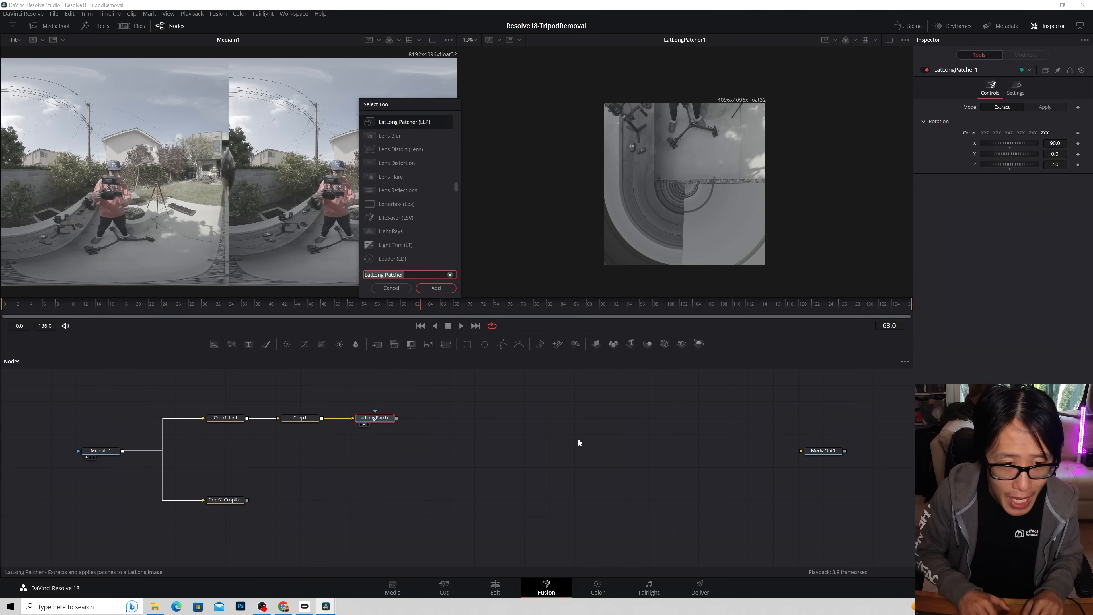
type("paint")
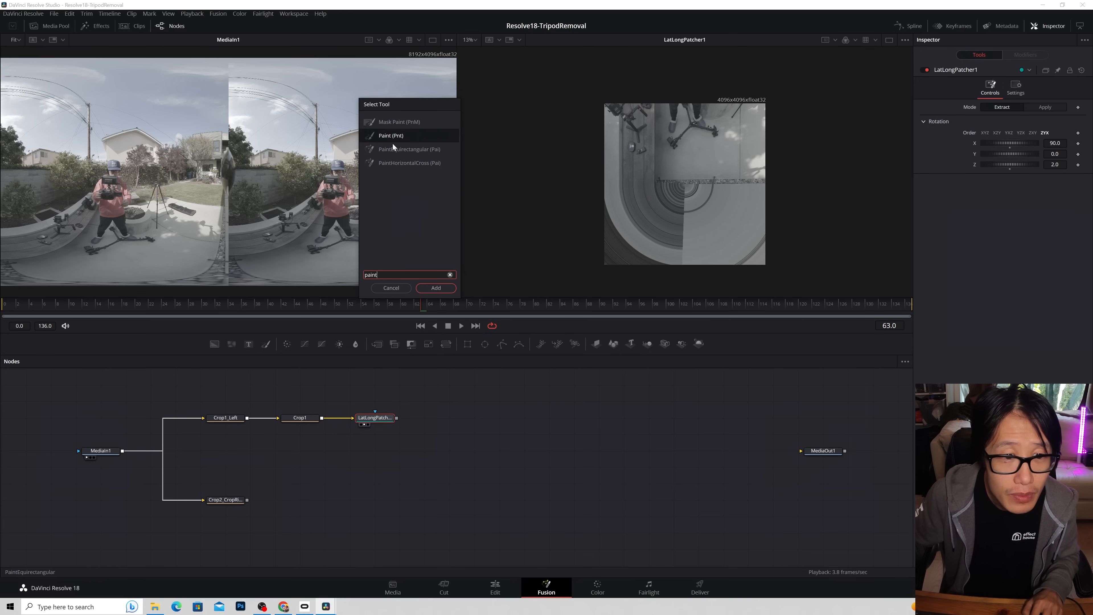
key("Return")
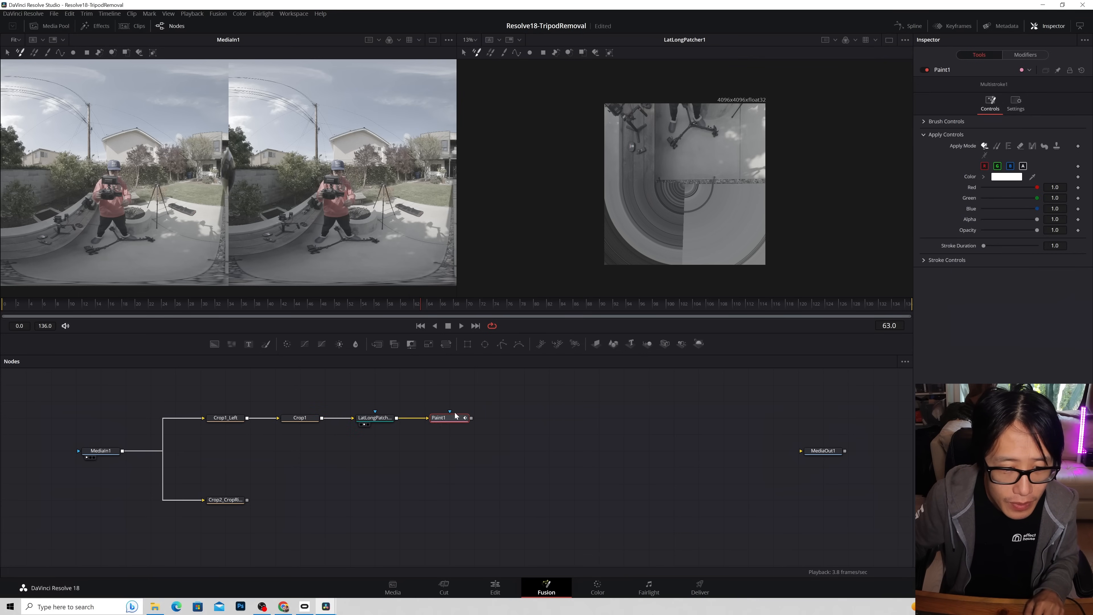
left_click(452, 420)
key("2")
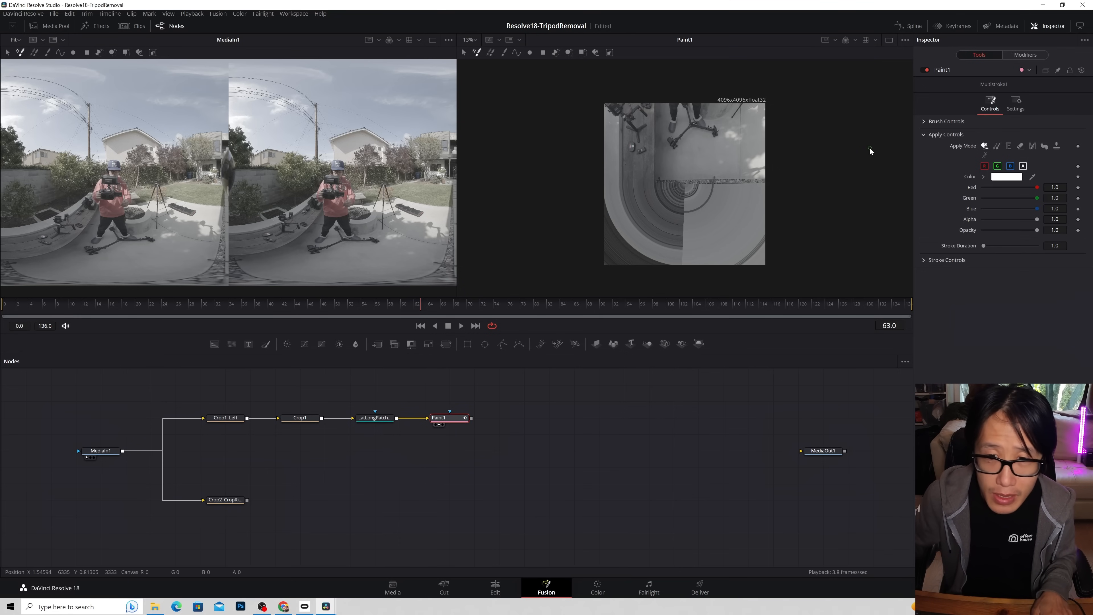
Step: Set Paint1 to the Stroke brush in Clone apply mode with a softness of 1.229
left_click(504, 53)
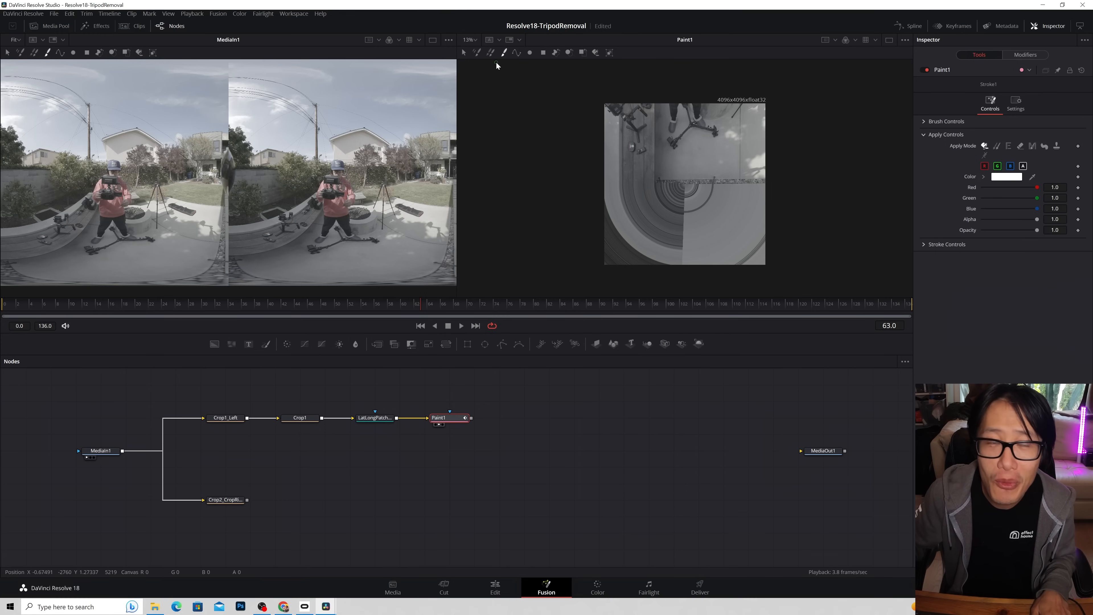
left_click(996, 145)
left_click(923, 122)
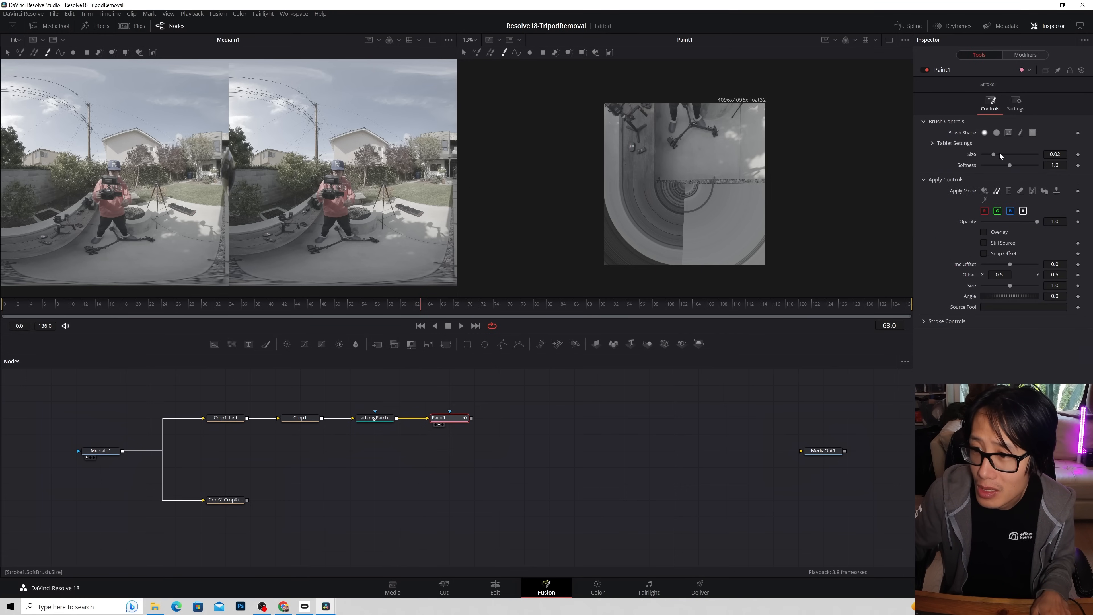
left_click_drag(1010, 165, 1017, 165)
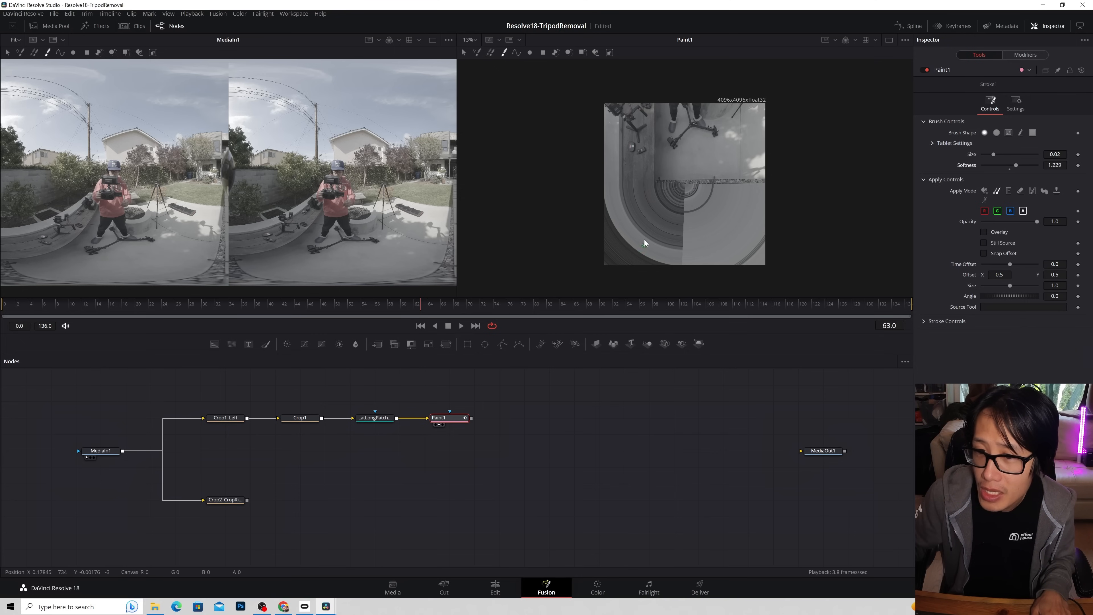
left_click(827, 181)
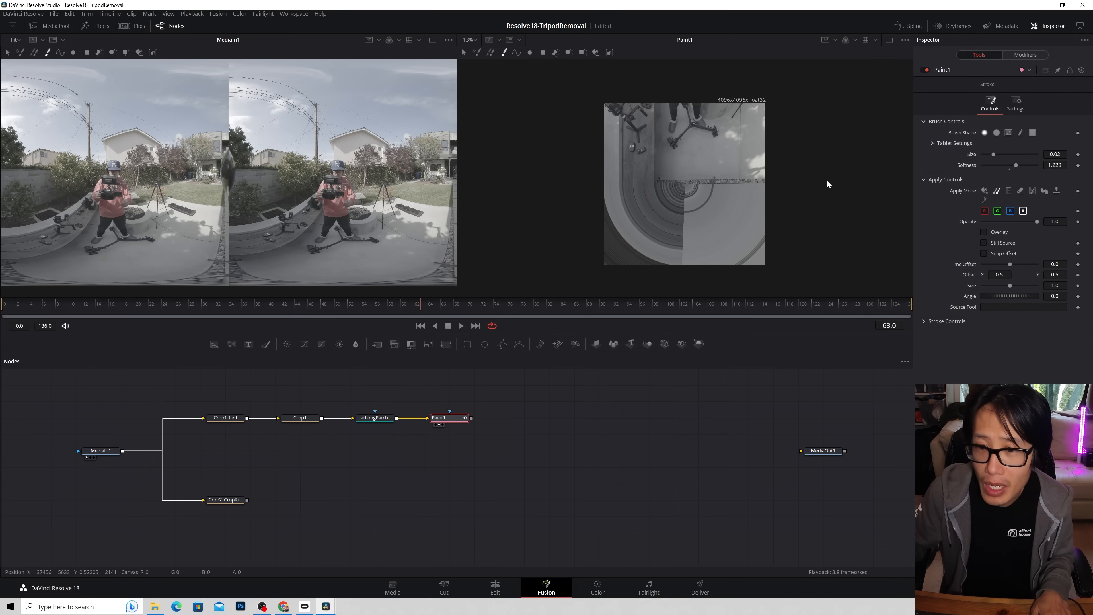
Step: Clone clean concrete and pebbles over the right-hand tripod leg where it crosses the pebble strip
scroll(832, 183, "up", 5)
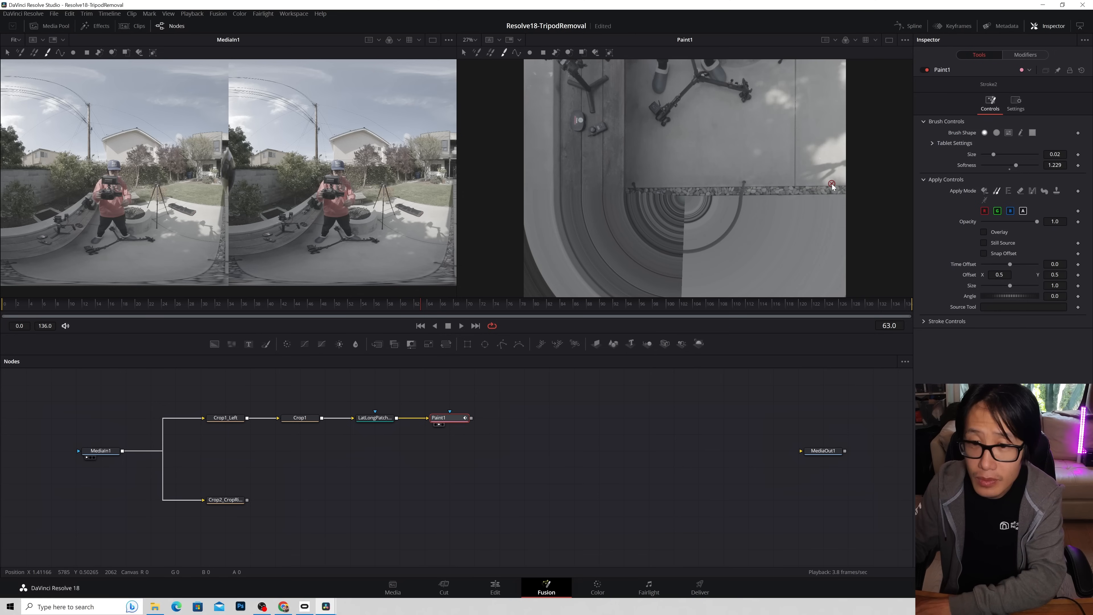
mouse_move(829, 185)
left_mouse_down()
mouse_move(812, 171)
mouse_move(663, 141)
mouse_move(652, 161)
mouse_move(694, 153)
mouse_move(715, 162)
left_mouse_up()
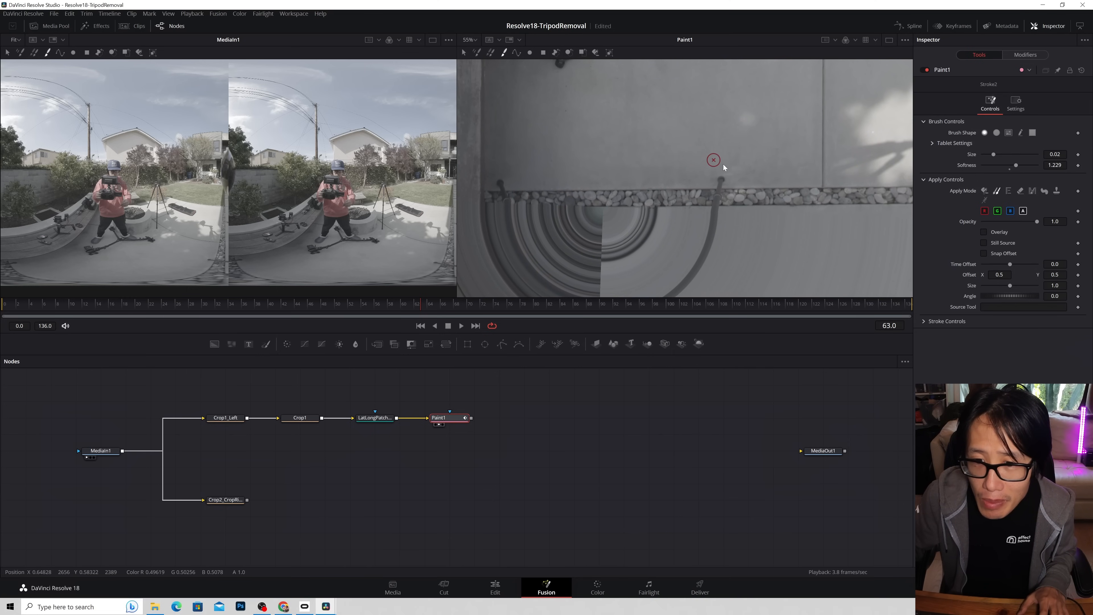
left_click(758, 181, "alt")
left_click_drag(727, 180, 720, 180)
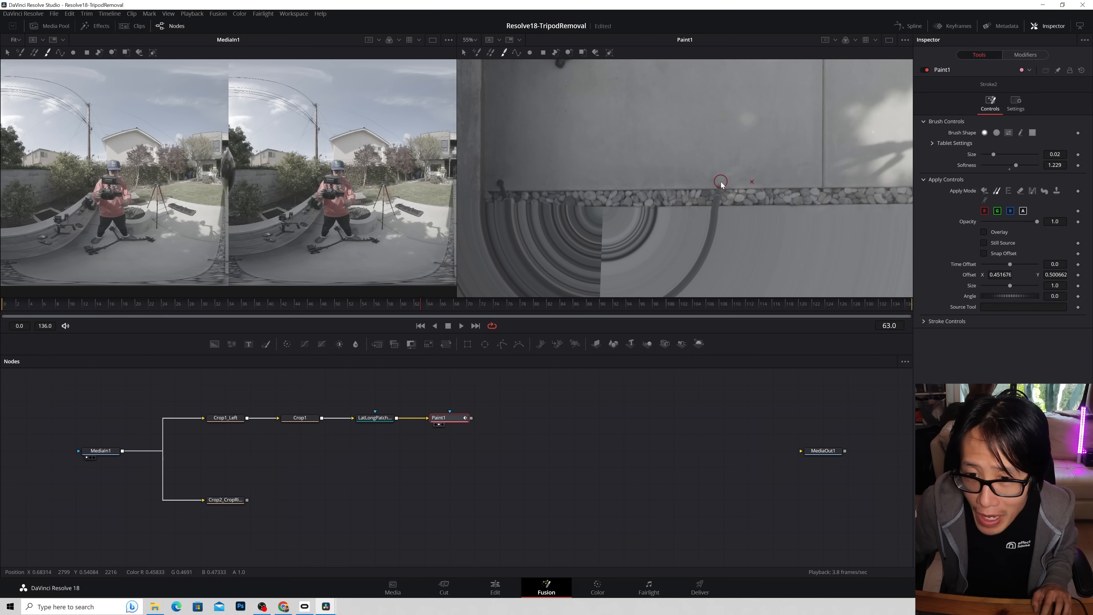
left_click(725, 184)
left_click(759, 188, "alt")
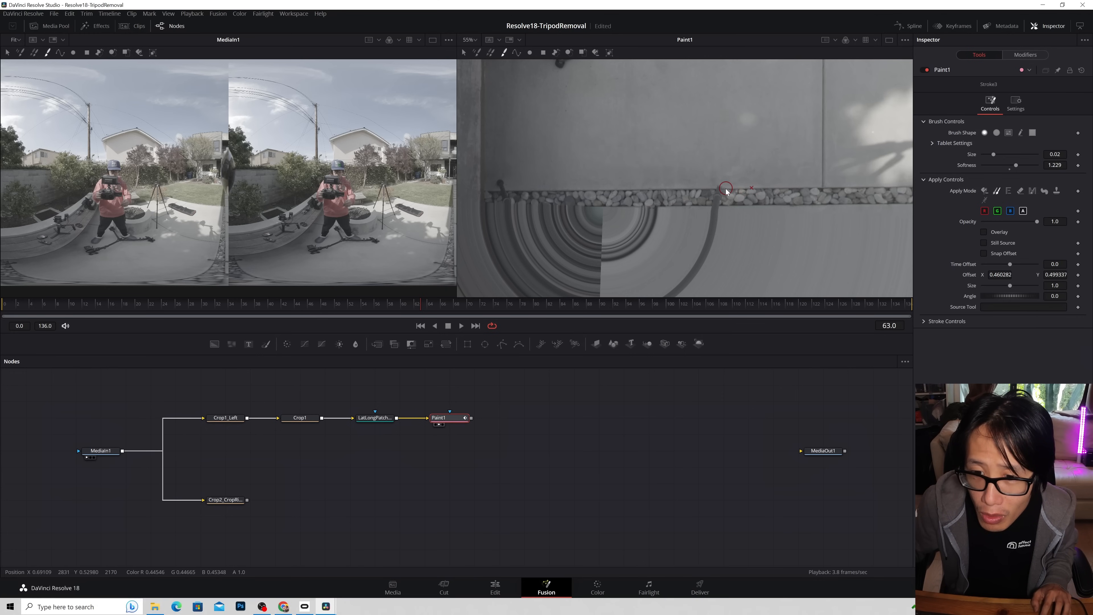
left_click(714, 189)
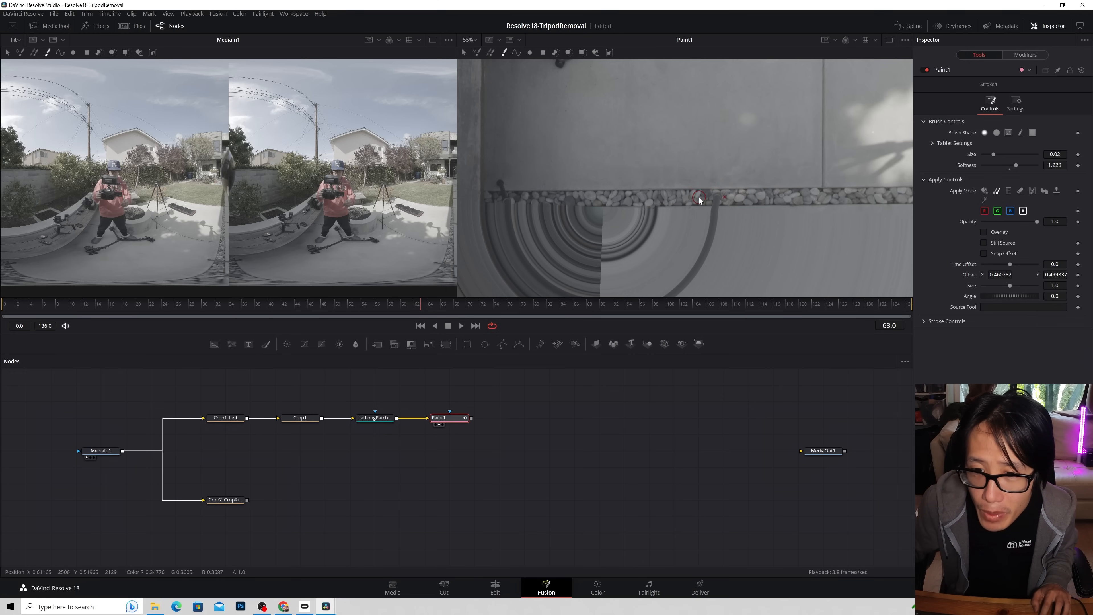
left_click(744, 199, "alt")
left_click_drag(727, 198, 719, 199)
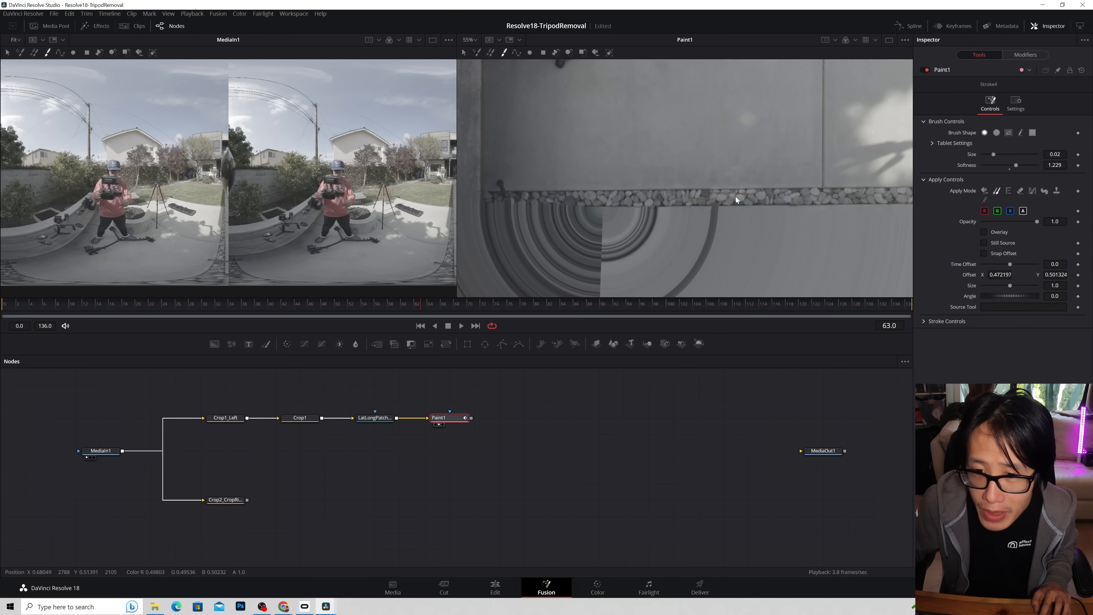
left_click(746, 205, "alt")
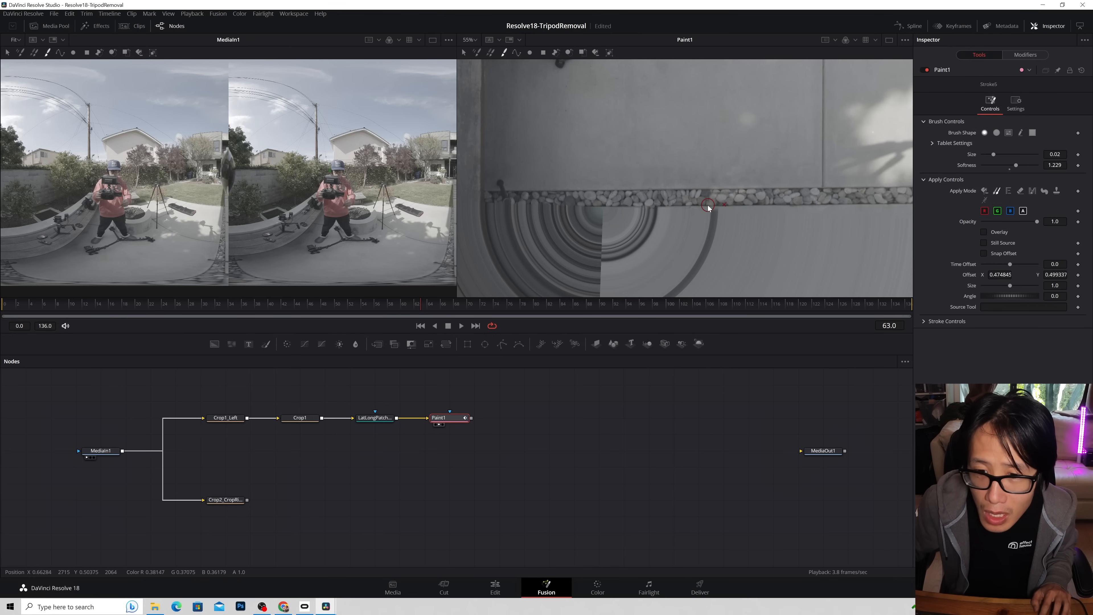
Step: Reduce the clone brush size and clean up the right-hand tripod leg just below the pebble strip
left_click_drag(993, 154, 990, 154)
left_click_drag(715, 211, 716, 209)
left_click(720, 212, "alt")
left_click(712, 211)
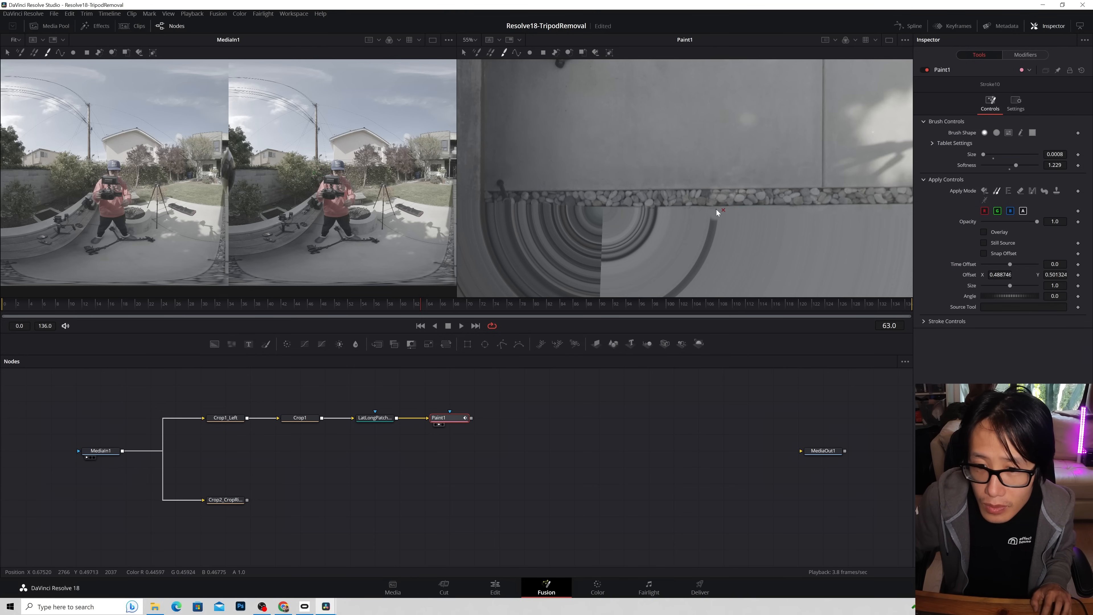
left_click(719, 214)
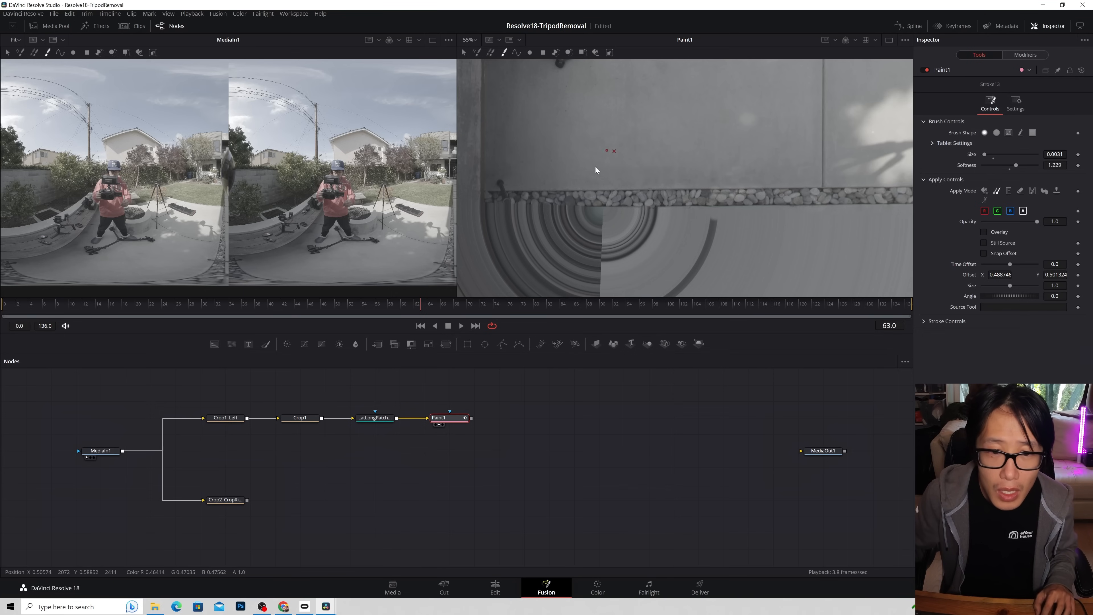
Step: Set the clone brush size to 0.0126 and clone clean ground over the left-hand tripod leg at the pebble strip
left_click_drag(985, 155, 994, 155)
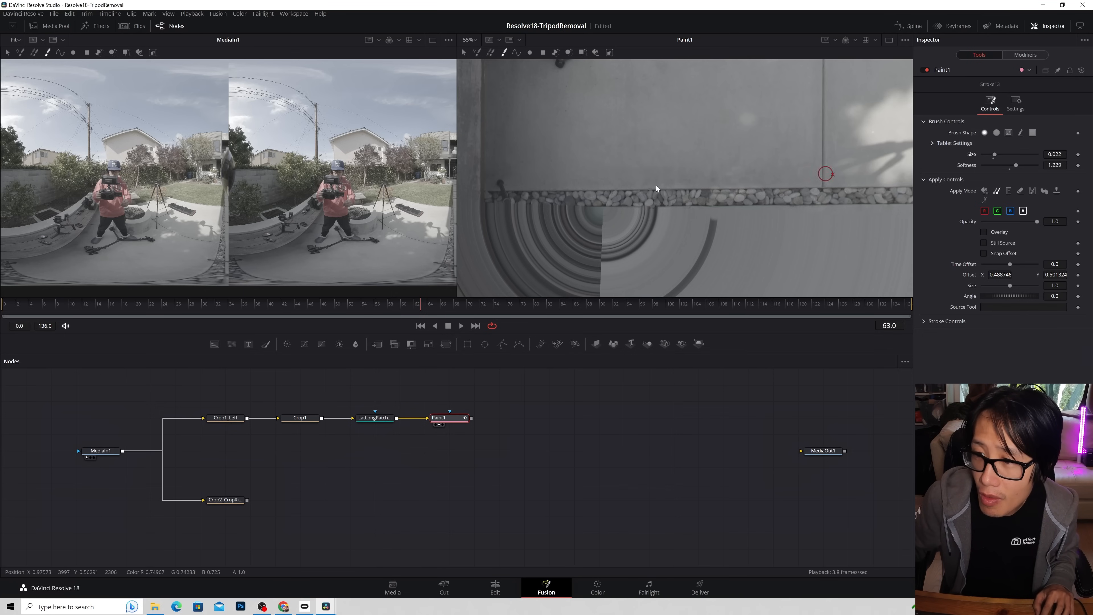
left_click_drag(995, 154, 990, 154)
left_click(503, 169, "alt")
left_click(500, 184)
left_click_drag(1037, 221, 1036, 222)
left_click(501, 187)
left_click(501, 188)
left_click(498, 191)
left_click(521, 199, "alt")
left_click(512, 199)
left_click(513, 199)
left_click(504, 201)
left_click(648, 278, "alt")
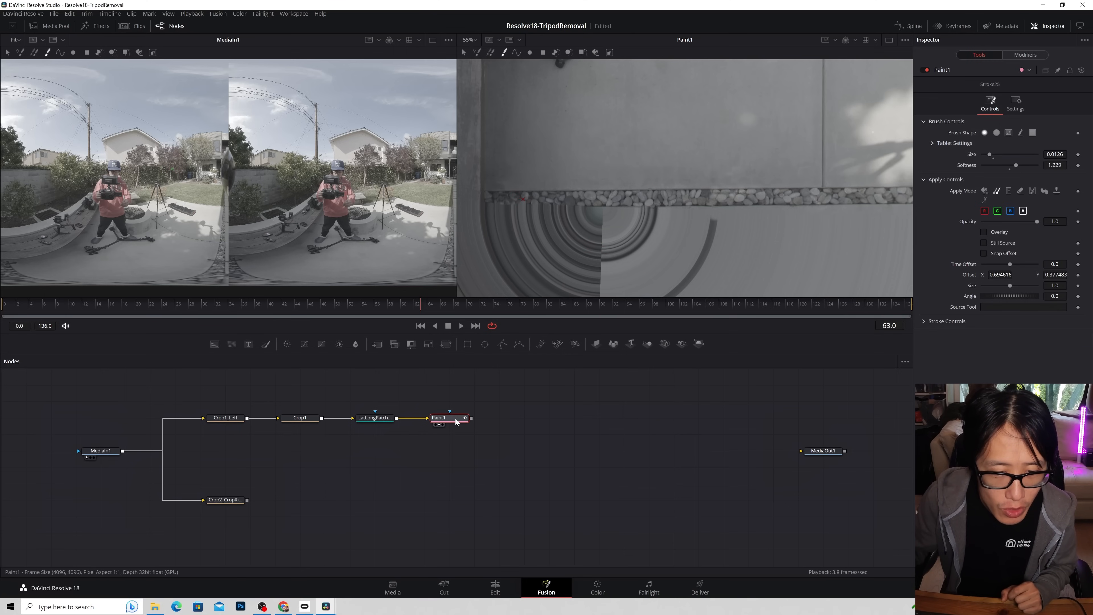
Step: Paste a copy of LatLongPatcher1 after Paint1, set its mode to Apply and show it in the second viewer
left_click(374, 417)
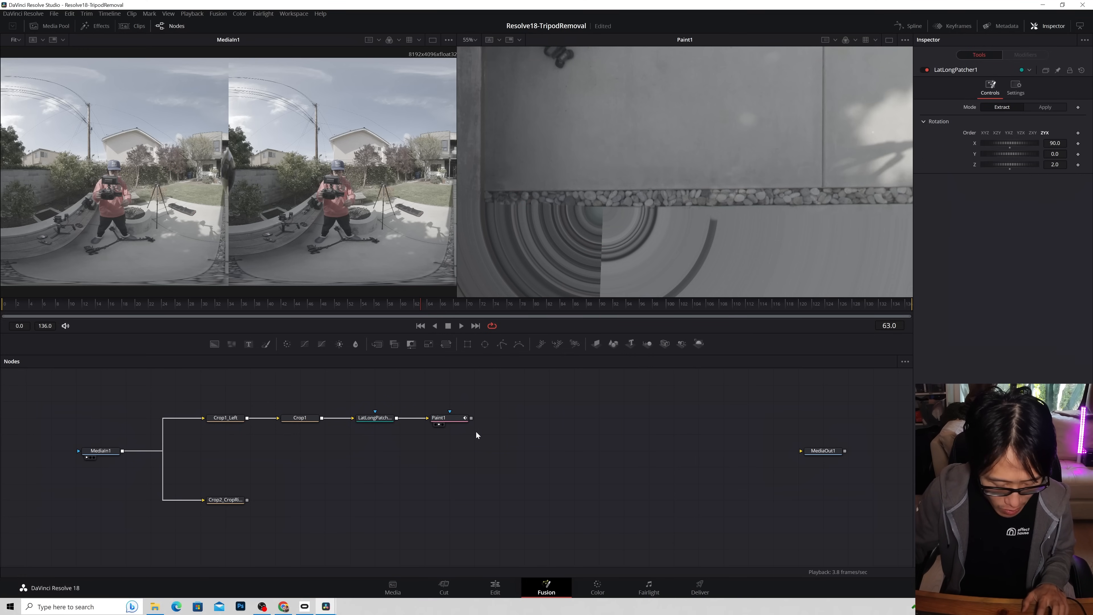
key("ctrl+v")
mouse_move(561, 403)
left_mouse_down()
mouse_move(536, 421)
mouse_move(503, 418)
left_mouse_up()
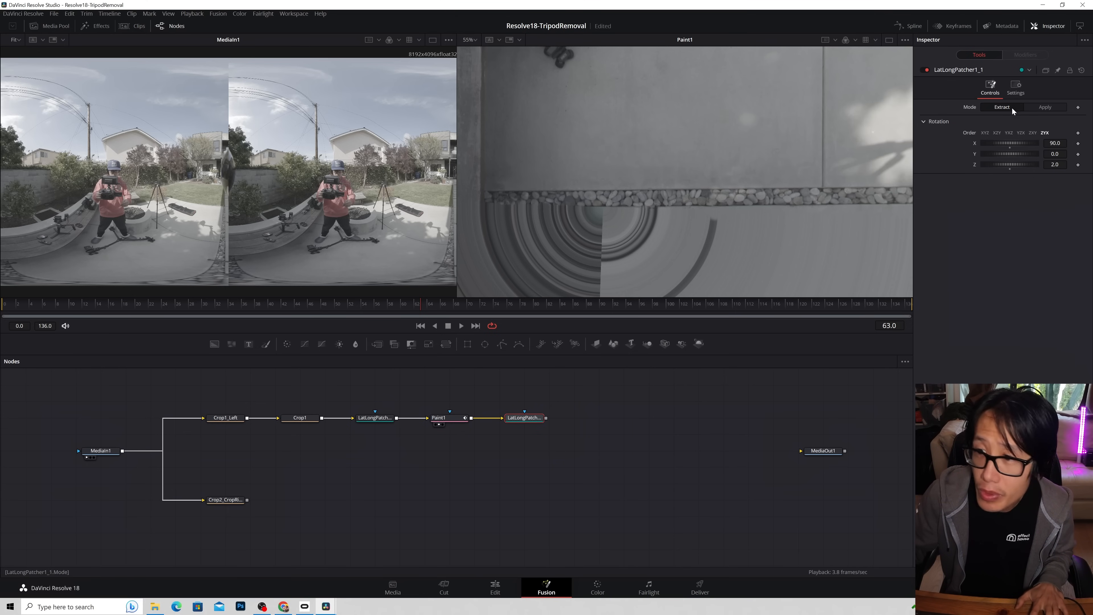
left_click(1042, 108)
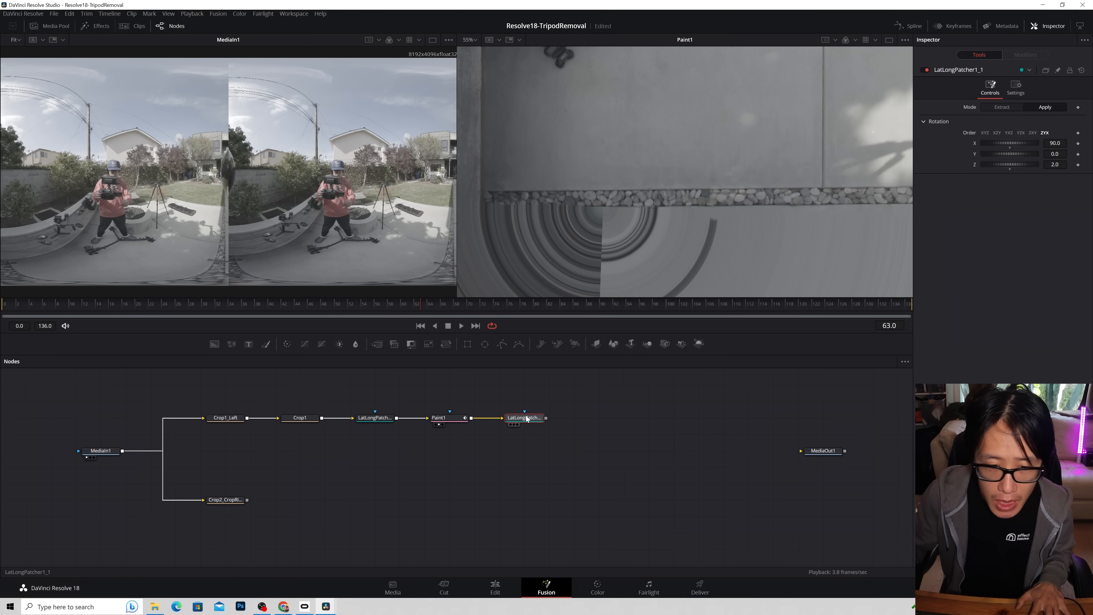
key("2")
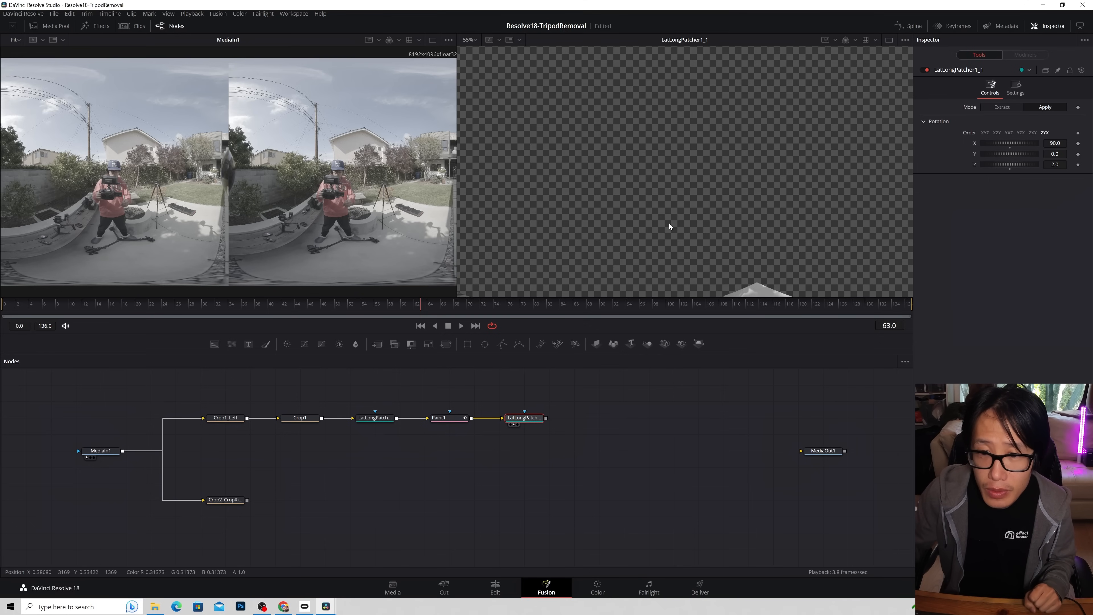
scroll(682, 216, "down", 5)
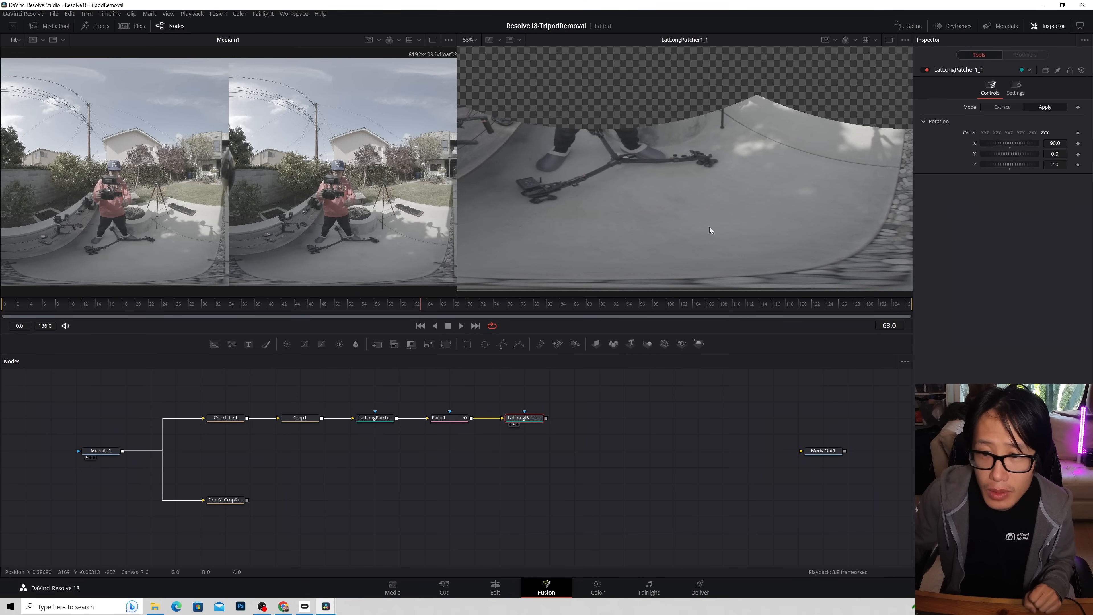
scroll(710, 226, "down", 6)
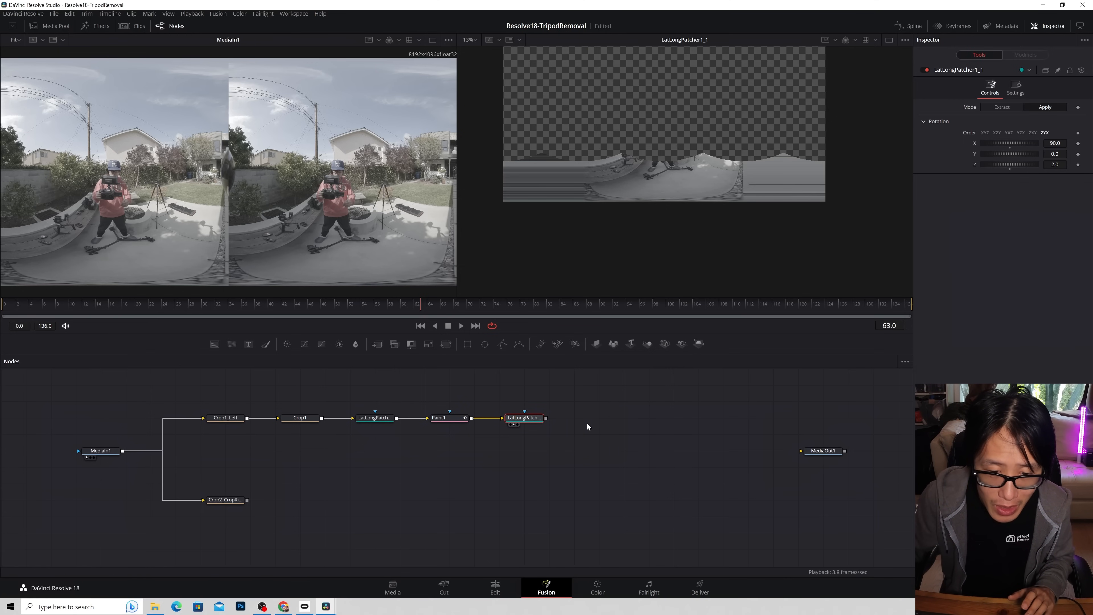
Step: Add a 4096 by 4096 Crop node with Keep Centered enabled, connect LatLongPatcher1_1 to it and show it in the second viewer
key("shift+space")
type("paint")
key("BackSpace")
key("BackSpace")
key("BackSpace")
key("BackSpace")
key("BackSpace")
type("crop")
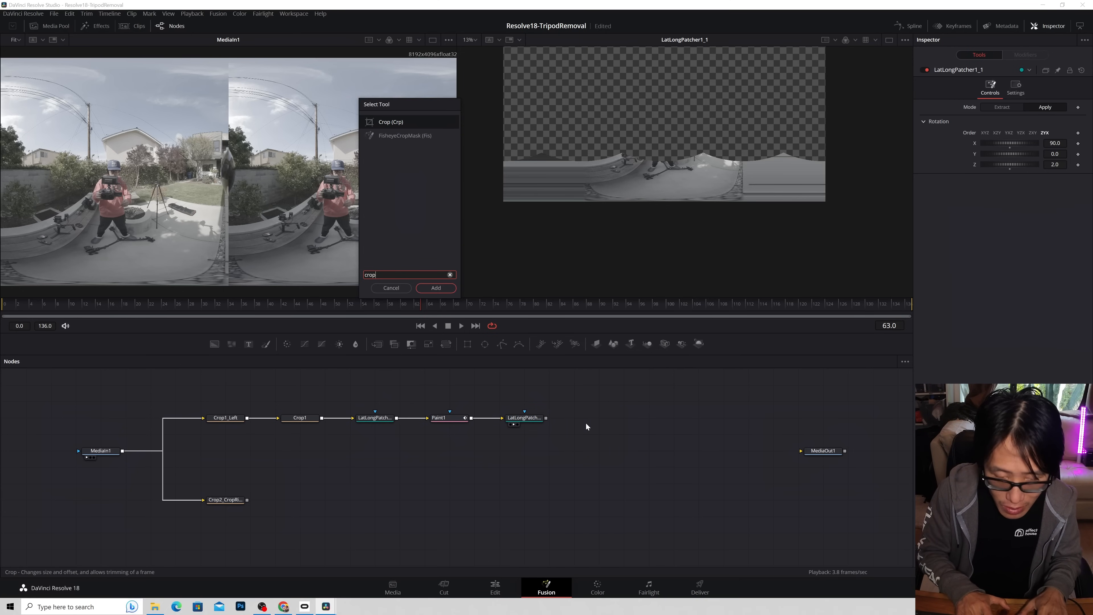
key("Return")
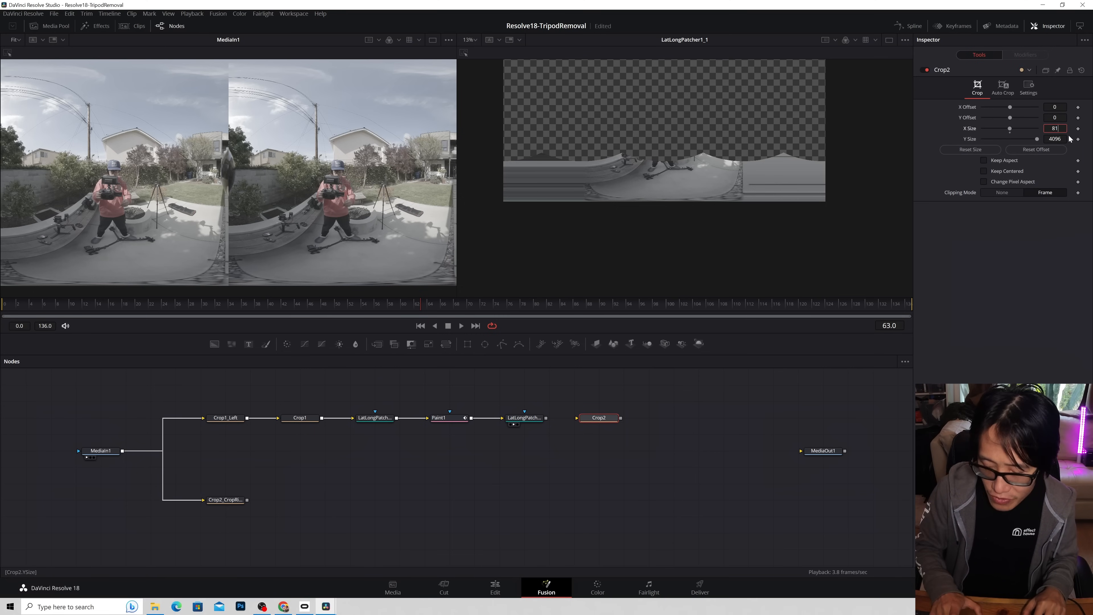
type("4096")
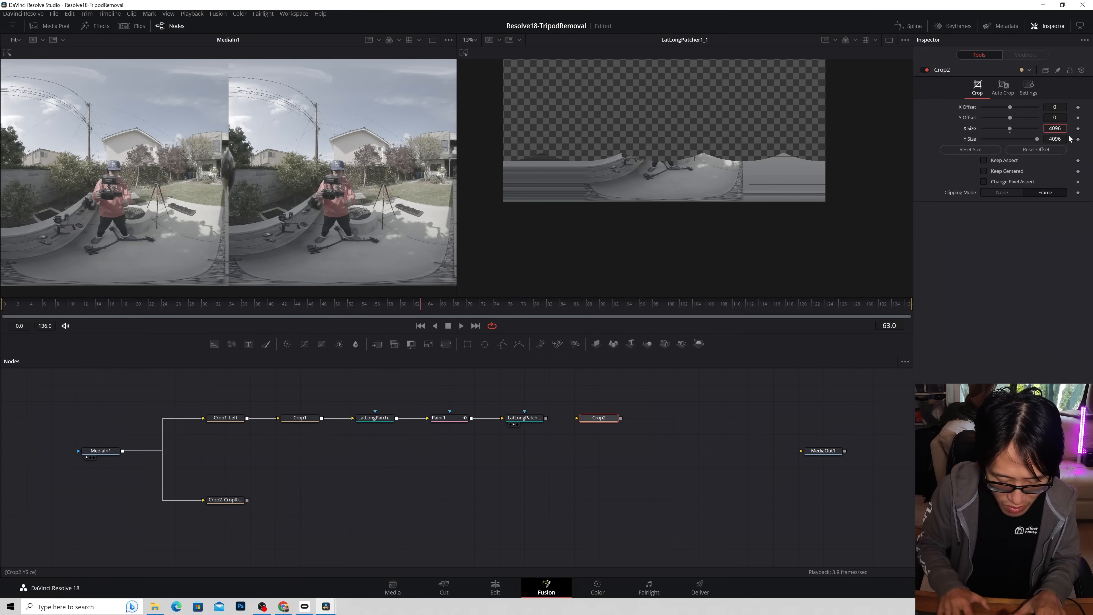
key("Tab")
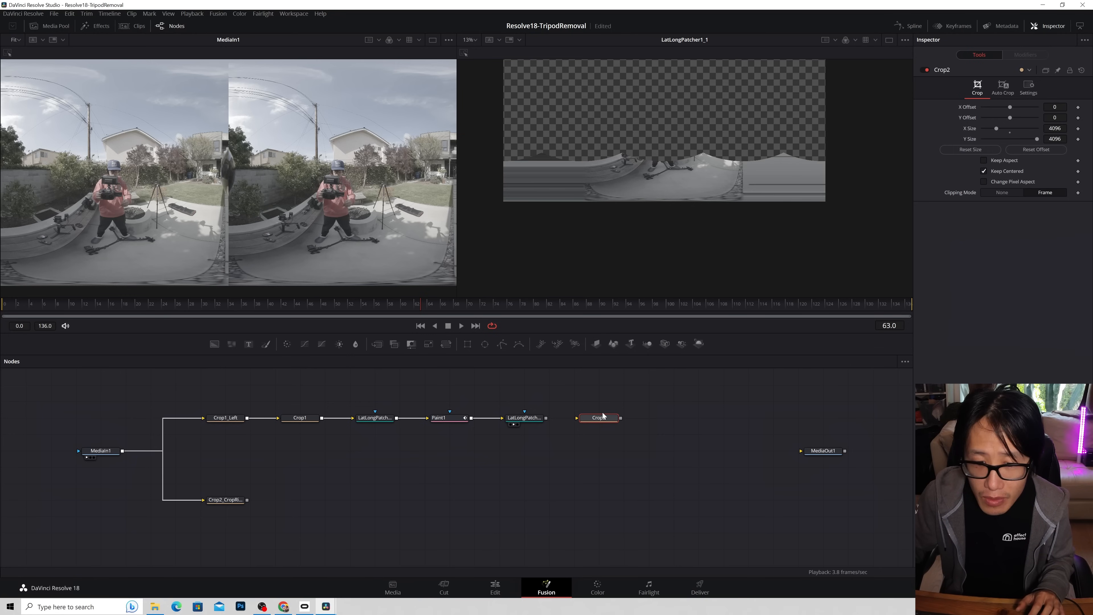
left_click_drag(546, 418, 577, 418)
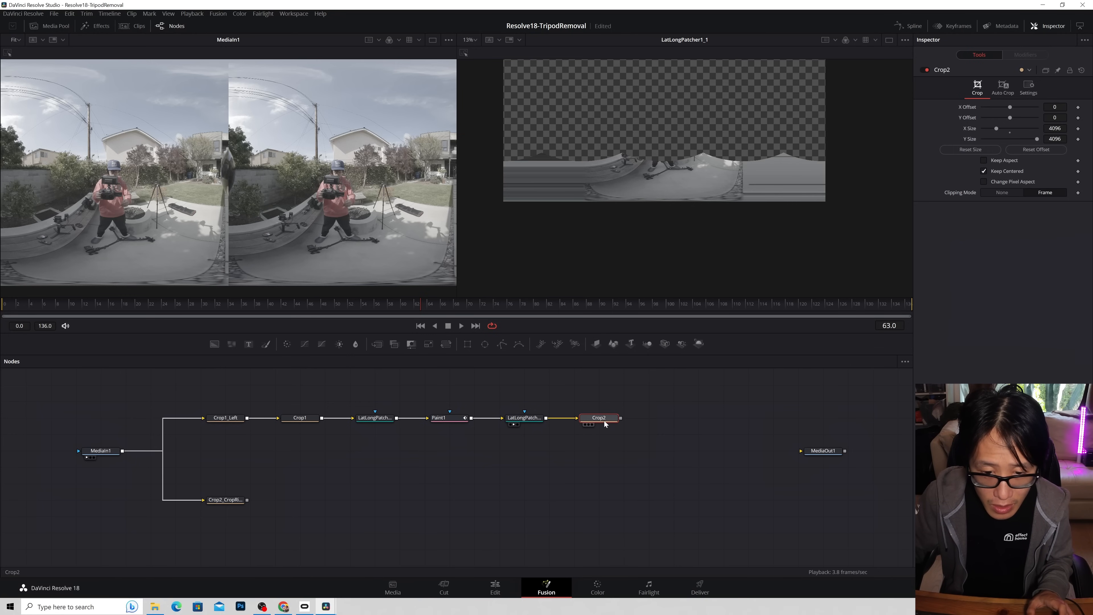
key("2")
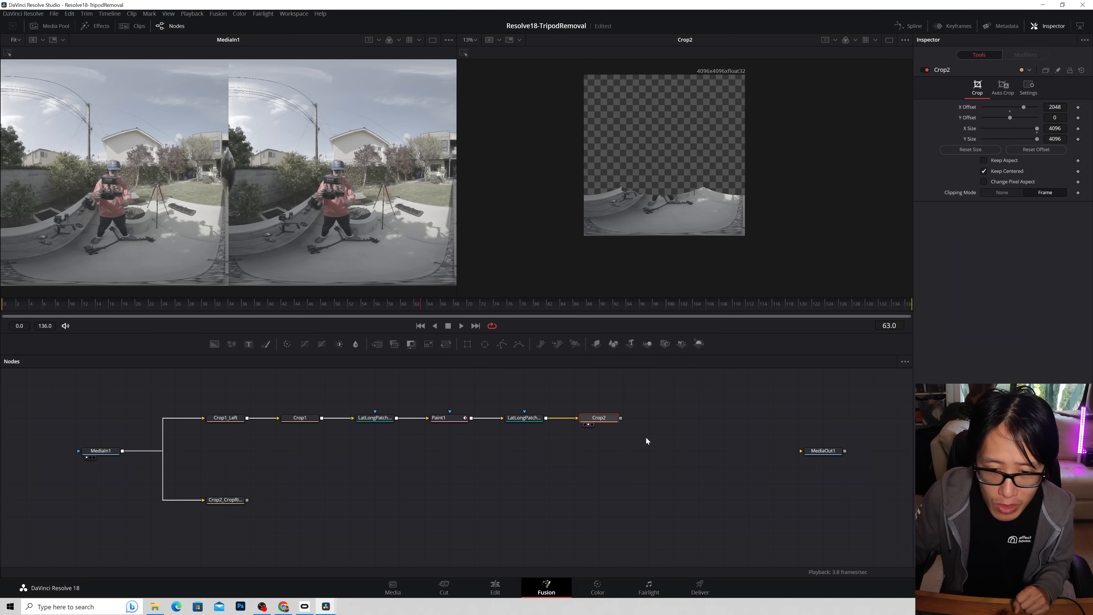
Step: Add a Merge node with Crop2 as foreground and Crop1_Left as background, and show it in the second viewer
left_click(529, 440)
left_click(595, 418)
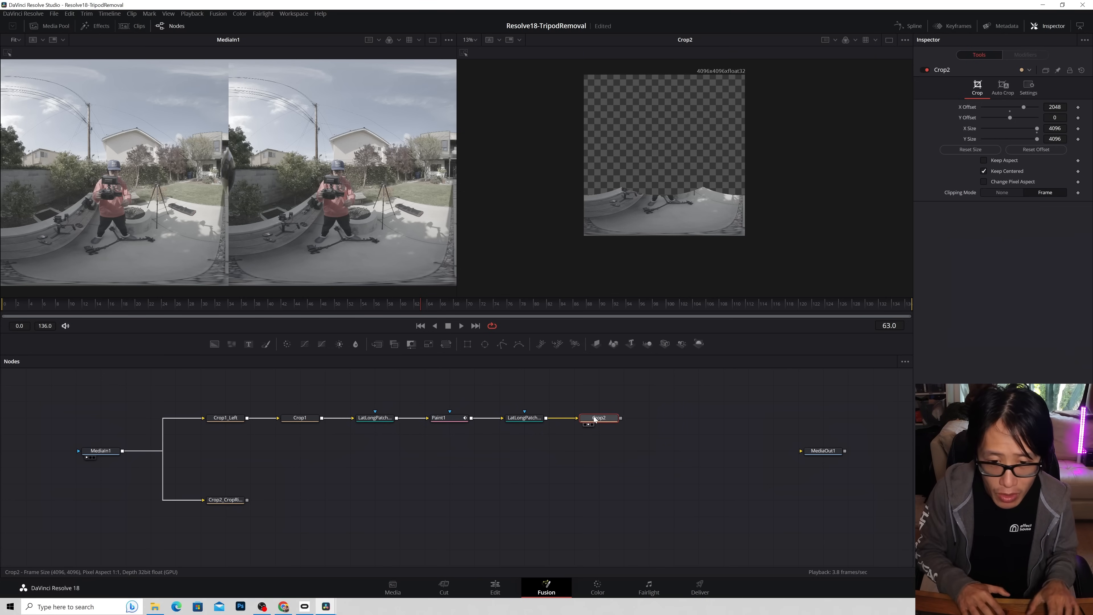
key("shift+space")
type("crop")
key("BackSpace")
key("BackSpace")
key("BackSpace")
key("BackSpace")
type("meg")
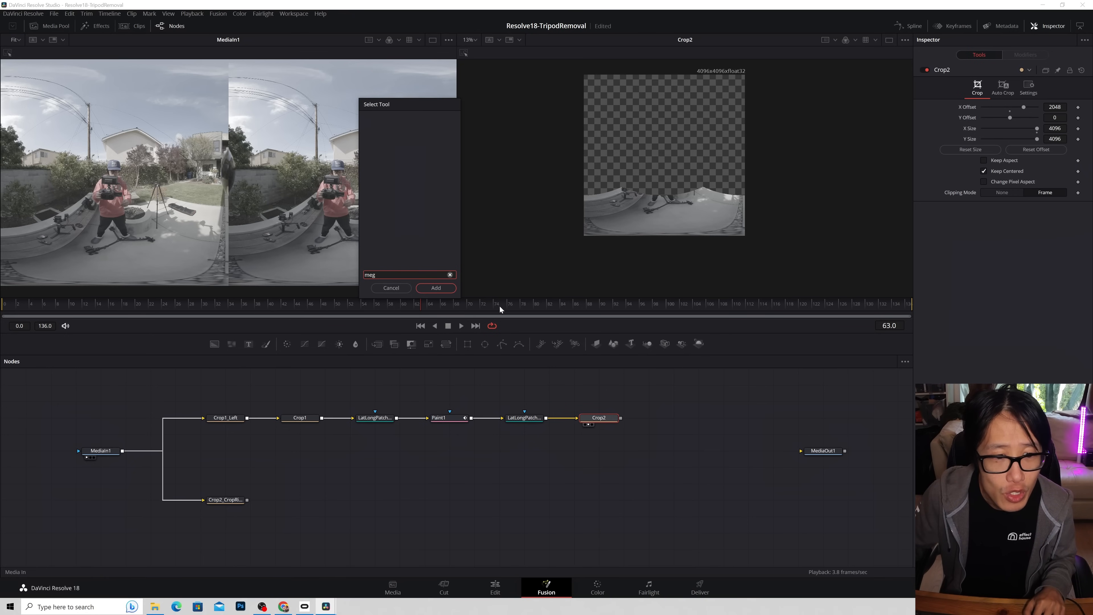
key("BackSpace")
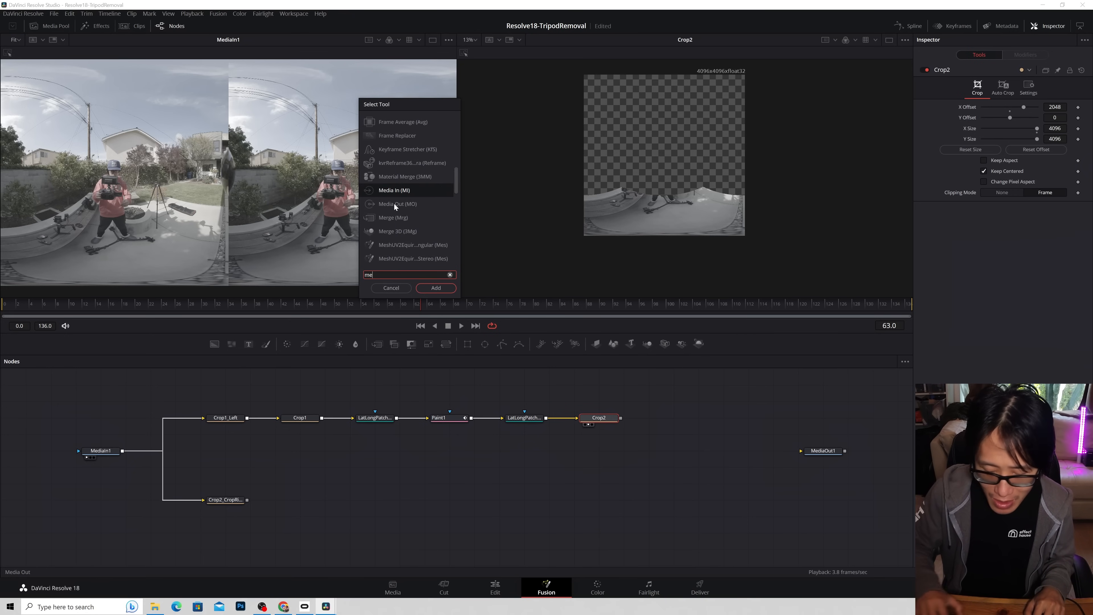
type("r")
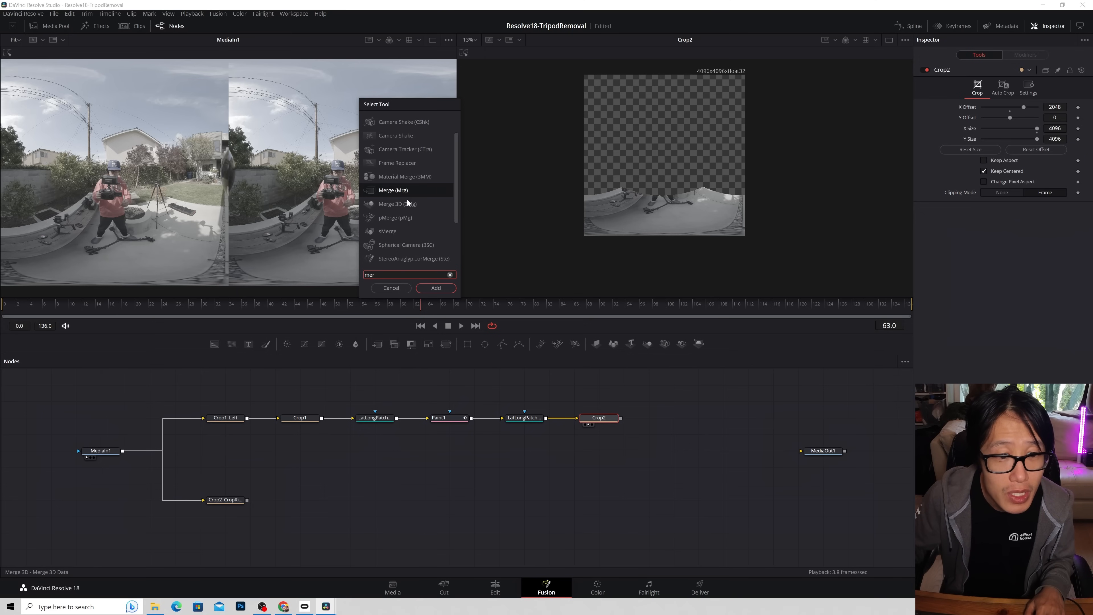
type("ge")
left_click(435, 288)
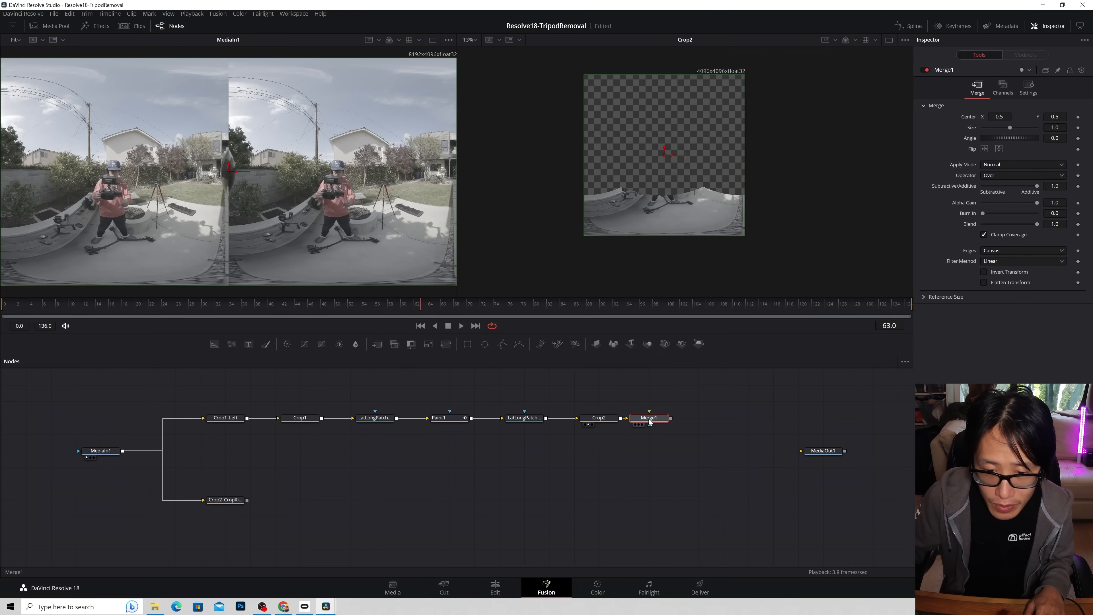
left_click_drag(676, 420, 651, 434)
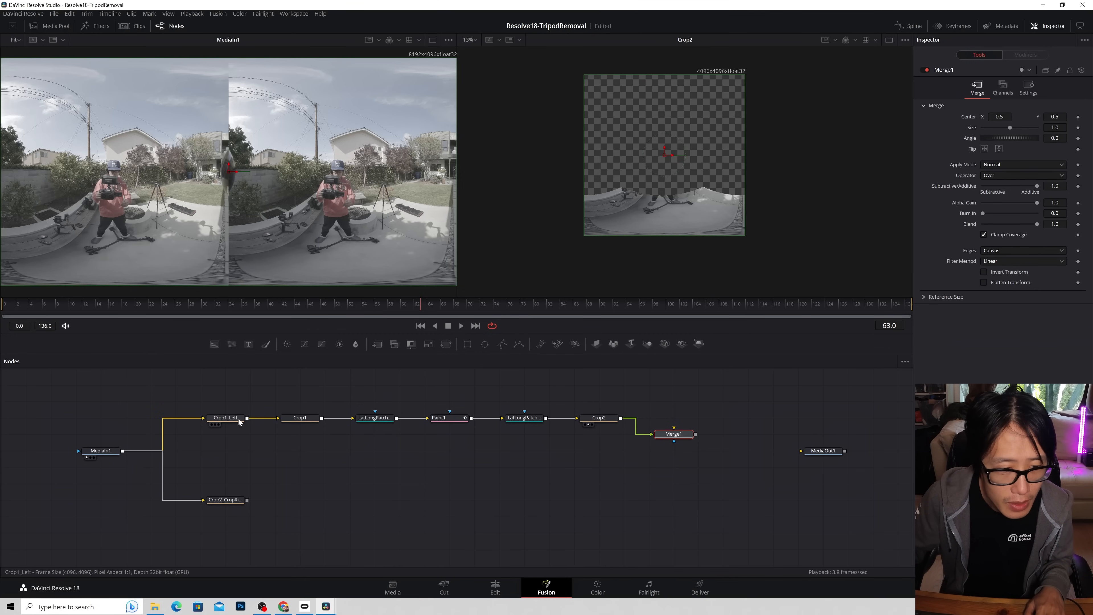
left_click_drag(247, 418, 674, 444)
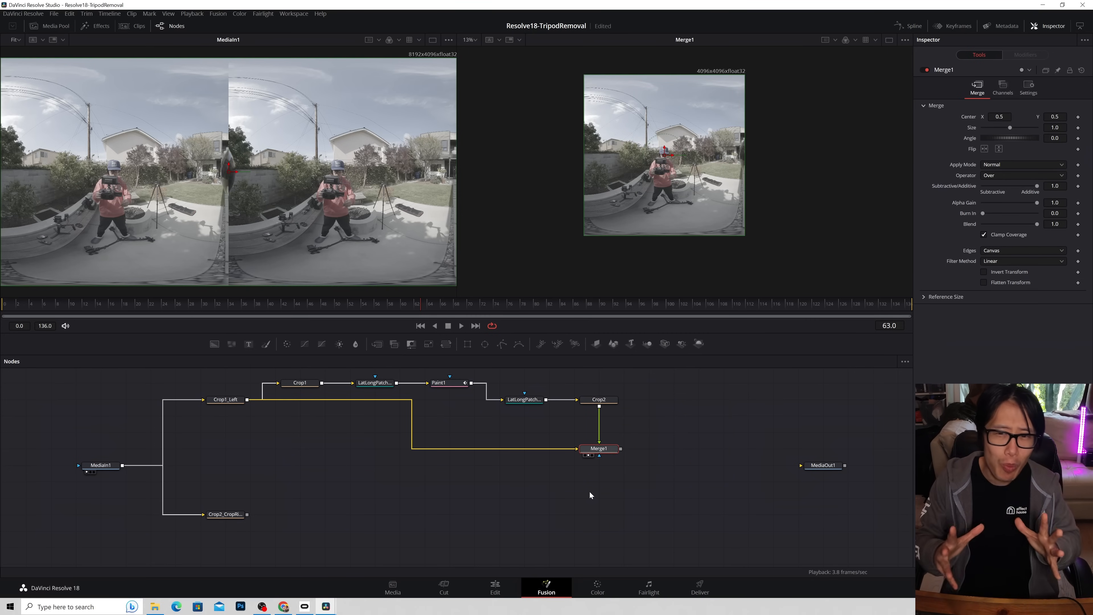
Step: Duplicate the Crop1-to-Merge1 node chain and feed the copied Crop1_1 and Merge1_1 from the right-eye crop node
left_click_drag(673, 378, 278, 461)
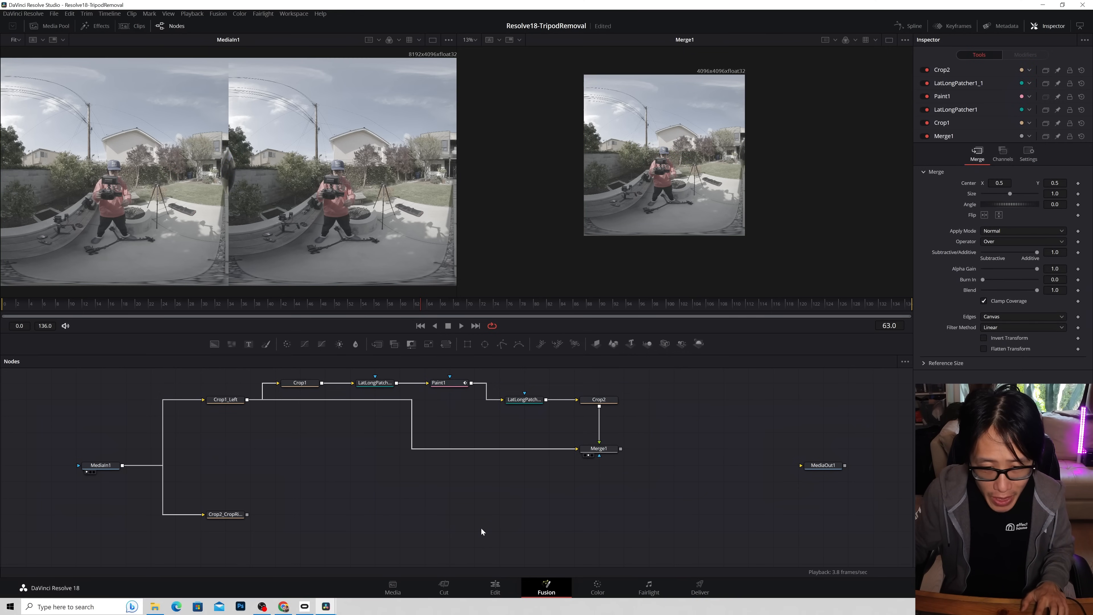
key("ctrl+v")
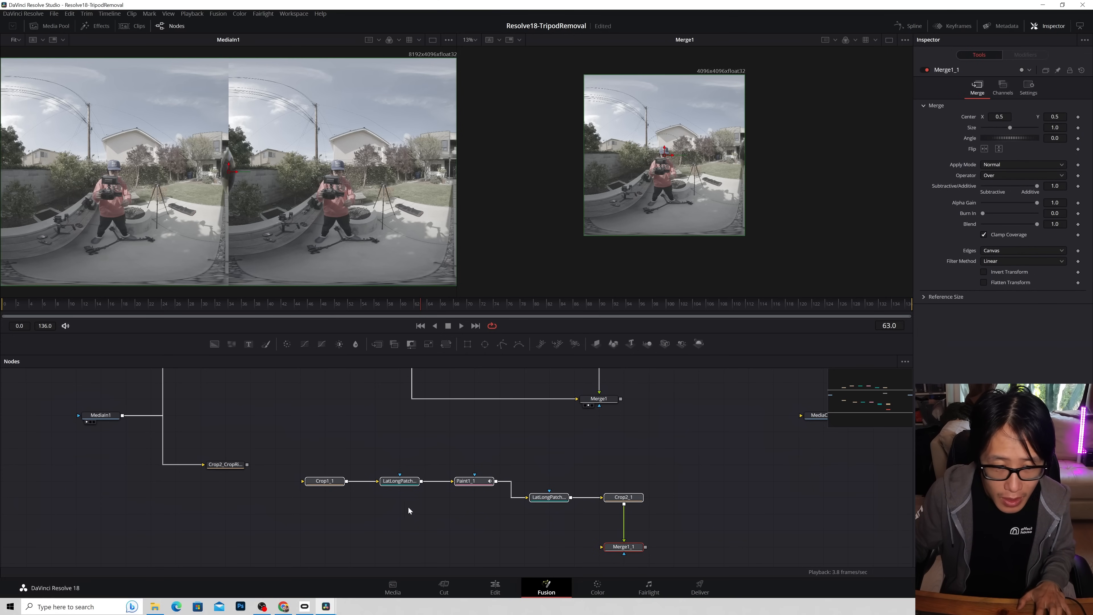
left_click_drag(247, 464, 624, 539)
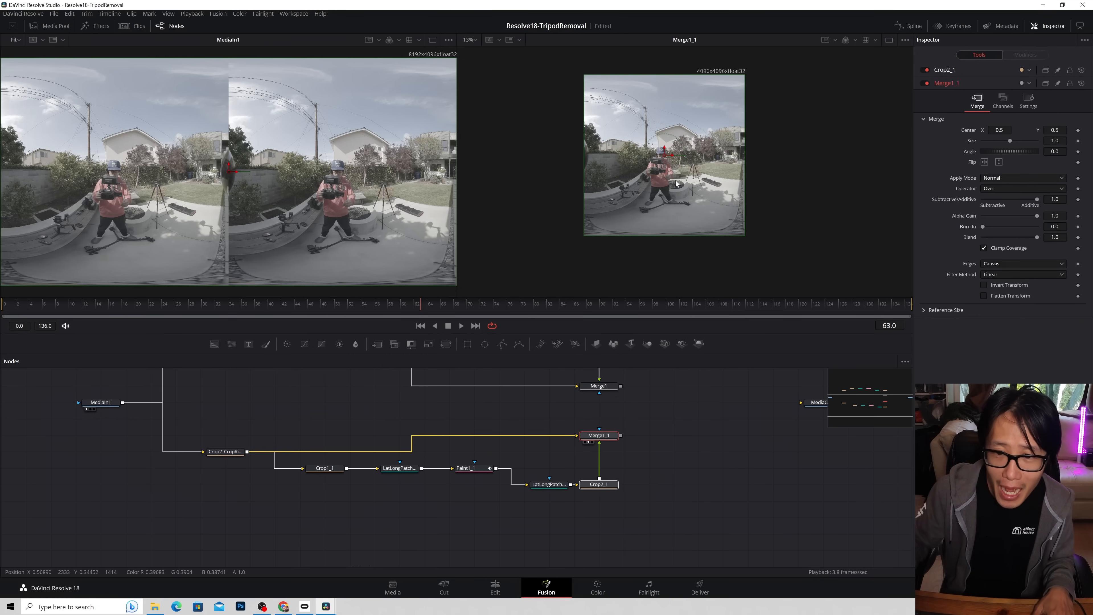
Step: Show Paint1_1 in the second viewer and clone clean ground along the pebble strip, reducing the brush size to 0.0157
left_click(474, 469)
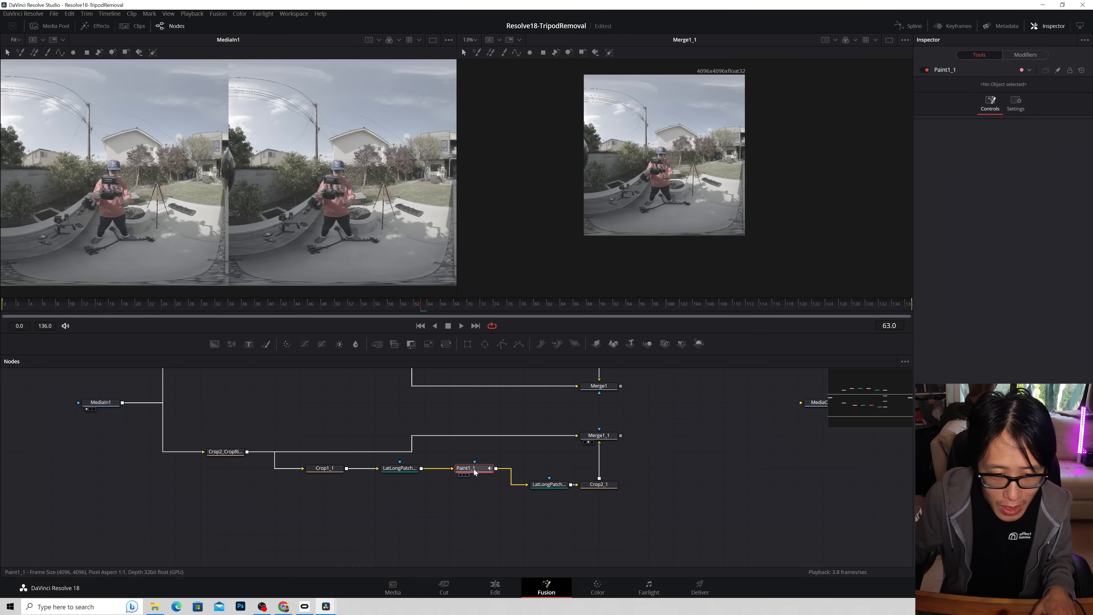
key("2")
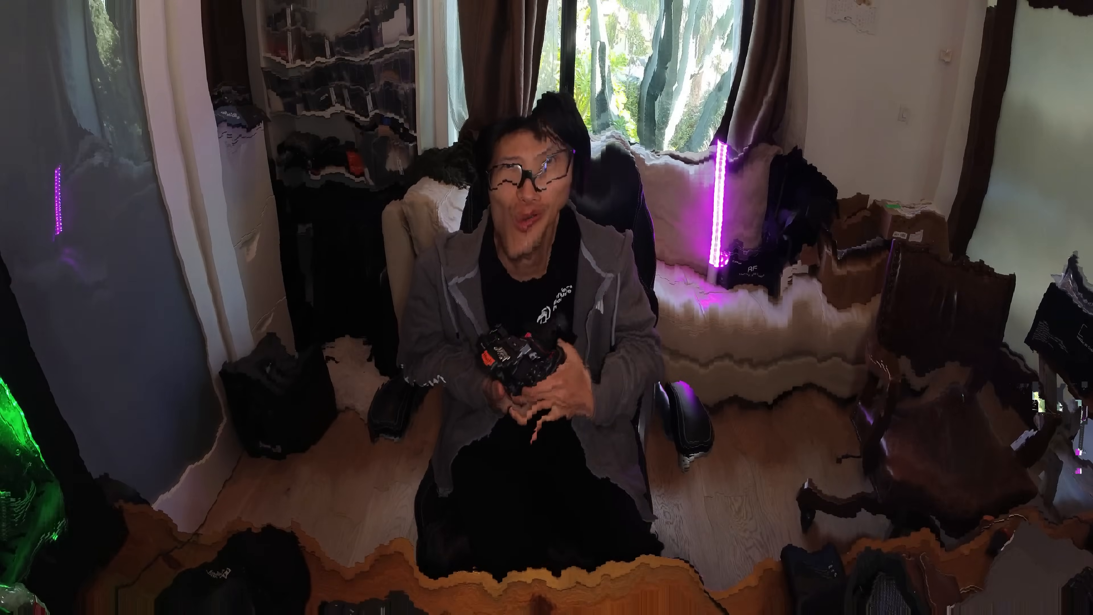
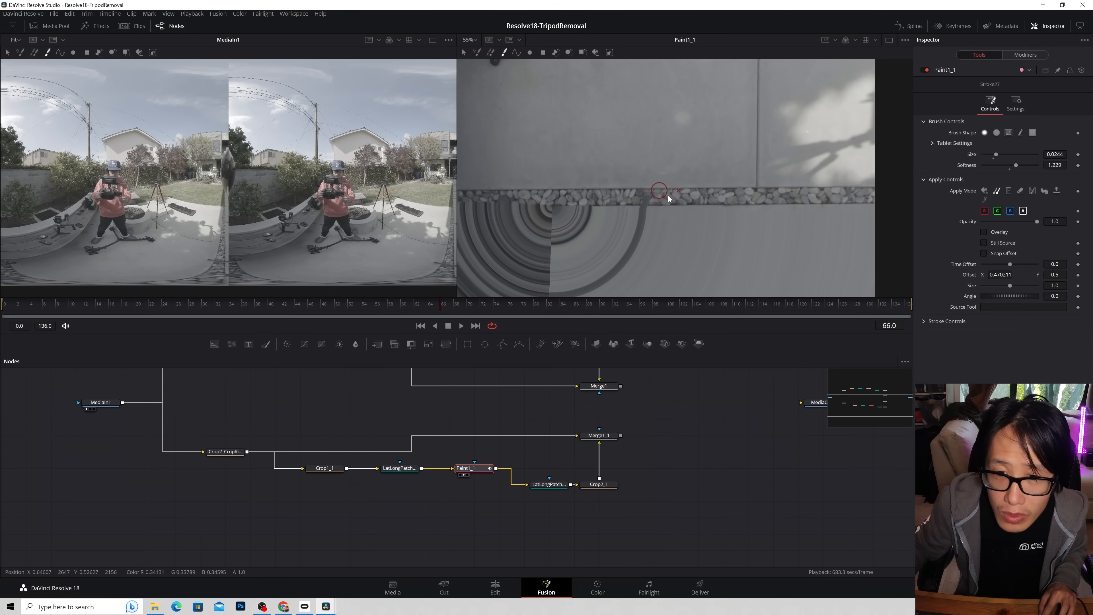
left_click(677, 197, "alt")
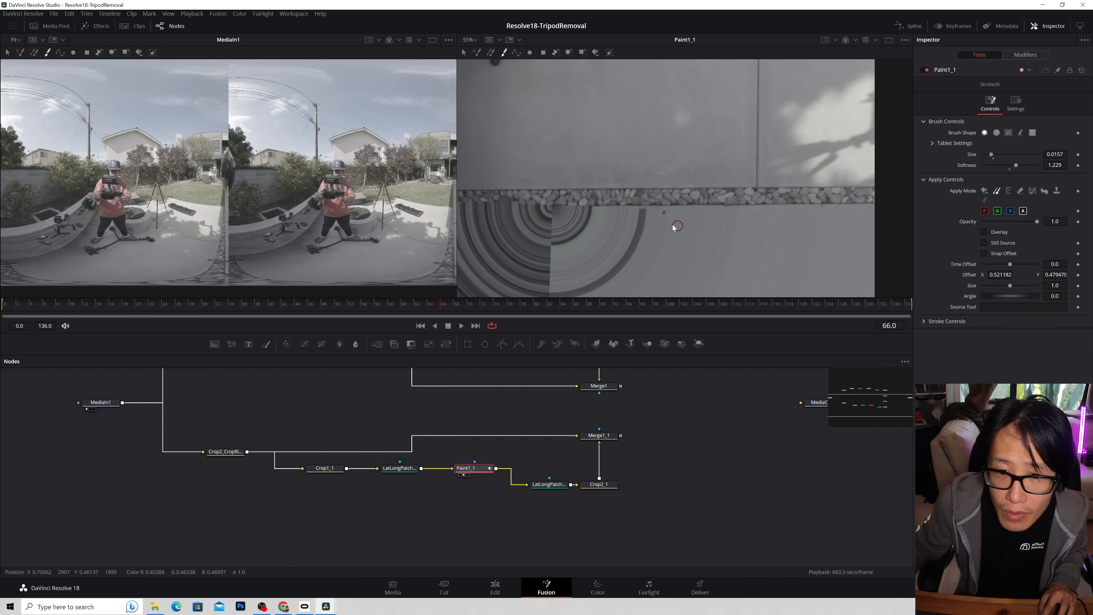
left_click(641, 211)
left_click_drag(611, 161, 826, 166)
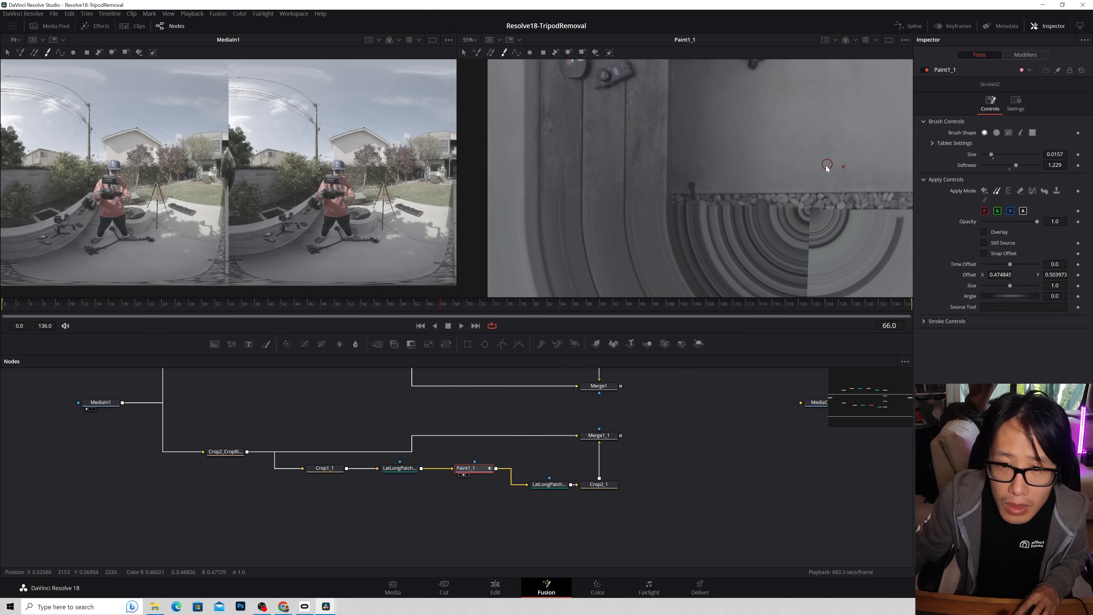
Step: Set the clone brush size to 0.0236 and clone pebbles across the left-hand end of the pebble strip
left_click_drag(992, 154, 996, 154)
left_click(678, 196, "alt")
left_click(709, 195, "alt")
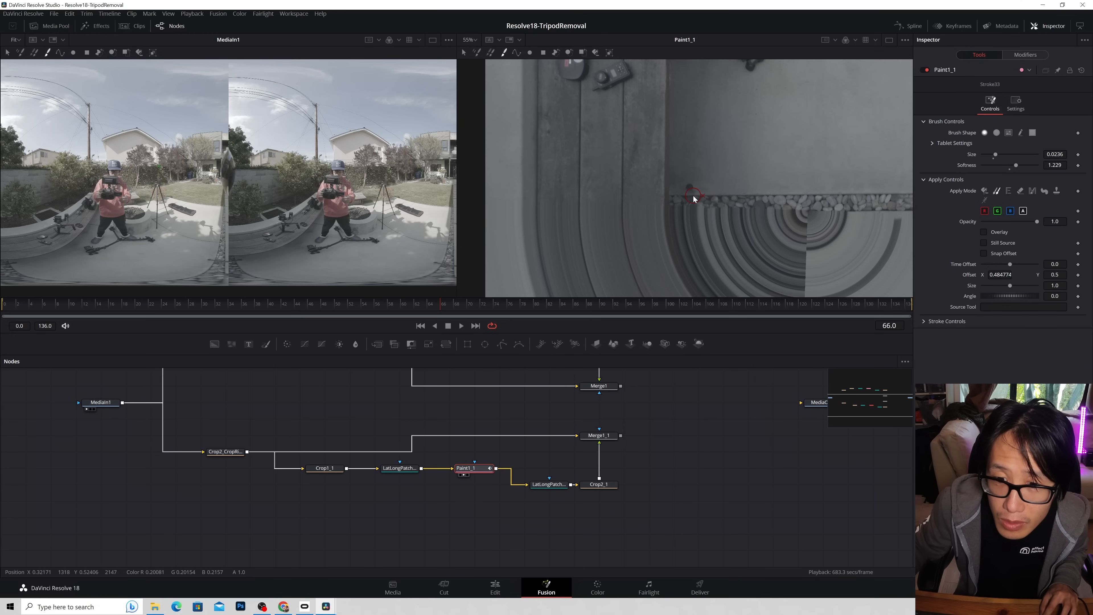
left_click(704, 196, "alt")
left_click_drag(690, 194, 727, 194)
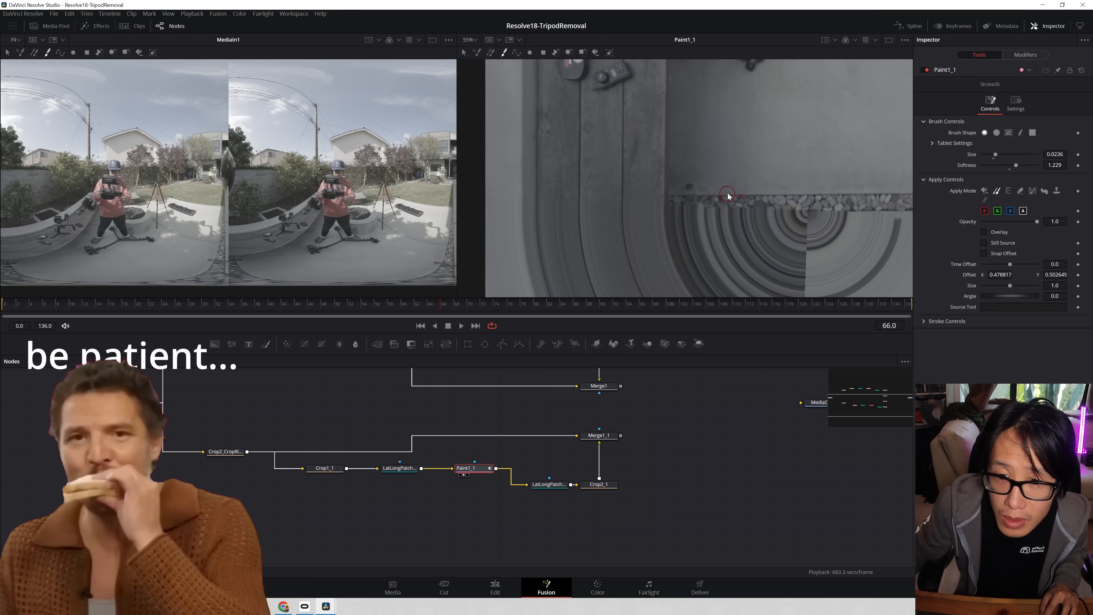
left_click(697, 195, "alt")
Step: Set the clone brush size to 0.0134 and opacity to 0.906, and clone concrete over the dark spot above the strip's left-hand end
left_click_drag(996, 155, 990, 154)
left_click(691, 171, "alt")
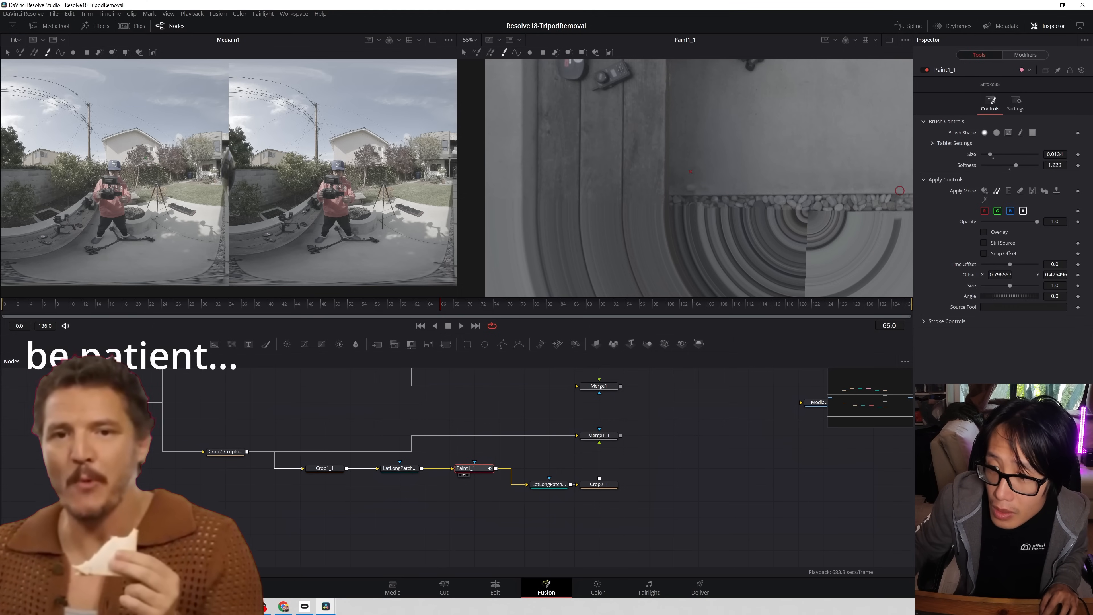
left_click_drag(1037, 222, 1032, 222)
left_click(690, 168, "alt")
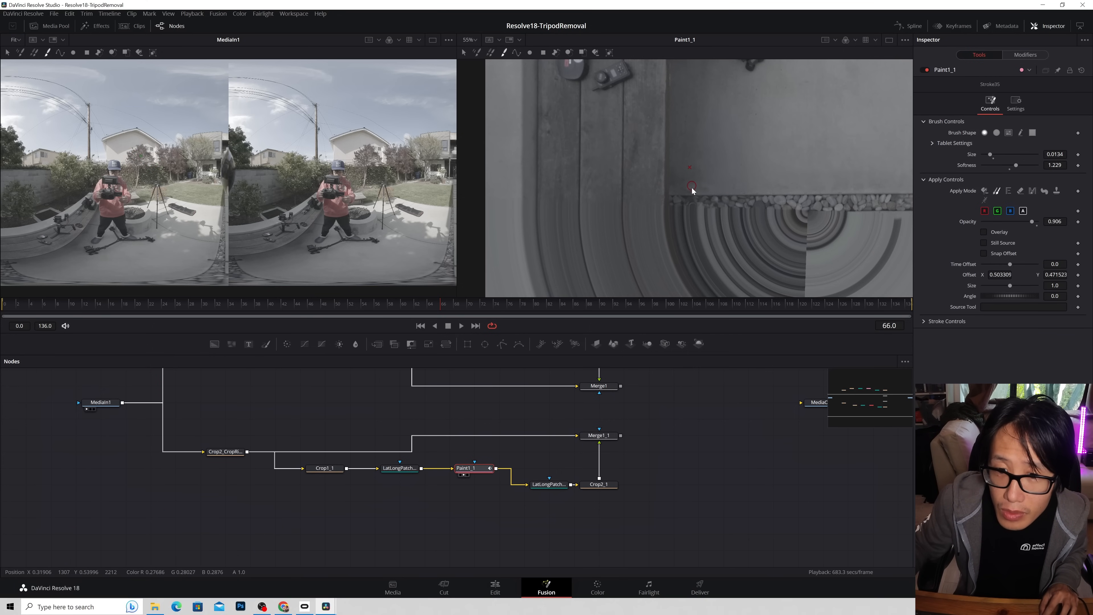
left_click(688, 188, "alt")
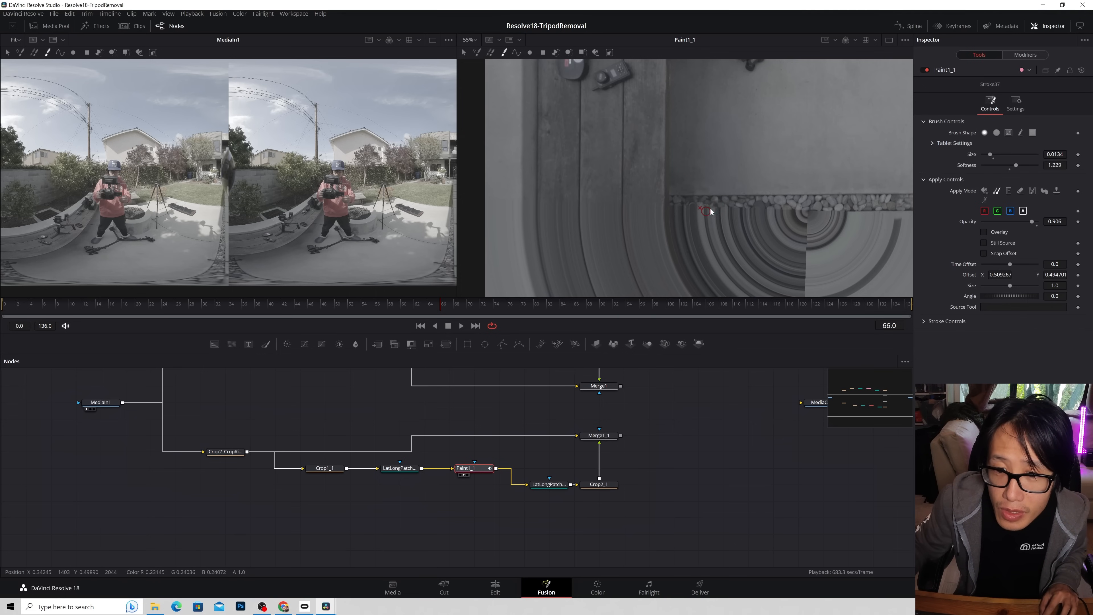
left_click(691, 190, "alt")
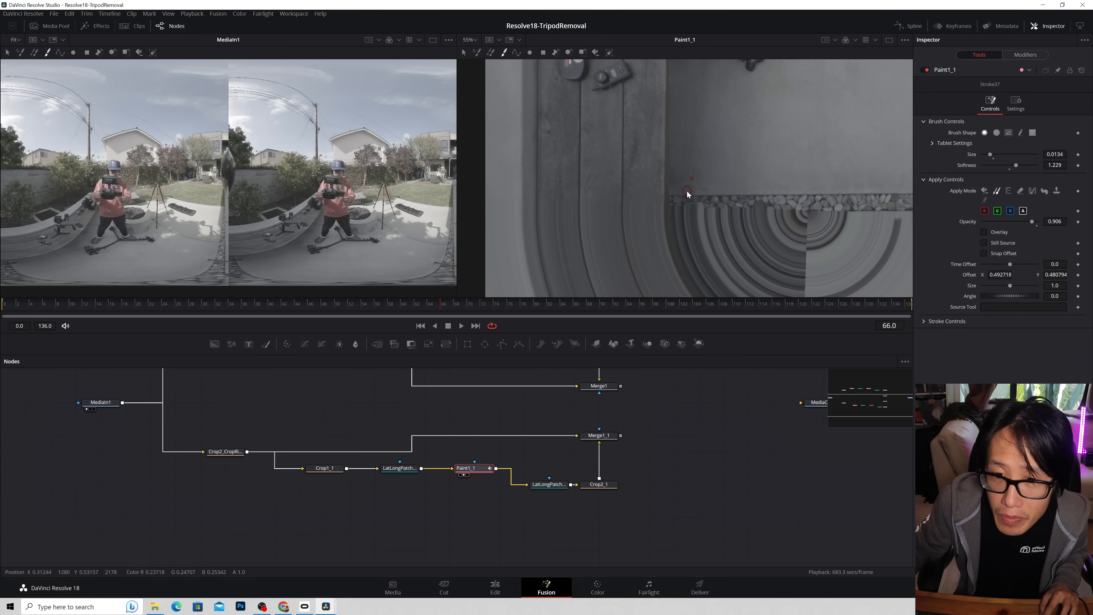
left_click_drag(691, 190, 735, 189)
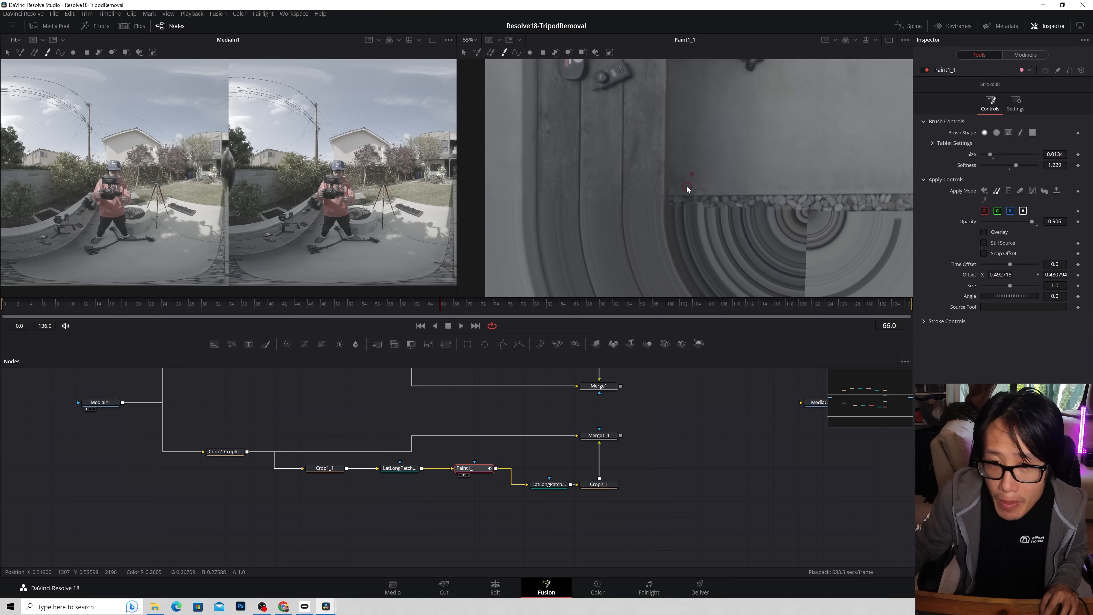
left_click(697, 191, "alt")
left_click_drag(739, 187, 760, 190)
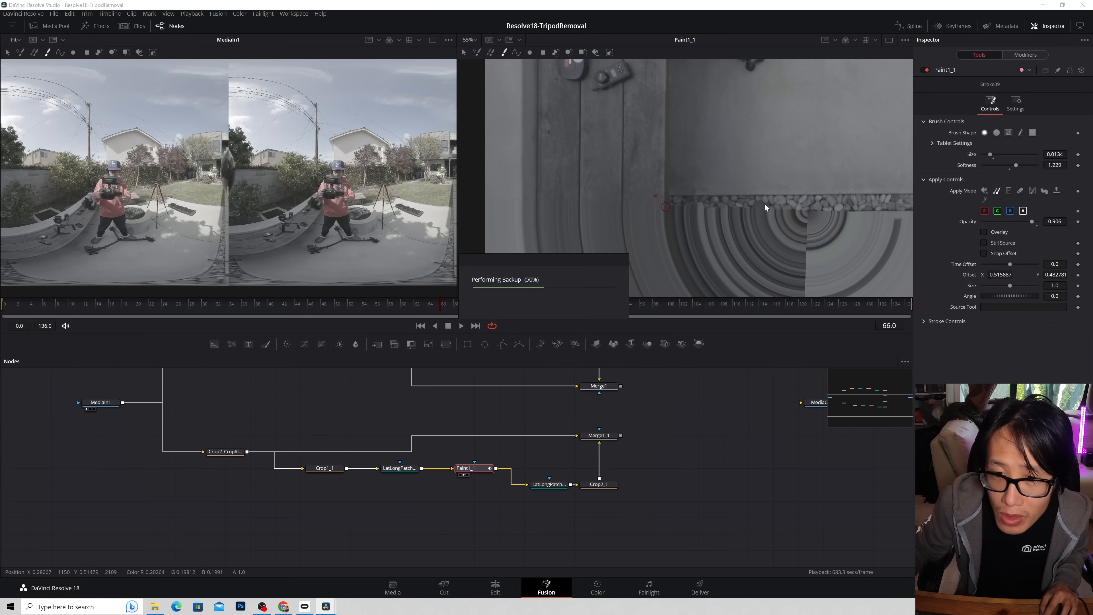
Step: Lower the clone opacity to 0.795 and blend concrete along the upper edge of the pebble strip's left-hand end
left_click_drag(1030, 223, 1026, 223)
left_click(693, 169, "alt")
left_click_drag(691, 190, 736, 192)
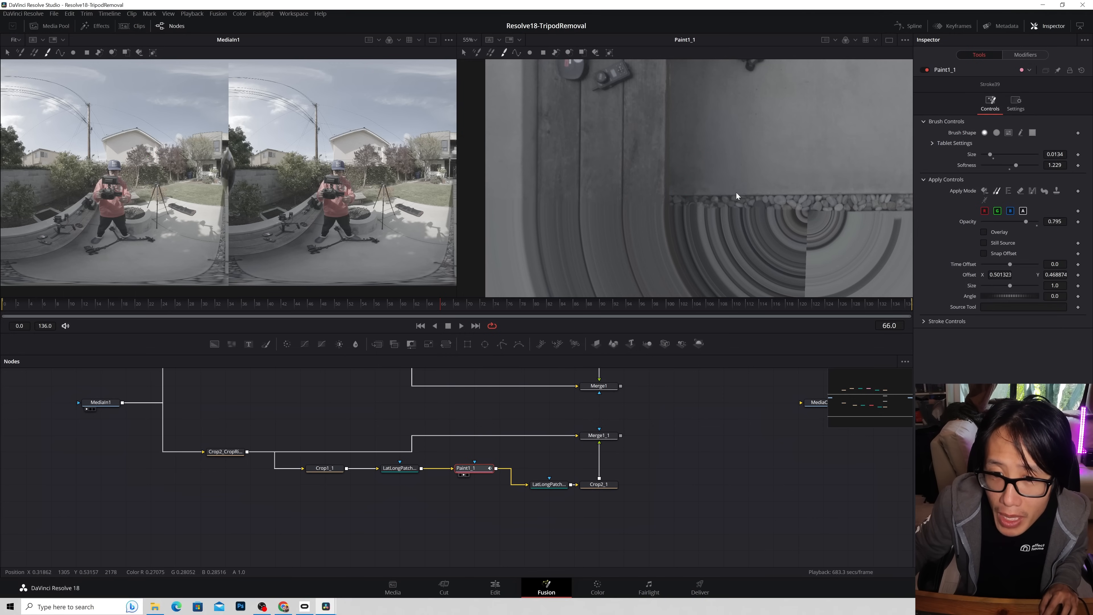
Step: Clone pebbles at opacity 1.0, and touch up the concrete above them with brush size 0.0236 and opacity 0.843
left_click(713, 204, "alt")
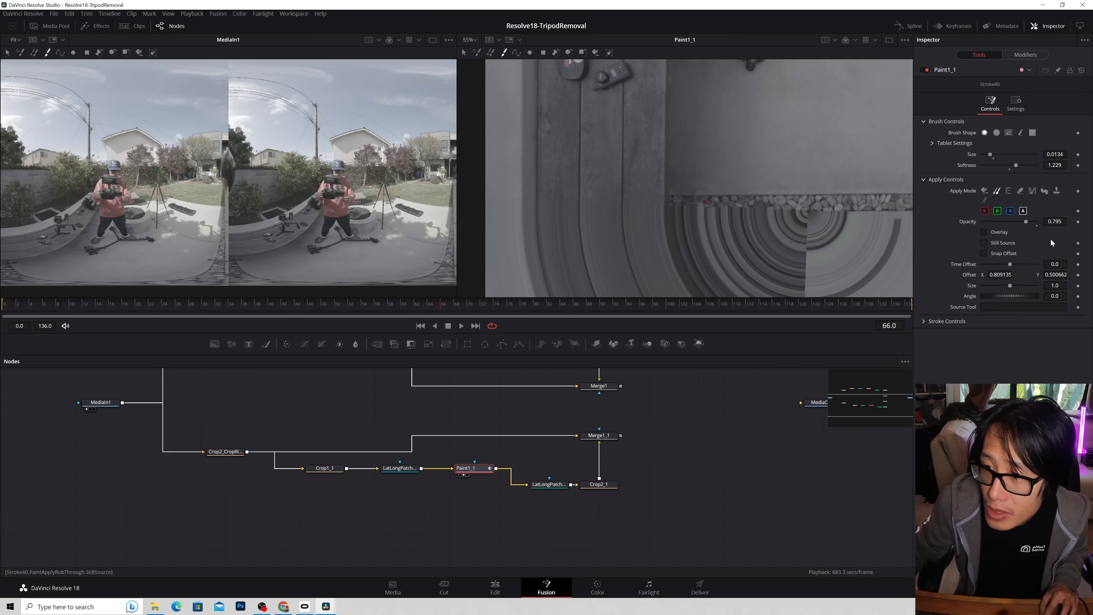
left_click_drag(1028, 221, 1037, 221)
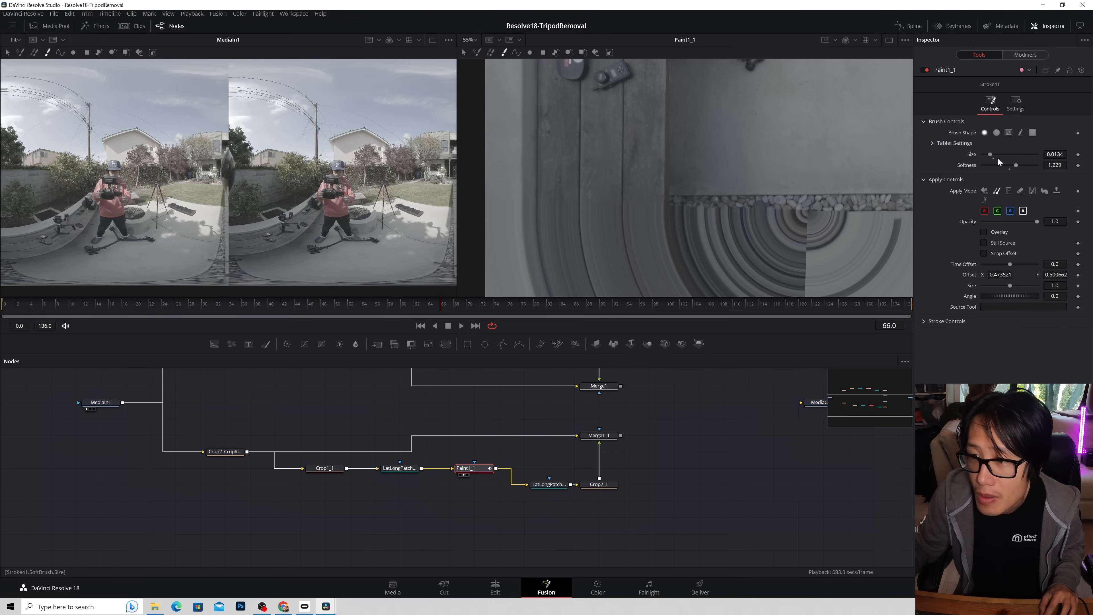
left_click_drag(990, 154, 995, 155)
left_click_drag(1036, 224, 1029, 223)
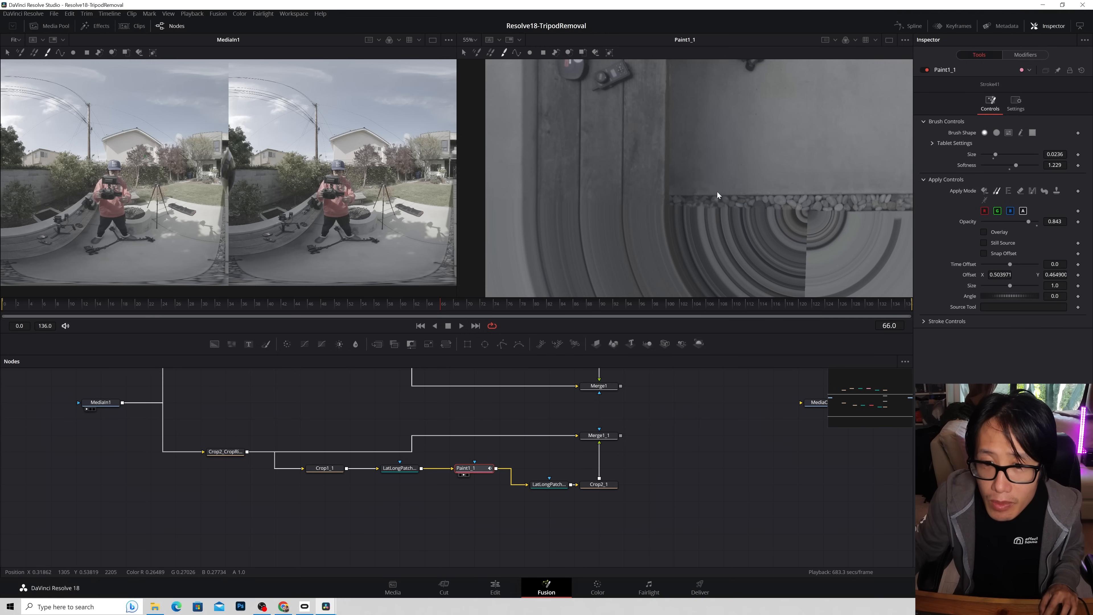
left_click_drag(689, 189, 733, 193)
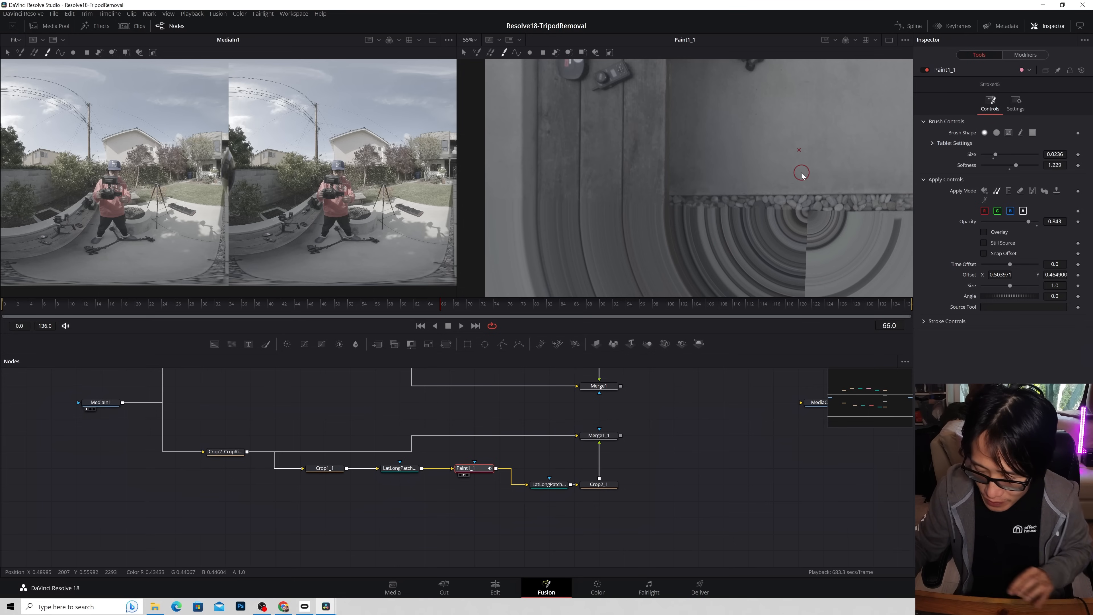
Step: Show Merge1_1 in the second viewer to check the right-eye tripod removal
scroll(801, 174, "down", 6)
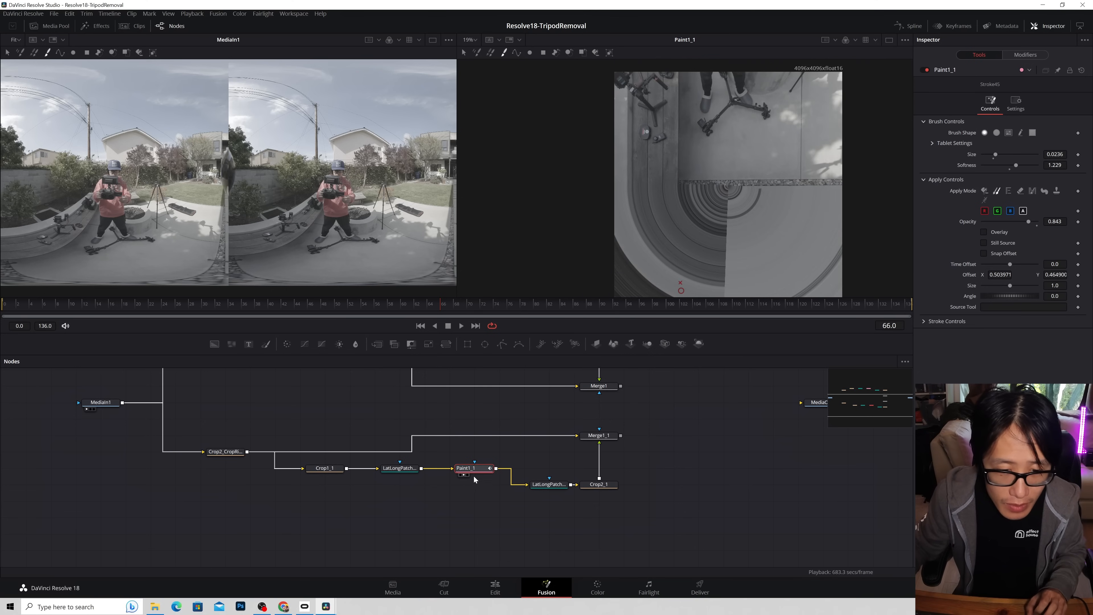
left_click(598, 435)
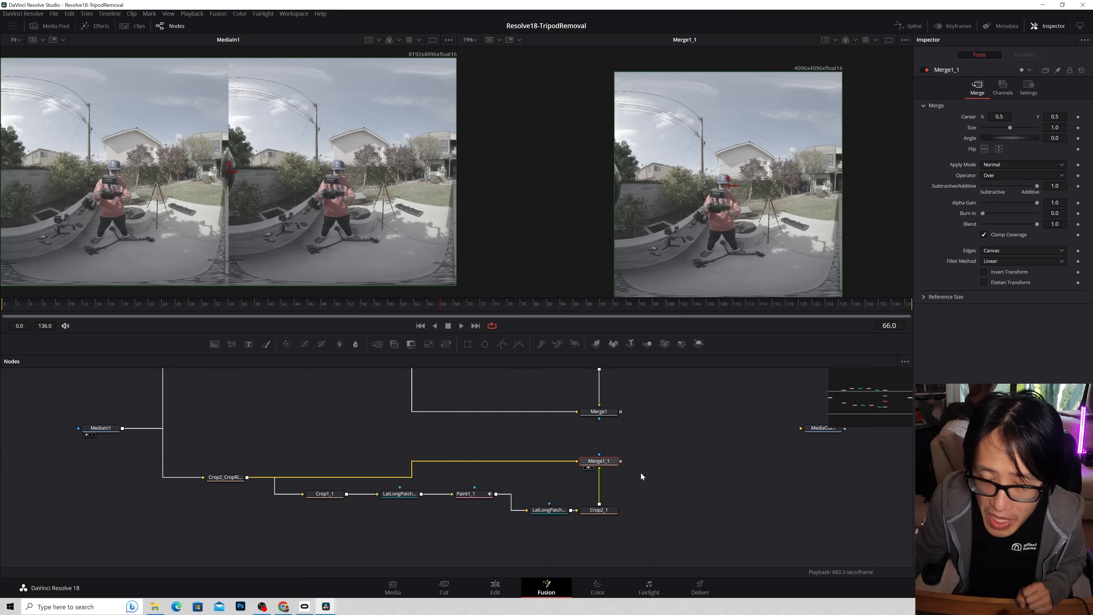
scroll(641, 472, "up", 2)
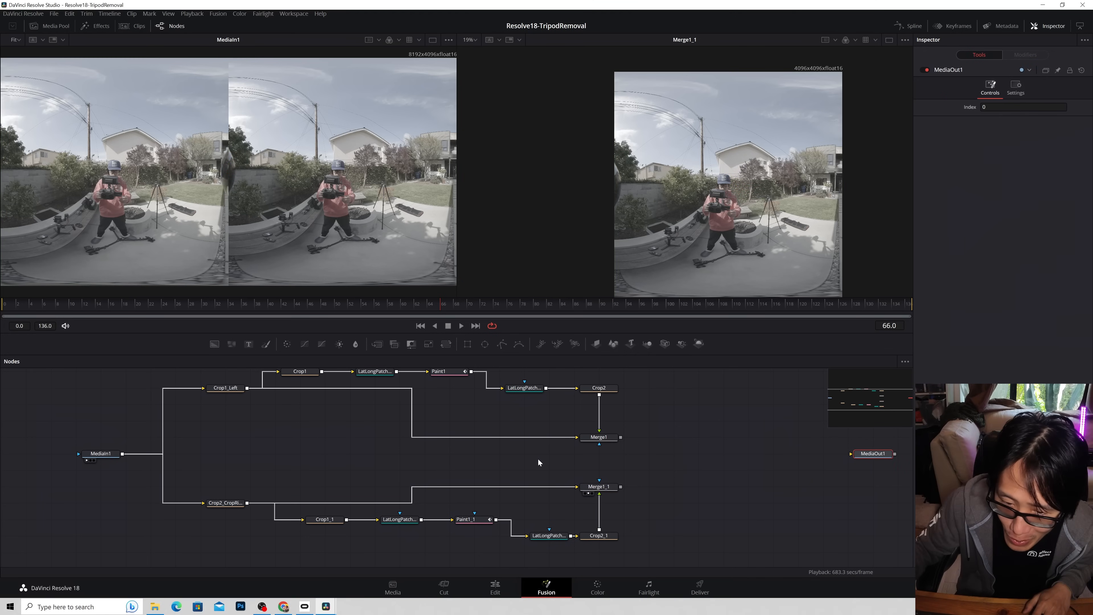
Step: Add a Crop node between the merges and MediaOut1, align it with Merge1 and connect Merge1's output to it
left_click(688, 444)
key("shift+space")
type("crop")
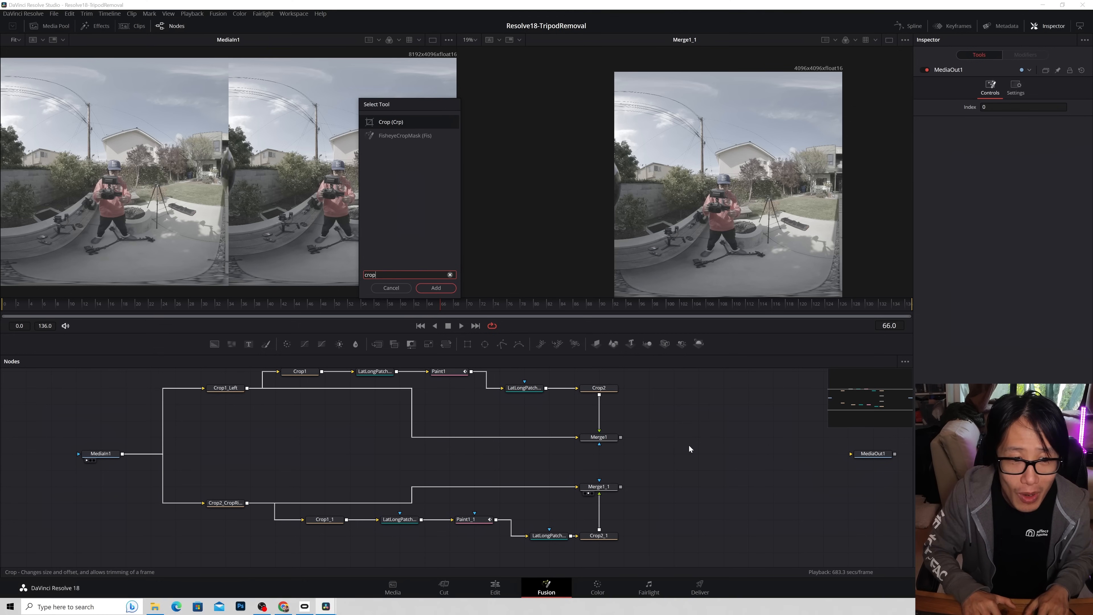
left_click(384, 122)
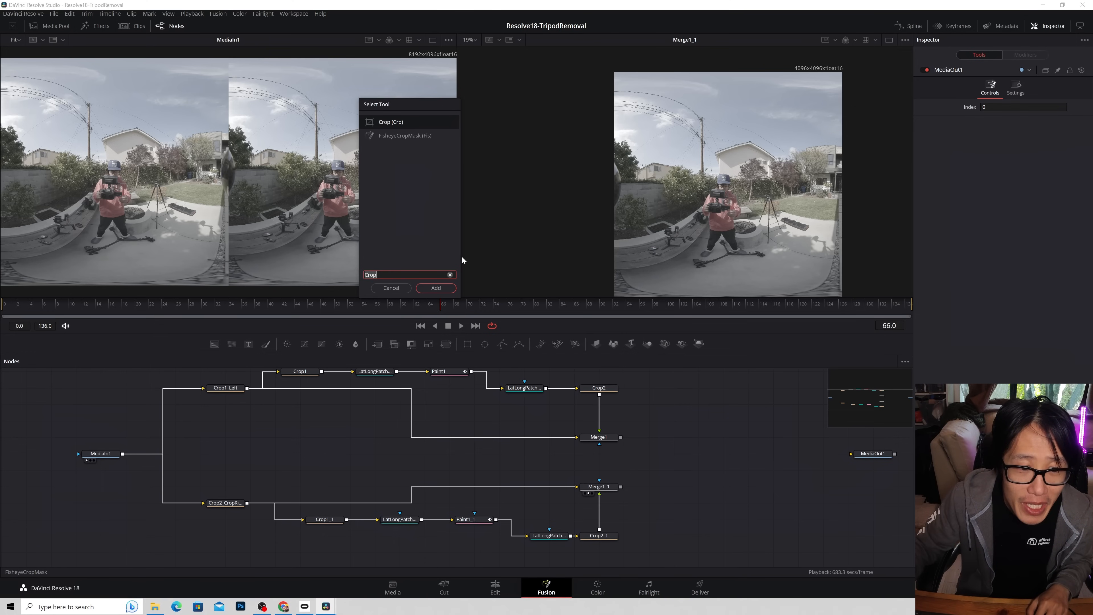
left_click(436, 287)
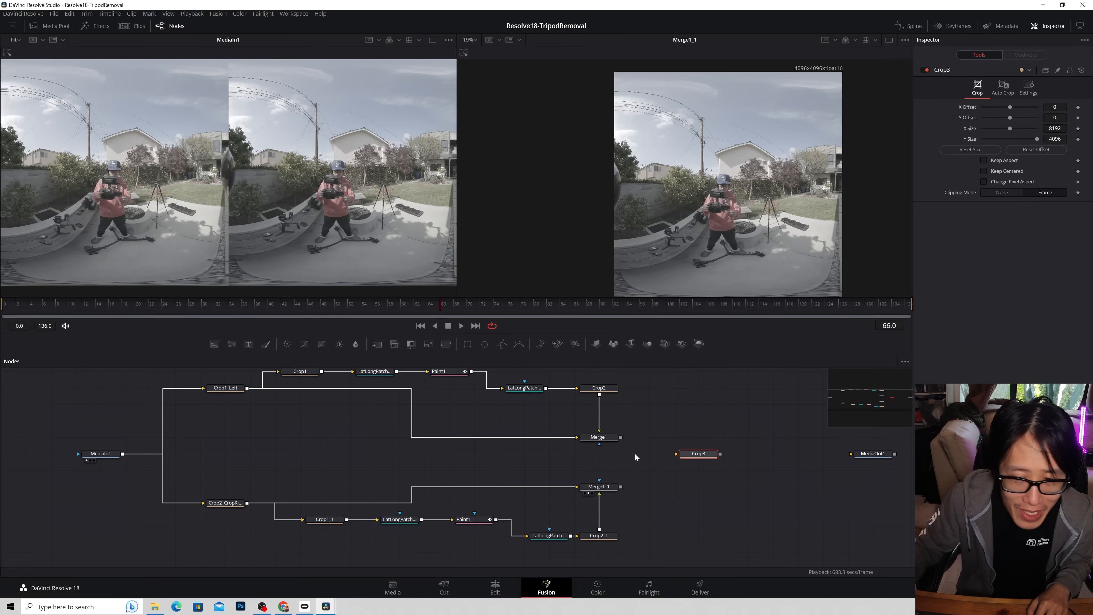
left_click_drag(705, 453, 702, 439)
left_click_drag(620, 437, 676, 437)
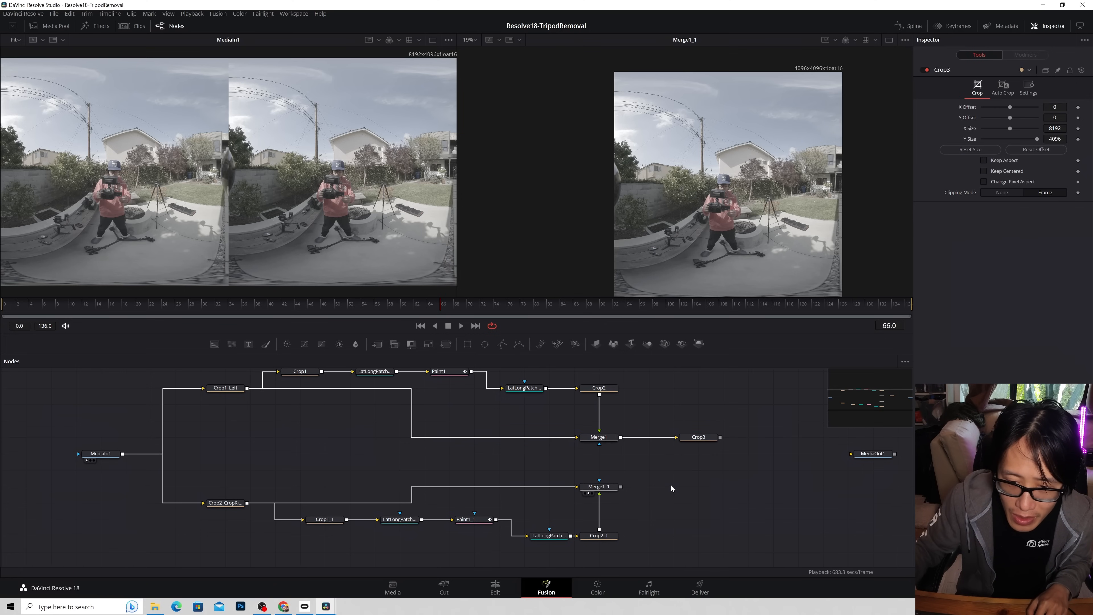
Step: Add another Crop node beside Merge1_1 and connect Merge1_1's output to it
key("shift+space")
type("crop")
left_click(431, 288)
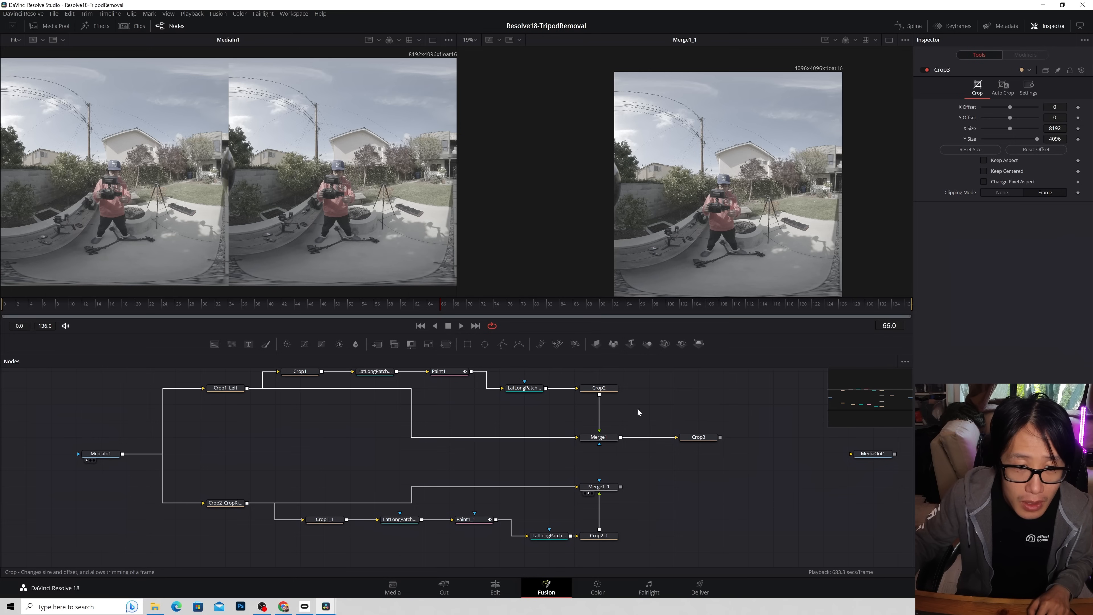
left_click(691, 488)
left_click_drag(620, 486, 677, 487)
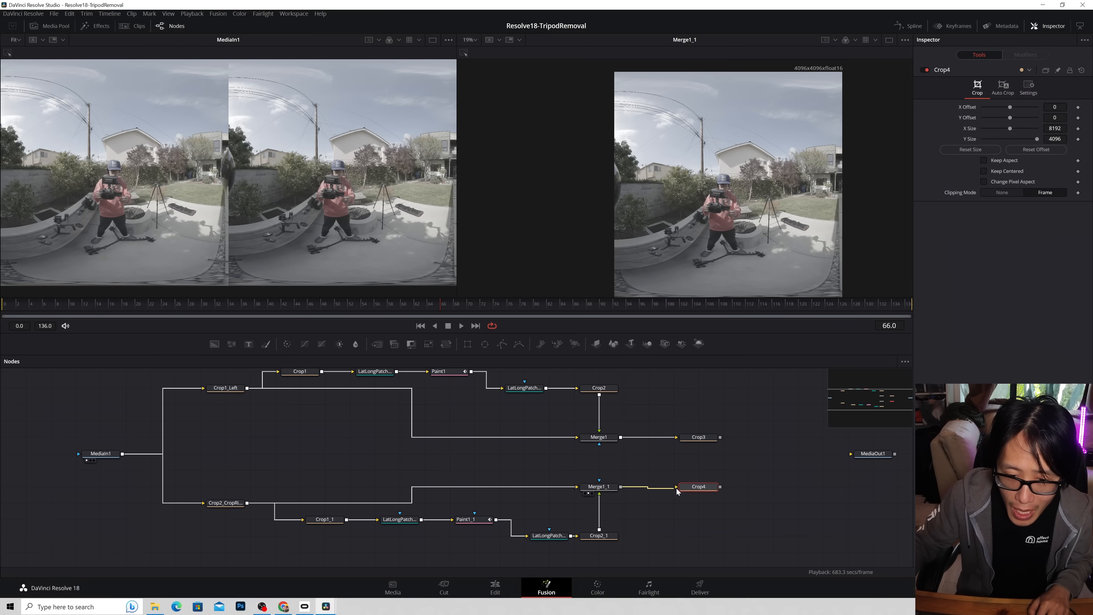
Step: Show Crop3 and Crop4 in turn in the second viewer and enable Keep Centered on each
left_click(707, 440)
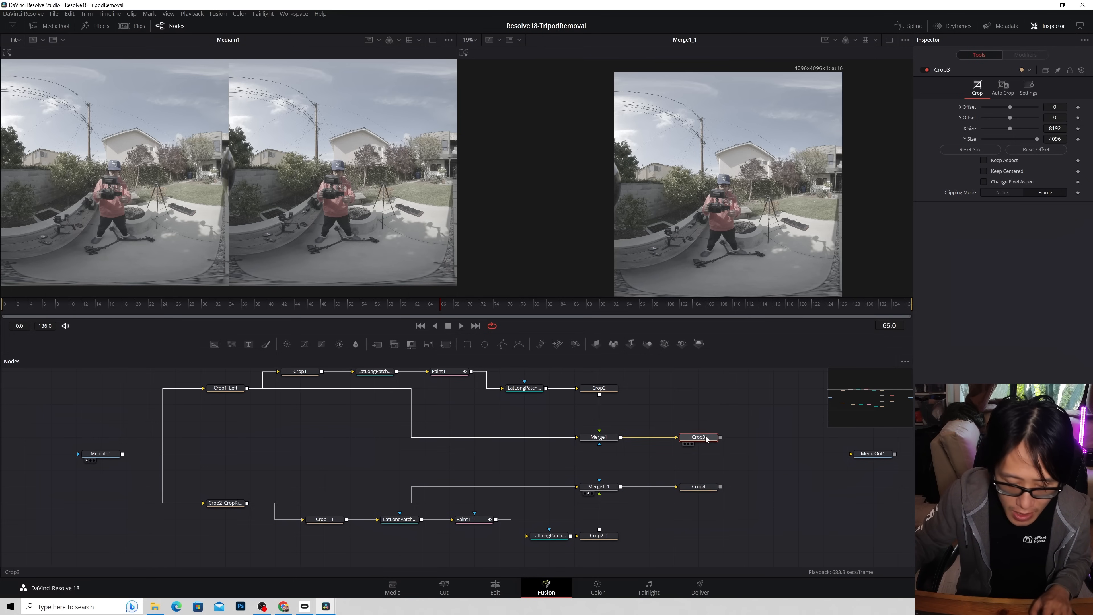
key("2")
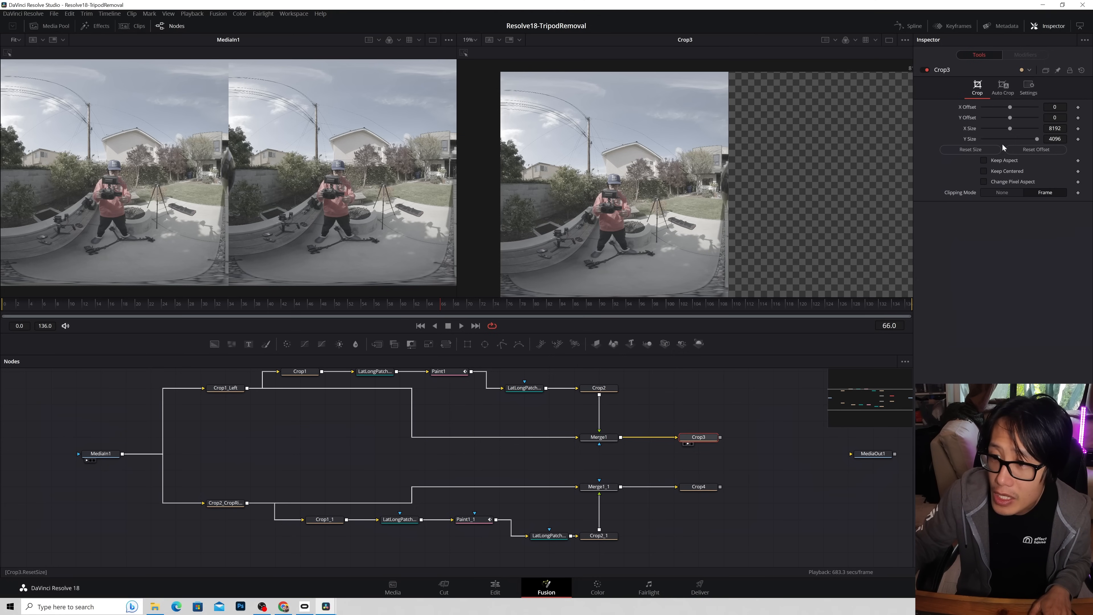
left_click(984, 172)
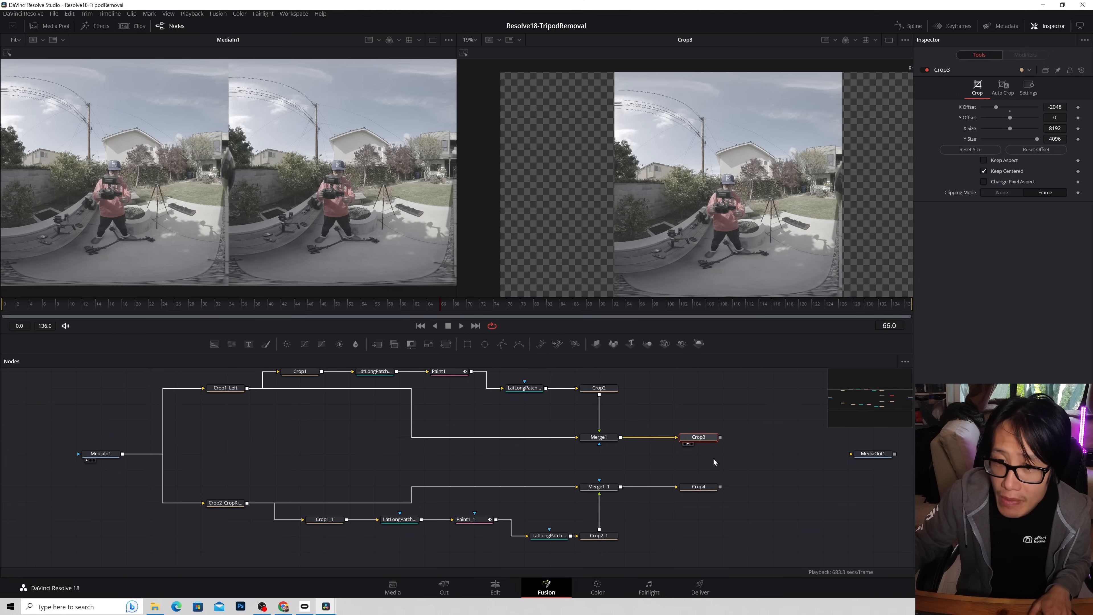
left_click(703, 490)
key("2")
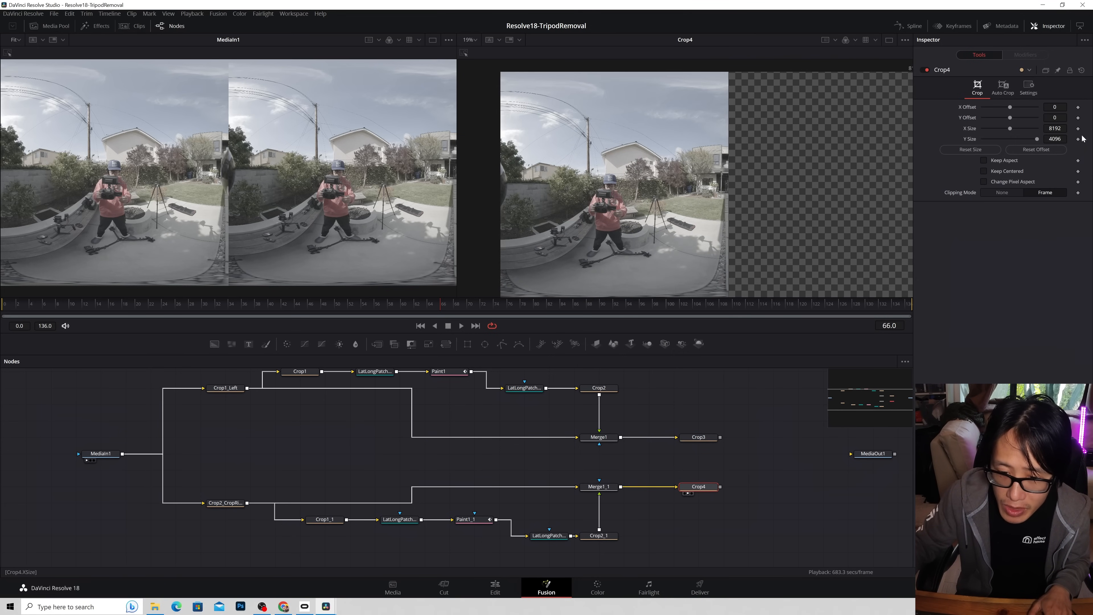
left_click(984, 171)
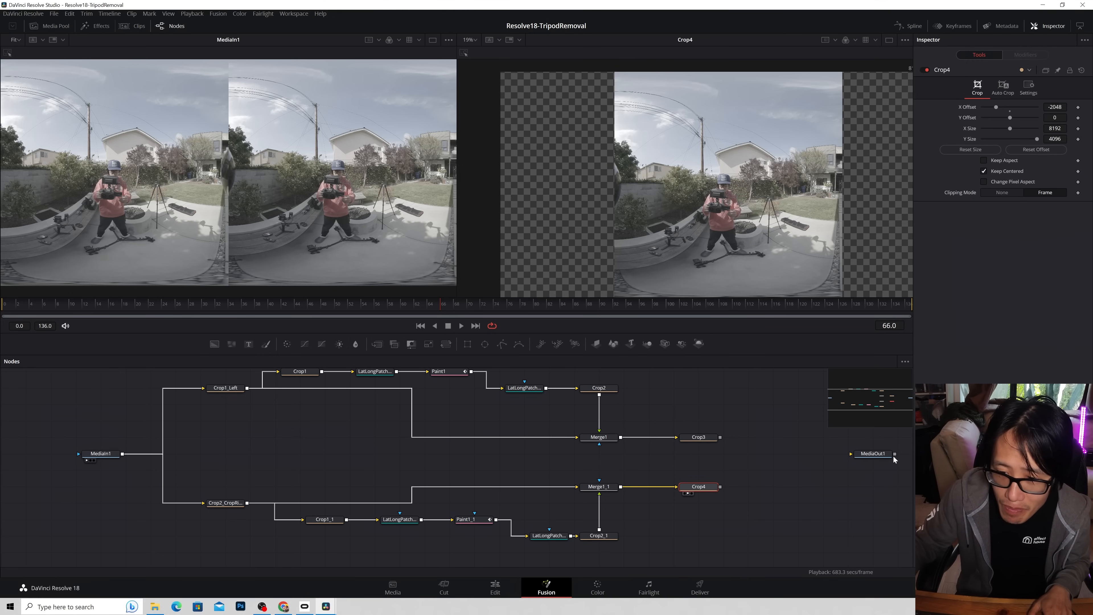
Step: Add a Combiner node joining Crop3 and Crop4, set Combine to Vert and fit the result in the viewer
left_click_drag(878, 453, 903, 453)
key("shift+space")
type("crop")
key("BackSpace")
key("BackSpace")
key("BackSpace")
key("BackSpace")
type("combiner")
left_click(448, 287)
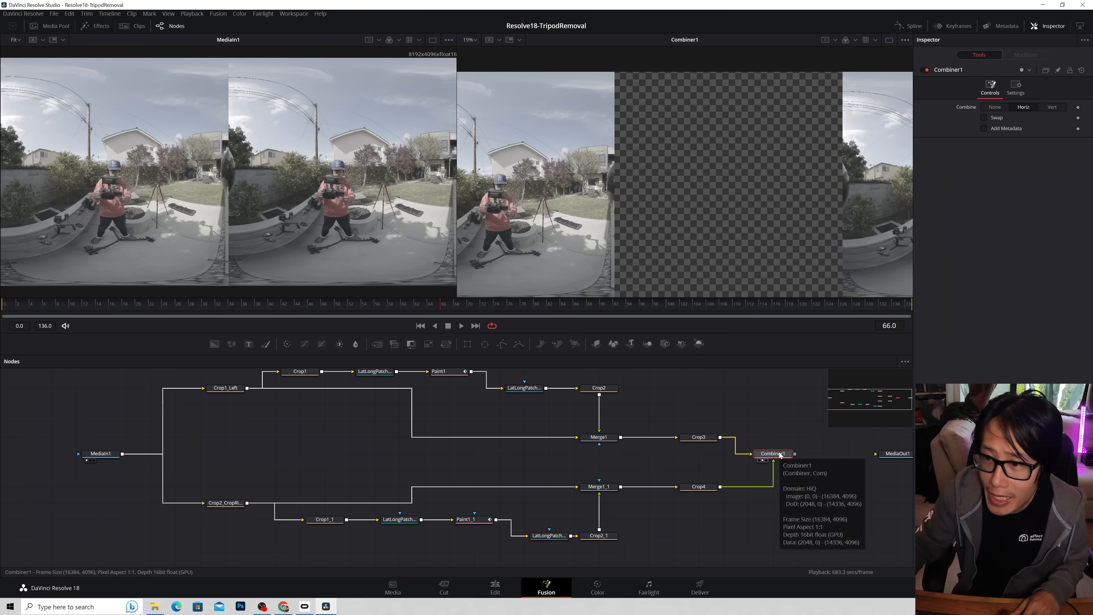
left_click(1053, 107)
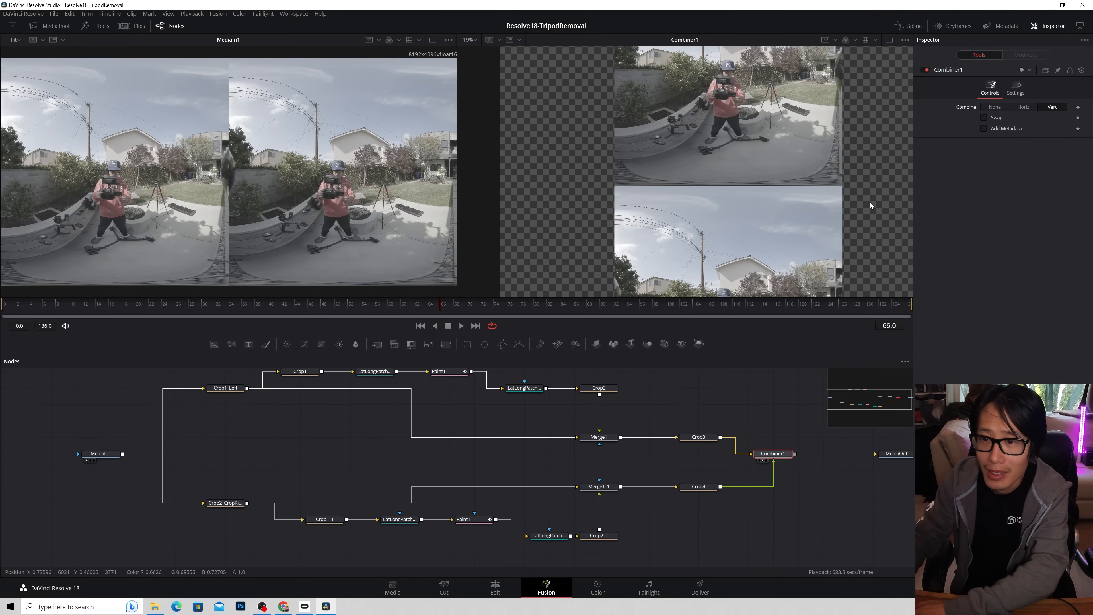
key("ctrl+f")
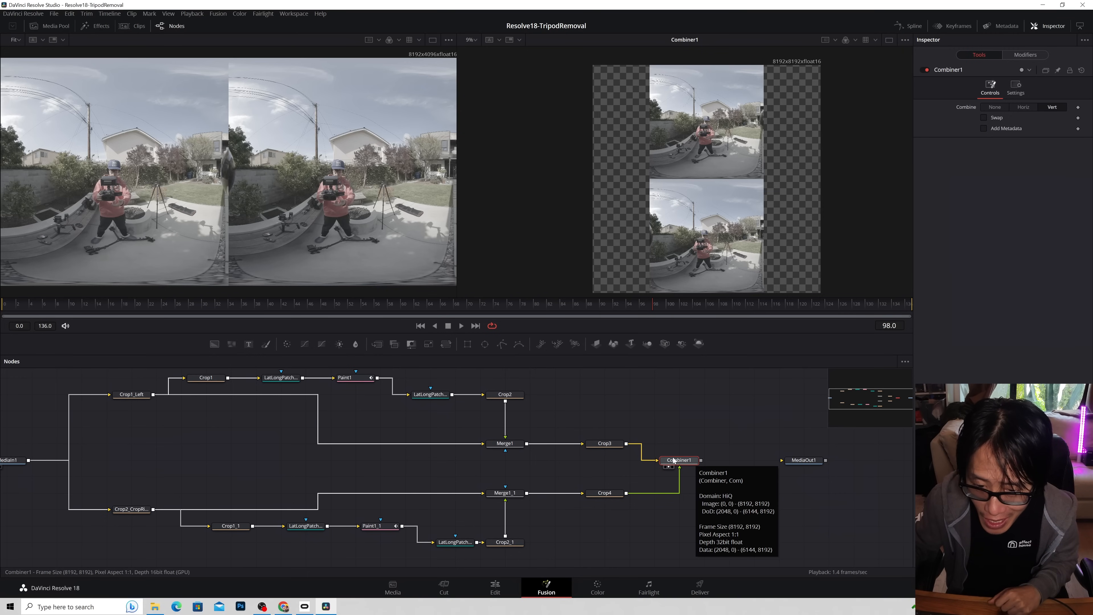
Step: Space out Combiner1, MediaOut1 and the two crop nodes to leave a gap ahead of Combiner1
left_click_drag(696, 462, 721, 462)
left_click_drag(803, 463, 828, 463)
left_click(828, 461)
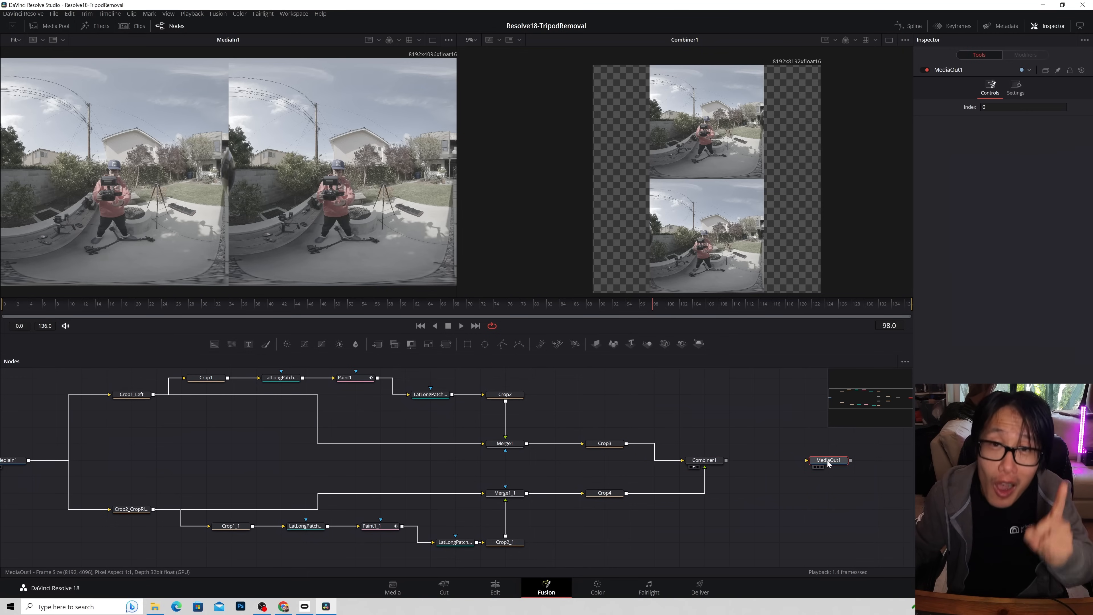
left_click_drag(706, 464, 725, 464)
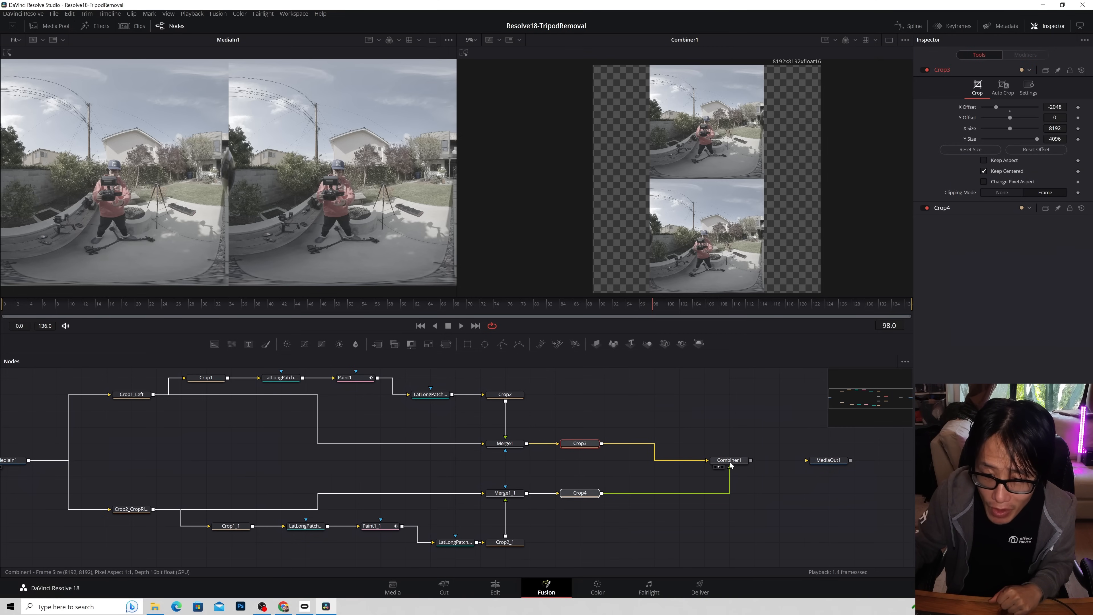
left_click_drag(730, 464, 755, 464)
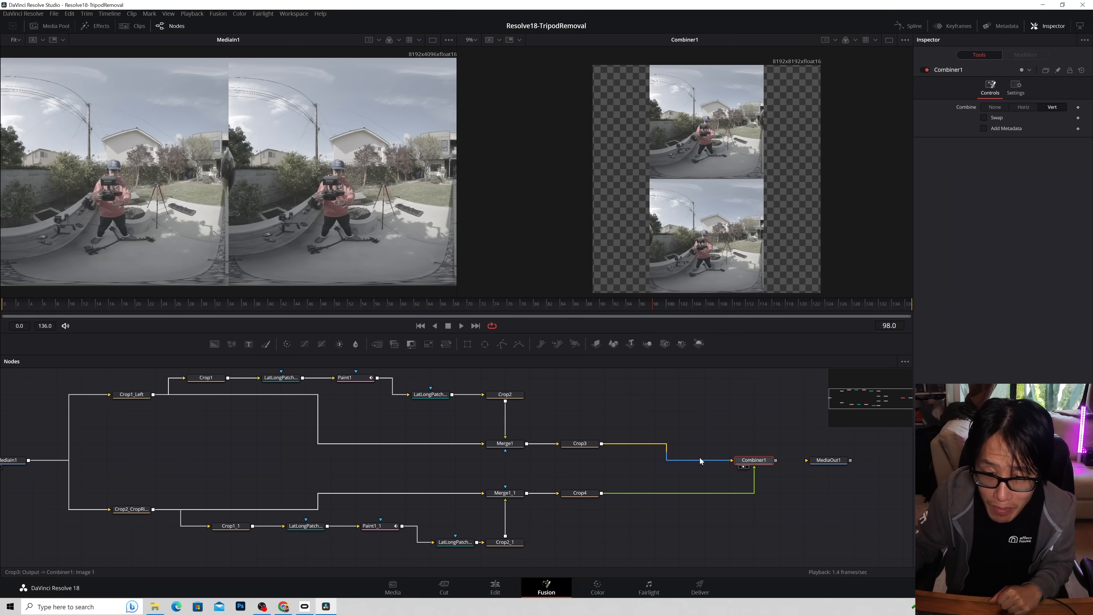
Step: Insert a PanoMap node between Crop3 and Combiner1, and another between Crop4 and Combiner1
left_click(585, 447)
key("shift+space")
type("Combiner")
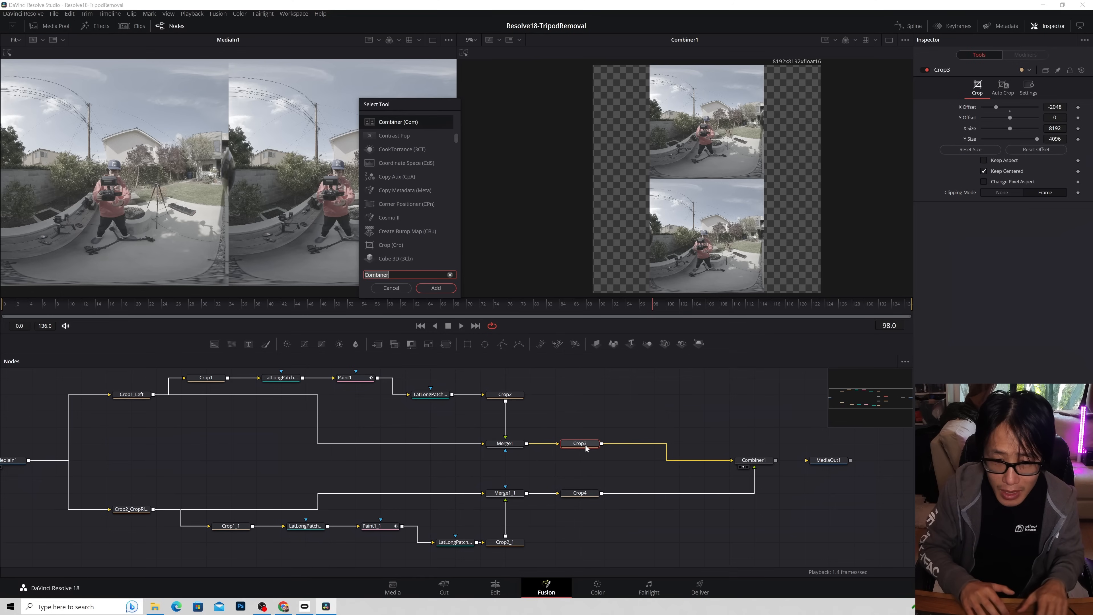
key("BackSpace")
key("BackSpace")
key("BackSpace")
key("BackSpace")
key("BackSpace")
key("BackSpace")
key("BackSpace")
key("BackSpace")
type("pano")
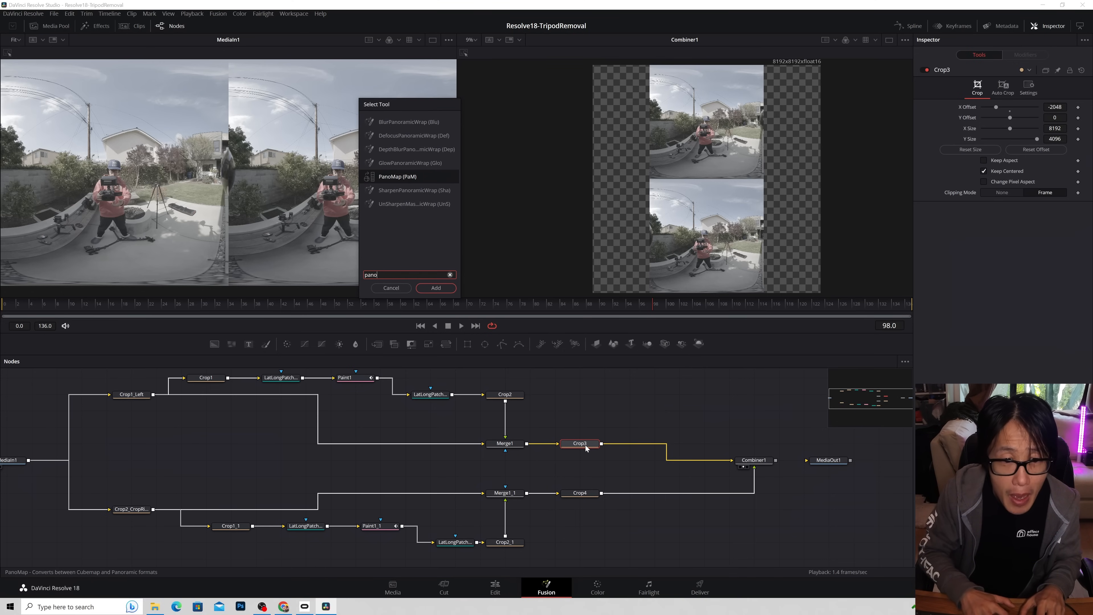
key("Return")
left_click(580, 493)
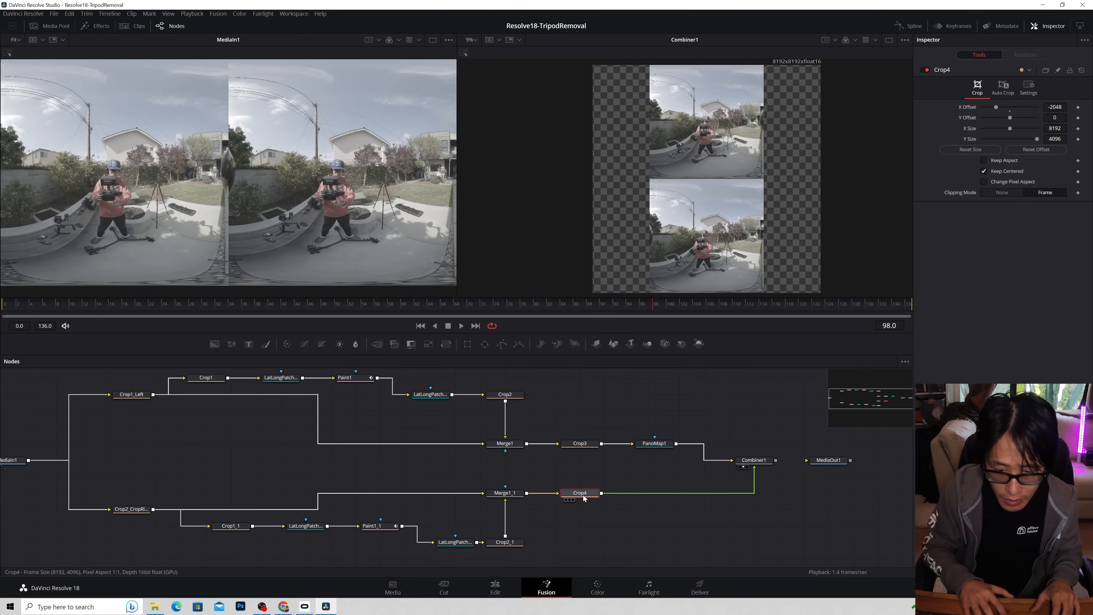
key("shift+space")
left_click(436, 287)
Step: Set PanoMap1's X rotation to 90
left_click(659, 445)
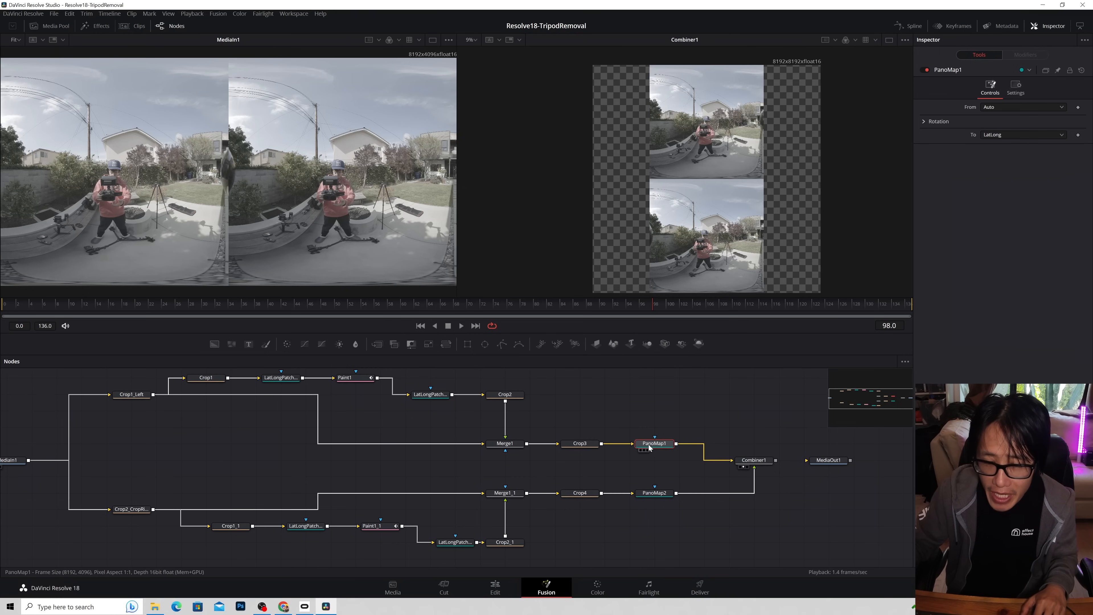
left_click(932, 122)
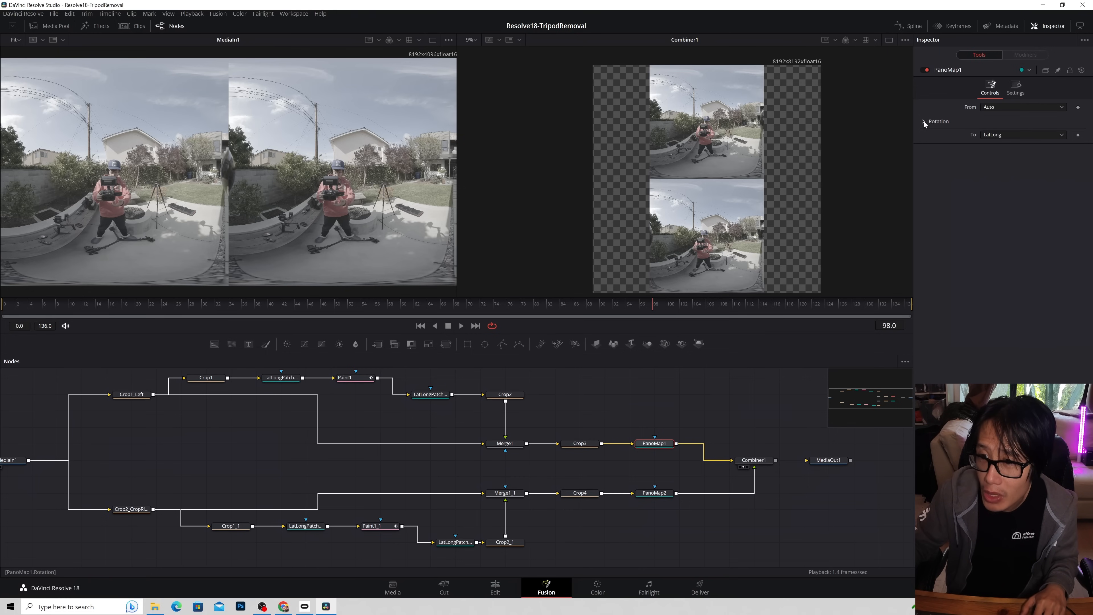
left_click(1055, 143)
type("90")
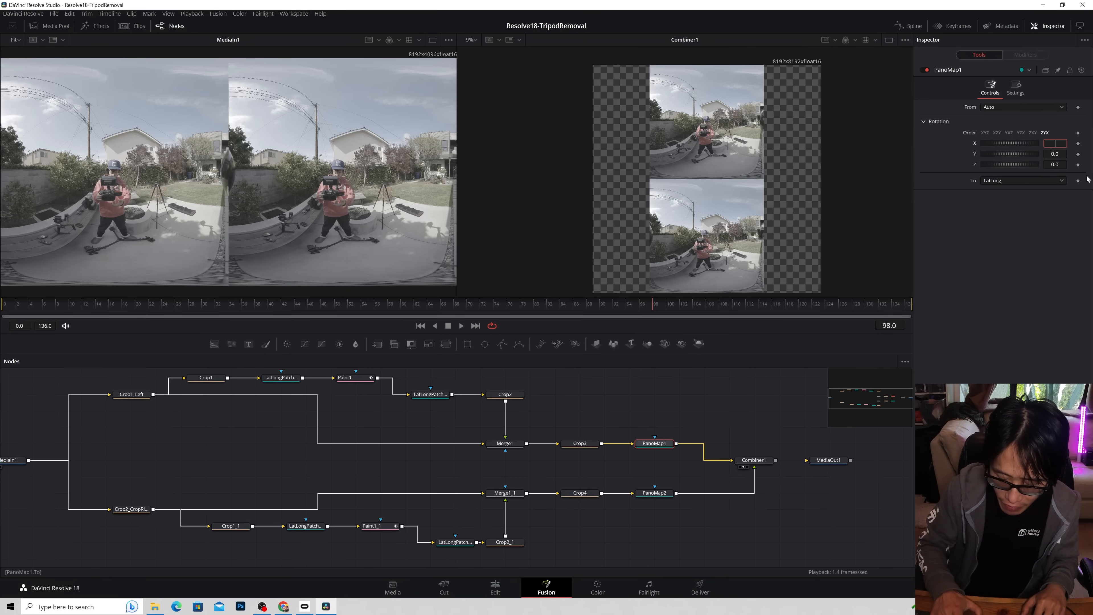
key("Tab")
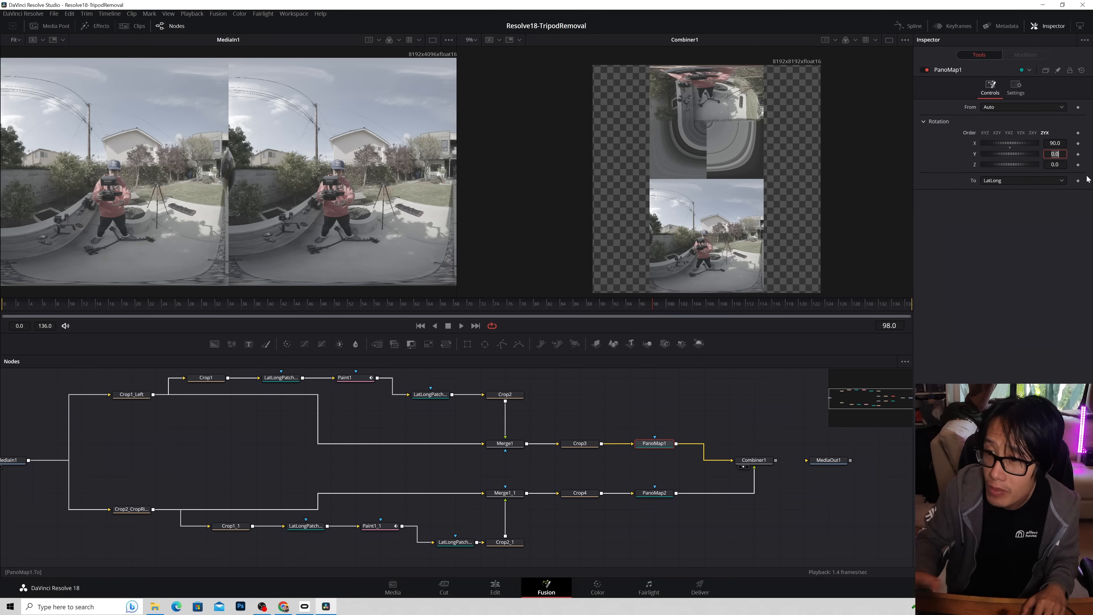
Step: Set PanoMap2's X rotation to 90
left_click(654, 492)
left_click(925, 122)
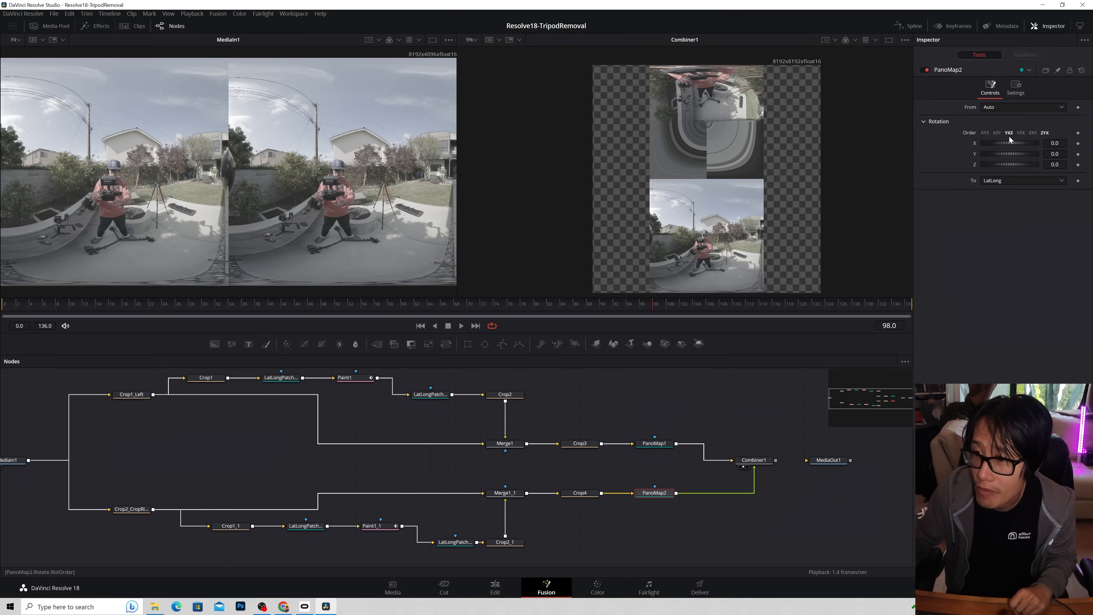
left_click(1058, 144)
key("BackSpace")
key("BackSpace")
key("BackSpace")
type("90")
key("Tab")
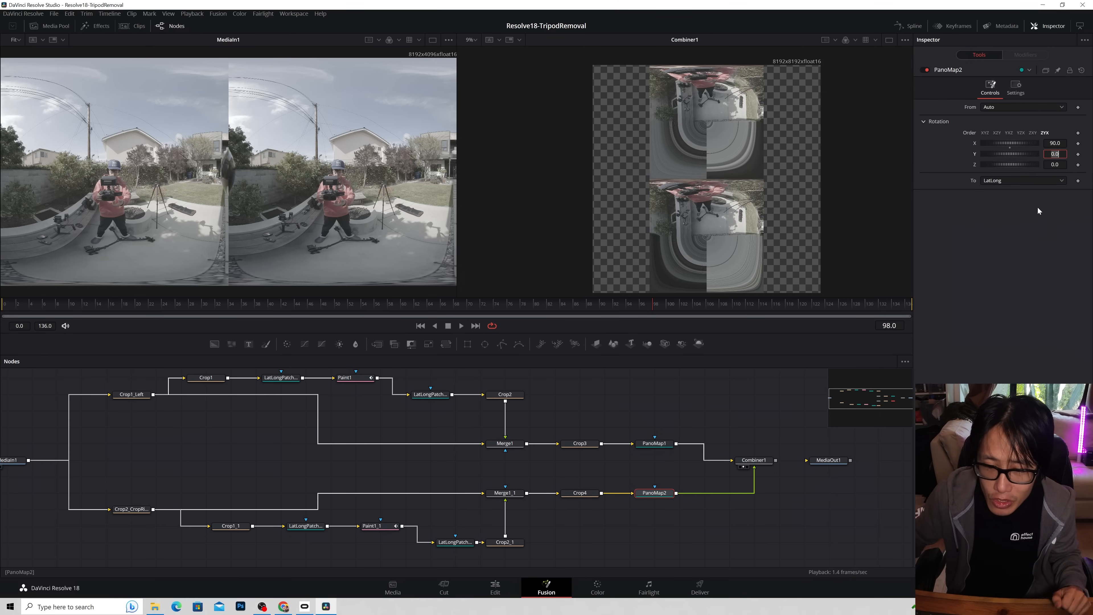
Step: Move MediaOut1 further along, add an Anaglyph node after Combiner1 and connect it to MediaOut1
left_click_drag(834, 459, 884, 459)
left_click(760, 463)
type("ana")
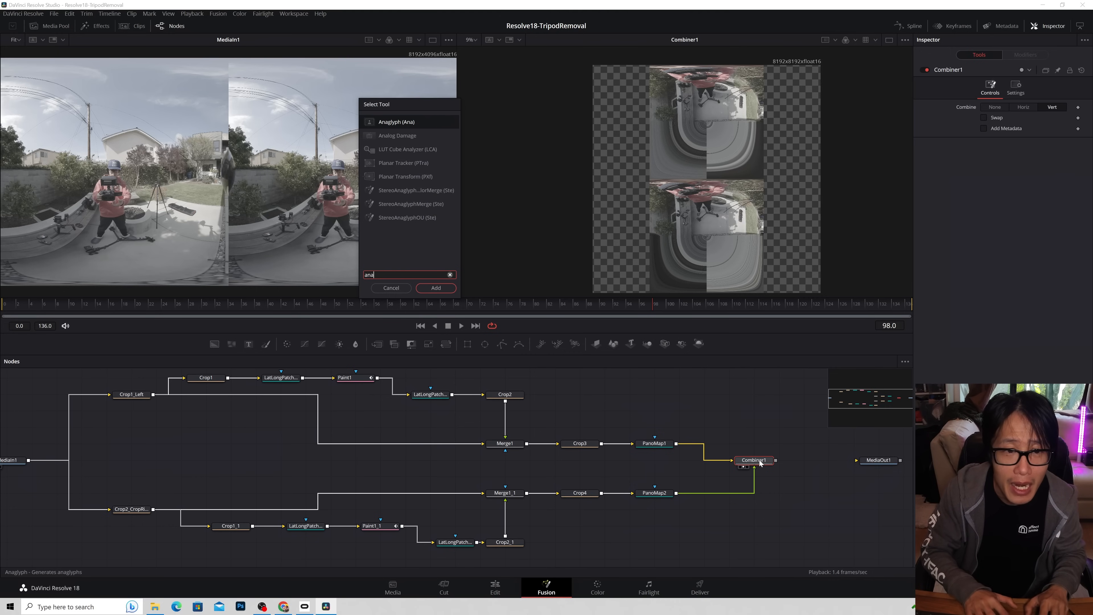
left_click(444, 290)
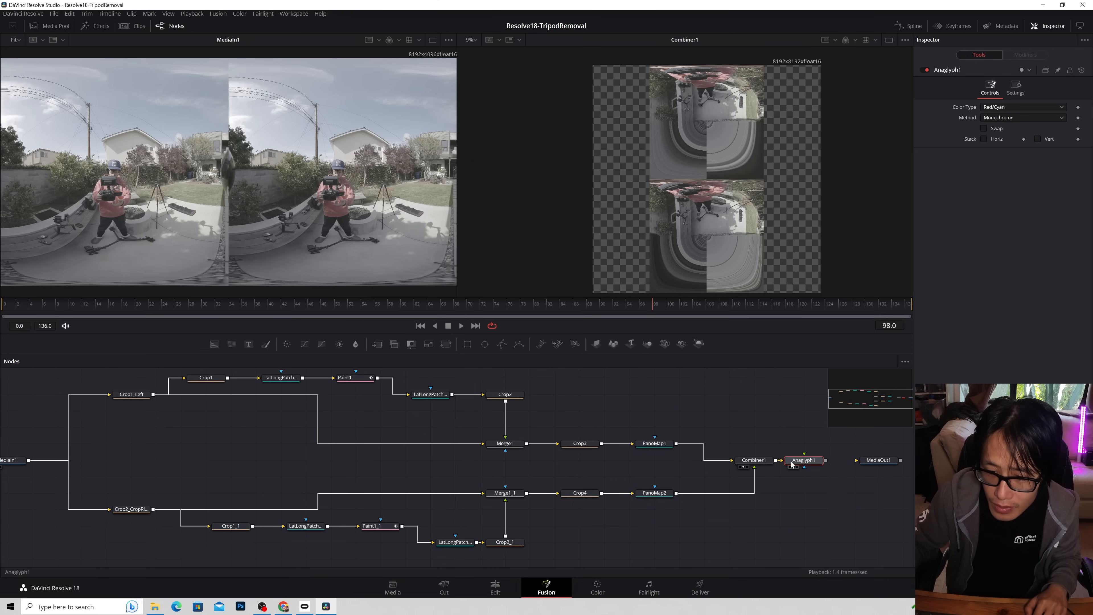
left_click_drag(822, 463, 878, 459)
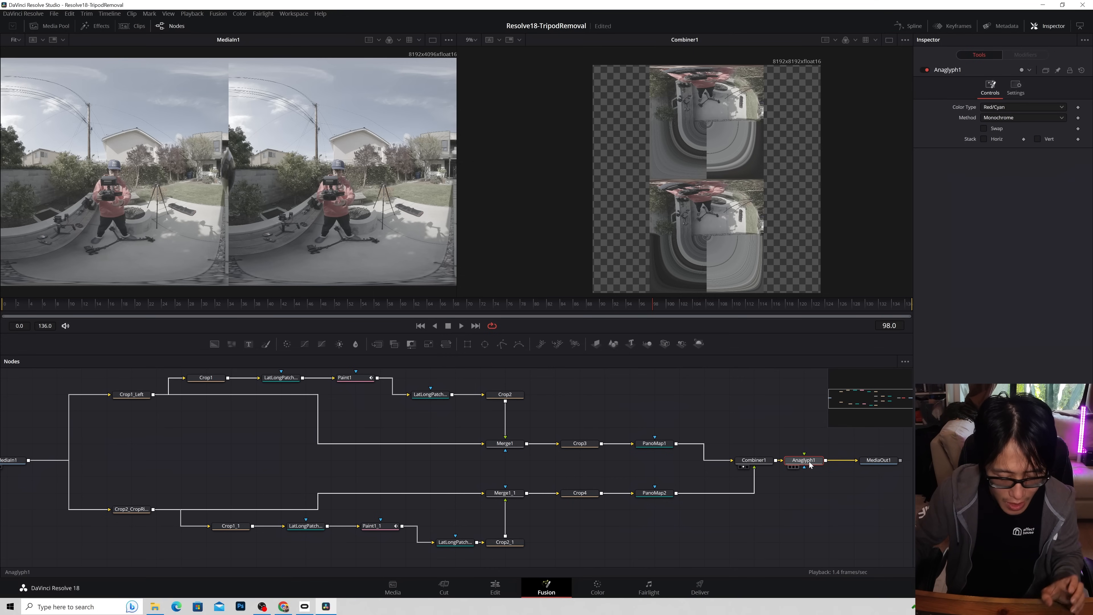
Step: Show Anaglyph1 in the second viewer with Vert stacking enabled, and play back the ground patch close up
key("2")
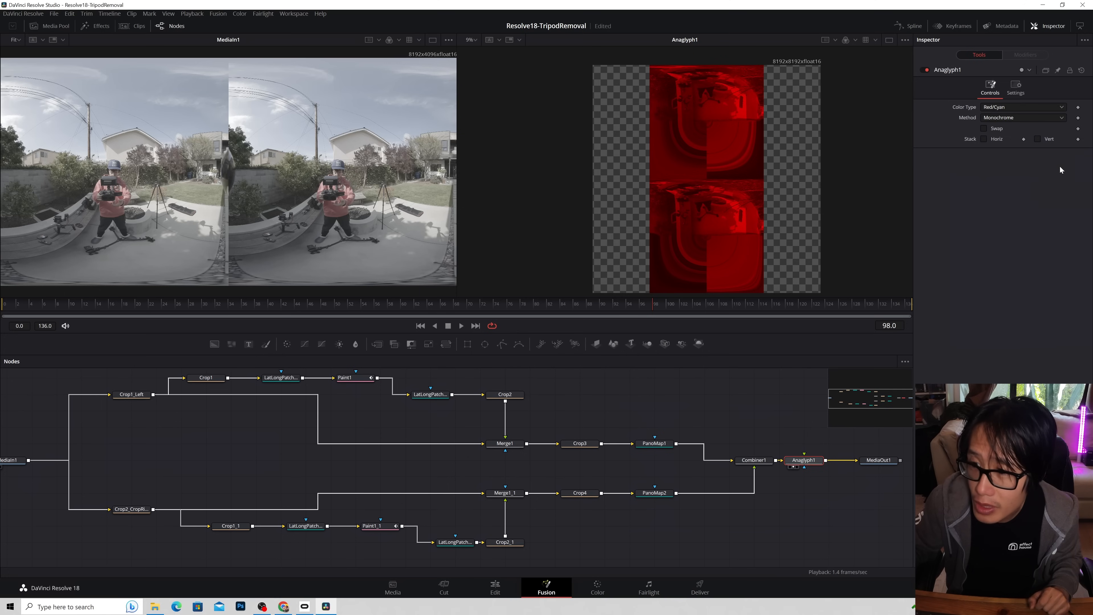
left_click(1037, 138)
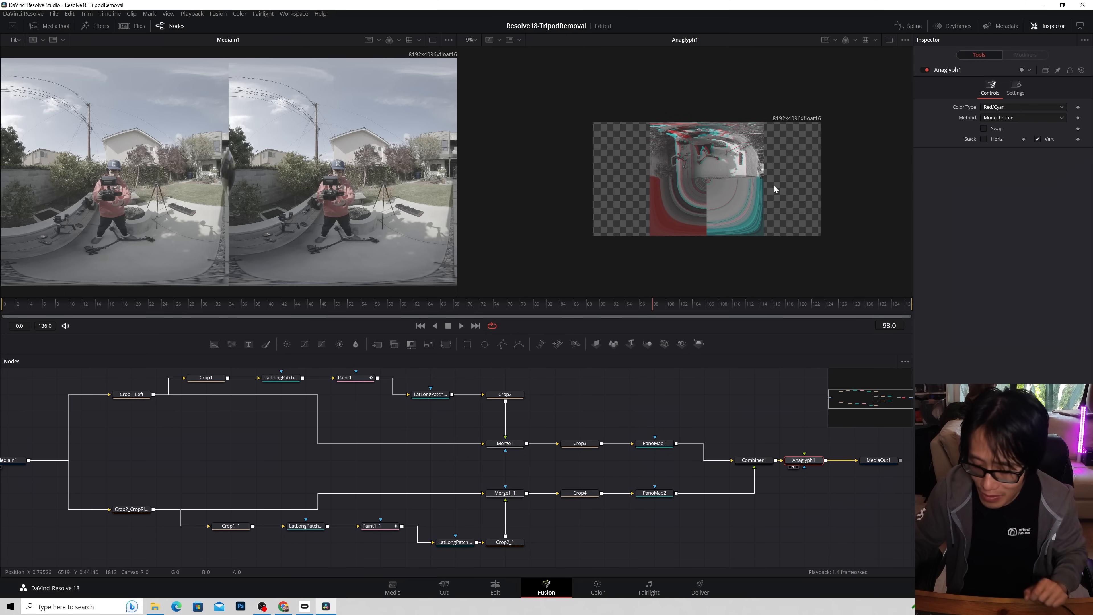
scroll(773, 186, "up", 6)
left_click_drag(622, 159, 673, 200)
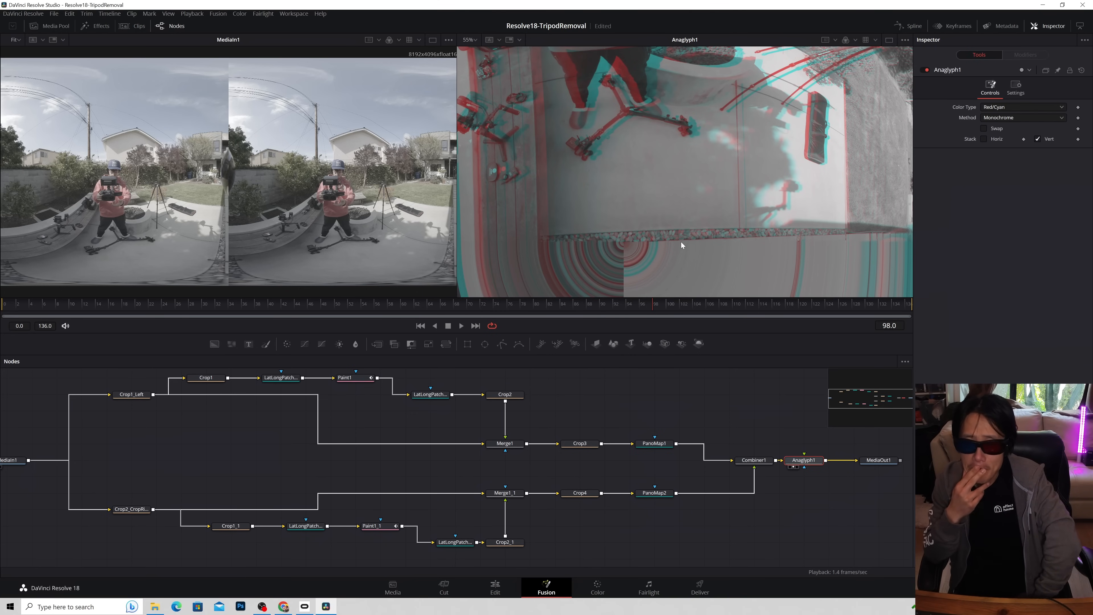
left_click(460, 326)
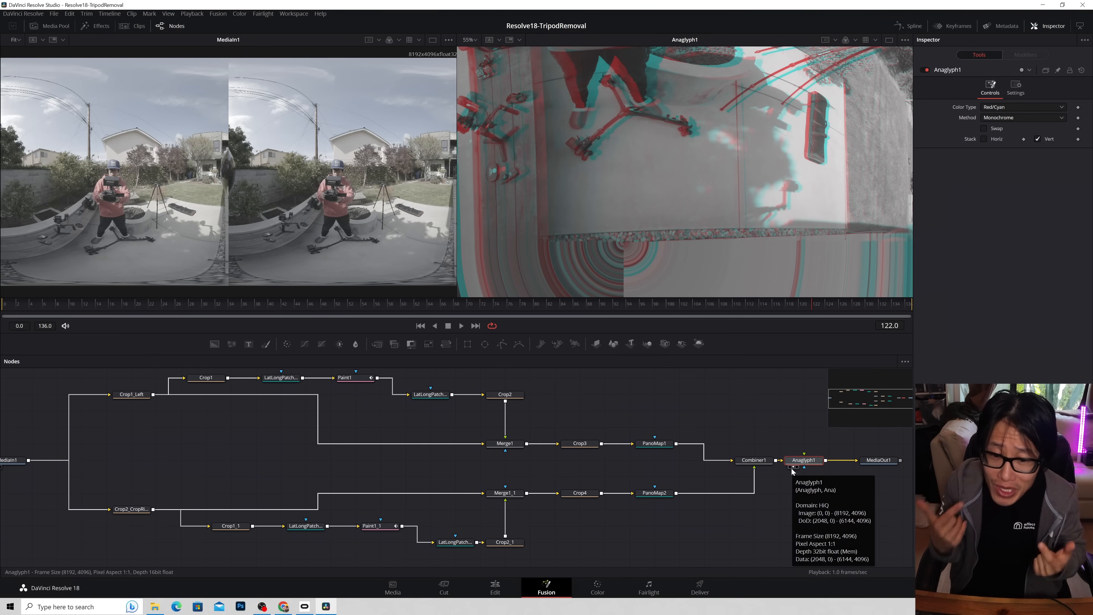
Step: Detach Crop3, Crop4, both PanoMaps, Combiner1 and Anaglyph1 from the node flow and move them clear above it
left_click_drag(564, 410, 813, 535)
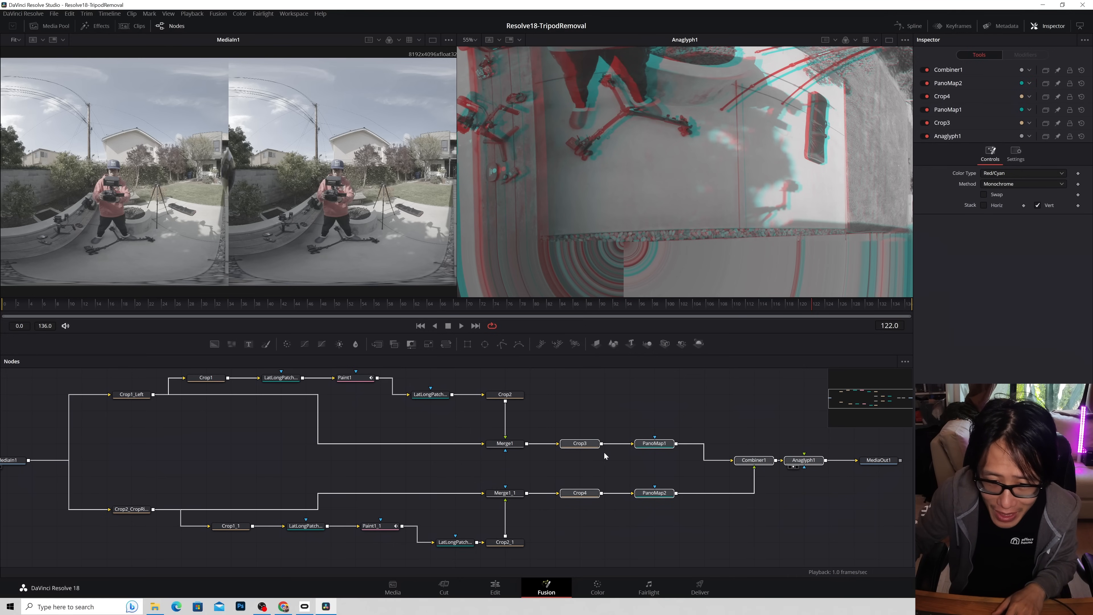
mouse_move(653, 444)
left_click_drag(653, 444, 676, 378)
left_click_drag(755, 519, 608, 587)
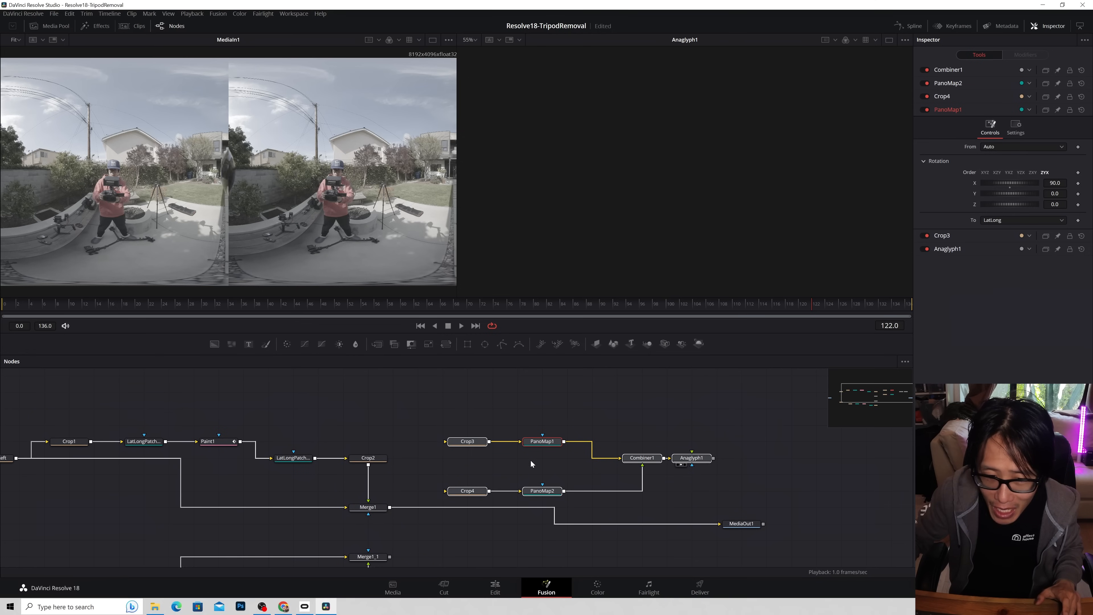
left_click_drag(466, 409, 712, 485)
left_click_drag(645, 458, 646, 425)
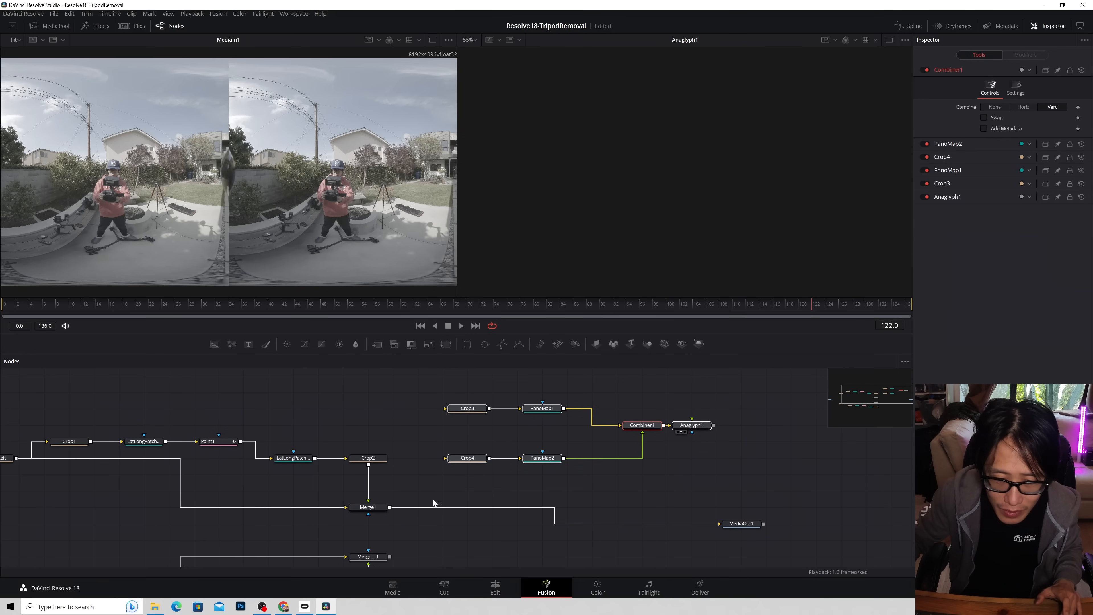
Step: Disconnect Merge1 from MediaOut1, combine Merge1 and Merge1_1 side by side in a new Combiner node set to Horiz, and feed it to MediaOut1
left_click(368, 510)
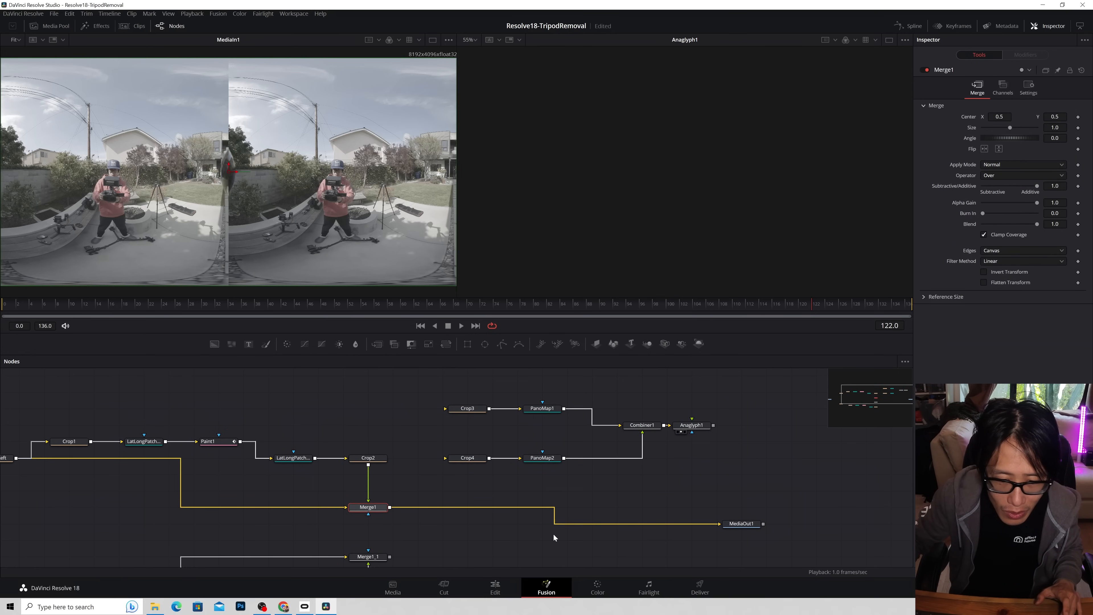
left_click(718, 524)
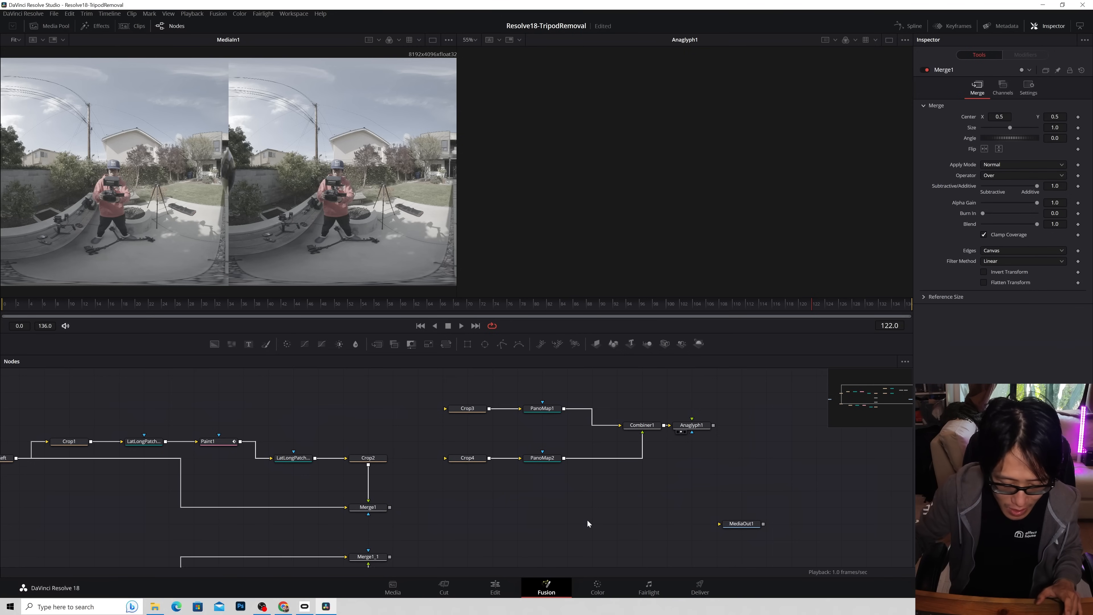
key("shift+space")
type("combiner")
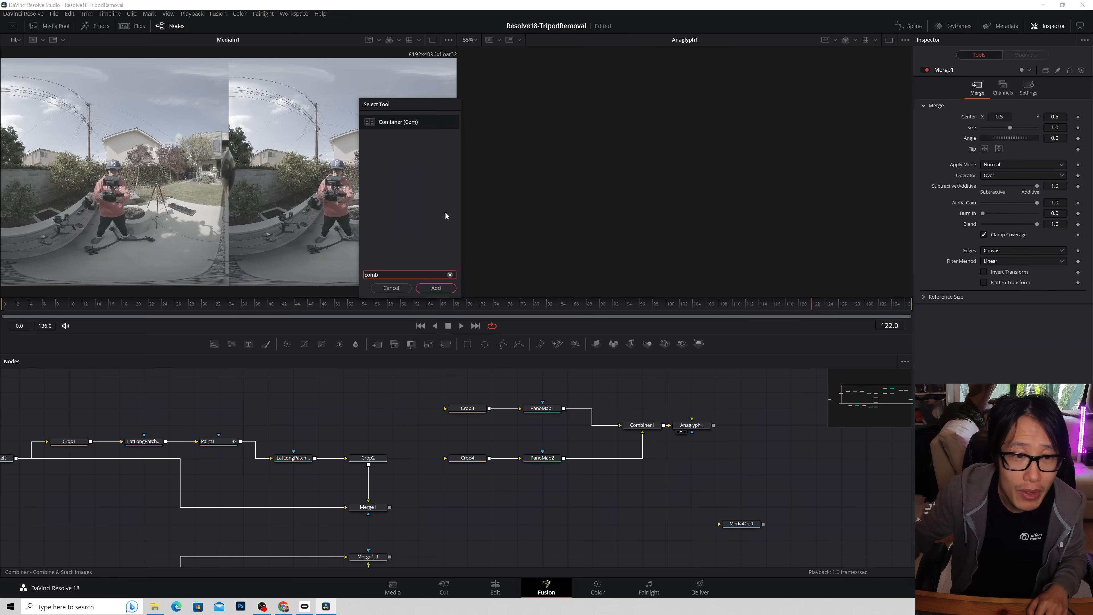
key("Return")
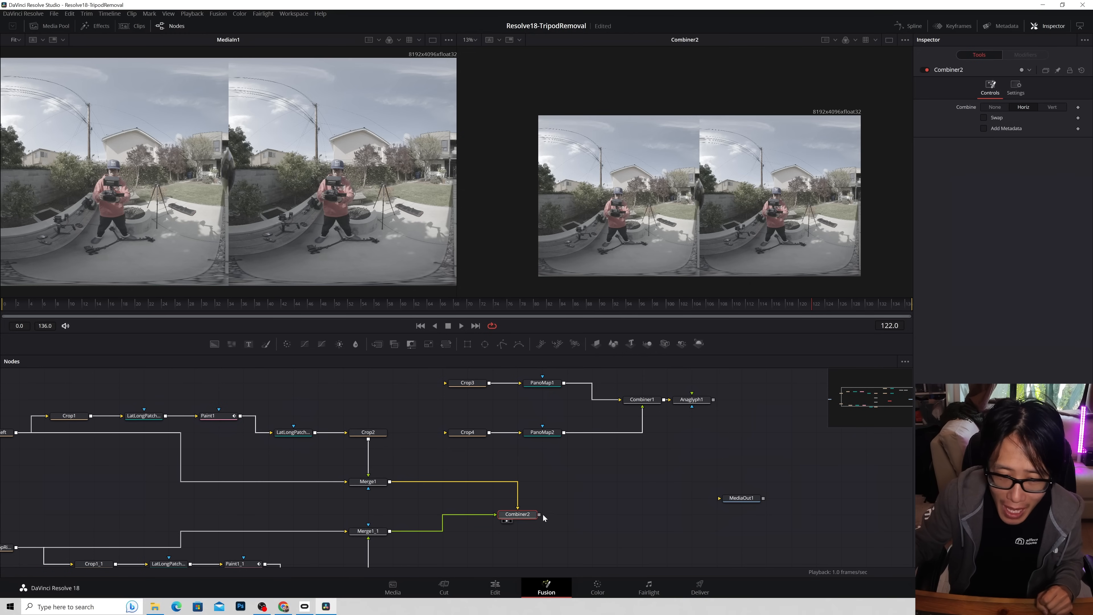
left_click_drag(540, 515, 718, 515)
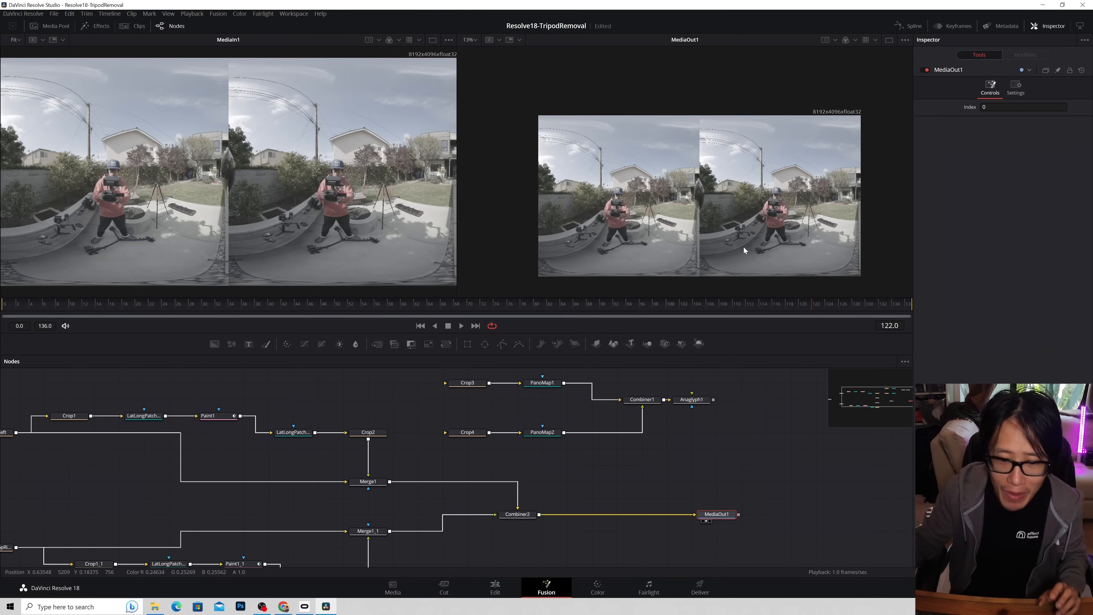
Step: Review the node flow from MediaIn1 to MediaOut1, comparing the original footage with the recombined output
left_click_drag(630, 473, 831, 454)
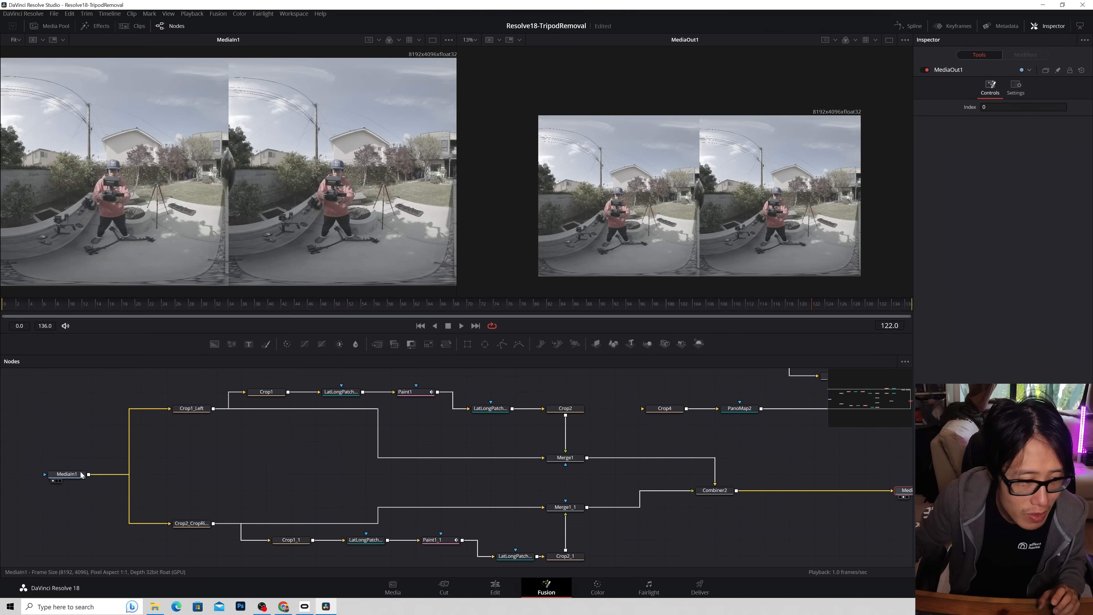
left_click(73, 474)
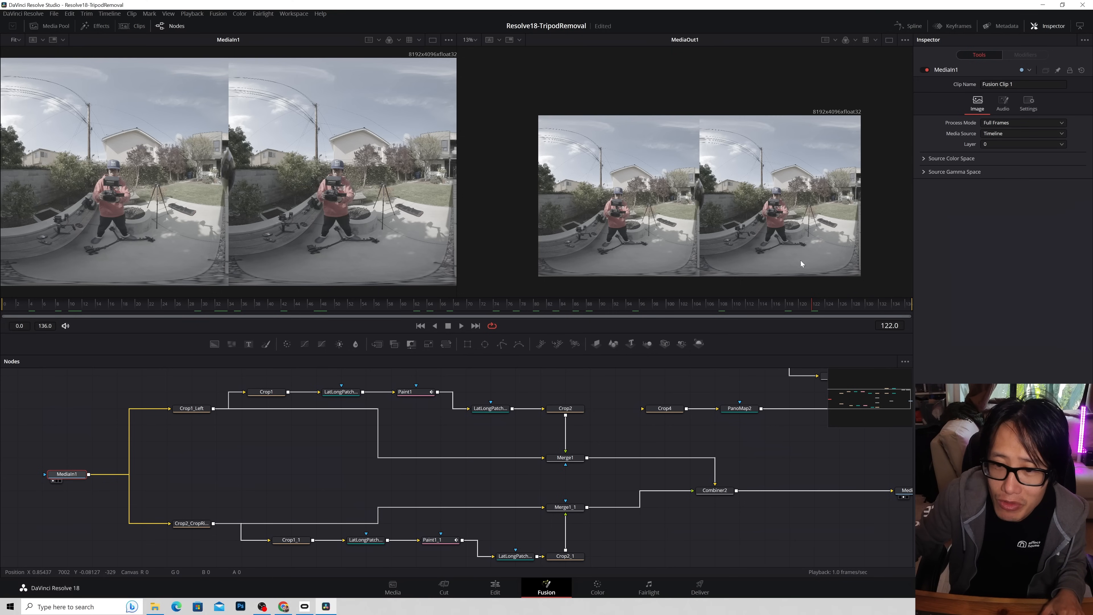
left_click_drag(836, 519, 679, 467)
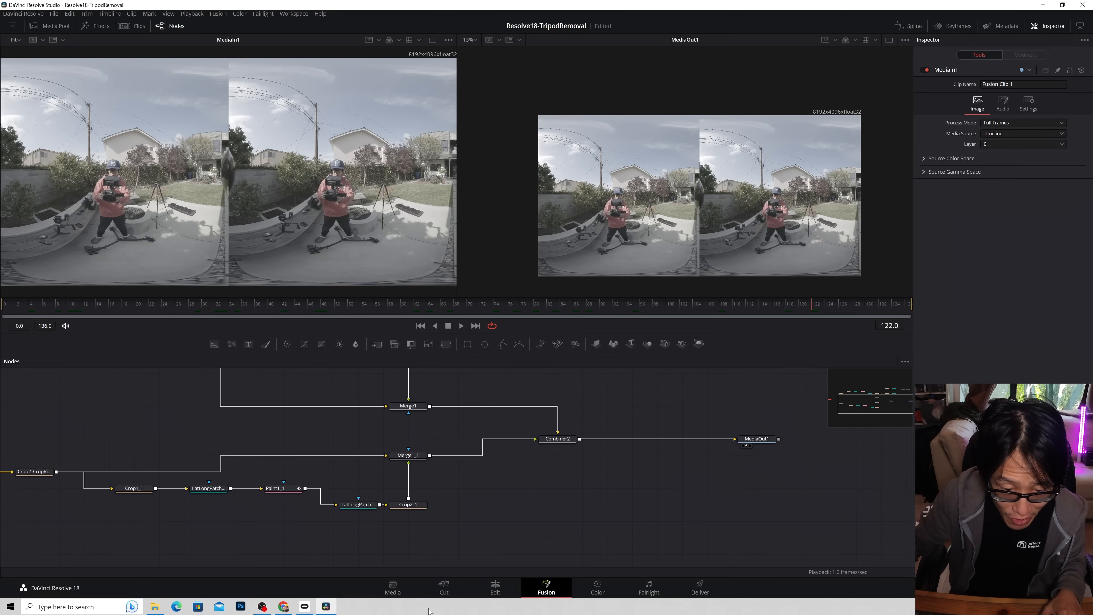
Step: Check the composited clip mid-timeline on the Edit page and review the render settings and queue on the Deliver page
left_click(493, 594)
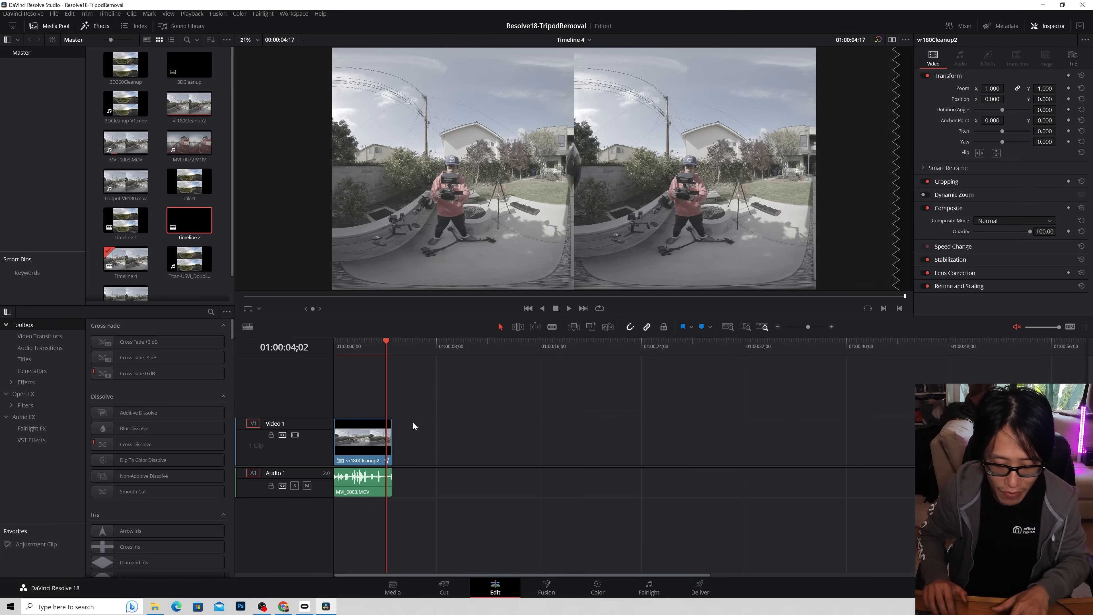
left_click(363, 341)
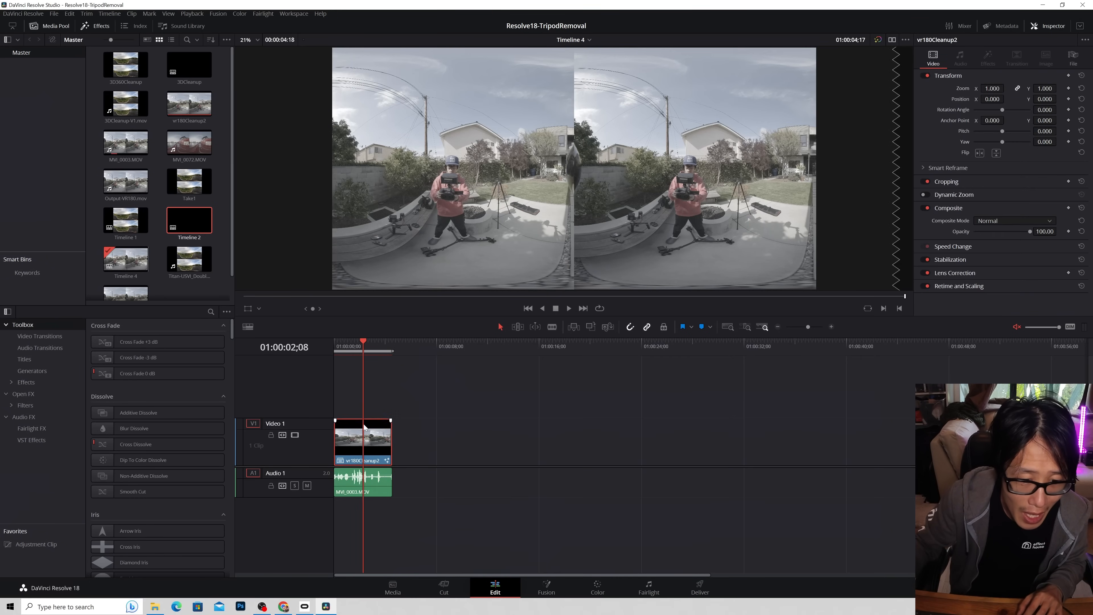
left_click(700, 587)
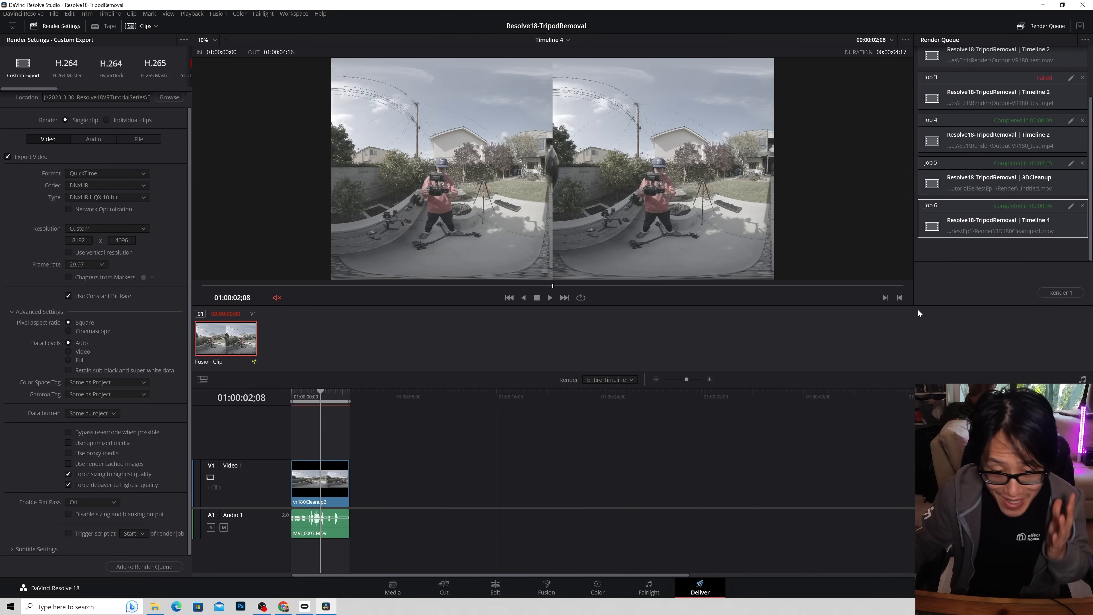
left_click(498, 589)
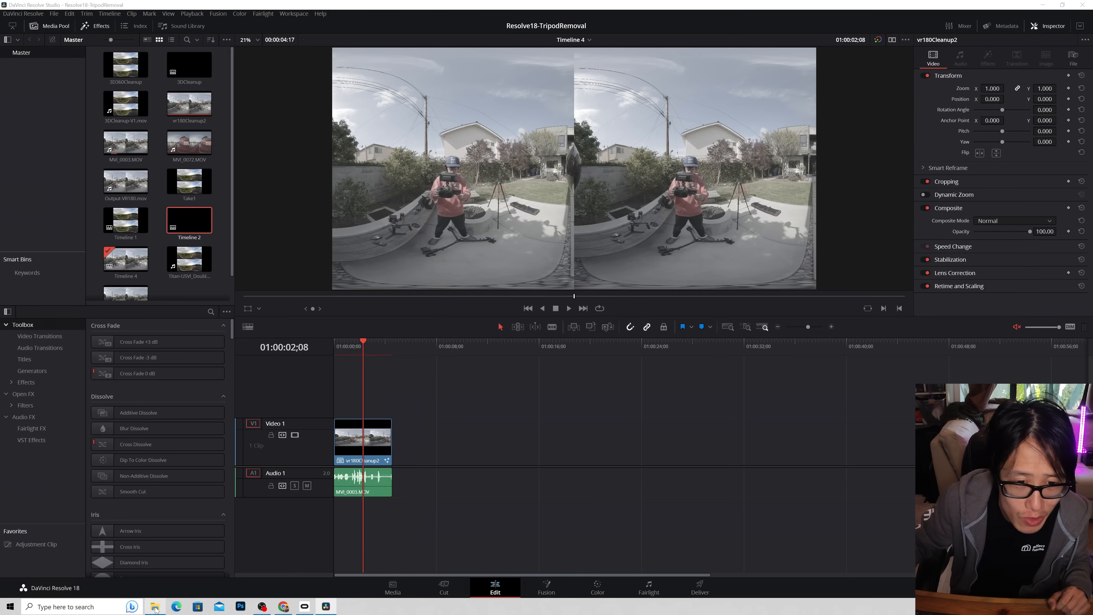
Step: Bring the rendered 3D180Cleanup-v1.mov from the Render folder into the timeline on Video 2, aligned with the start of the vr180Cleanup2 clip
left_click(155, 608)
left_click_drag(512, 212, 764, 199)
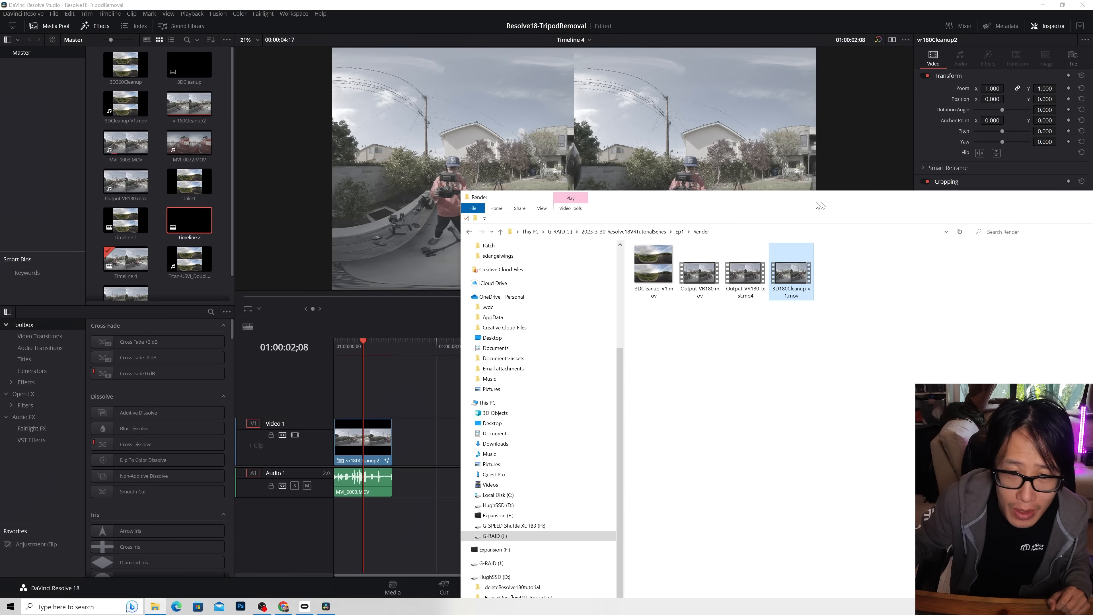
key("Delete")
left_click_drag(408, 397, 364, 397)
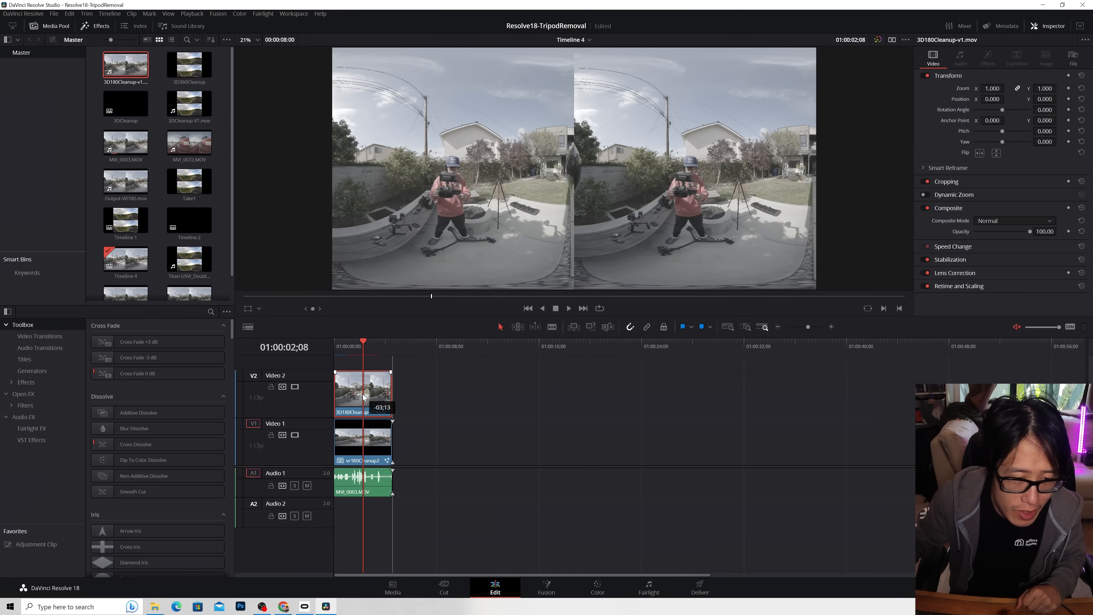
Step: Disable the vr180Cleanup2 clip on Video 1 and play back the rendered clip above it
right_click(345, 443)
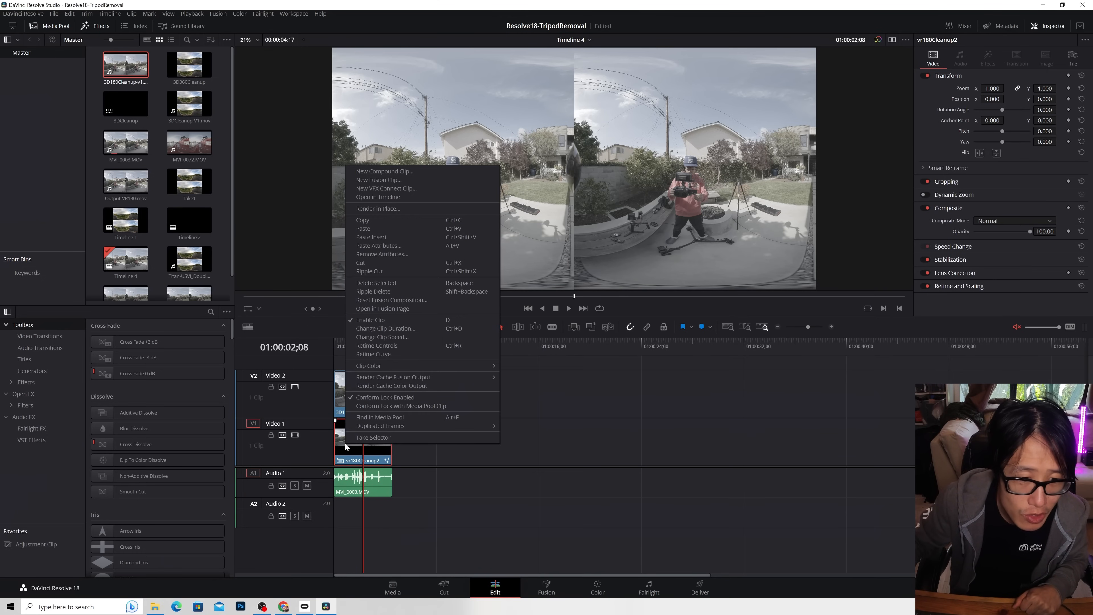
left_click(363, 320)
left_click(340, 342)
key("space")
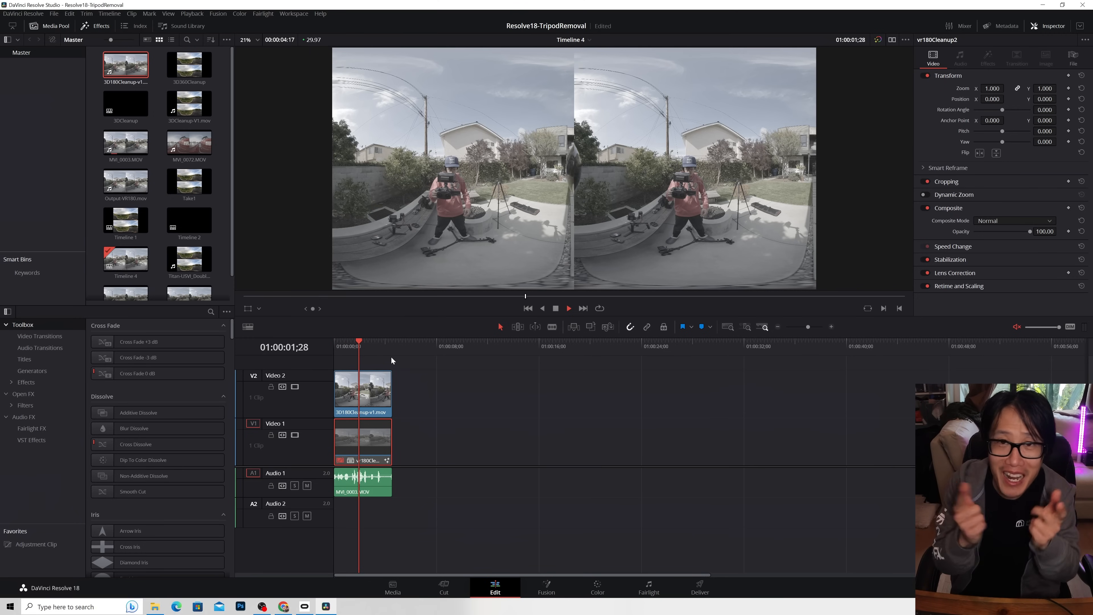
key("space")
left_click_drag(374, 350, 370, 348)
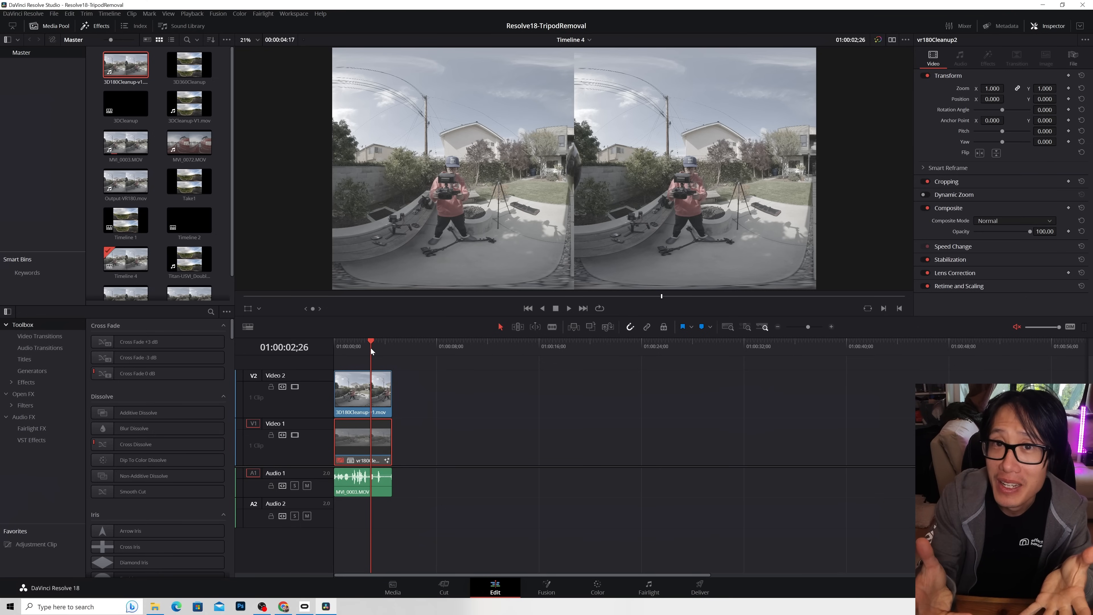